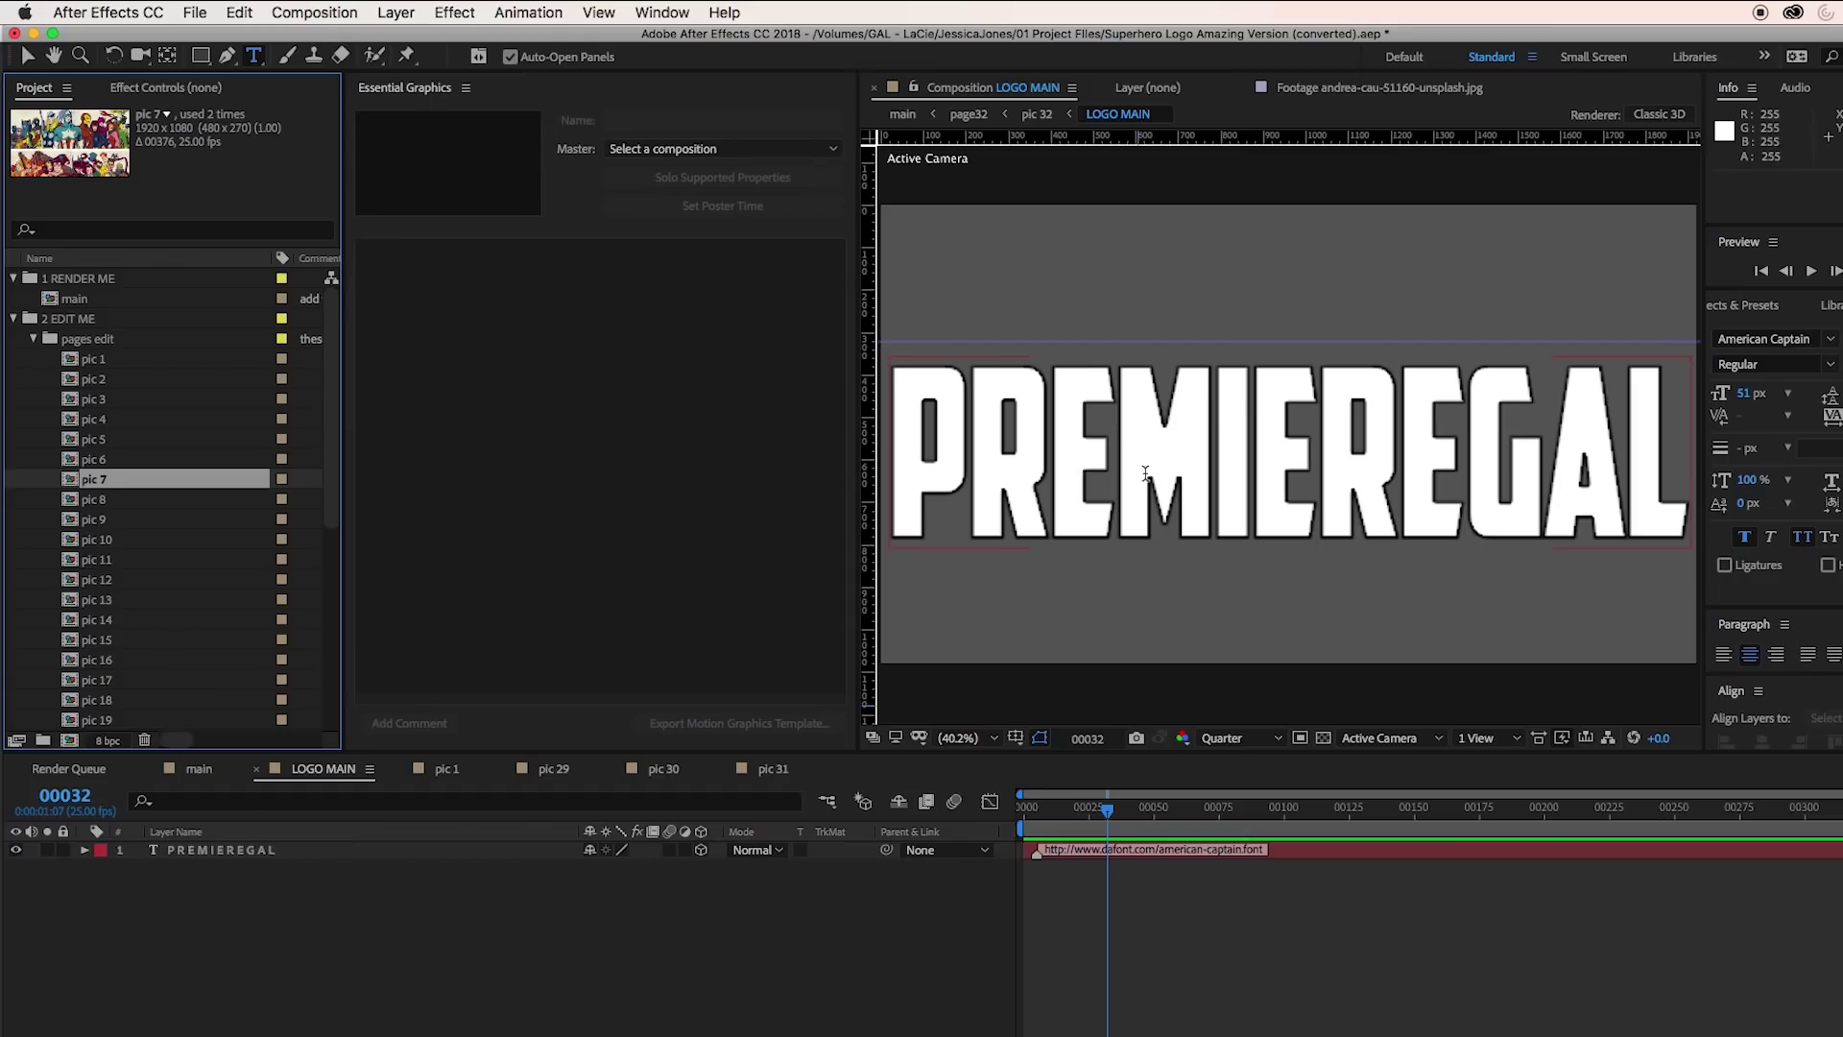
Step: Replace the title text in the LOGO MAIN composition with "EDIT TITLE"
{"action": "double_click", "coordinate": [1146, 473]}
{"action": "type", "text": "E"}
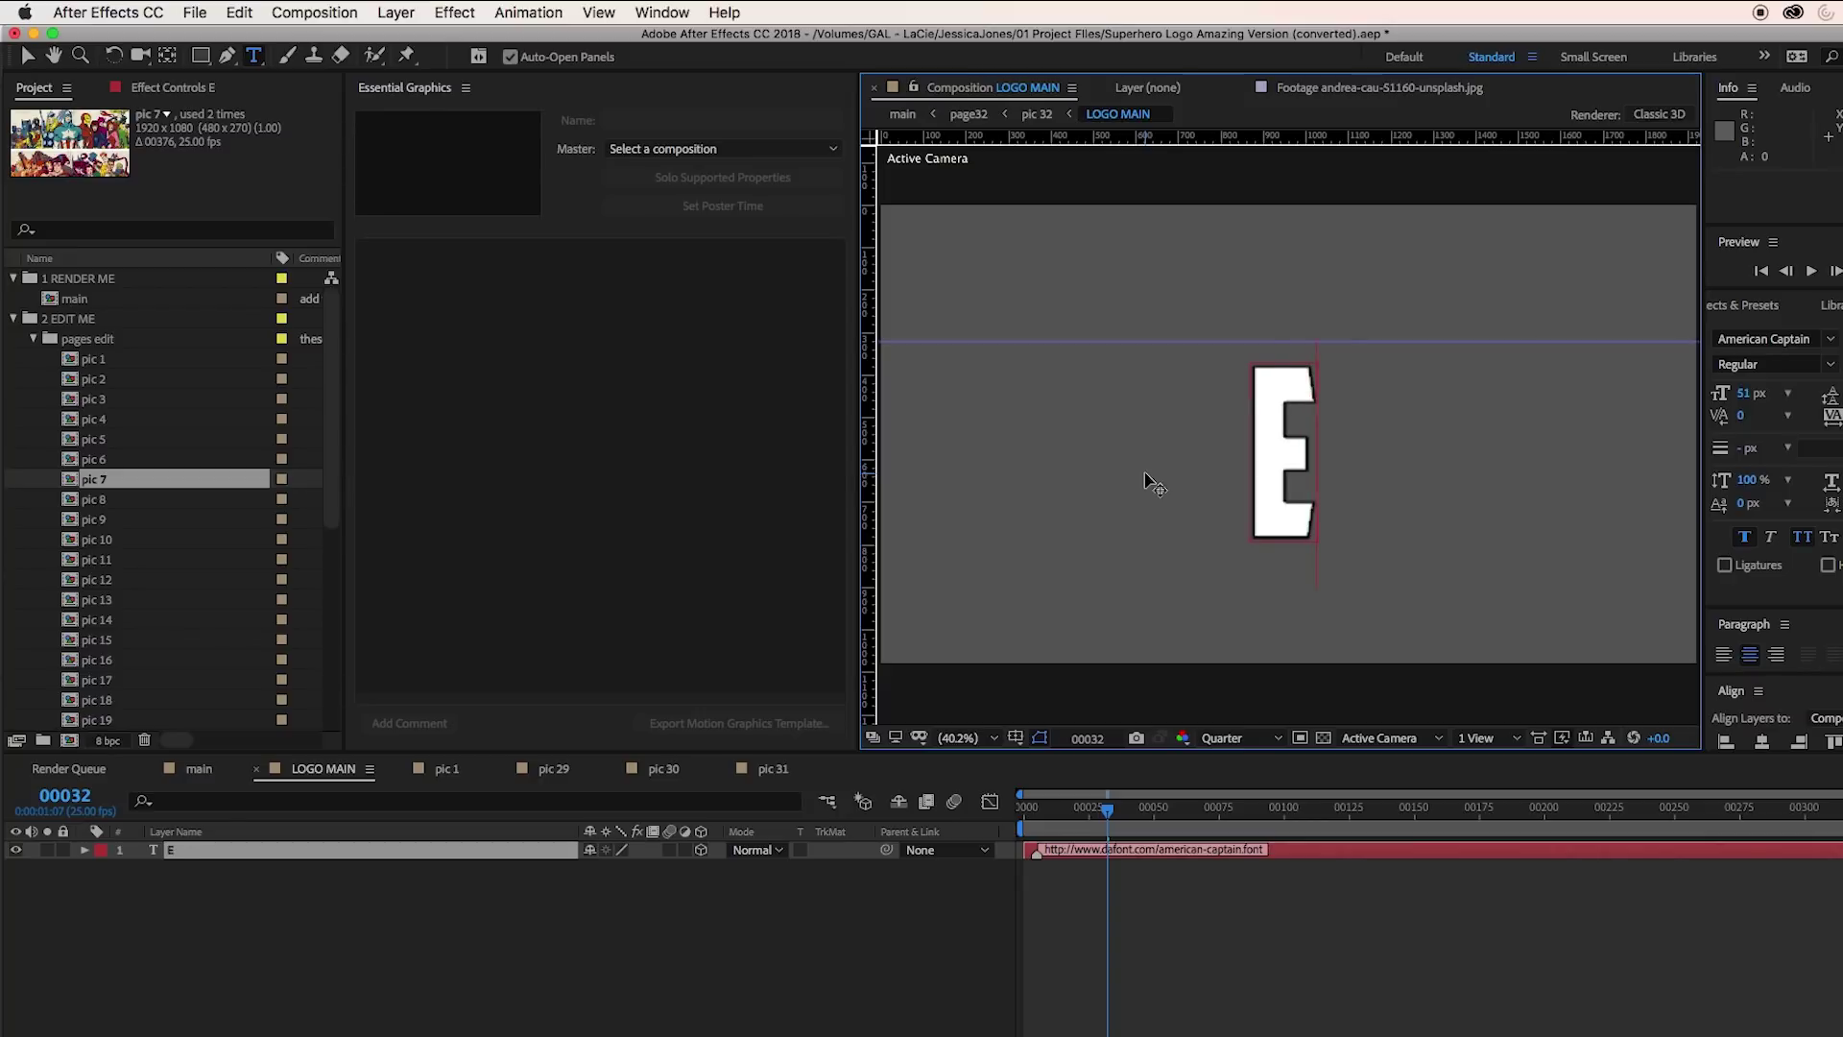
{"action": "type", "text": "DITTITLE"}
{"action": "key", "text": "Left"}
{"action": "key", "text": "Left"}
{"action": "key", "text": "Left"}
{"action": "key", "text": "Left"}
{"action": "key", "text": "Left"}
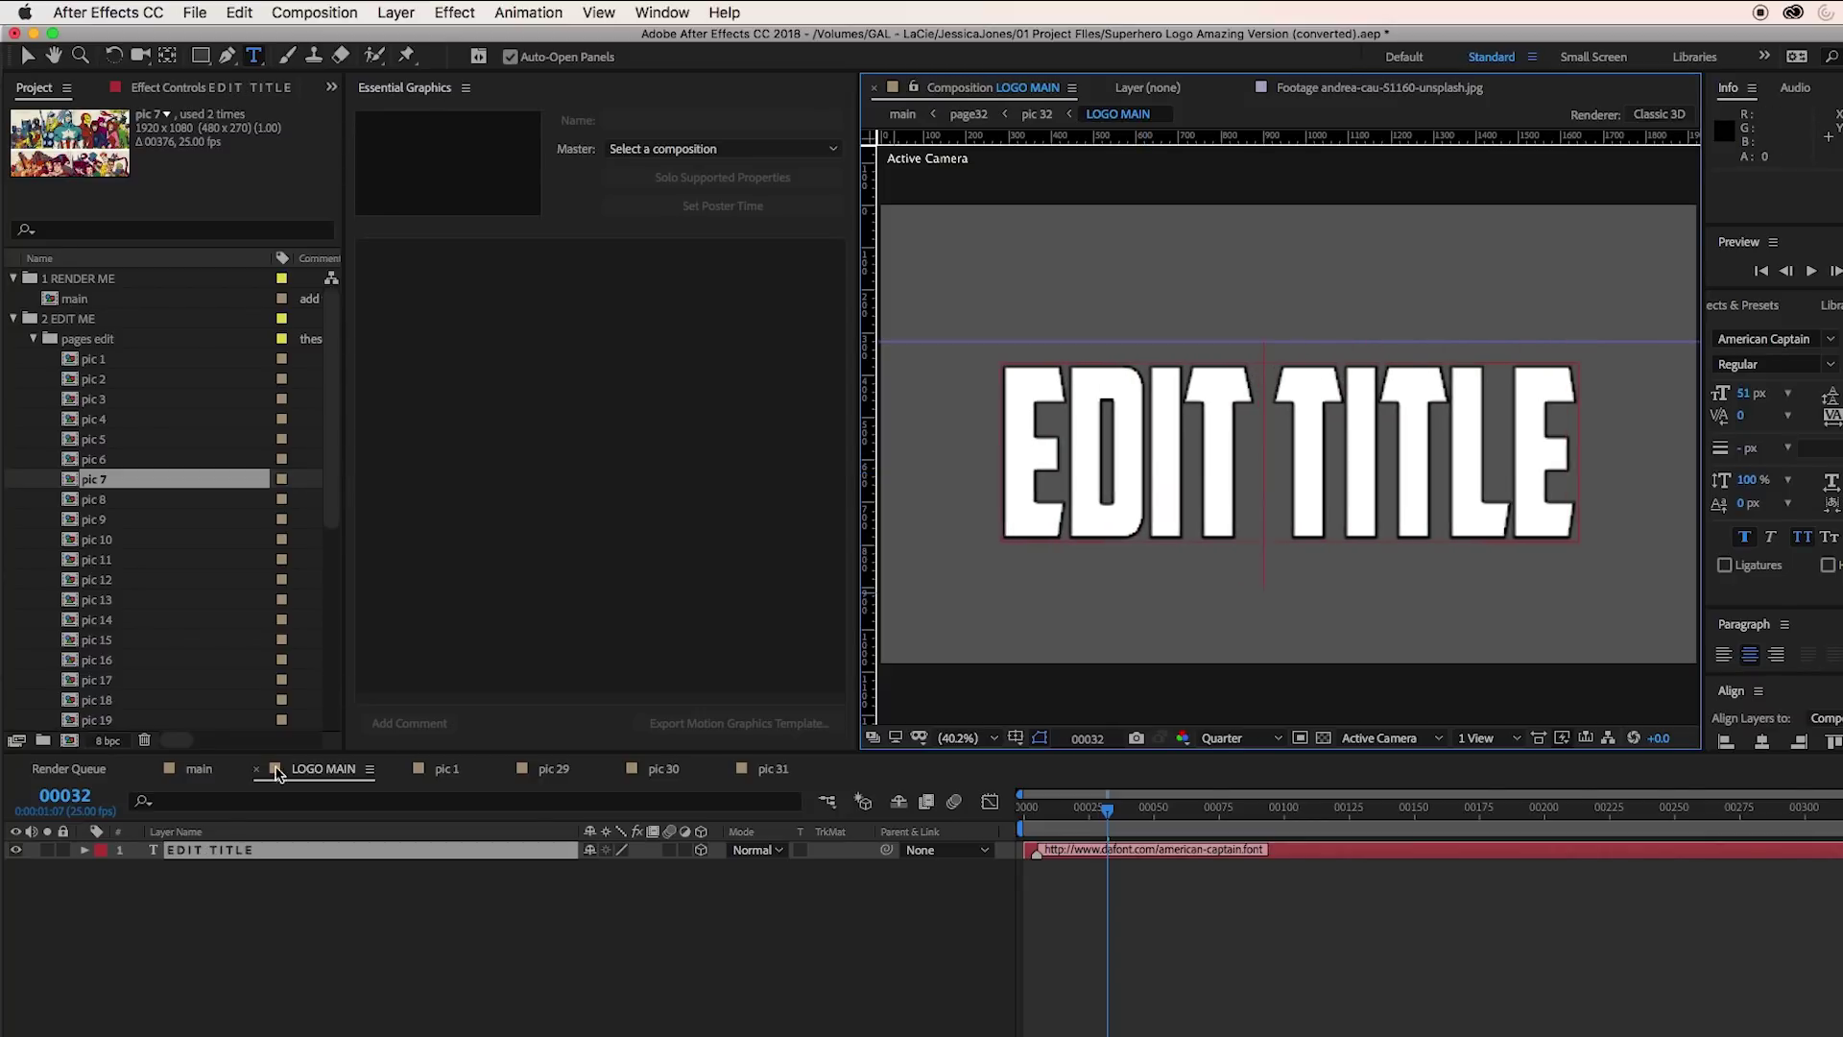
Step: Preview the placeholder compositions pic 1 through pic 7 in the pages edit folder
{"action": "left_click", "coordinate": [93, 359]}
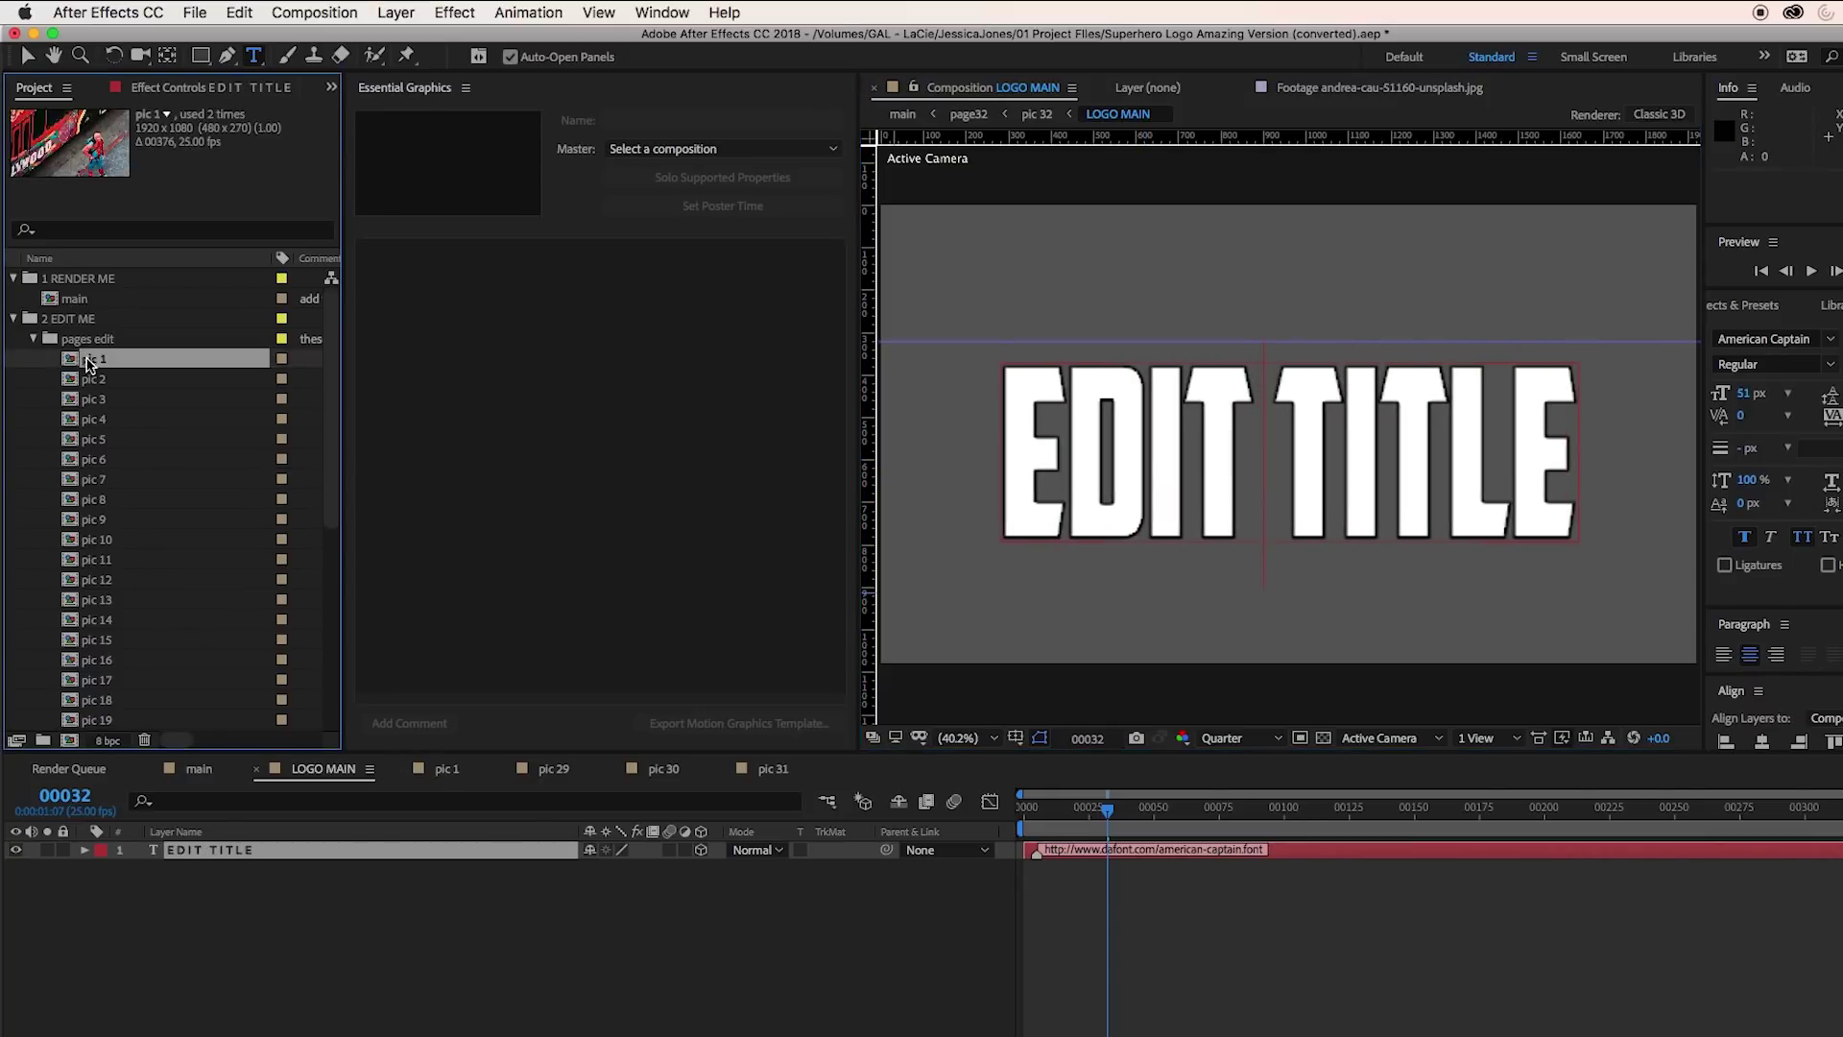
{"action": "left_click", "coordinate": [85, 380]}
{"action": "left_click", "coordinate": [94, 400]}
{"action": "left_click", "coordinate": [132, 555]}
{"action": "left_click", "coordinate": [132, 584]}
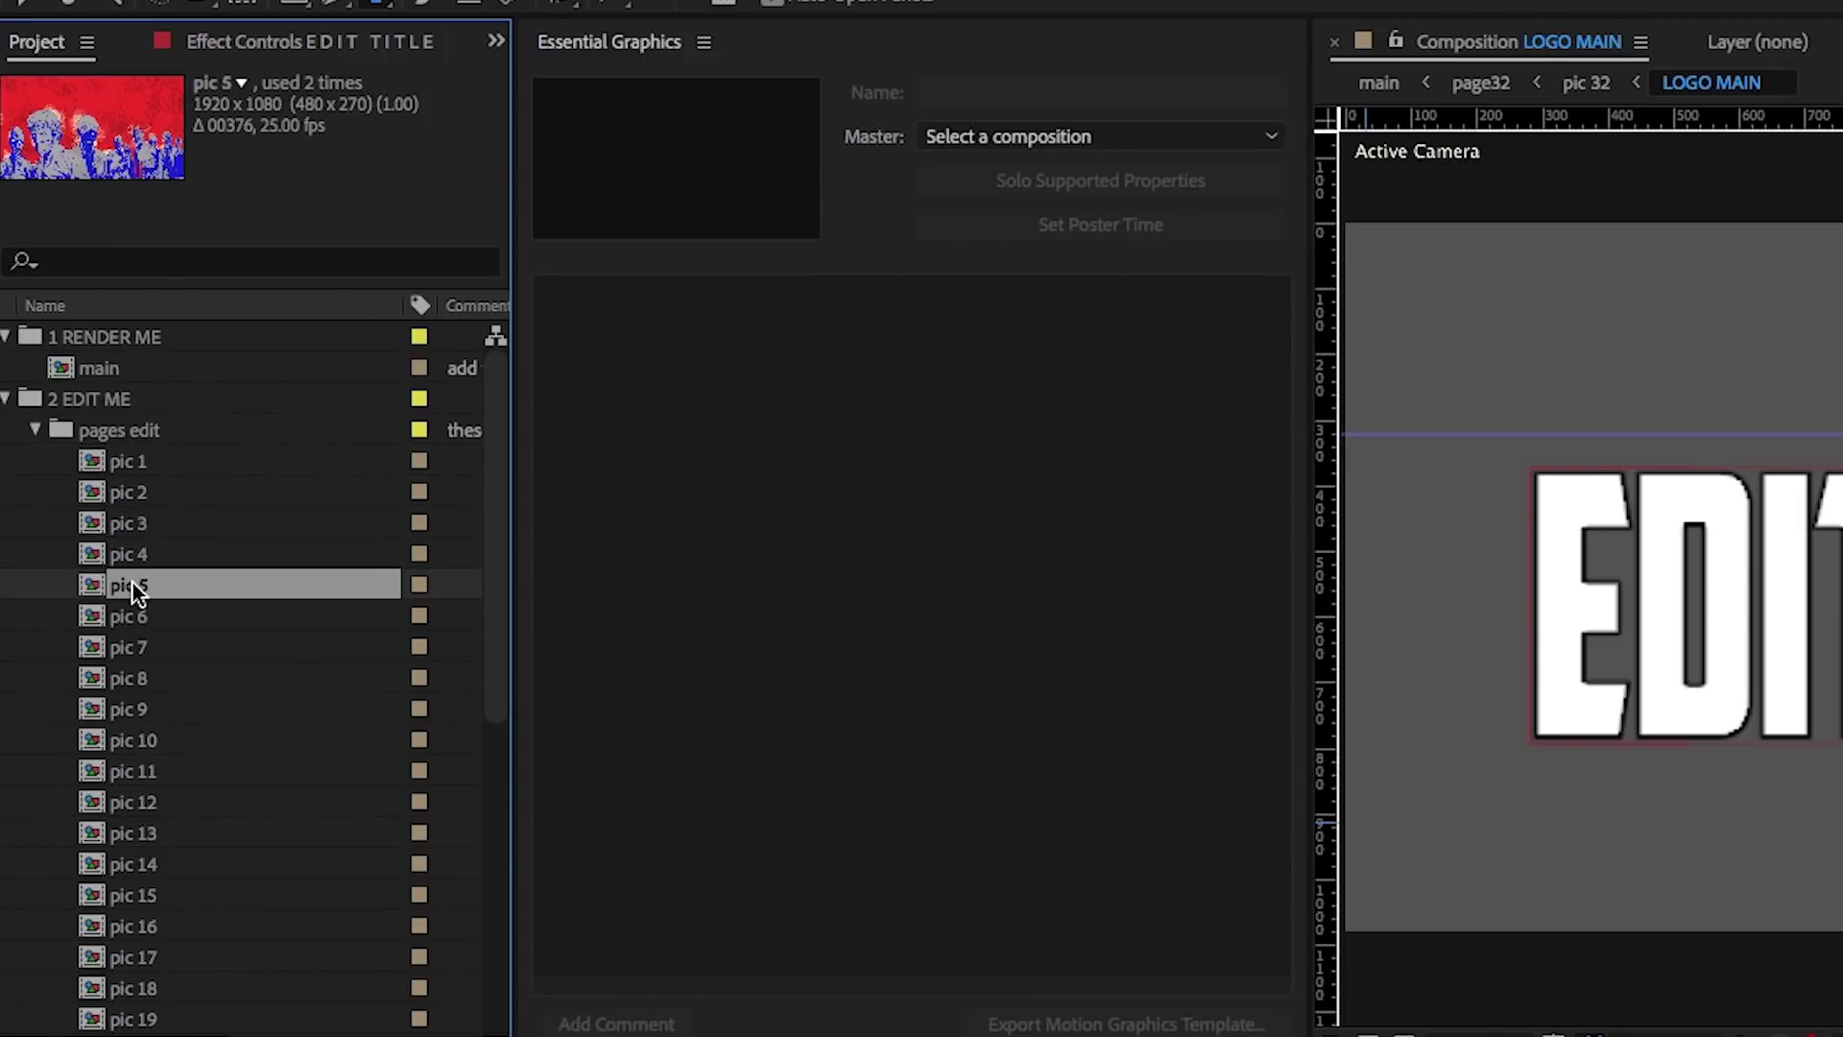
{"action": "left_click", "coordinate": [135, 619]}
{"action": "left_click", "coordinate": [124, 641]}
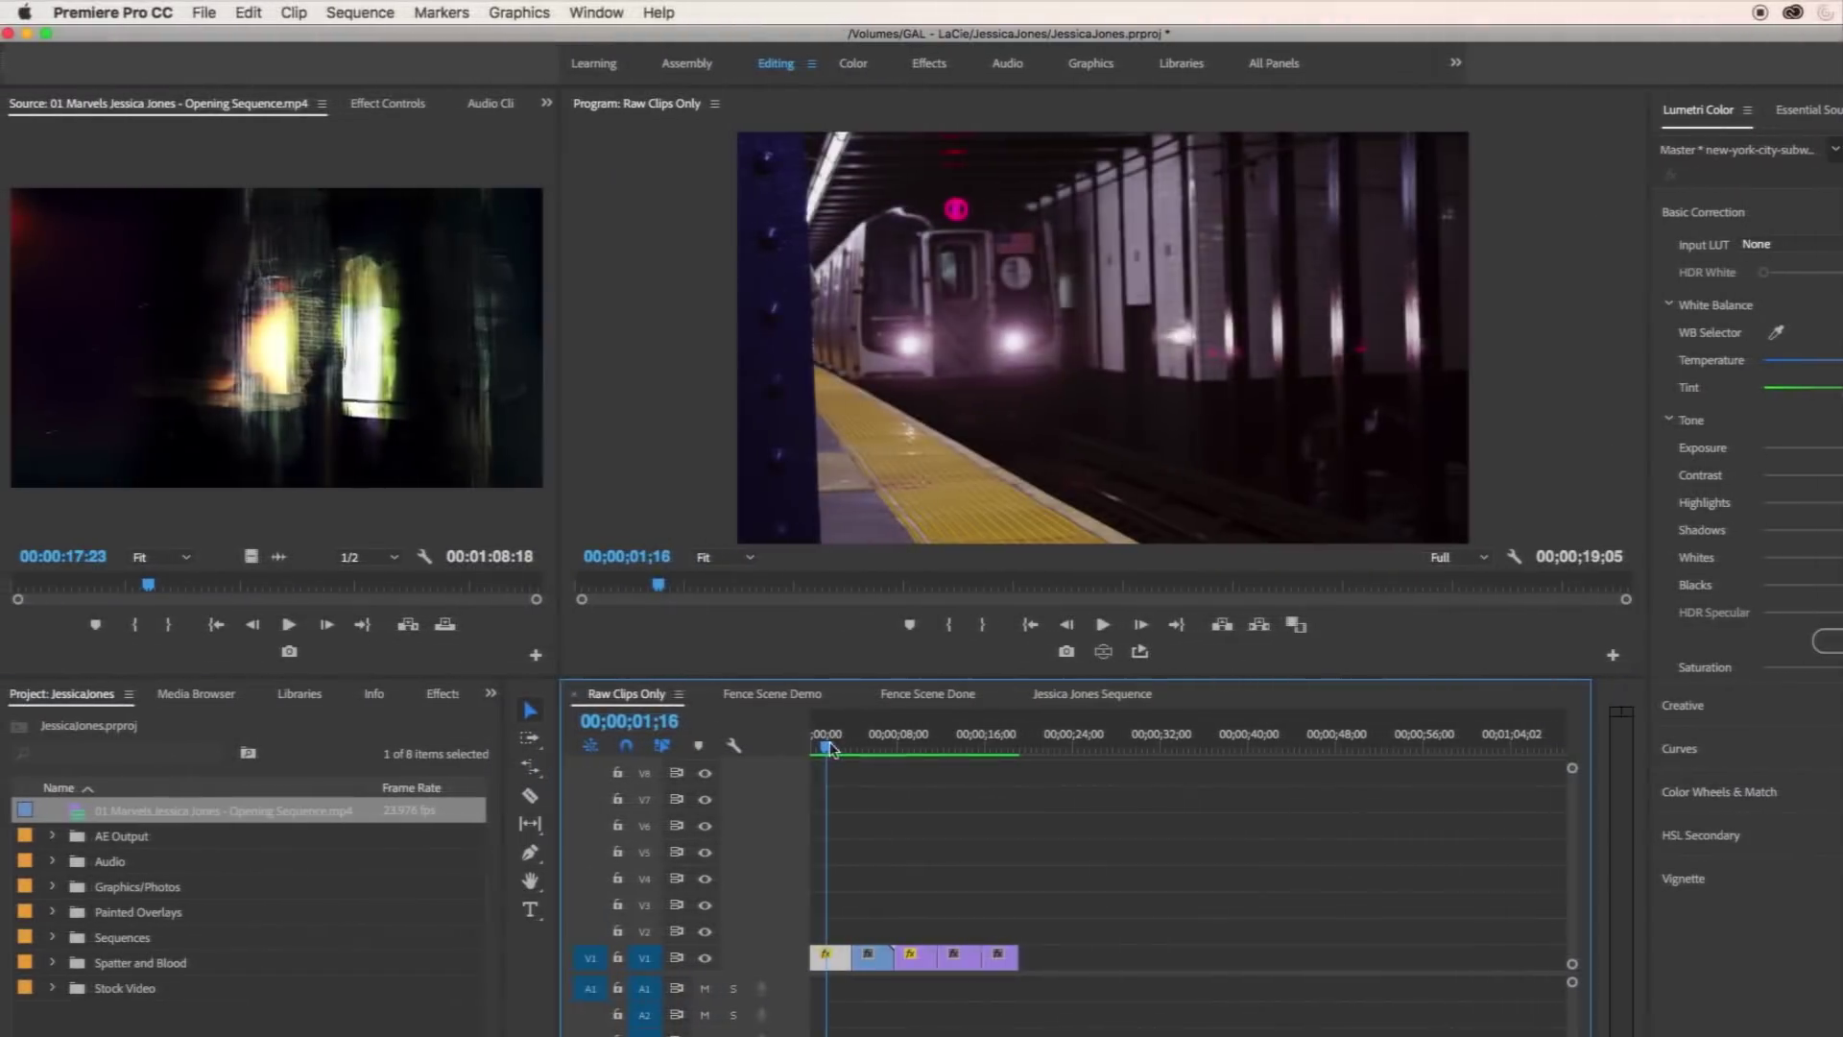
Step: Switch to Premiere Pro and review the footage in the Raw Clips Only and Fence Scene Done sequences
{"action": "left_click_drag", "start_coordinate": [836, 751], "coordinate": [928, 780]}
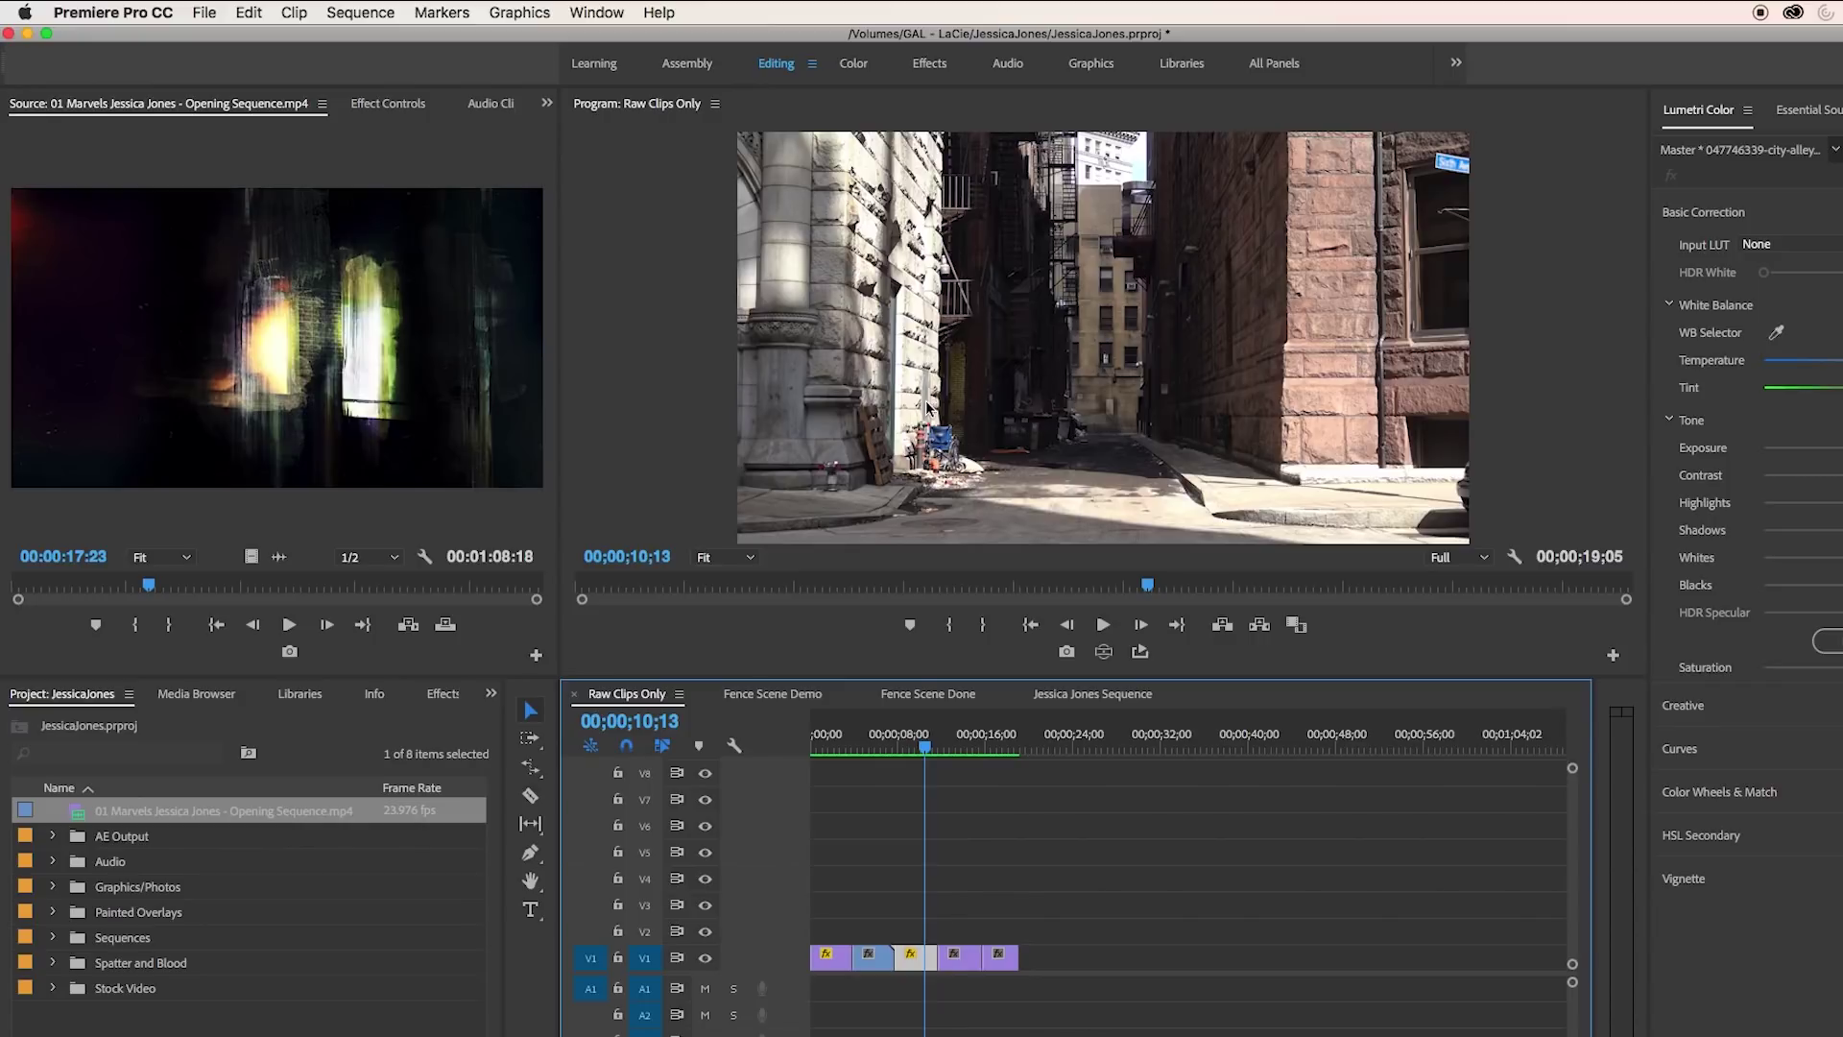
{"action": "left_click", "coordinate": [928, 693]}
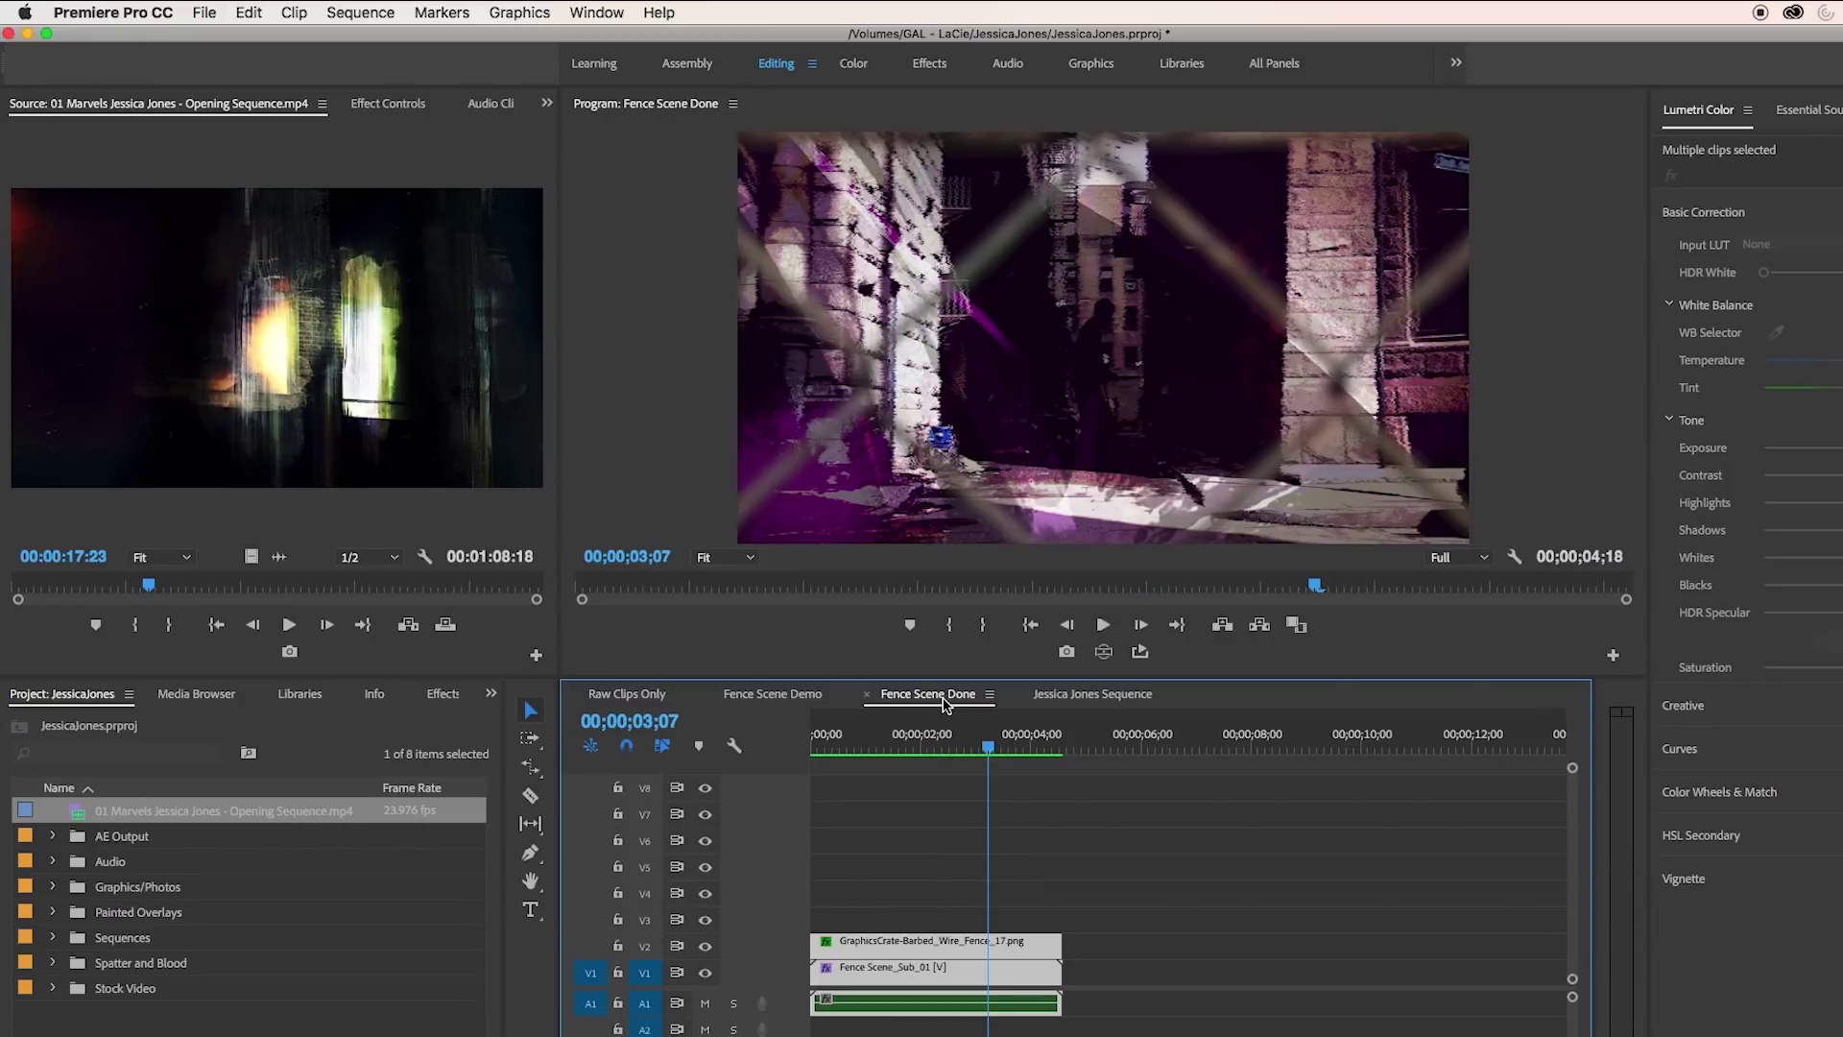
{"action": "mouse_move", "coordinate": [986, 754]}
{"action": "left_mouse_down"}
{"action": "mouse_move", "coordinate": [884, 751]}
{"action": "mouse_move", "coordinate": [966, 756]}
{"action": "left_mouse_up"}
Step: Open the Fence Scene Demo sequence and scrub through the city alley clip, parking the playhead at 00;00;02;28
{"action": "left_click", "coordinate": [765, 700]}
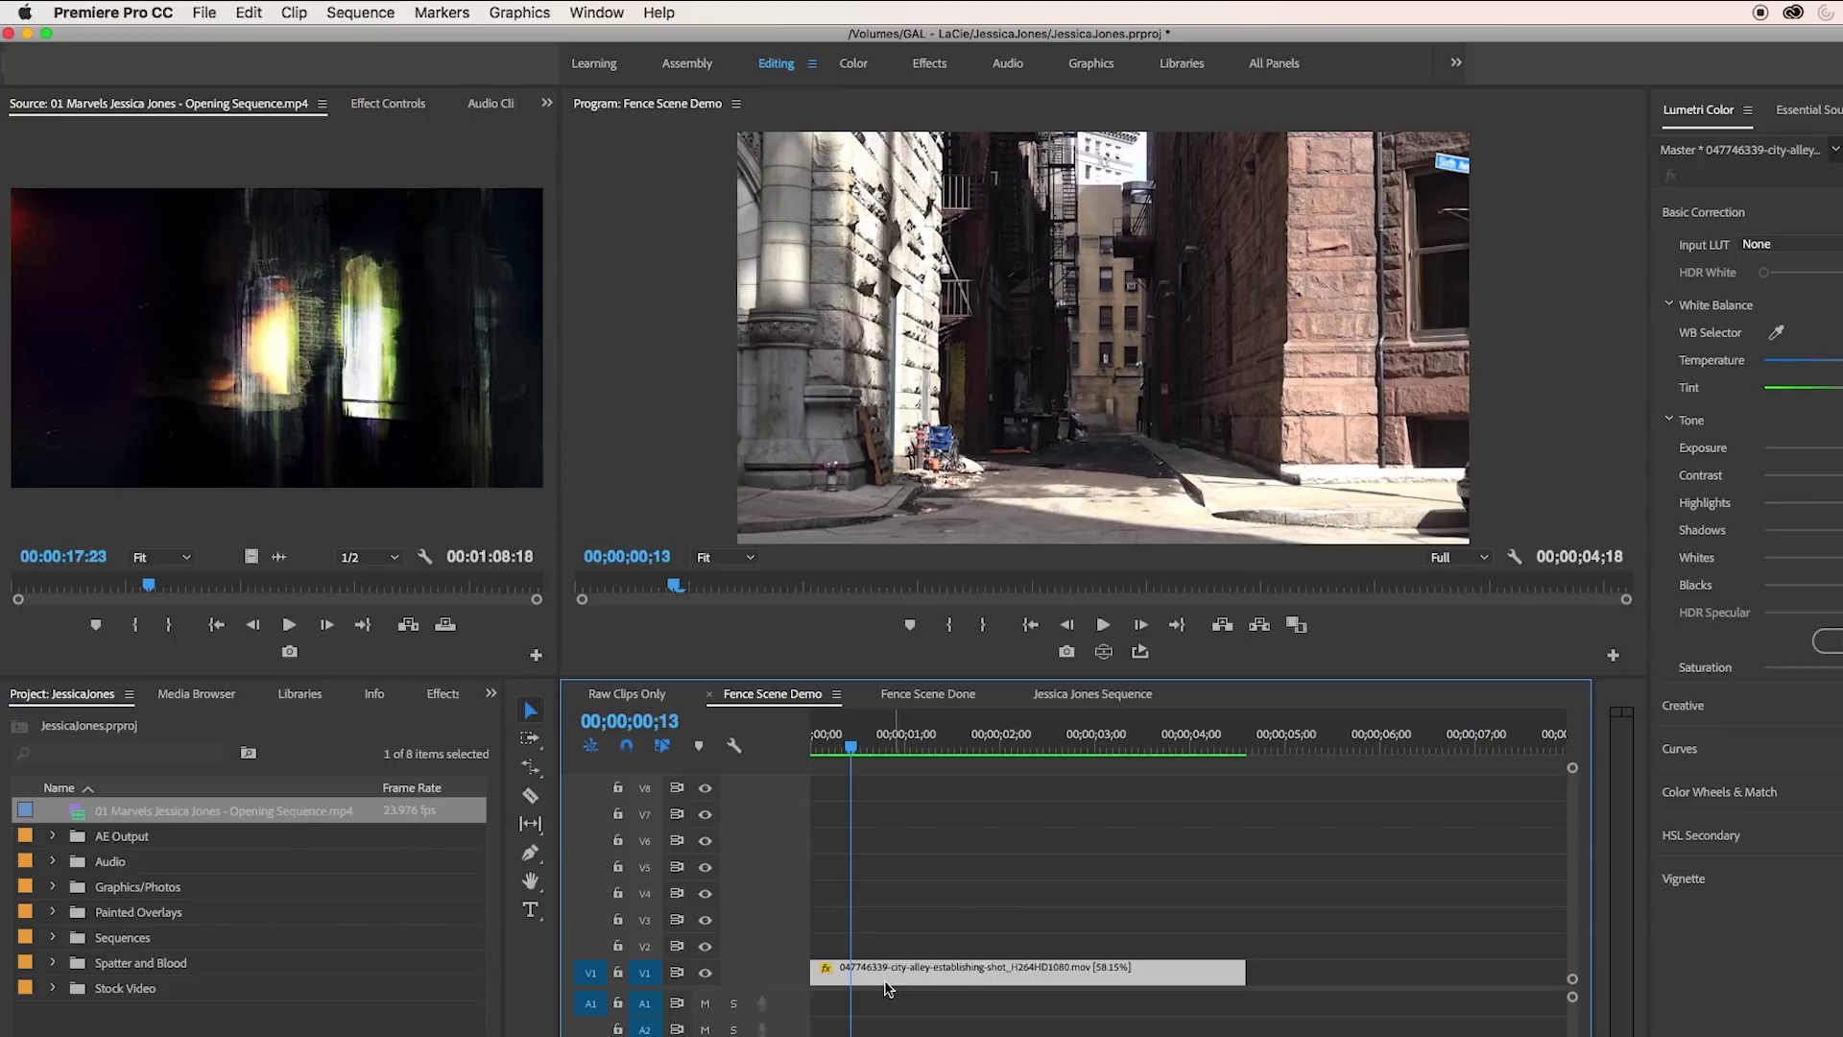
{"action": "left_click_drag", "start_coordinate": [857, 748], "coordinate": [1208, 805]}
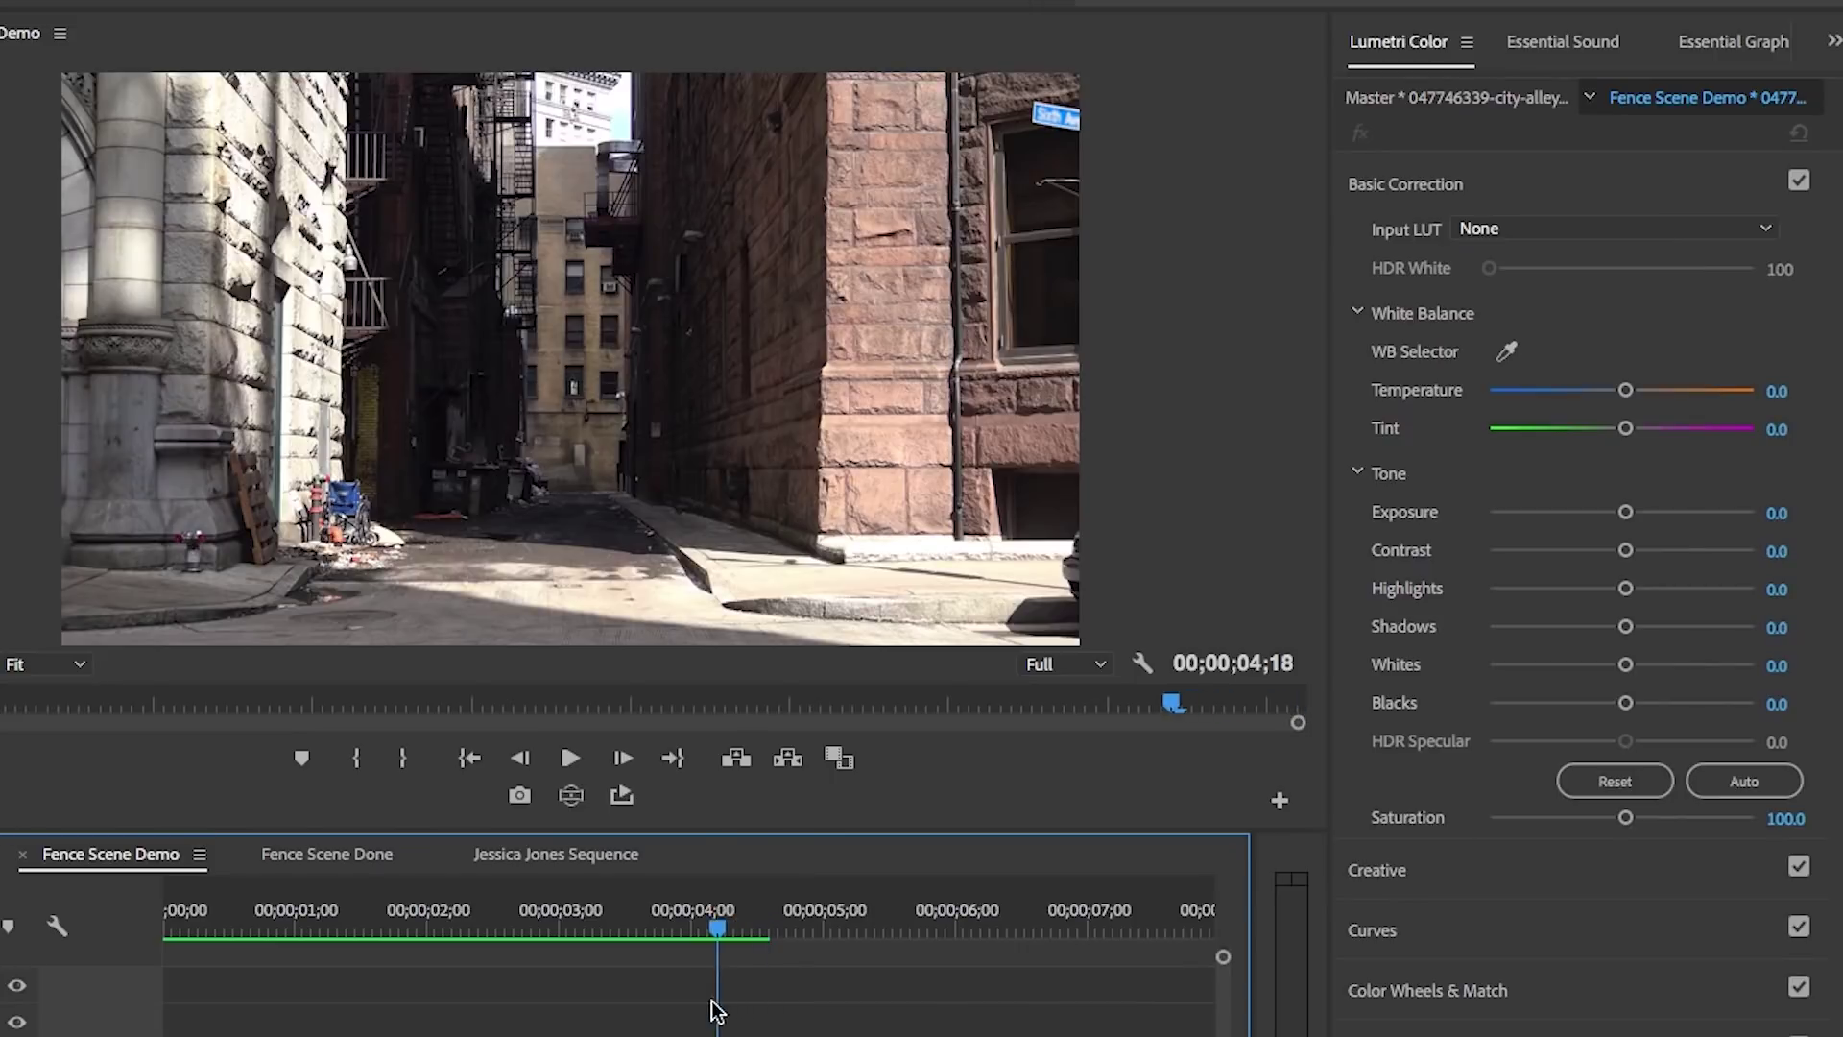
{"action": "left_click_drag", "start_coordinate": [717, 1010], "coordinate": [553, 1009]}
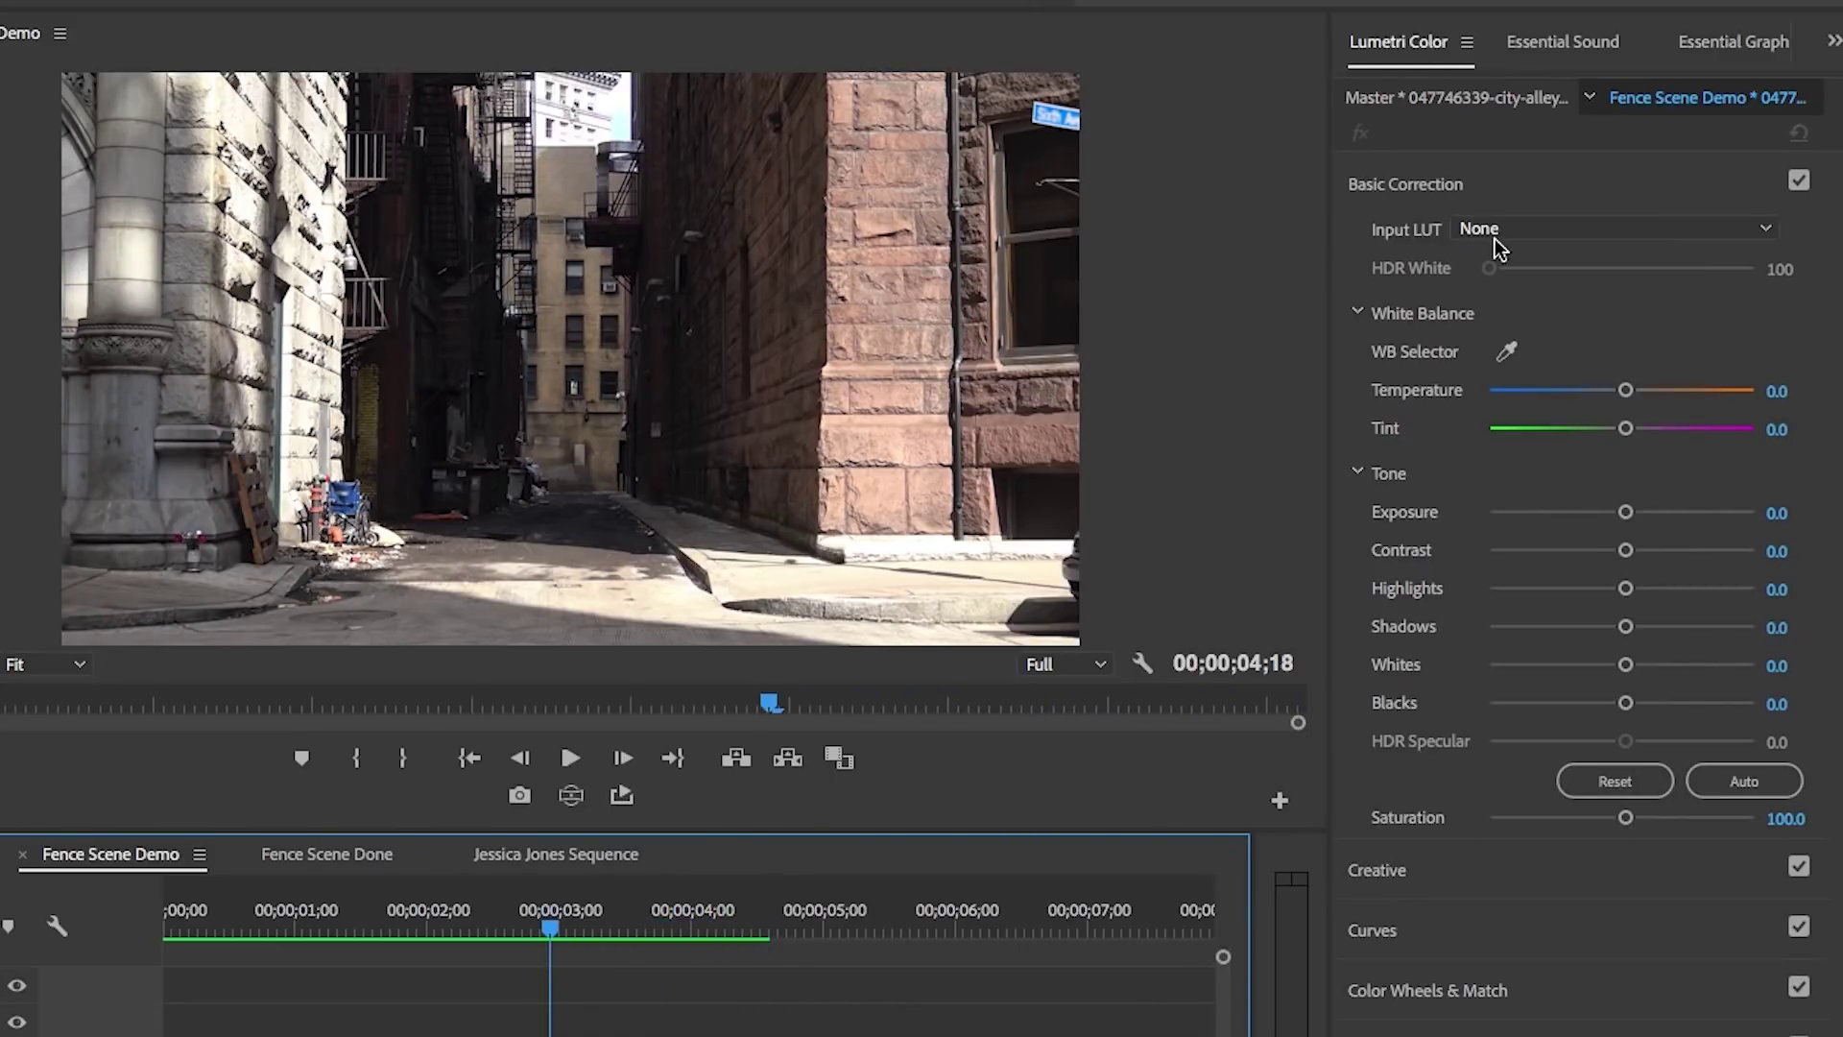
Step: Lower the city alley clip's Lumetri exposure to -0.3
{"action": "left_click", "coordinate": [1779, 514]}
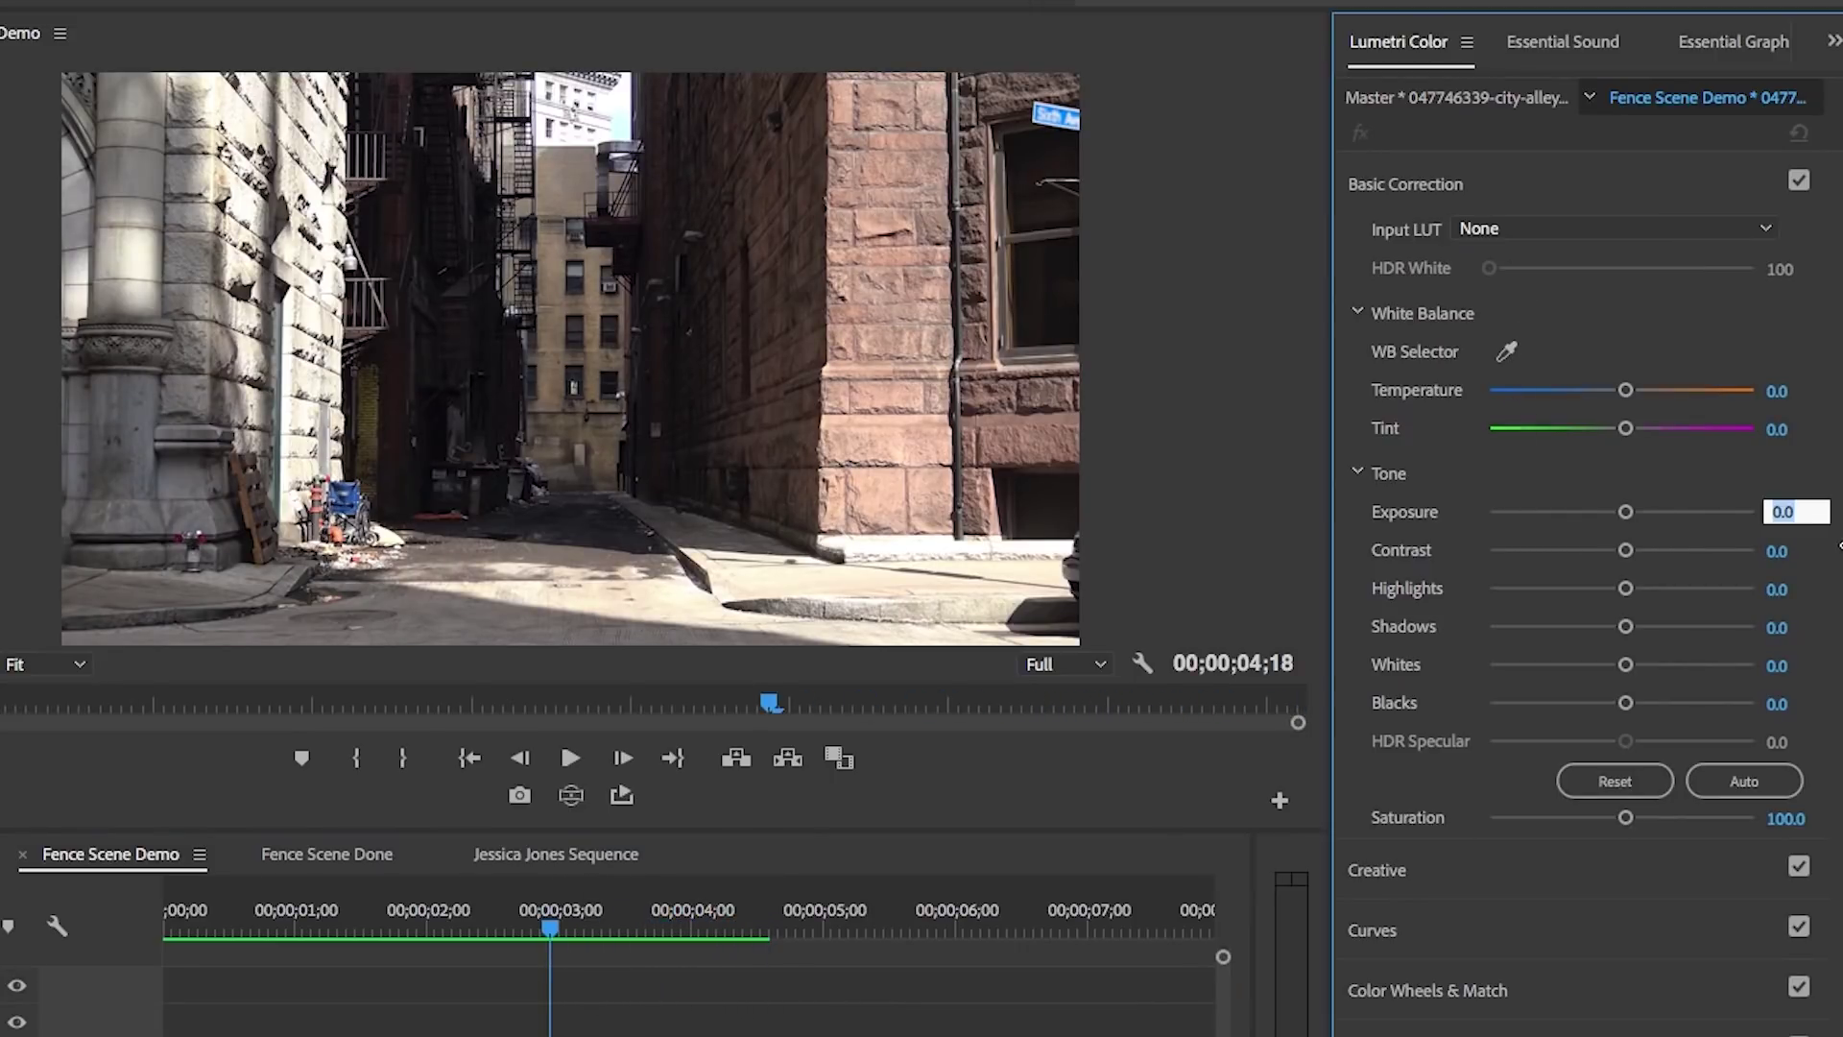
{"action": "type", "text": "-0"}
{"action": "type", "text": ".3"}
{"action": "key", "text": "Return"}
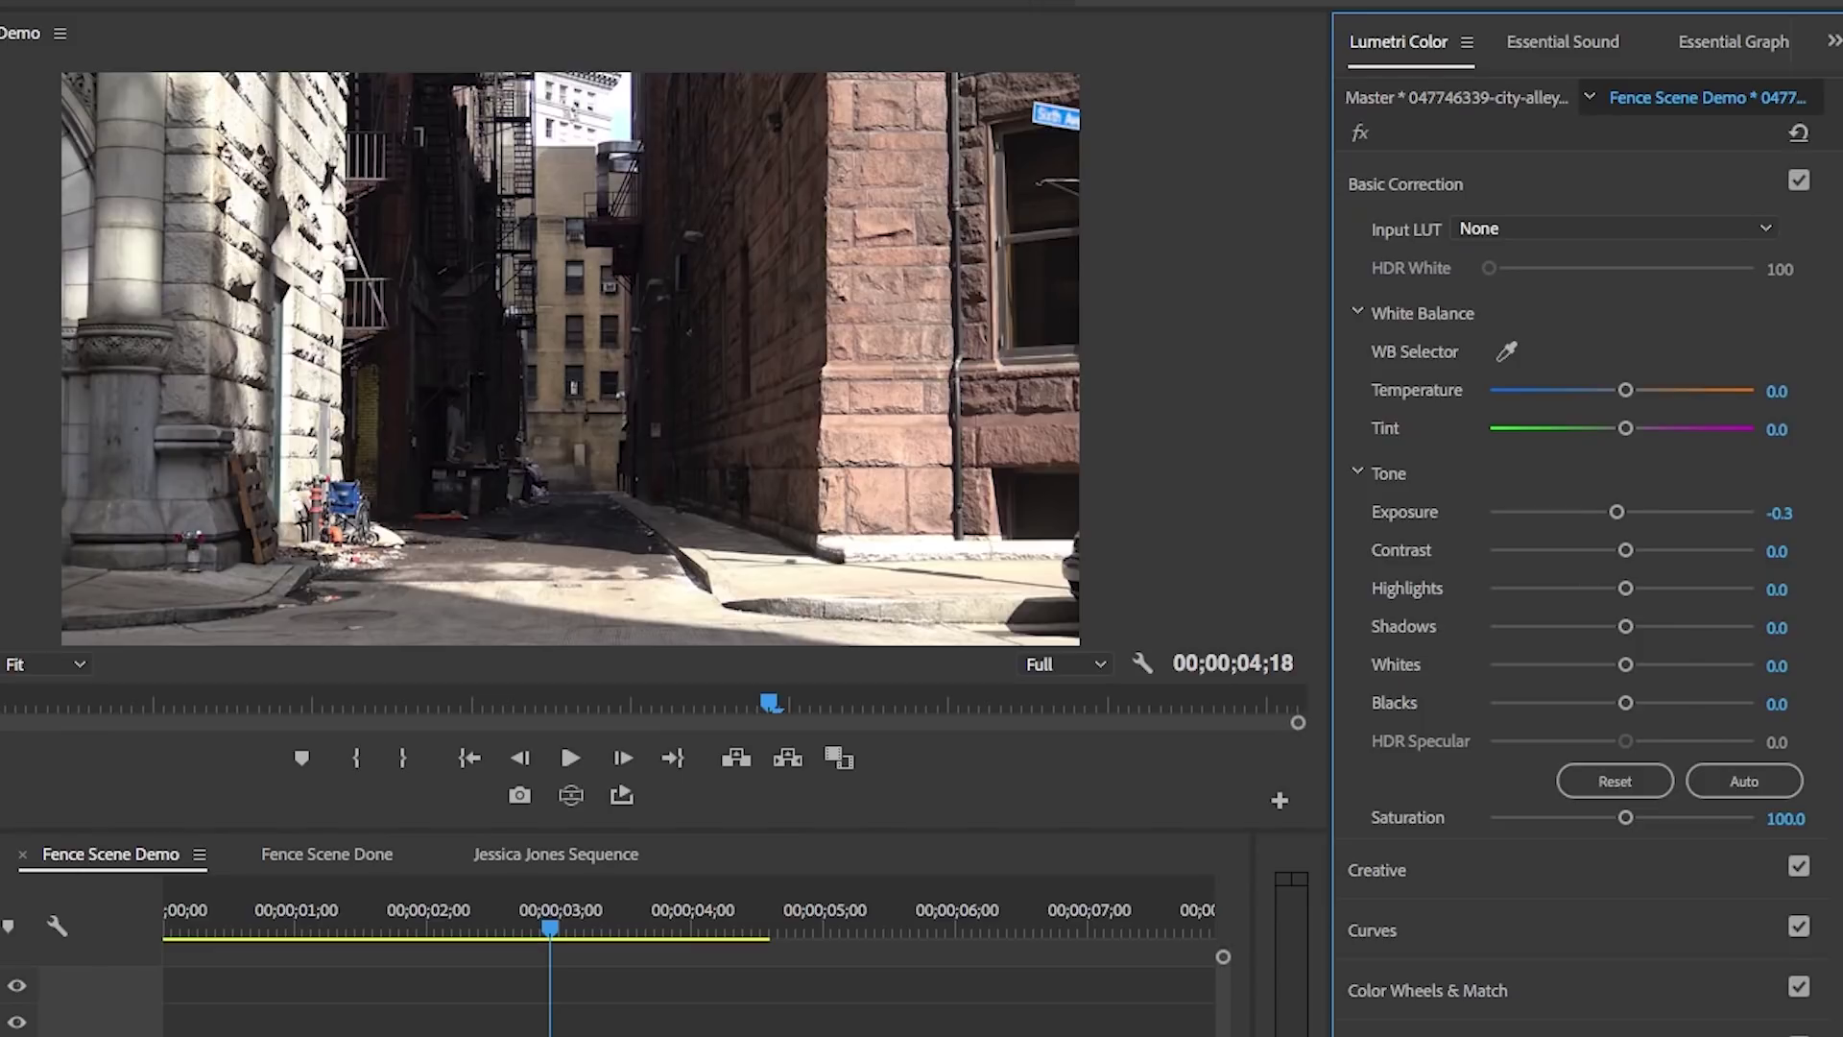
{"action": "key", "text": "shift+3"}
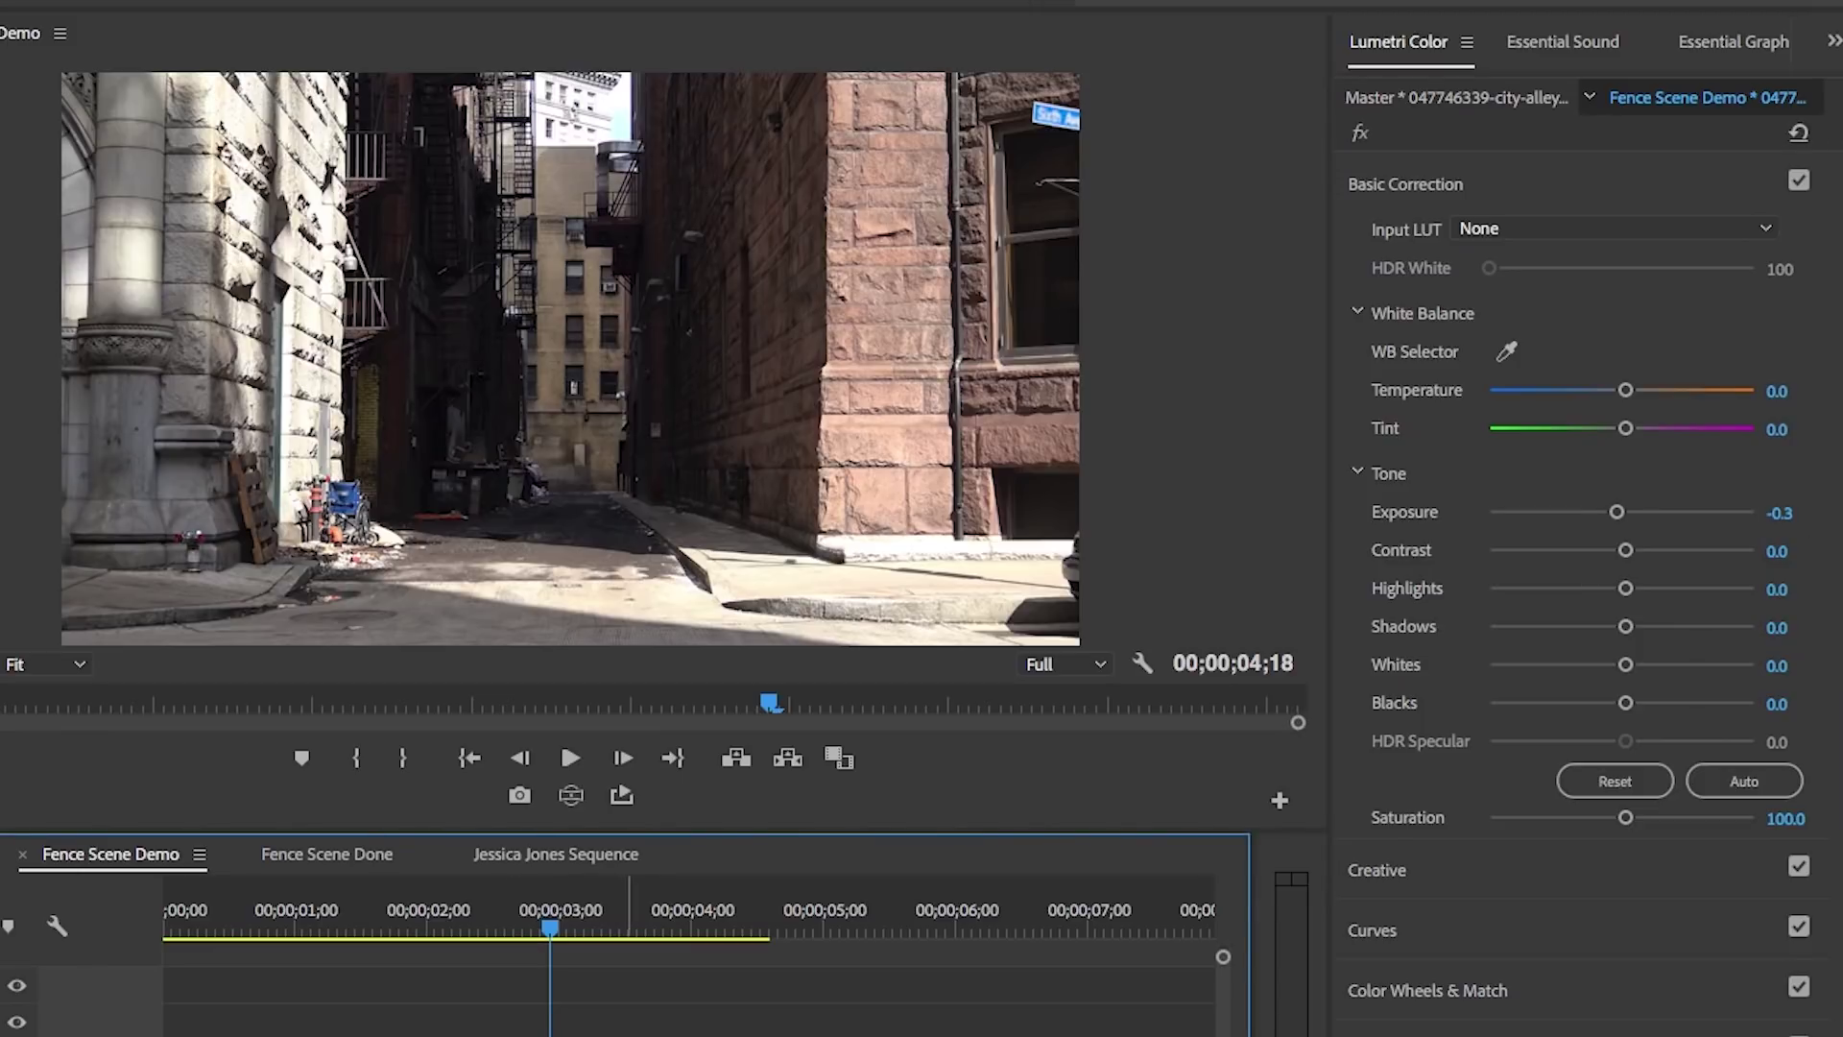
Step: Apply the CineSpace2383sRGB6bit creative look to the alley clip and set its intensity to 55
{"action": "left_click", "coordinate": [1464, 870]}
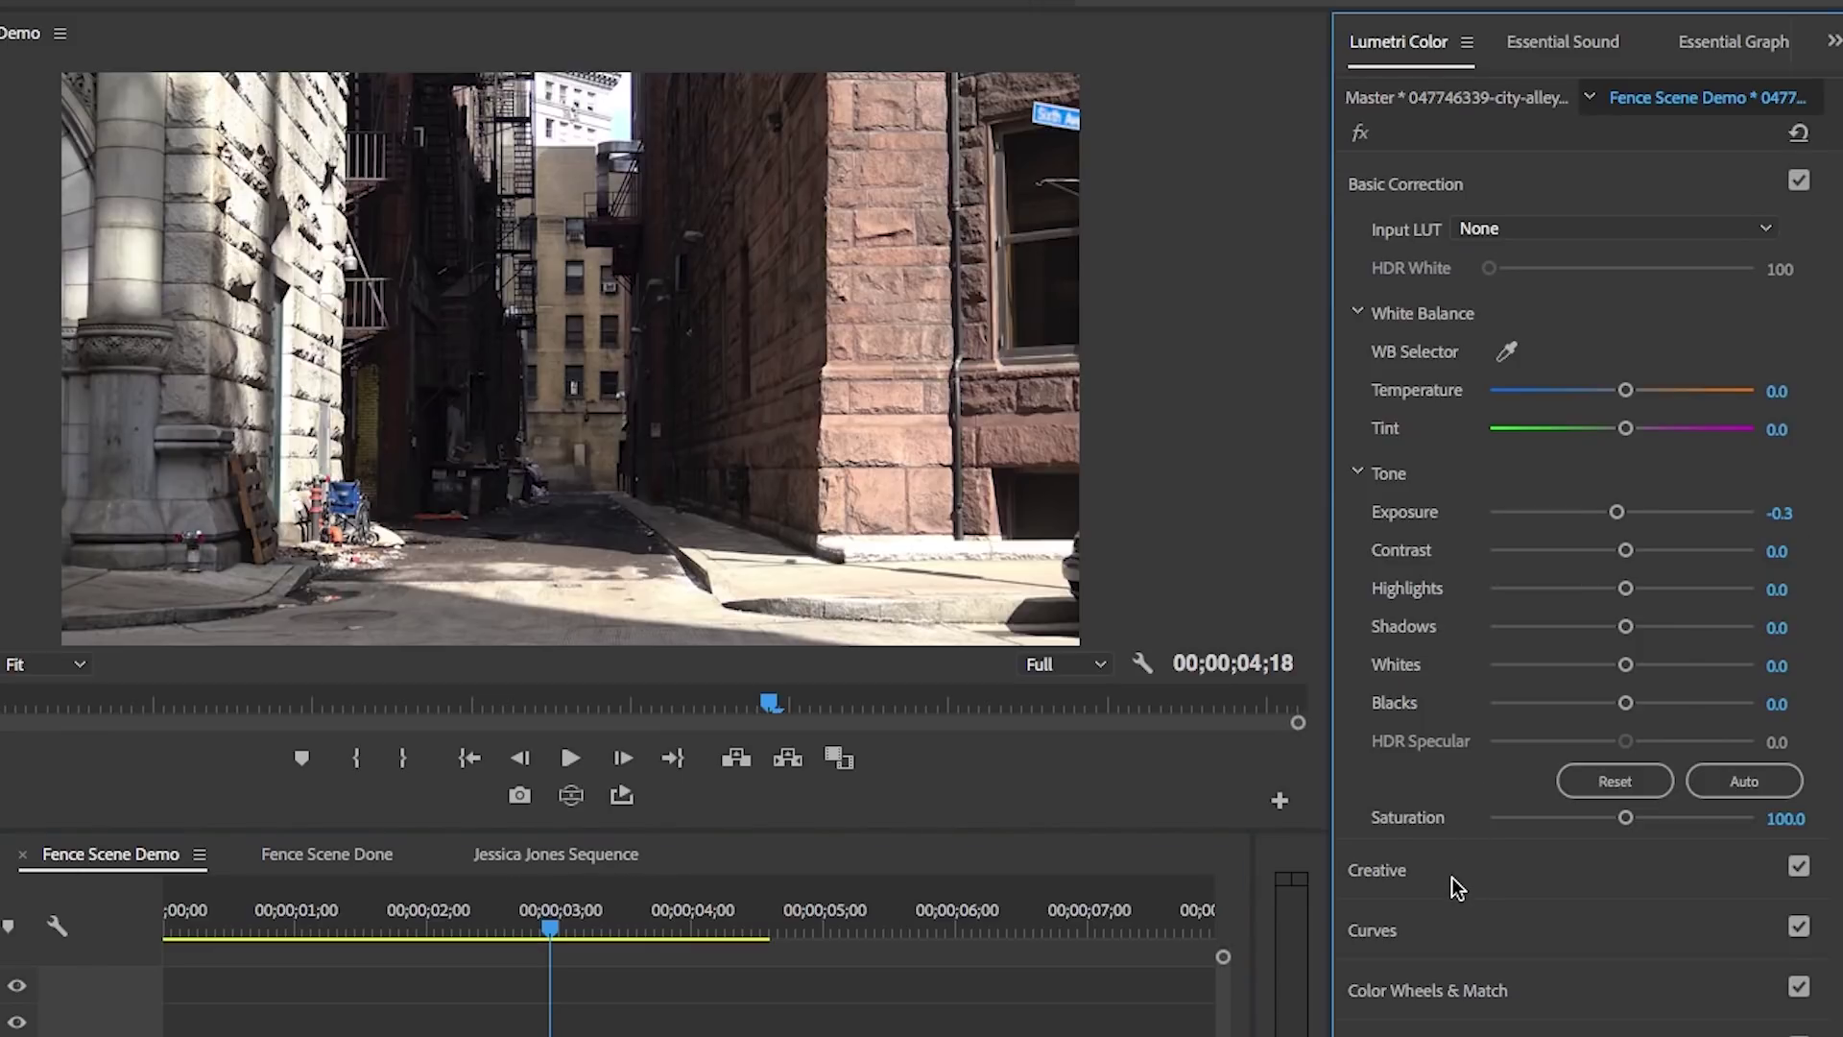
{"action": "left_click", "coordinate": [1514, 288]}
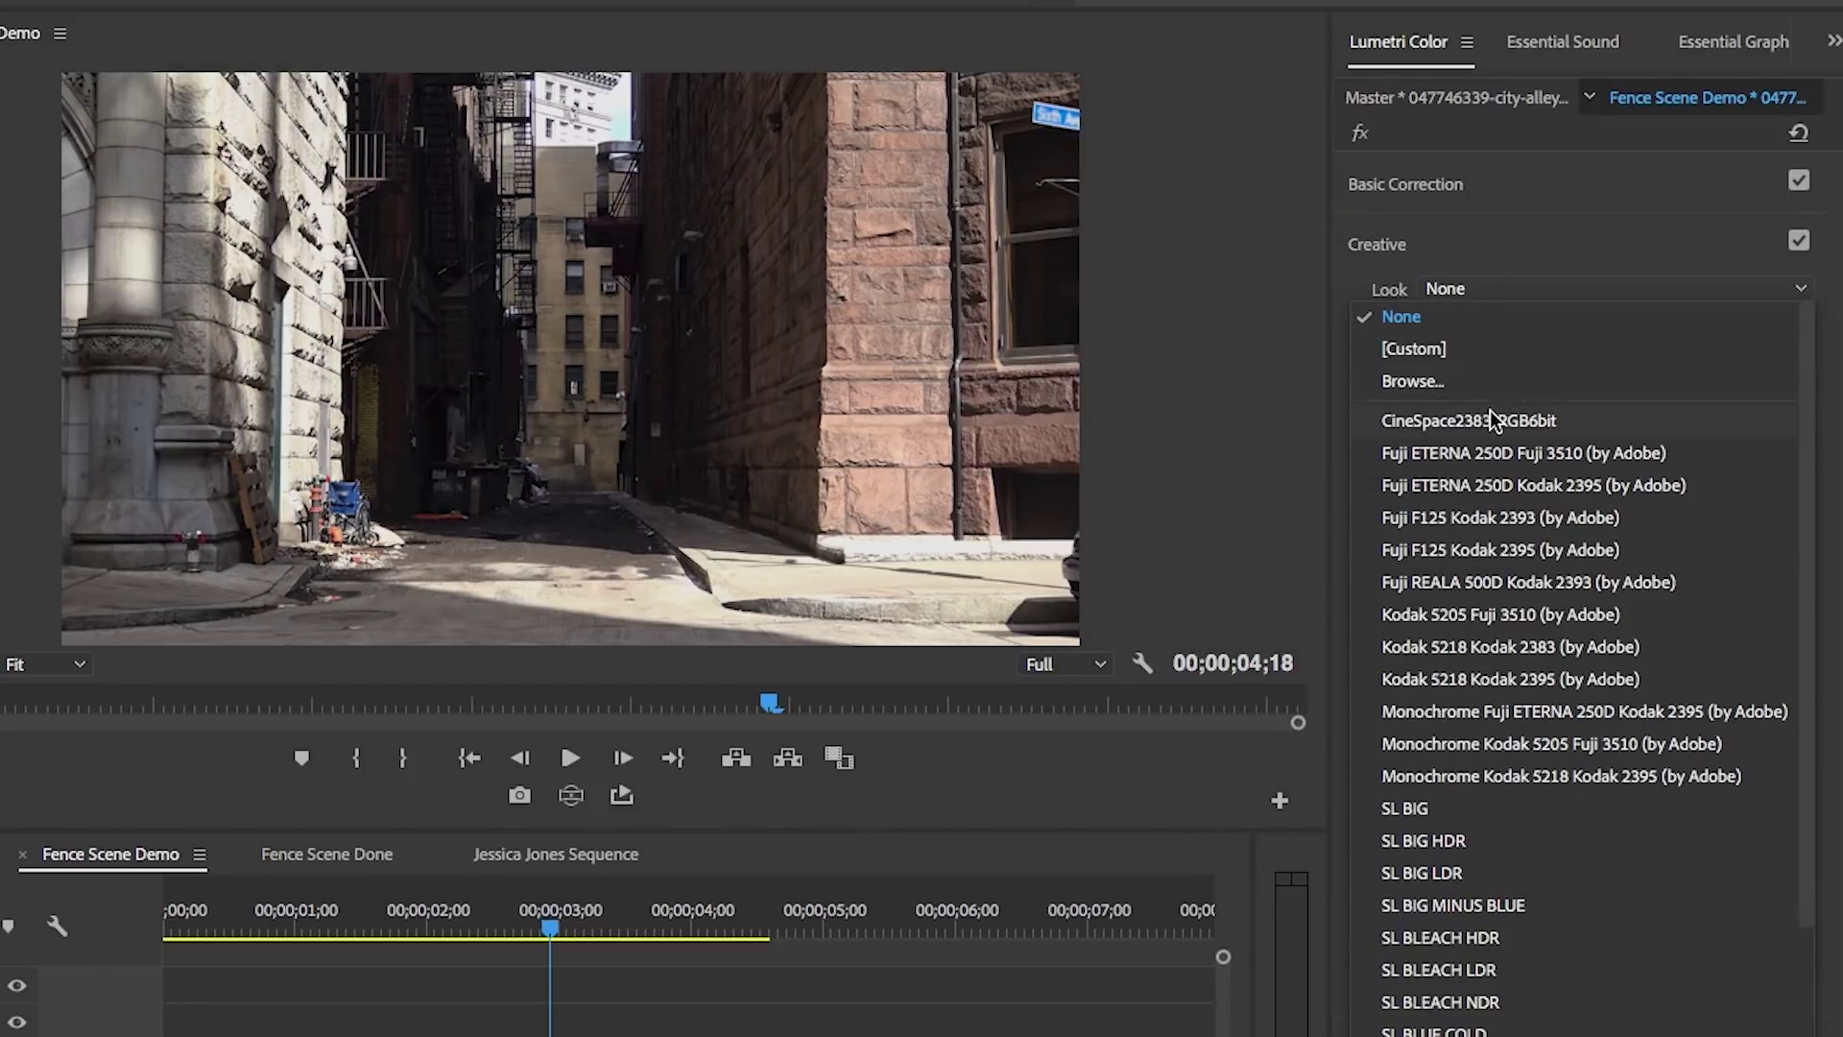
{"action": "left_click", "coordinate": [1493, 420]}
{"action": "left_click", "coordinate": [1785, 572]}
{"action": "type", "text": "55"}
{"action": "key", "text": "Return"}
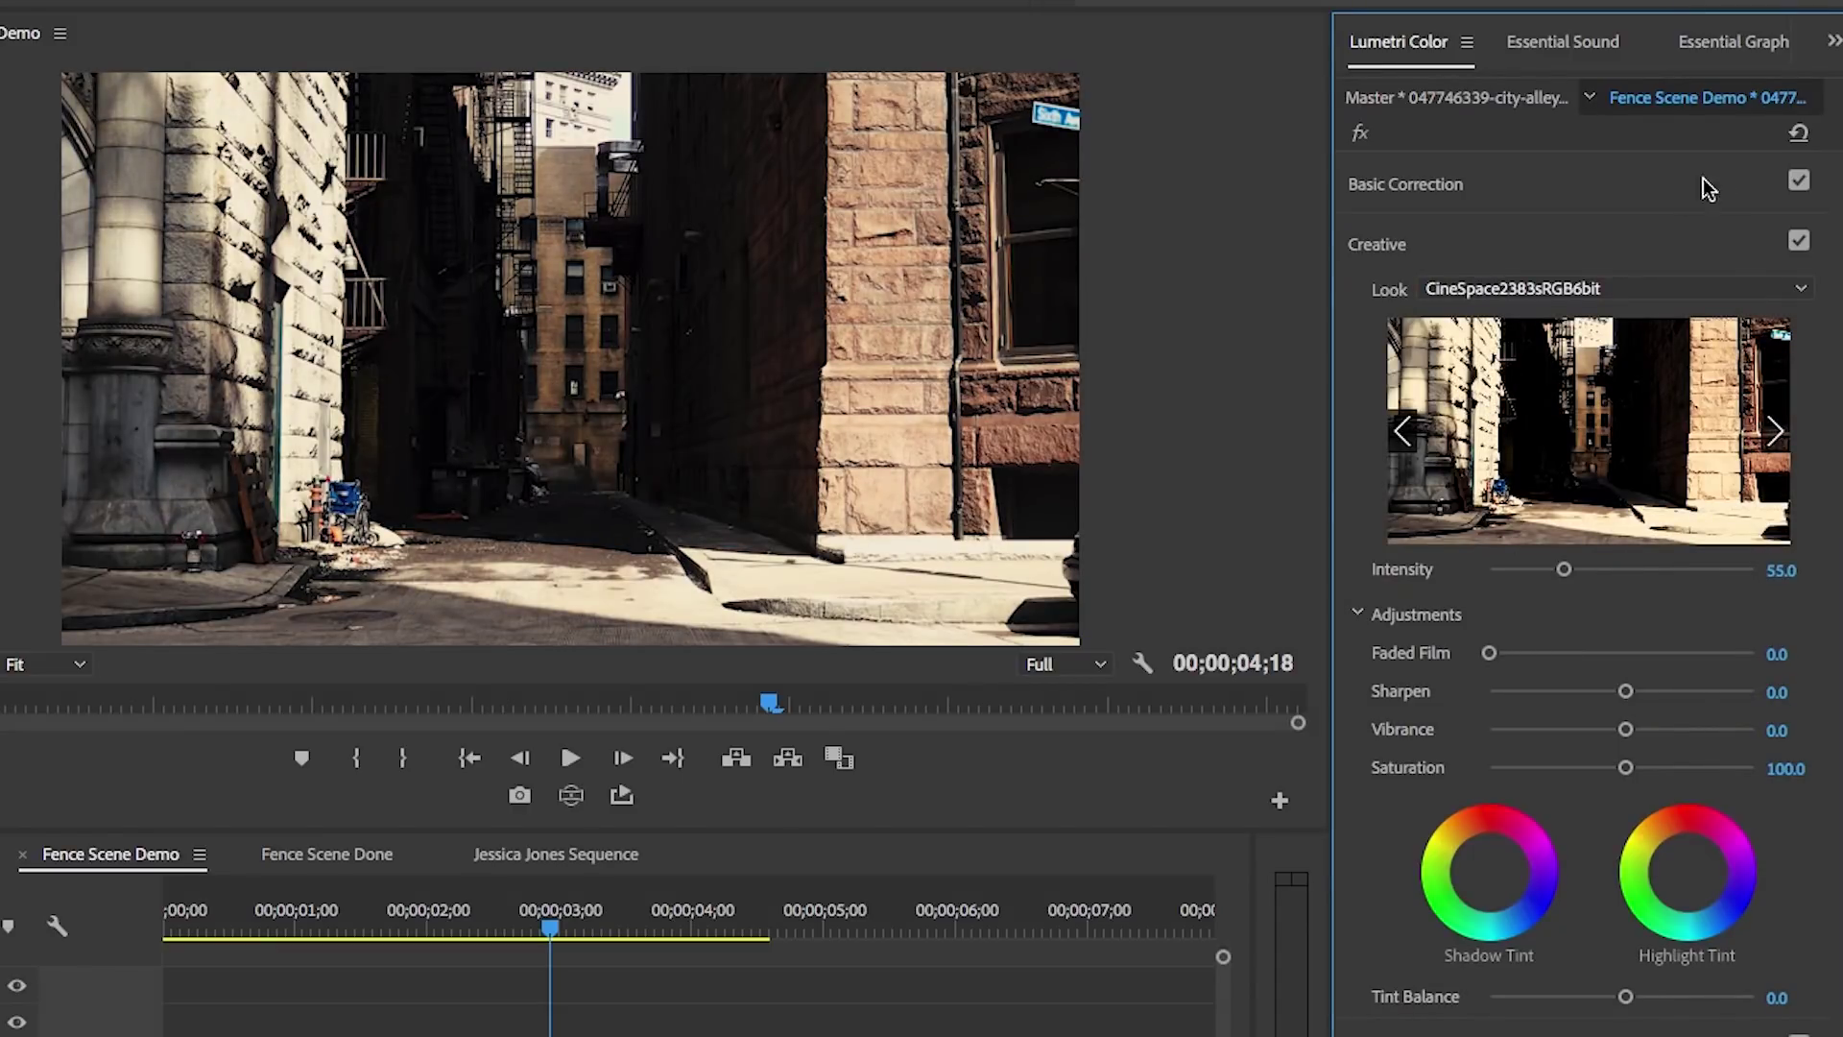
Step: Toggle the whole Lumetri Color effect off and on to compare the alley clip before and after grading
{"action": "left_click", "coordinate": [1362, 135]}
{"action": "left_click", "coordinate": [1361, 135]}
{"action": "left_click", "coordinate": [1362, 134]}
{"action": "left_click", "coordinate": [1362, 134]}
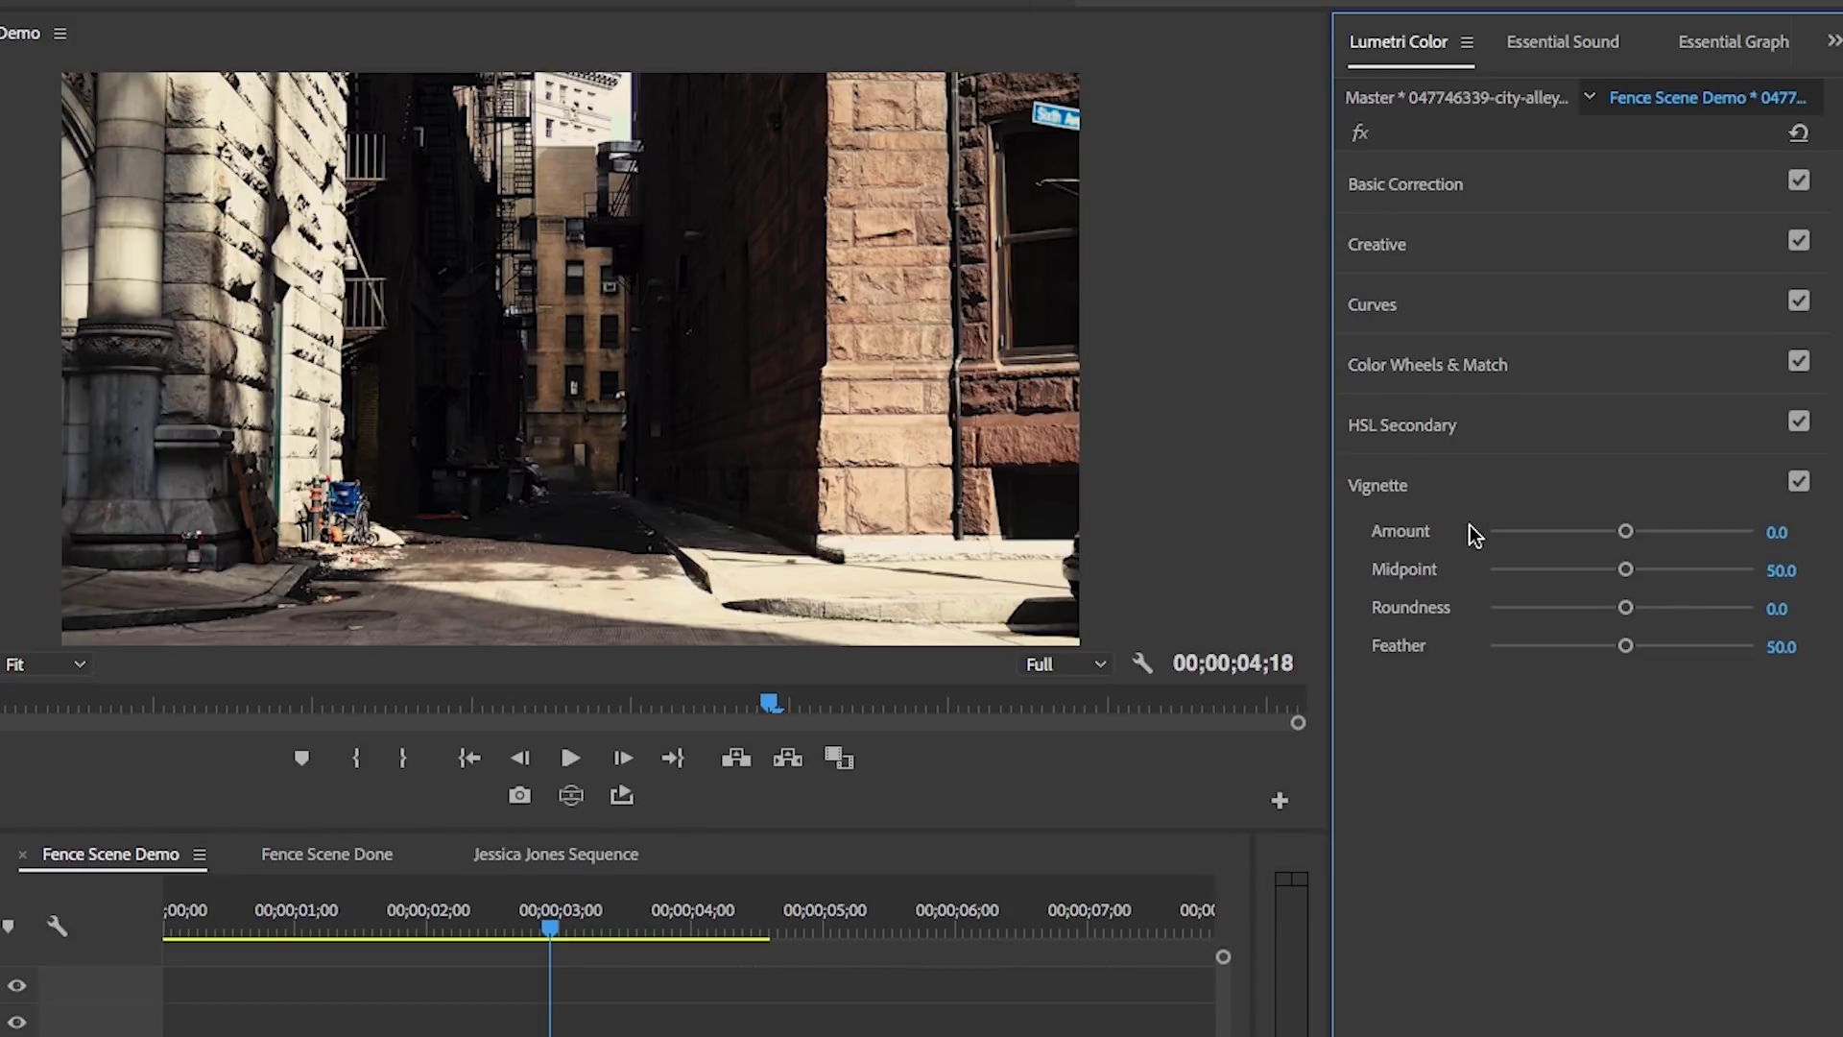
Step: Add a vignette to the alley clip with an amount of -2.5 and a midpoint of 20
{"action": "left_click", "coordinate": [1777, 532]}
{"action": "type", "text": "-2.5"}
{"action": "key", "text": "Return"}
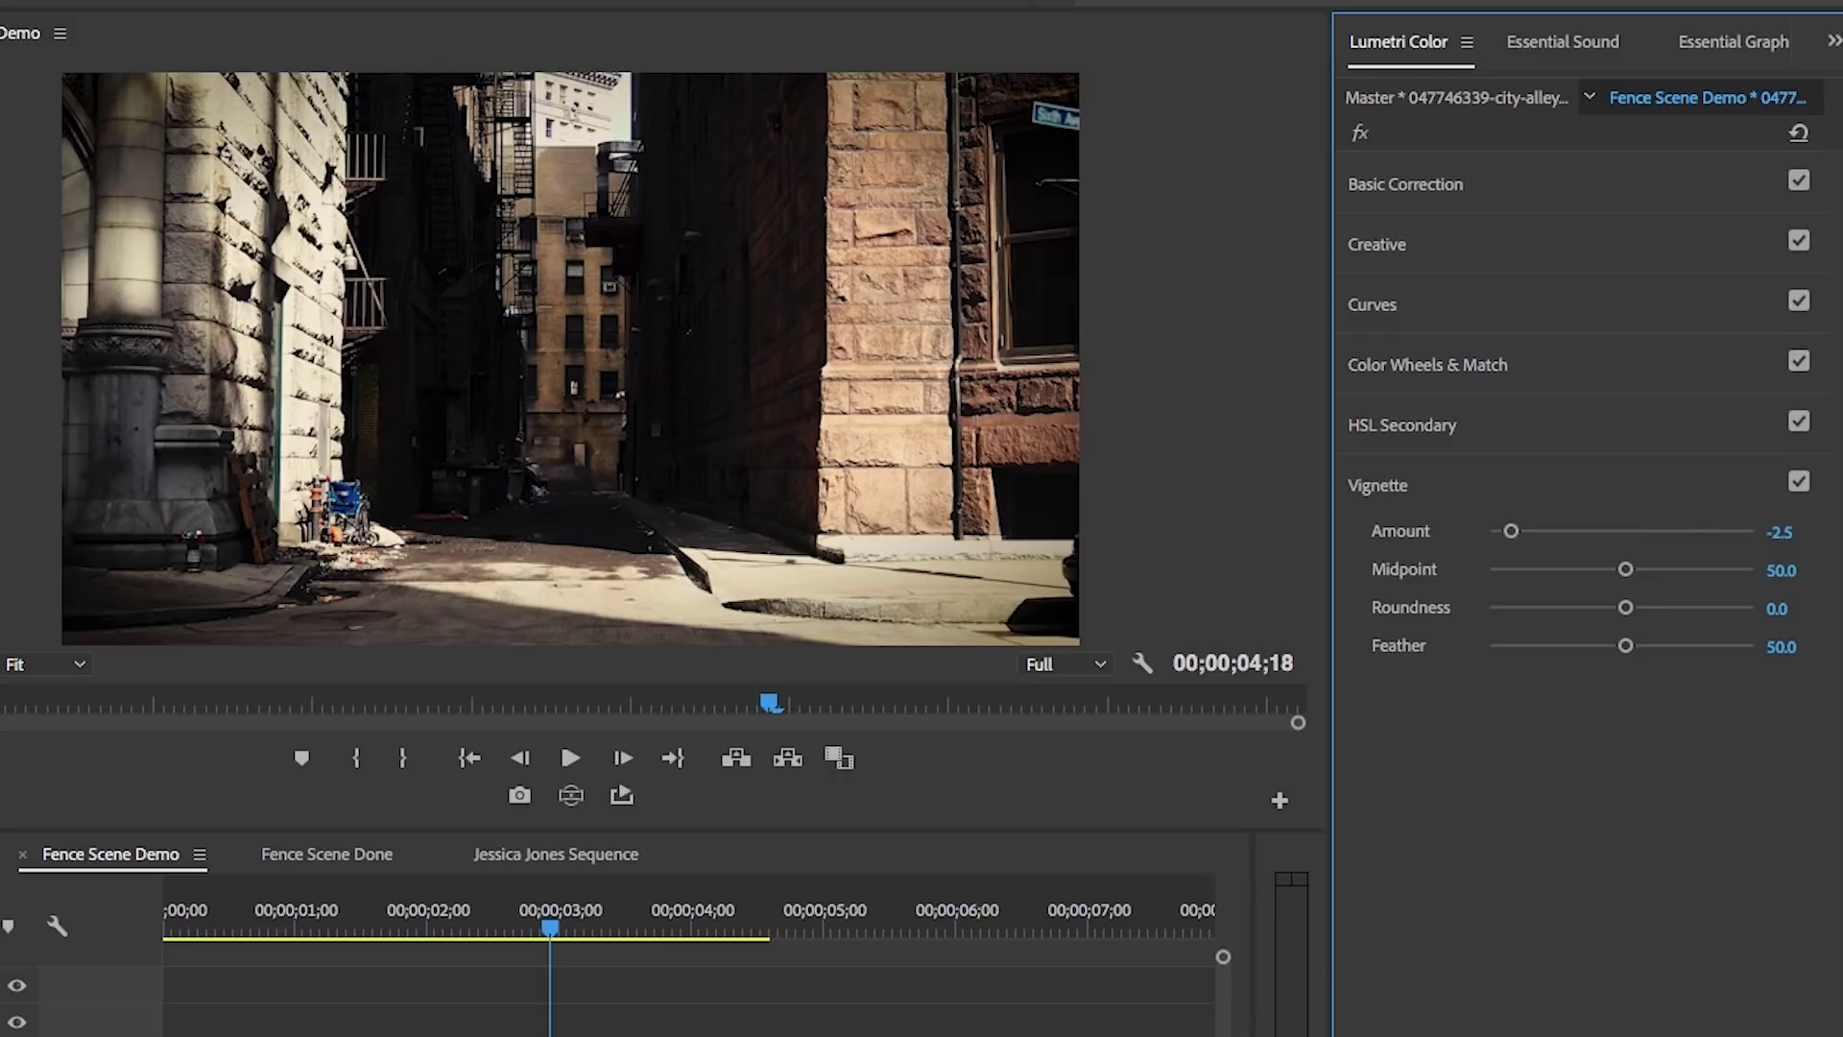
{"action": "left_click", "coordinate": [1778, 571]}
{"action": "type", "text": "20"}
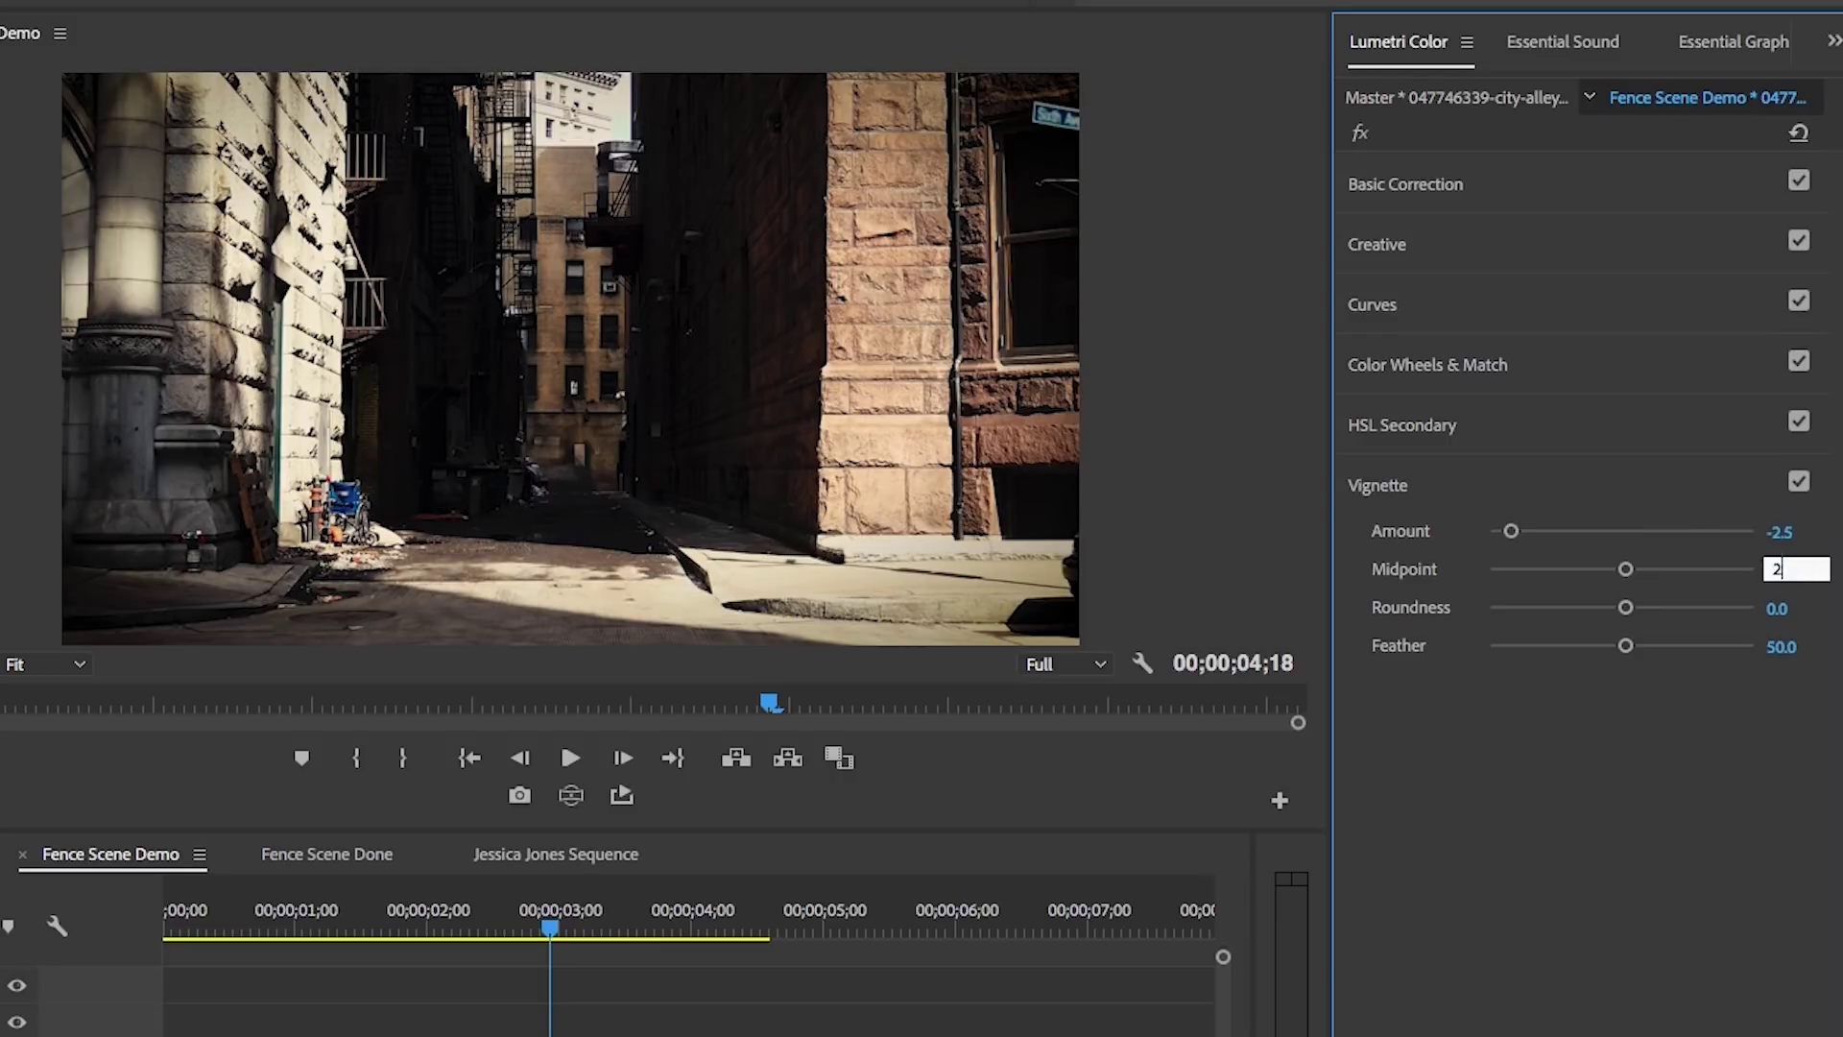
{"action": "key", "text": "Return"}
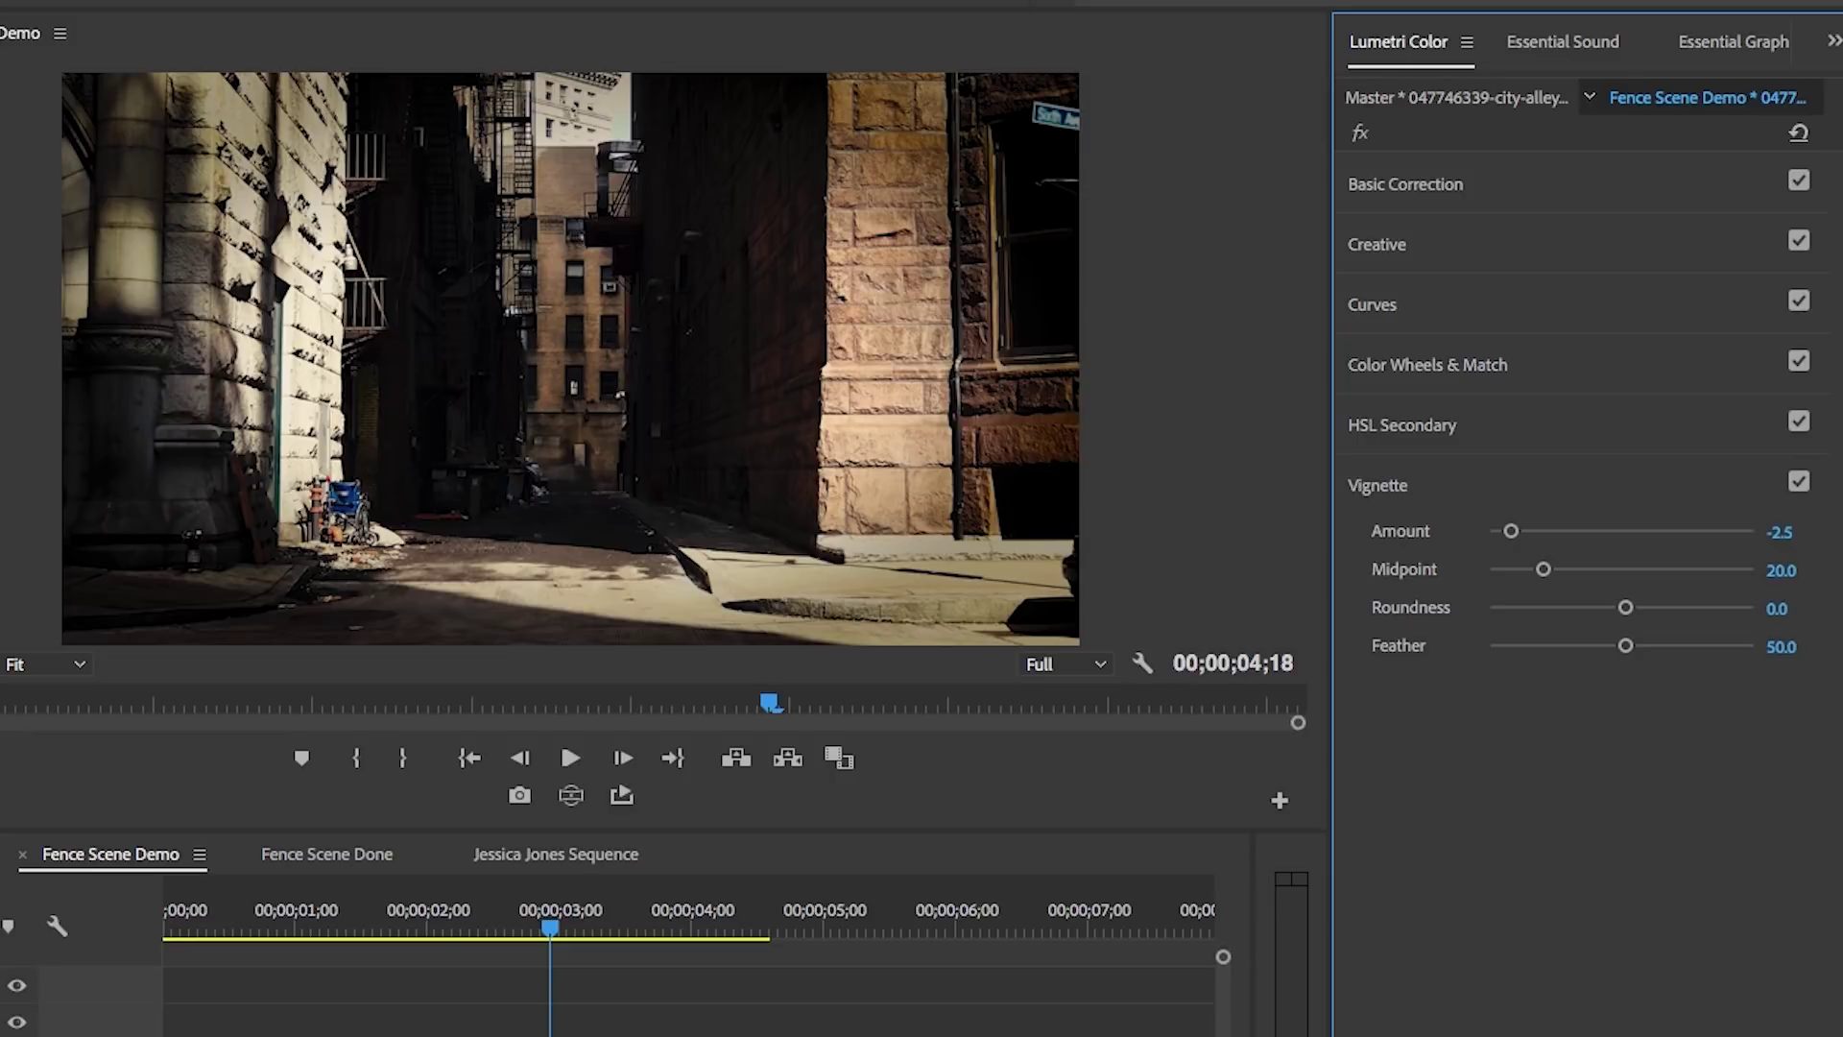
Step: Set the vignette's roundness to 0.5 and its feather to 75
{"action": "left_click", "coordinate": [1795, 607]}
{"action": "type", "text": "0.5"}
{"action": "key", "text": "Return"}
{"action": "left_click", "coordinate": [1782, 645]}
{"action": "type", "text": "75"}
{"action": "key", "text": "Return"}
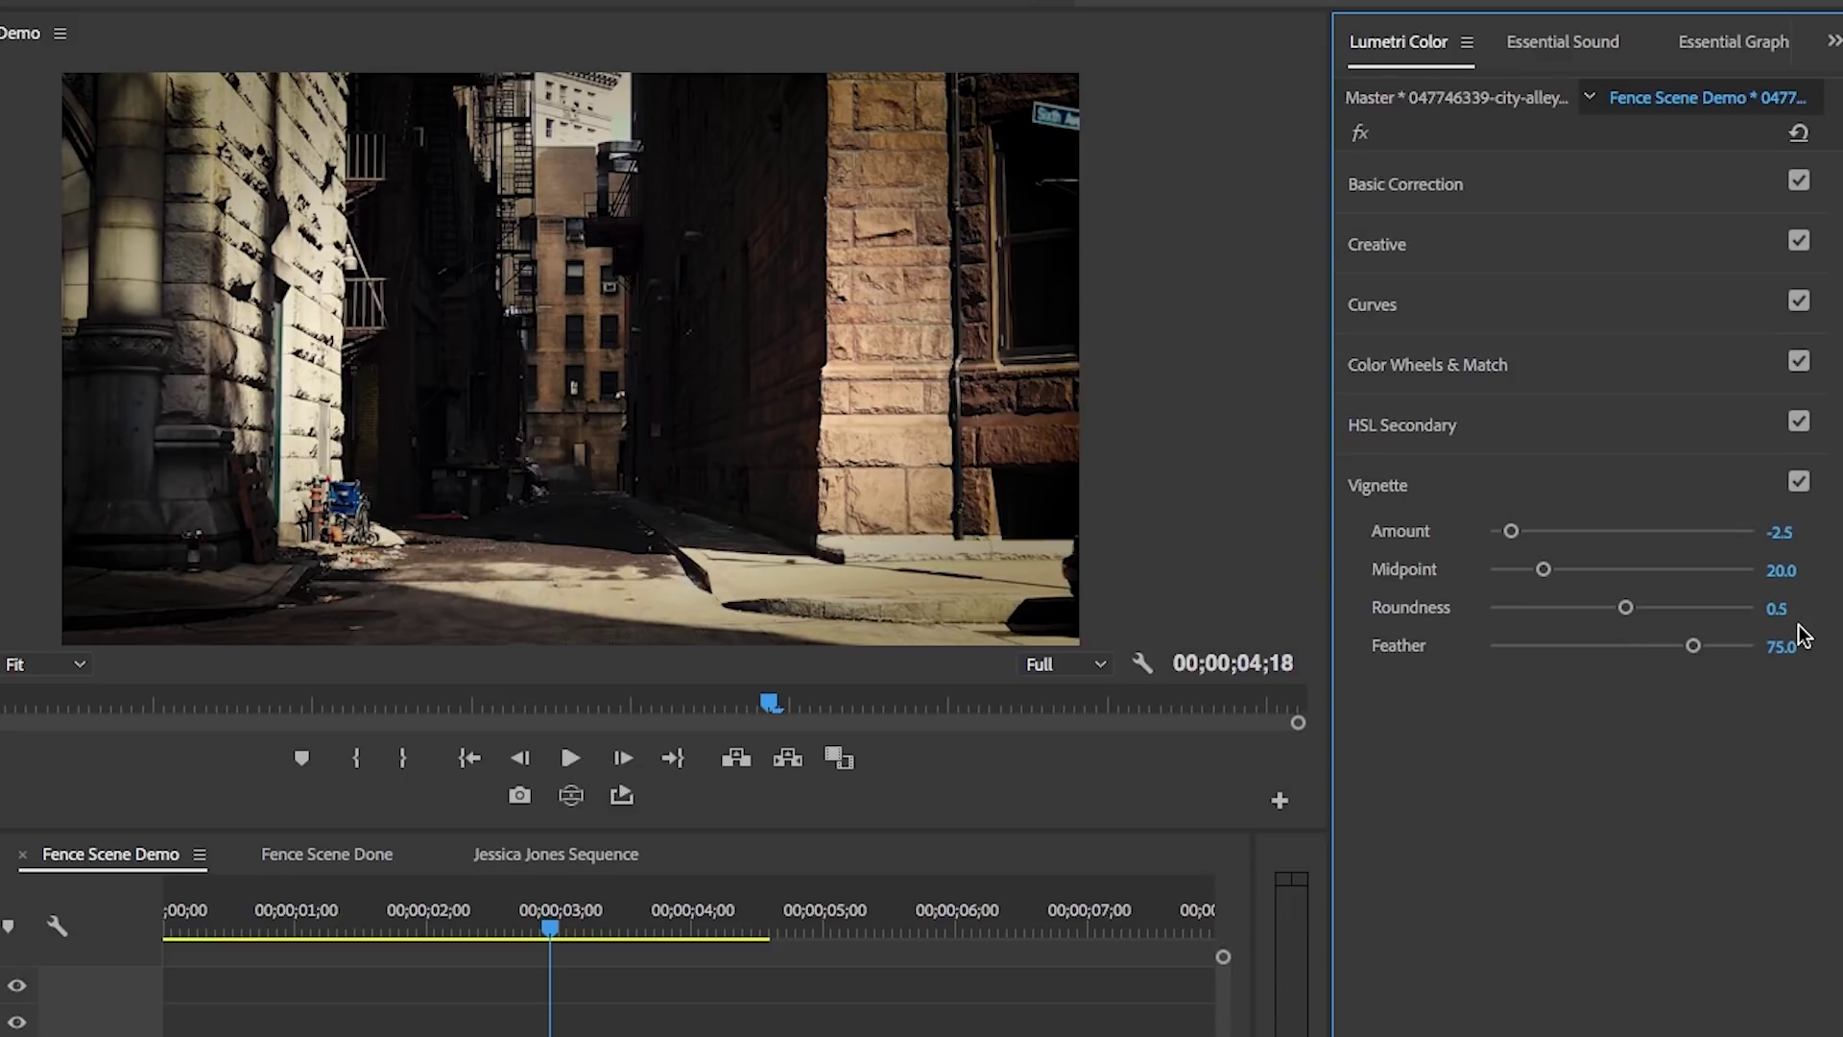
Step: Toggle the vignette off and on to compare the image with and without it
{"action": "left_click", "coordinate": [1799, 483]}
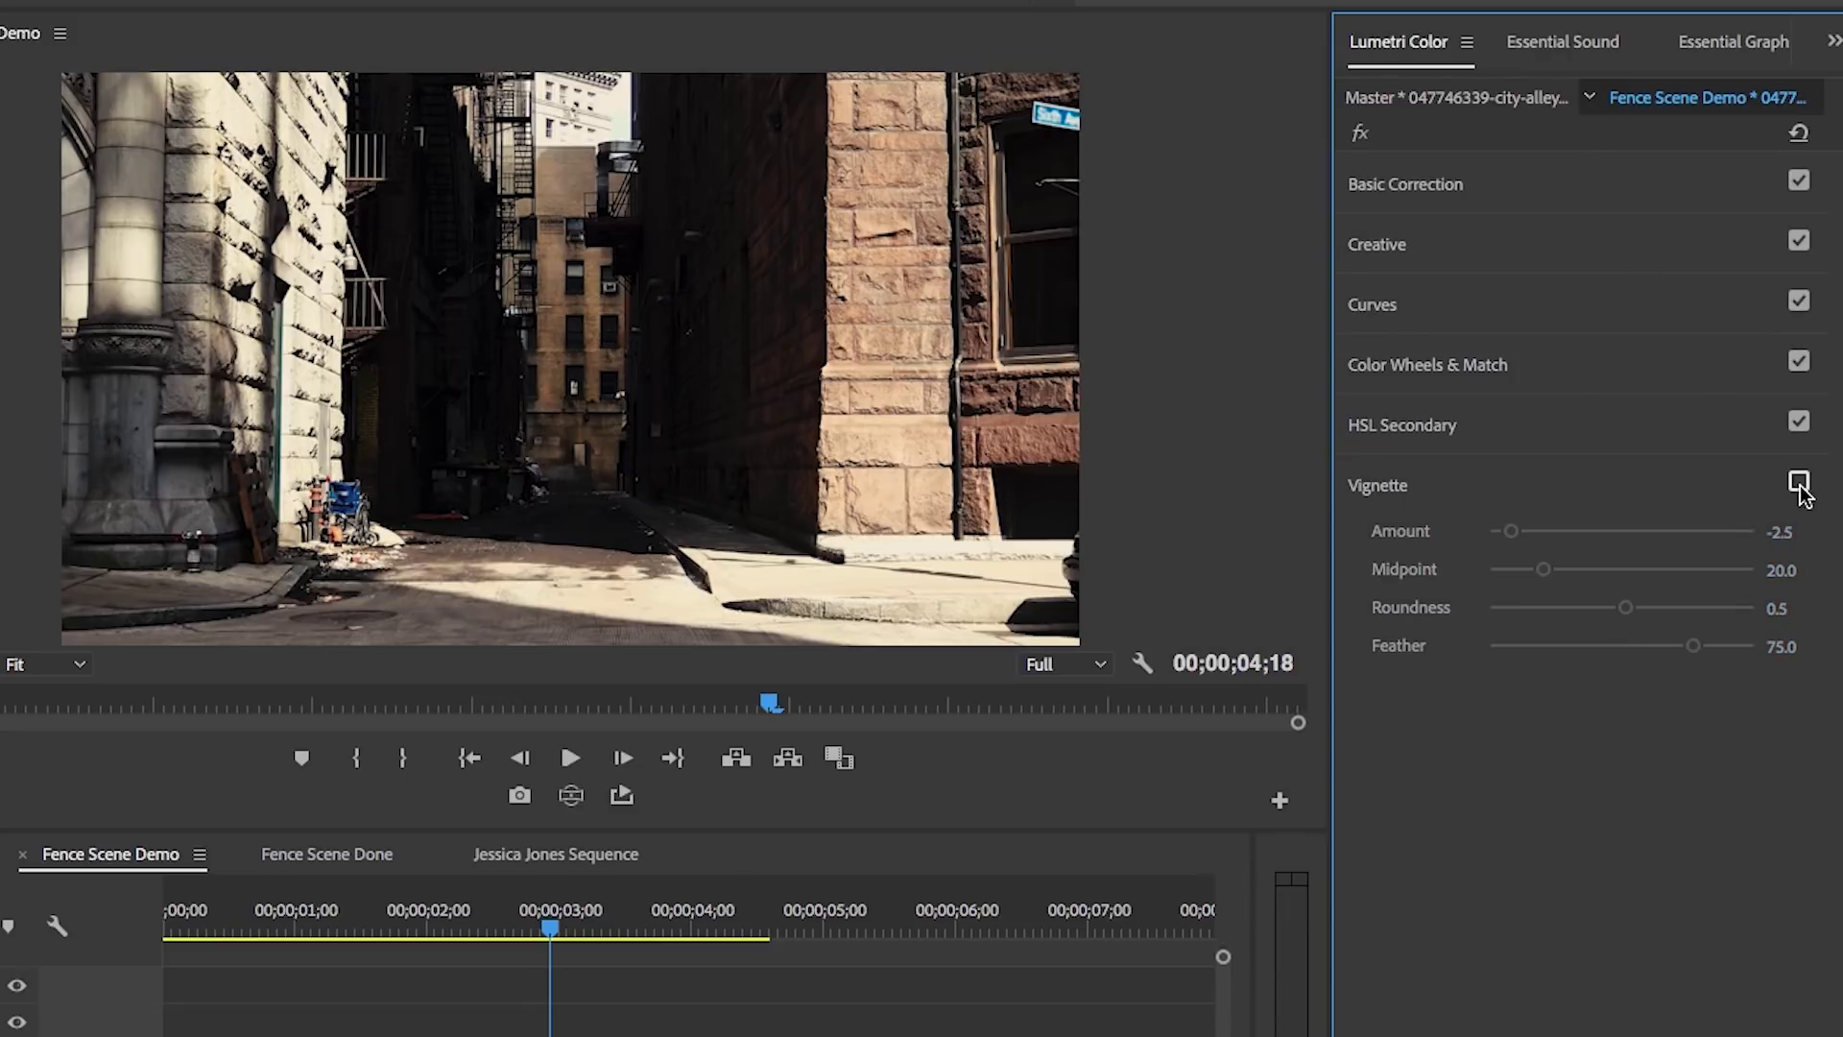
{"action": "left_click", "coordinate": [1799, 483]}
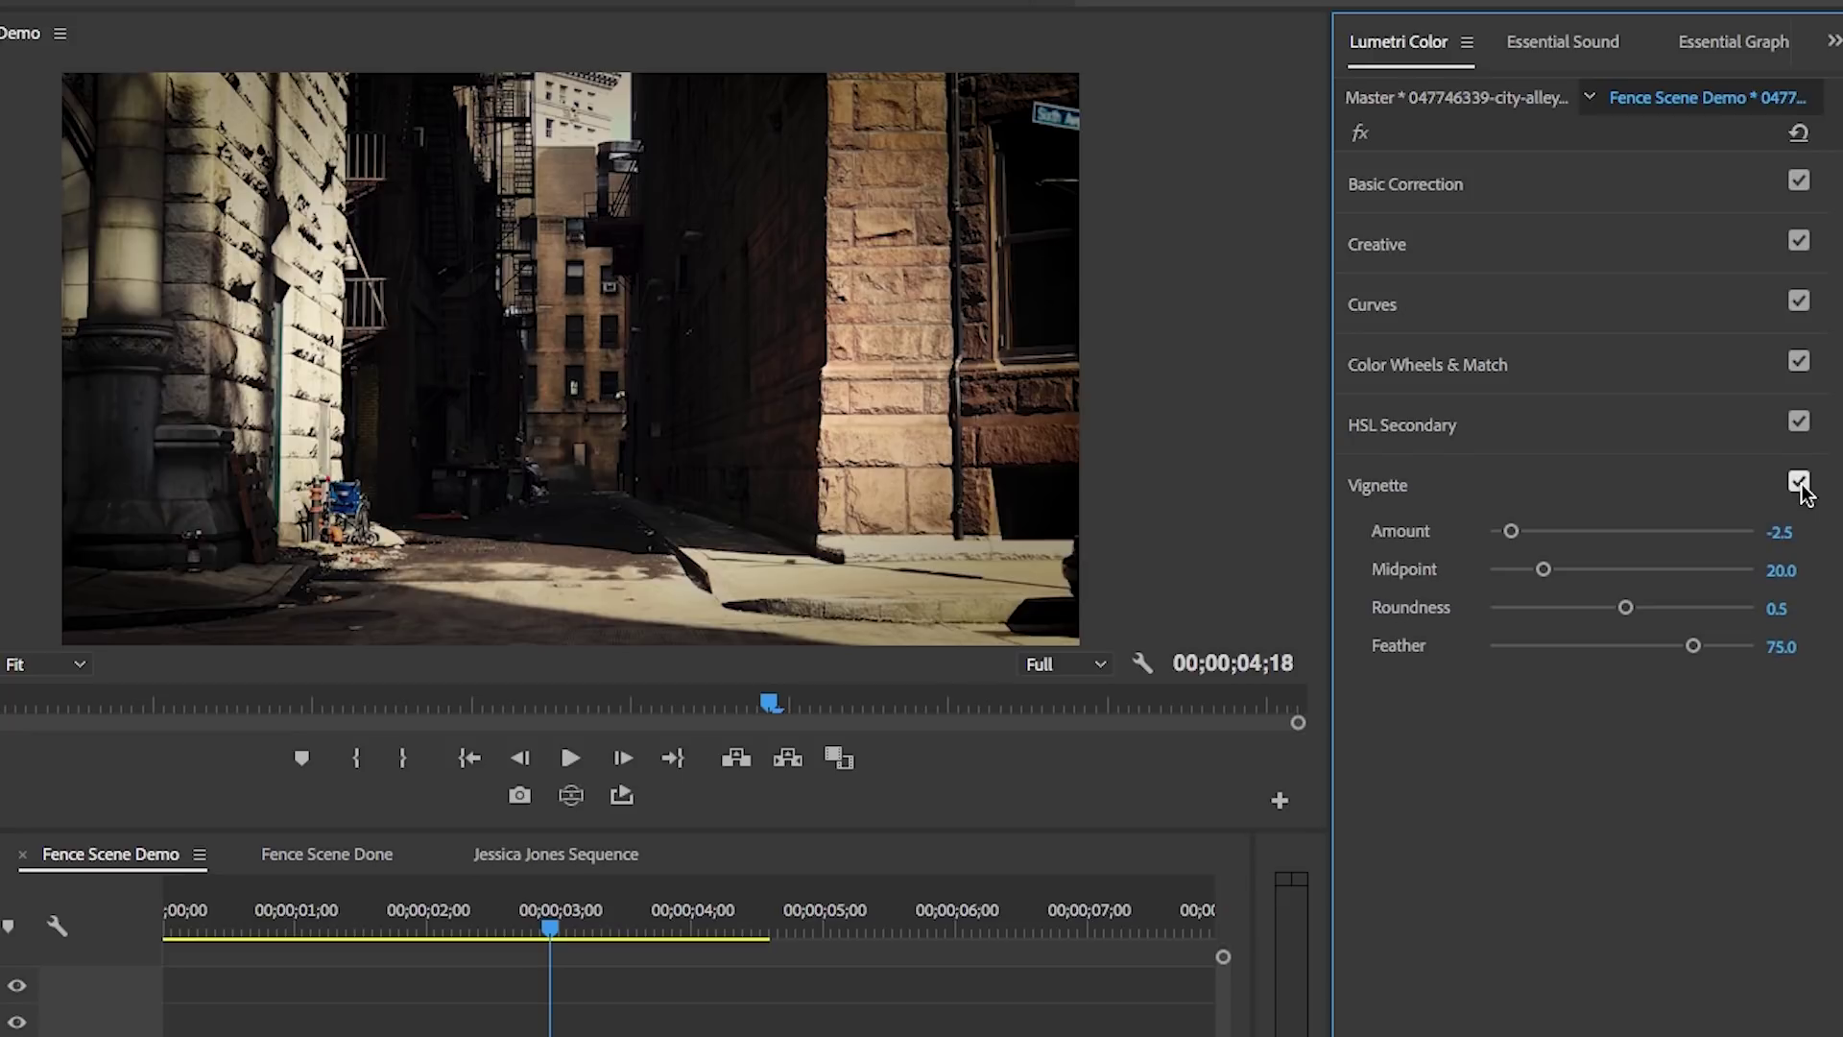
{"action": "left_click", "coordinate": [1799, 483]}
{"action": "left_click", "coordinate": [1799, 483]}
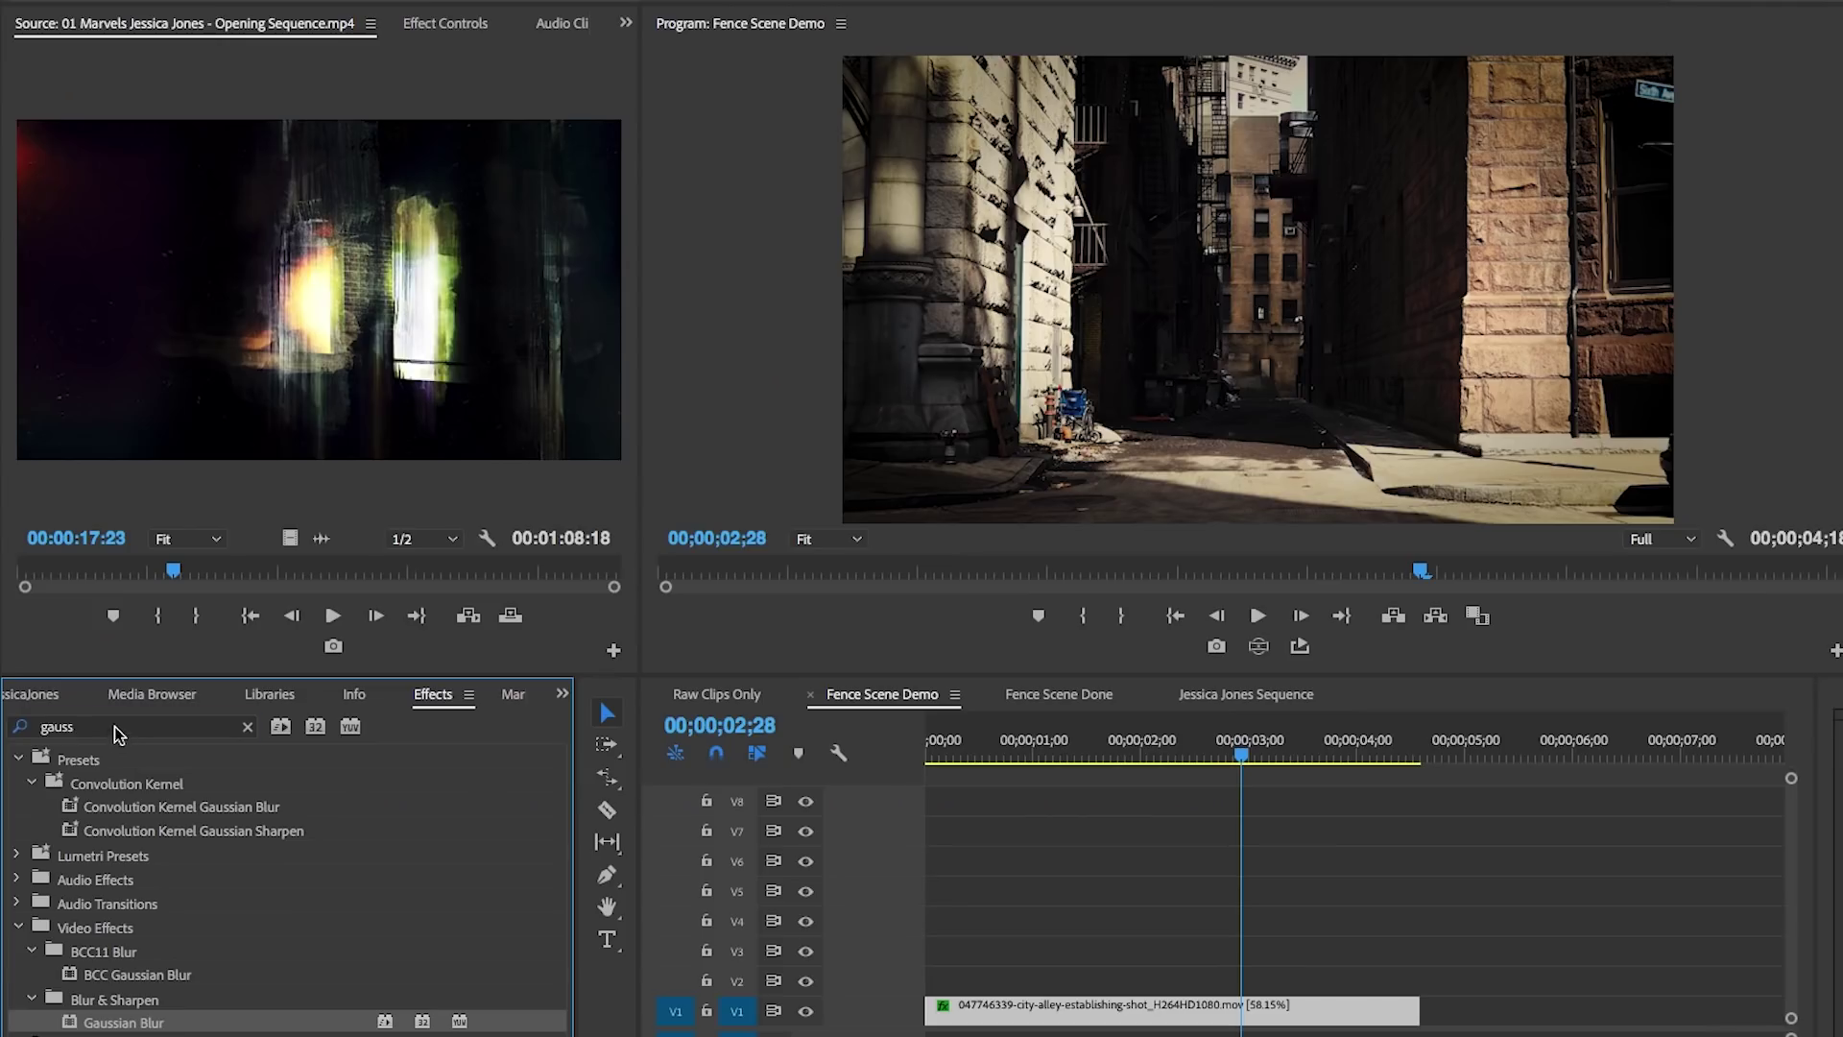
Step: Search the effects for "turb" and apply Turbulent Displace to the city alley clip on V1
{"action": "left_click", "coordinate": [114, 726]}
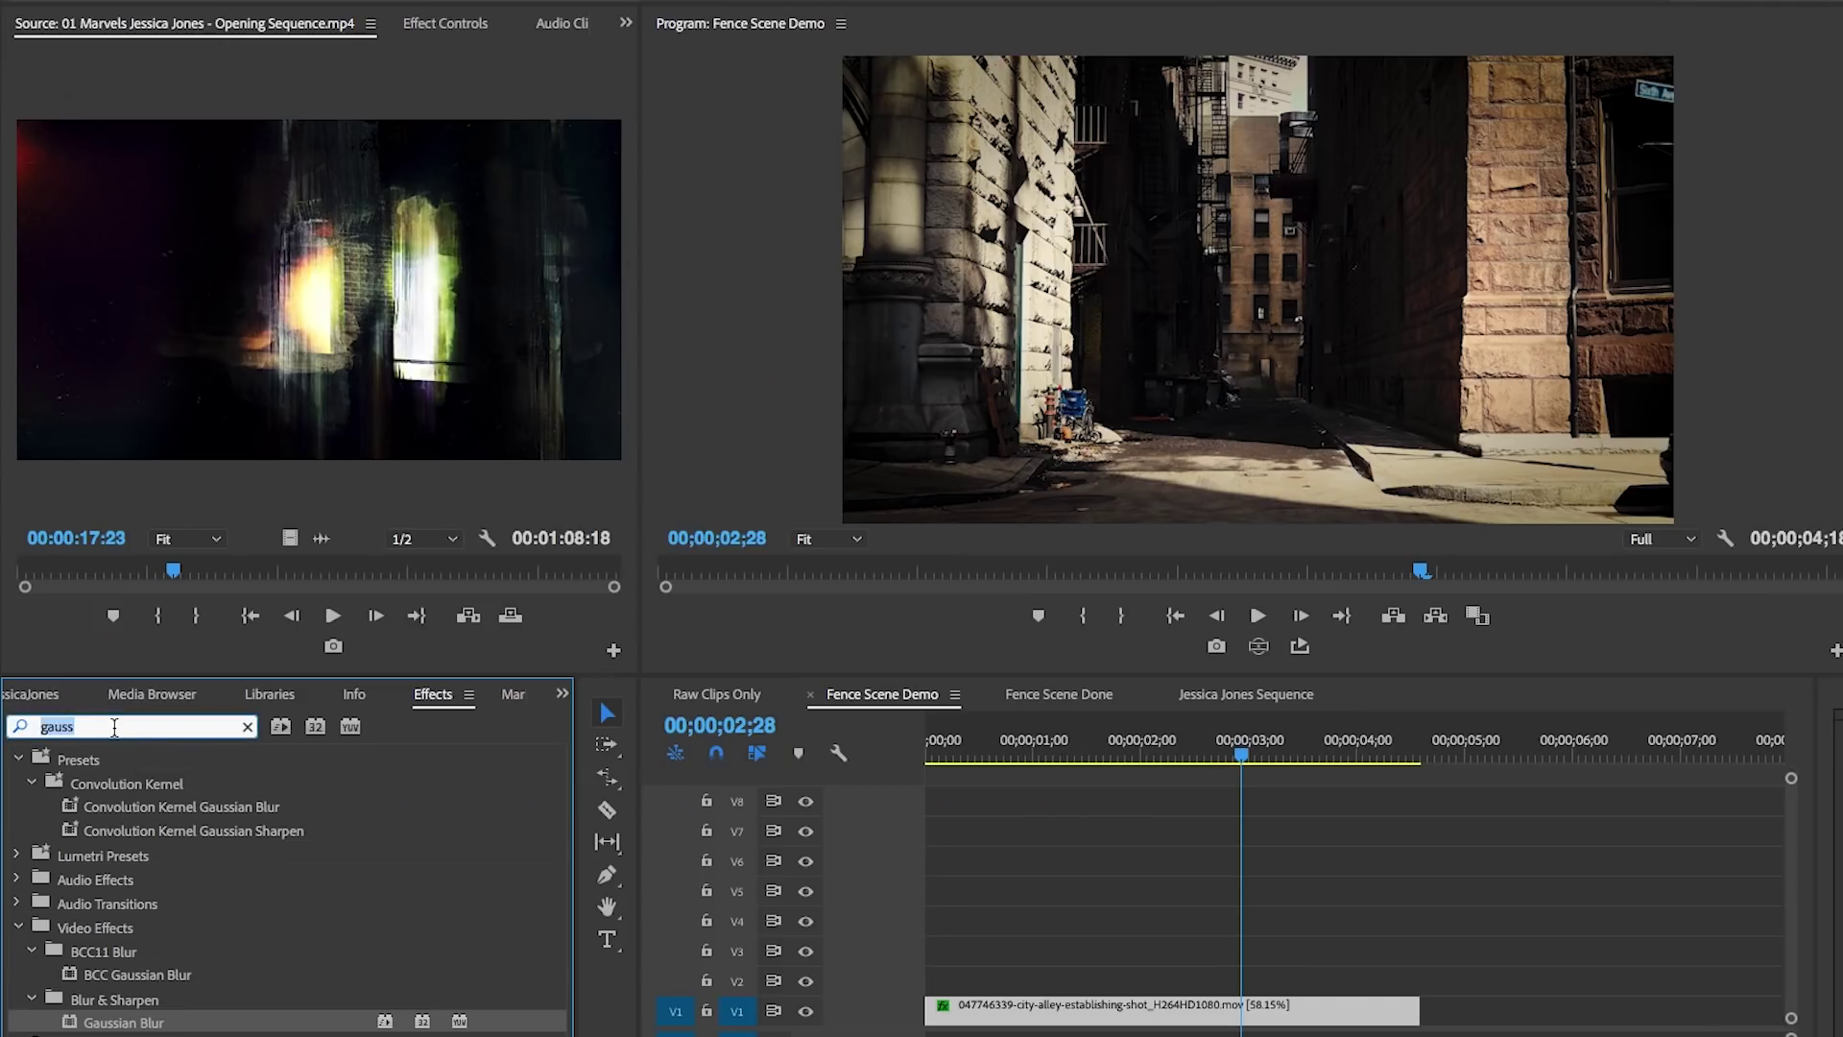
{"action": "type", "text": "turb"}
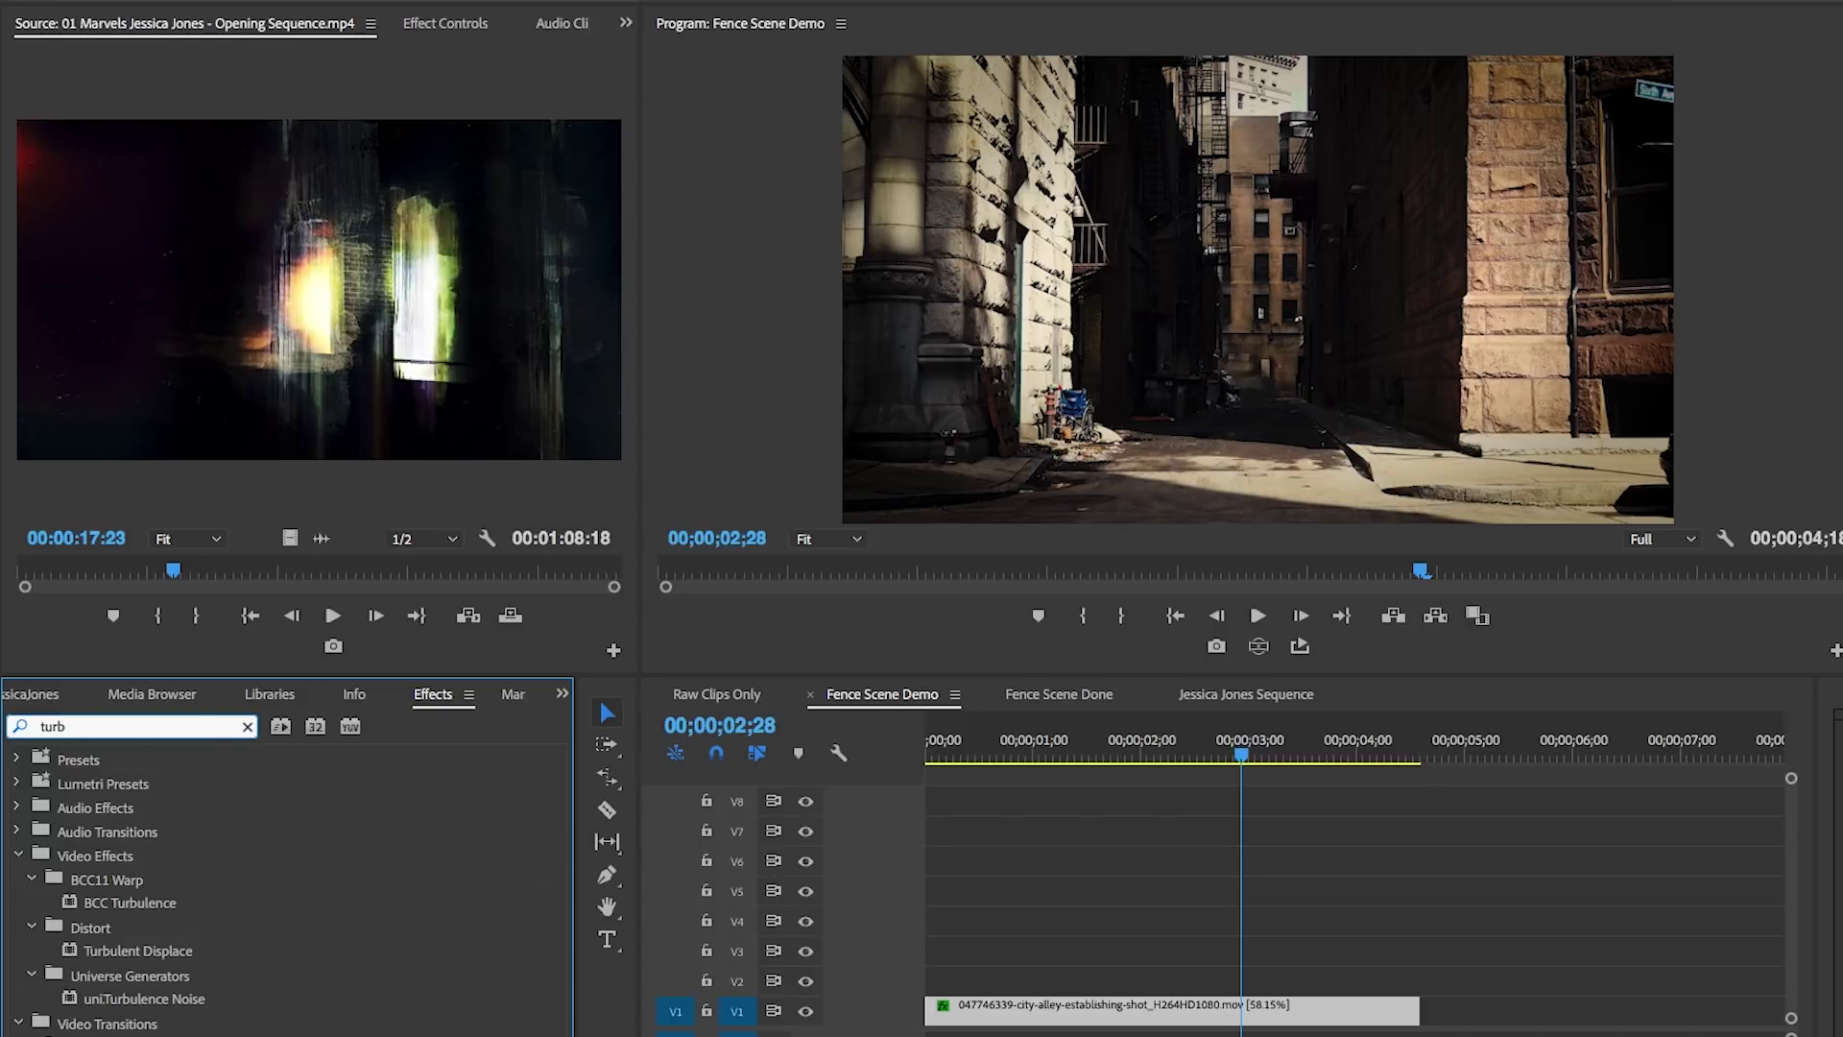
{"action": "left_click_drag", "start_coordinate": [124, 946], "coordinate": [1052, 1025]}
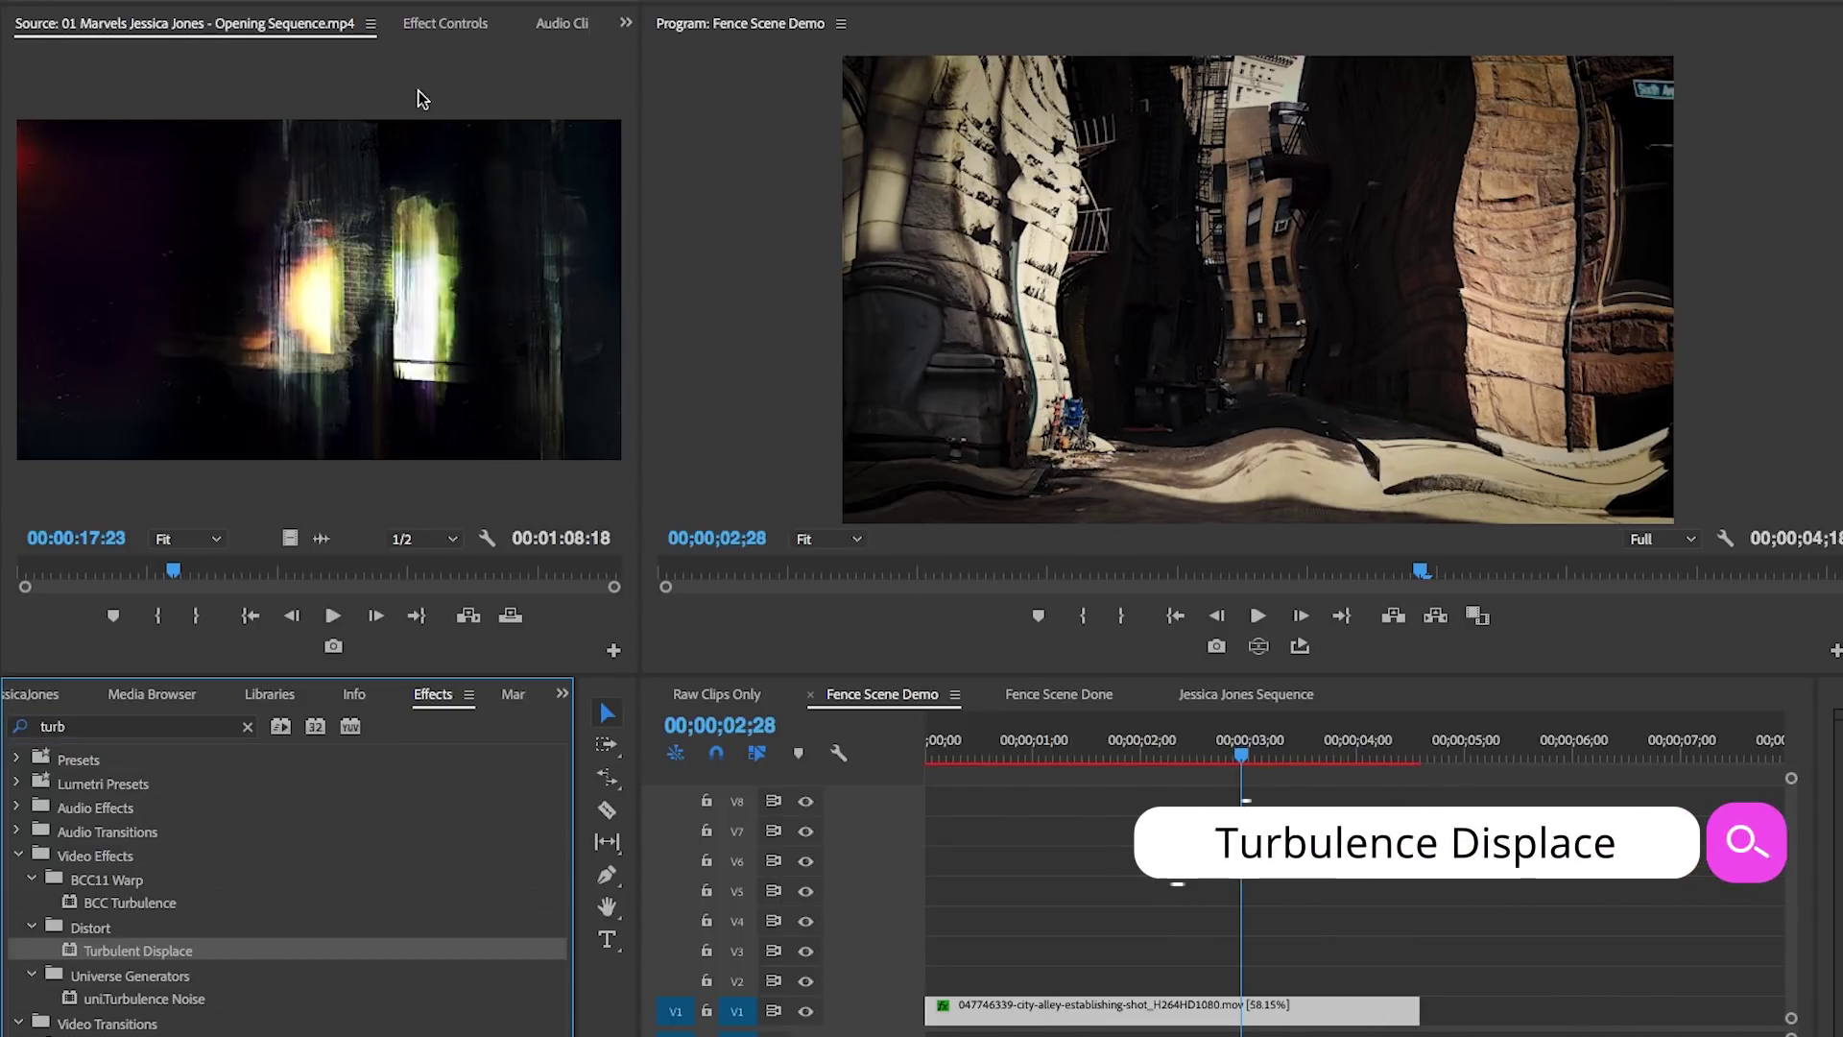
Step: Set the Turbulent Displace effect's displacement type to Horizontal Displacement
{"action": "left_click", "coordinate": [432, 26]}
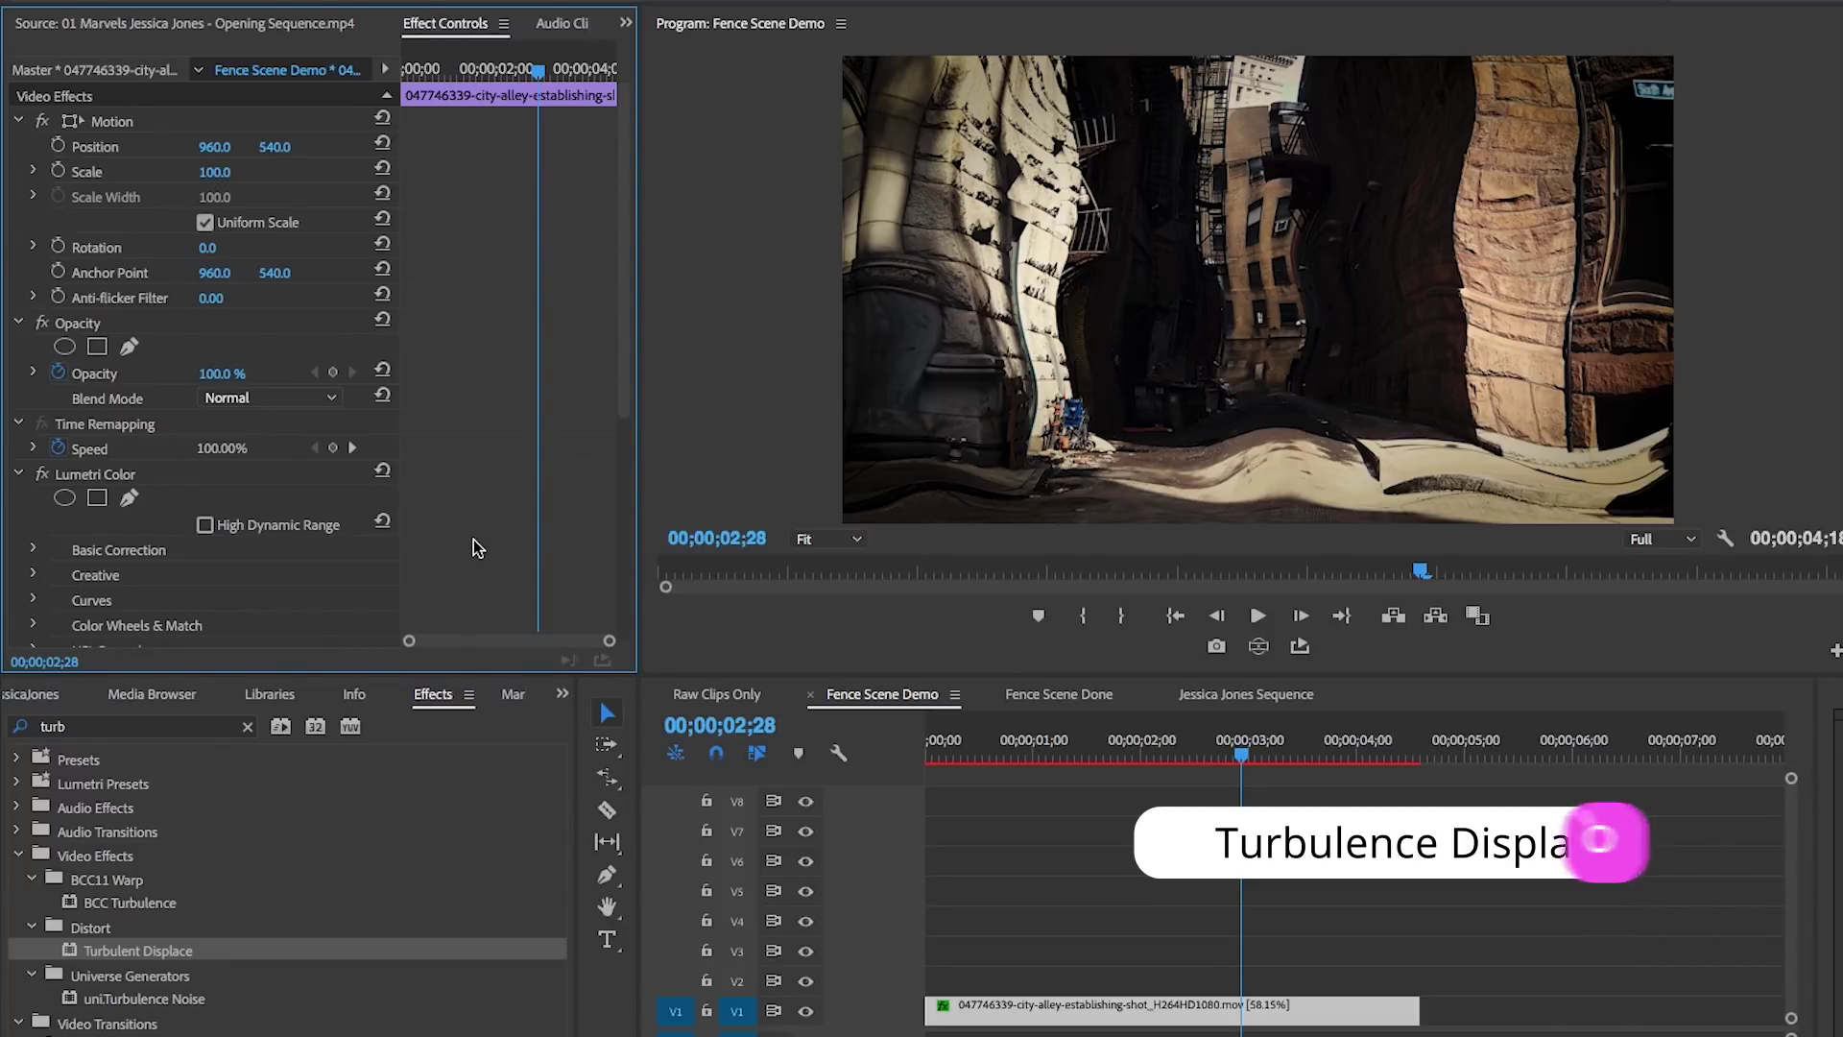
{"action": "scroll", "coordinate": [476, 547], "scroll_direction": "down", "scroll_amount": 4}
{"action": "left_click", "coordinate": [18, 307]}
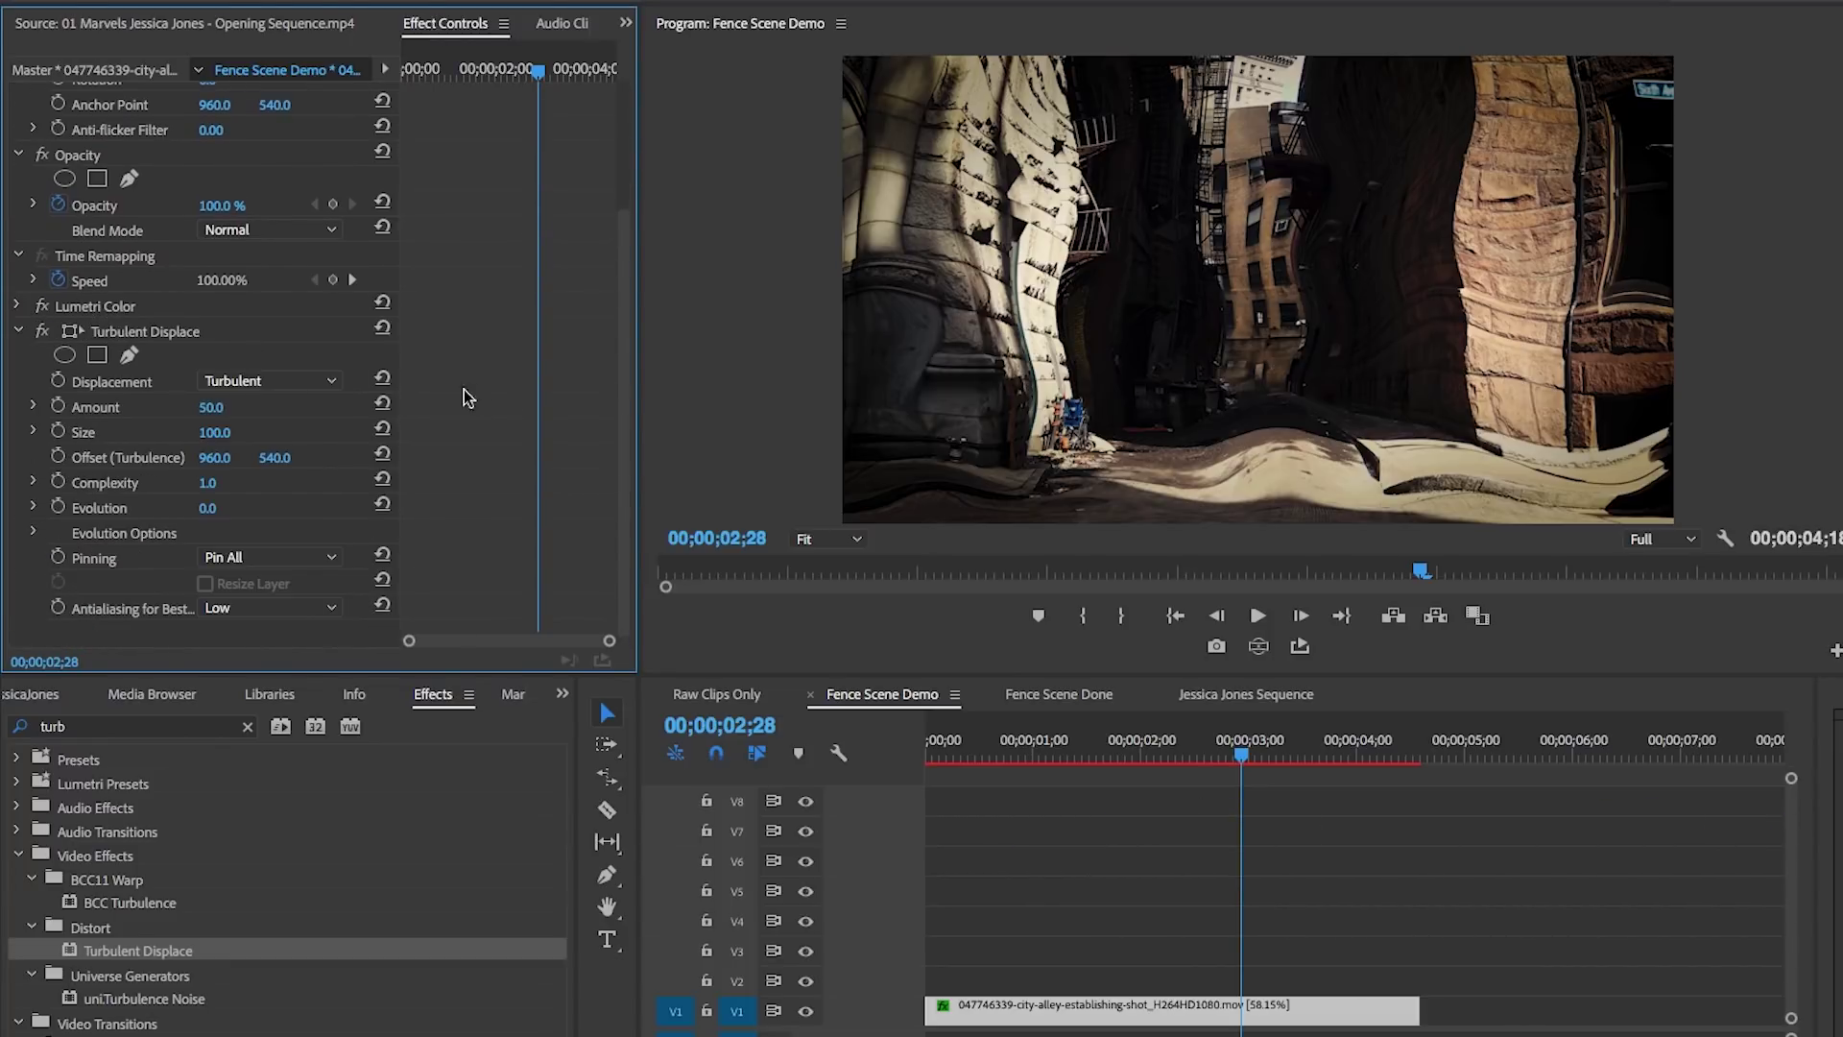
{"action": "left_click", "coordinate": [332, 382]}
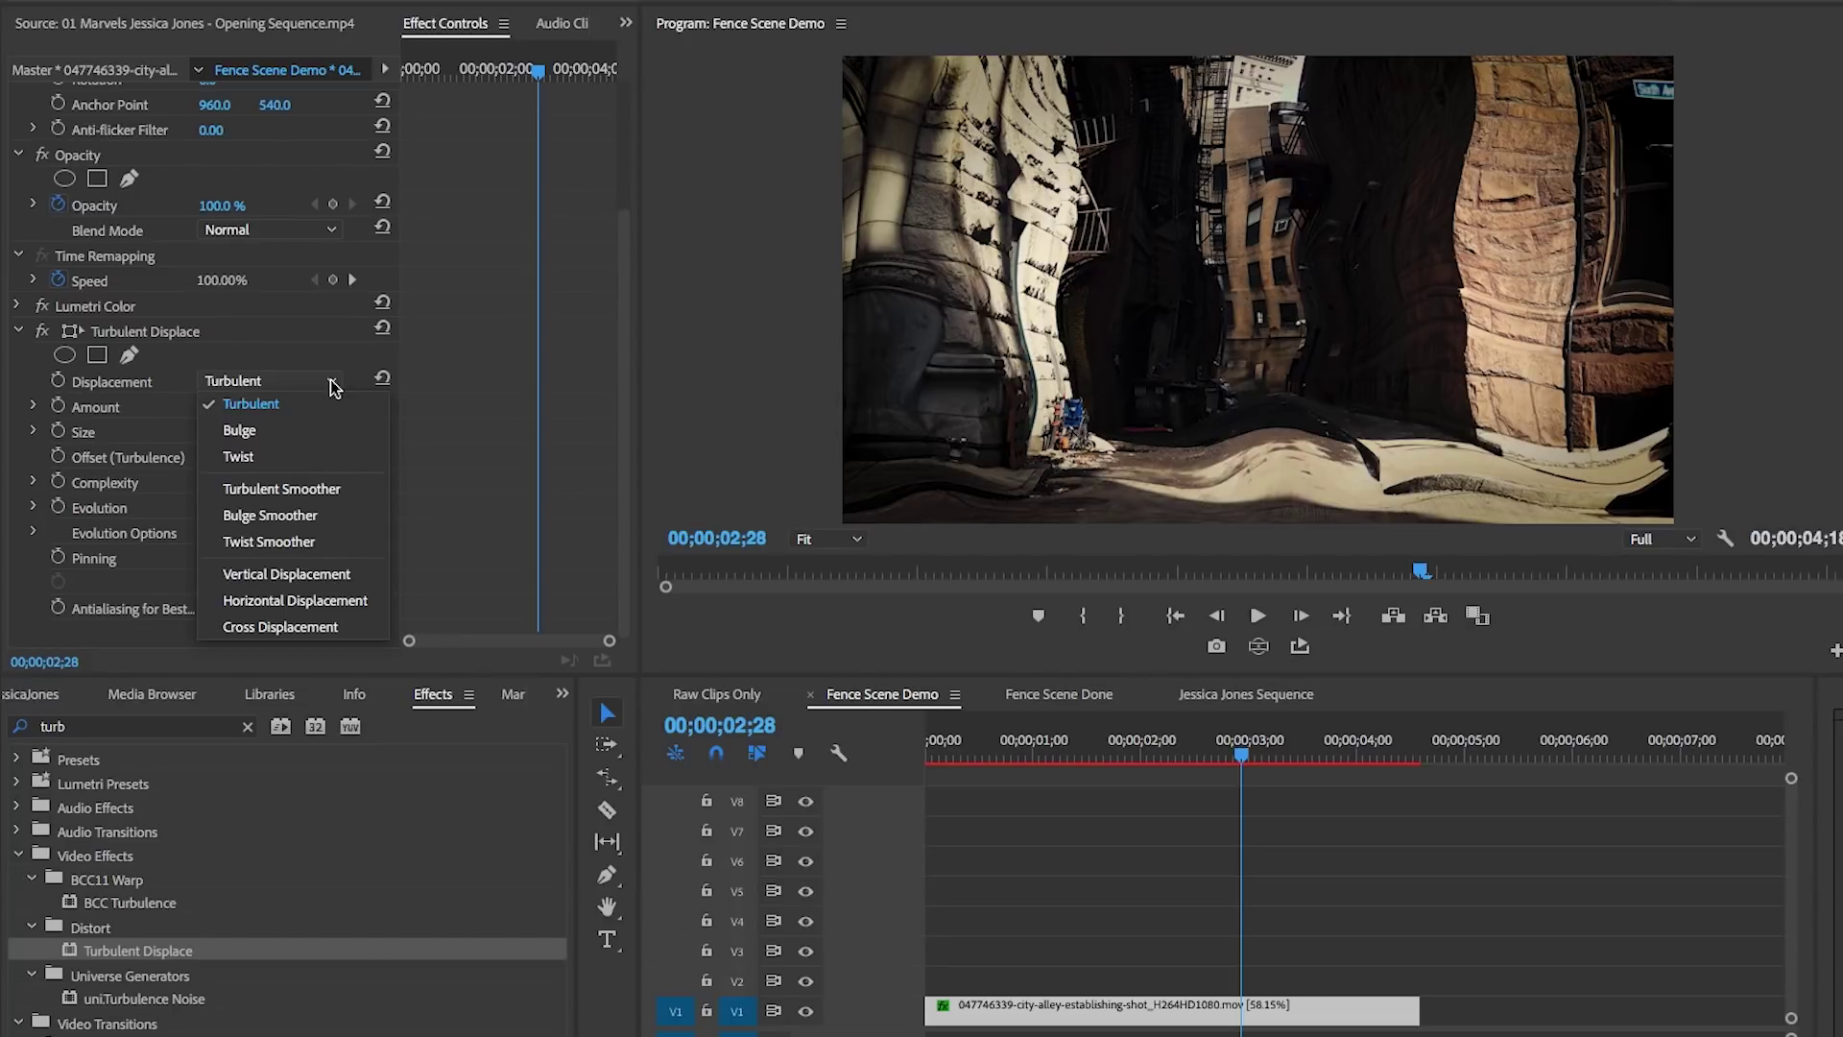
{"action": "left_click", "coordinate": [352, 602]}
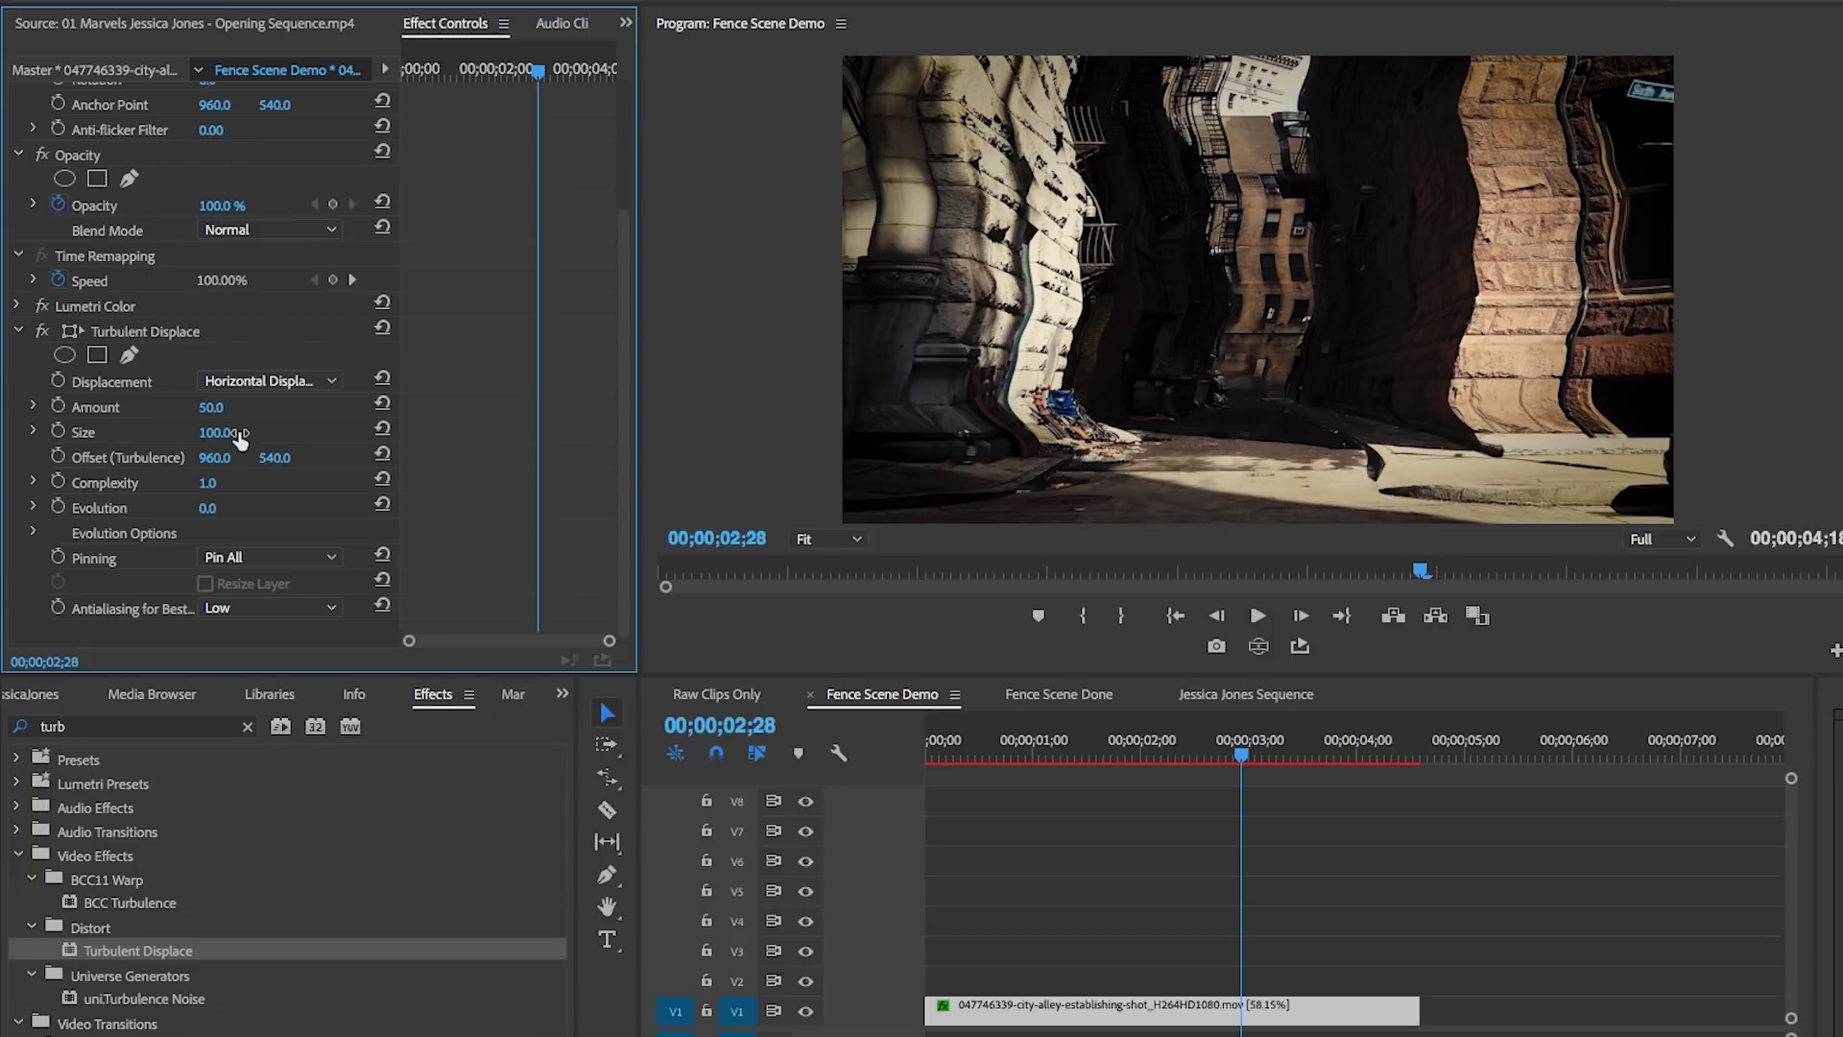
Step: Set the Turbulent Displace amount to 200 and the size to 2
{"action": "left_click", "coordinate": [210, 407]}
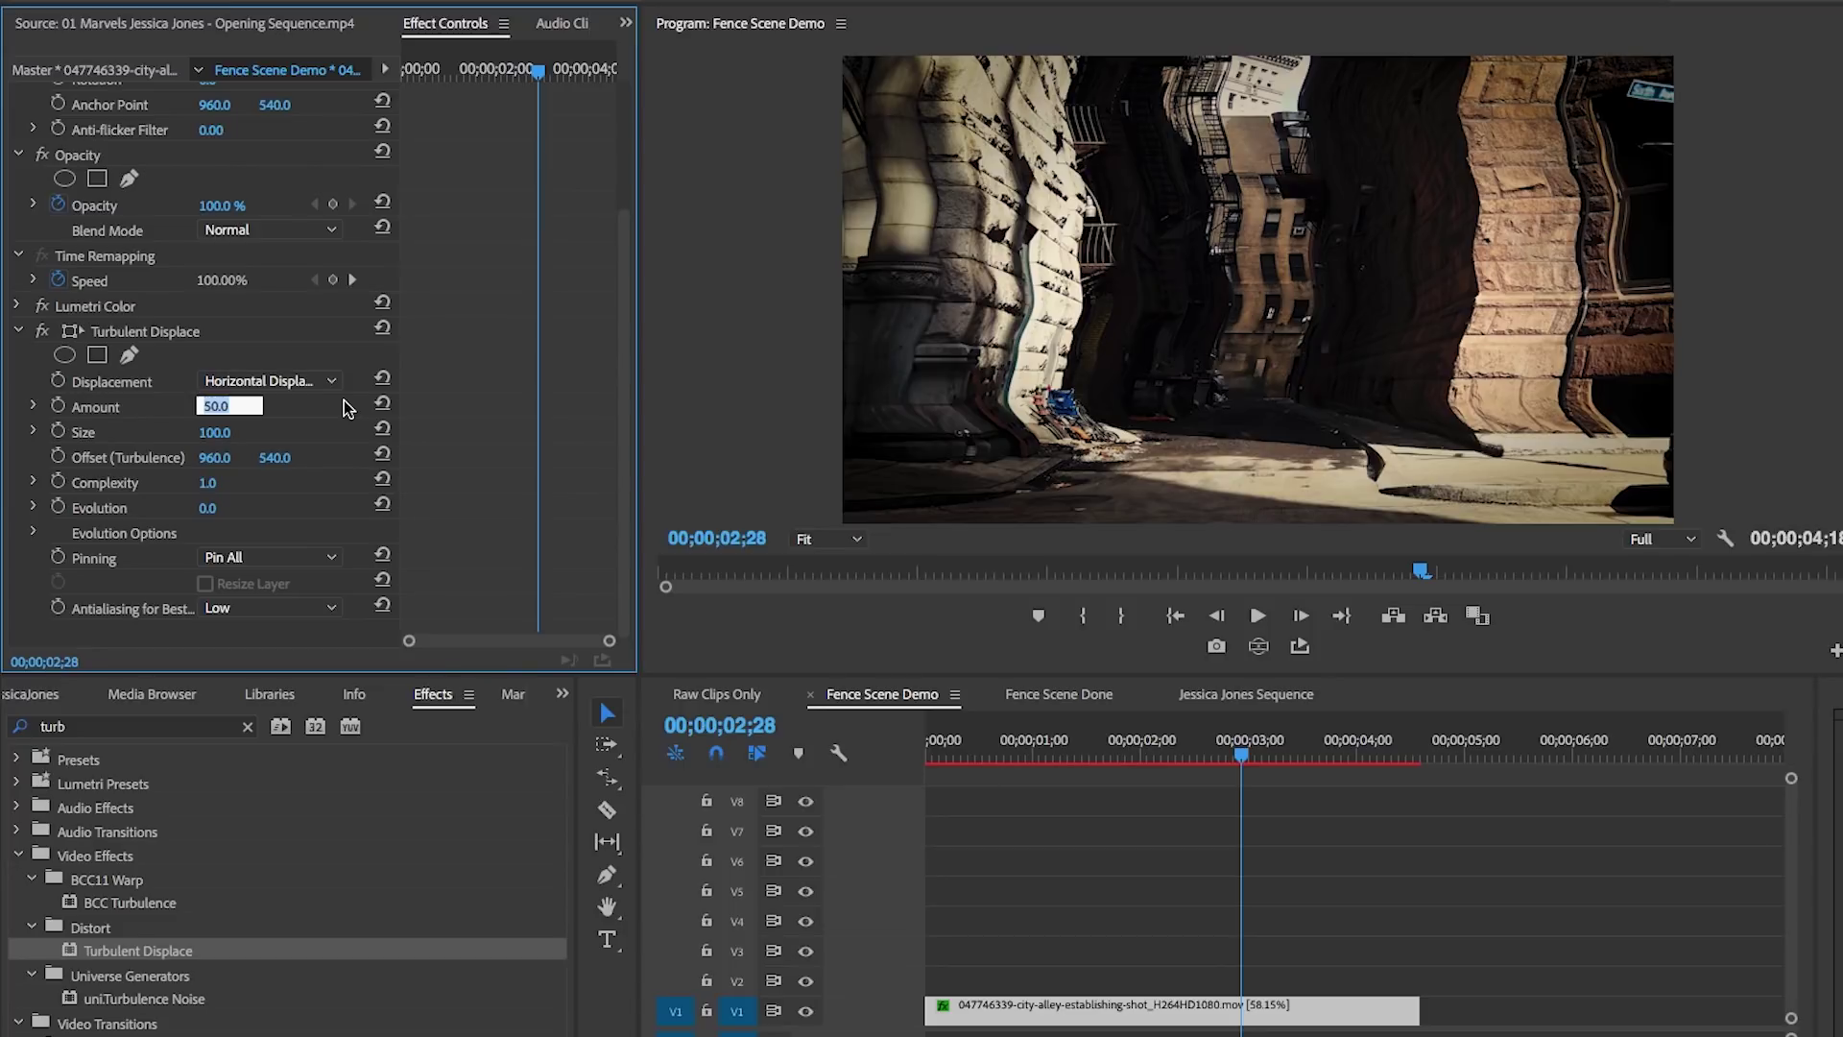
{"action": "type", "text": "200"}
{"action": "key", "text": "Return"}
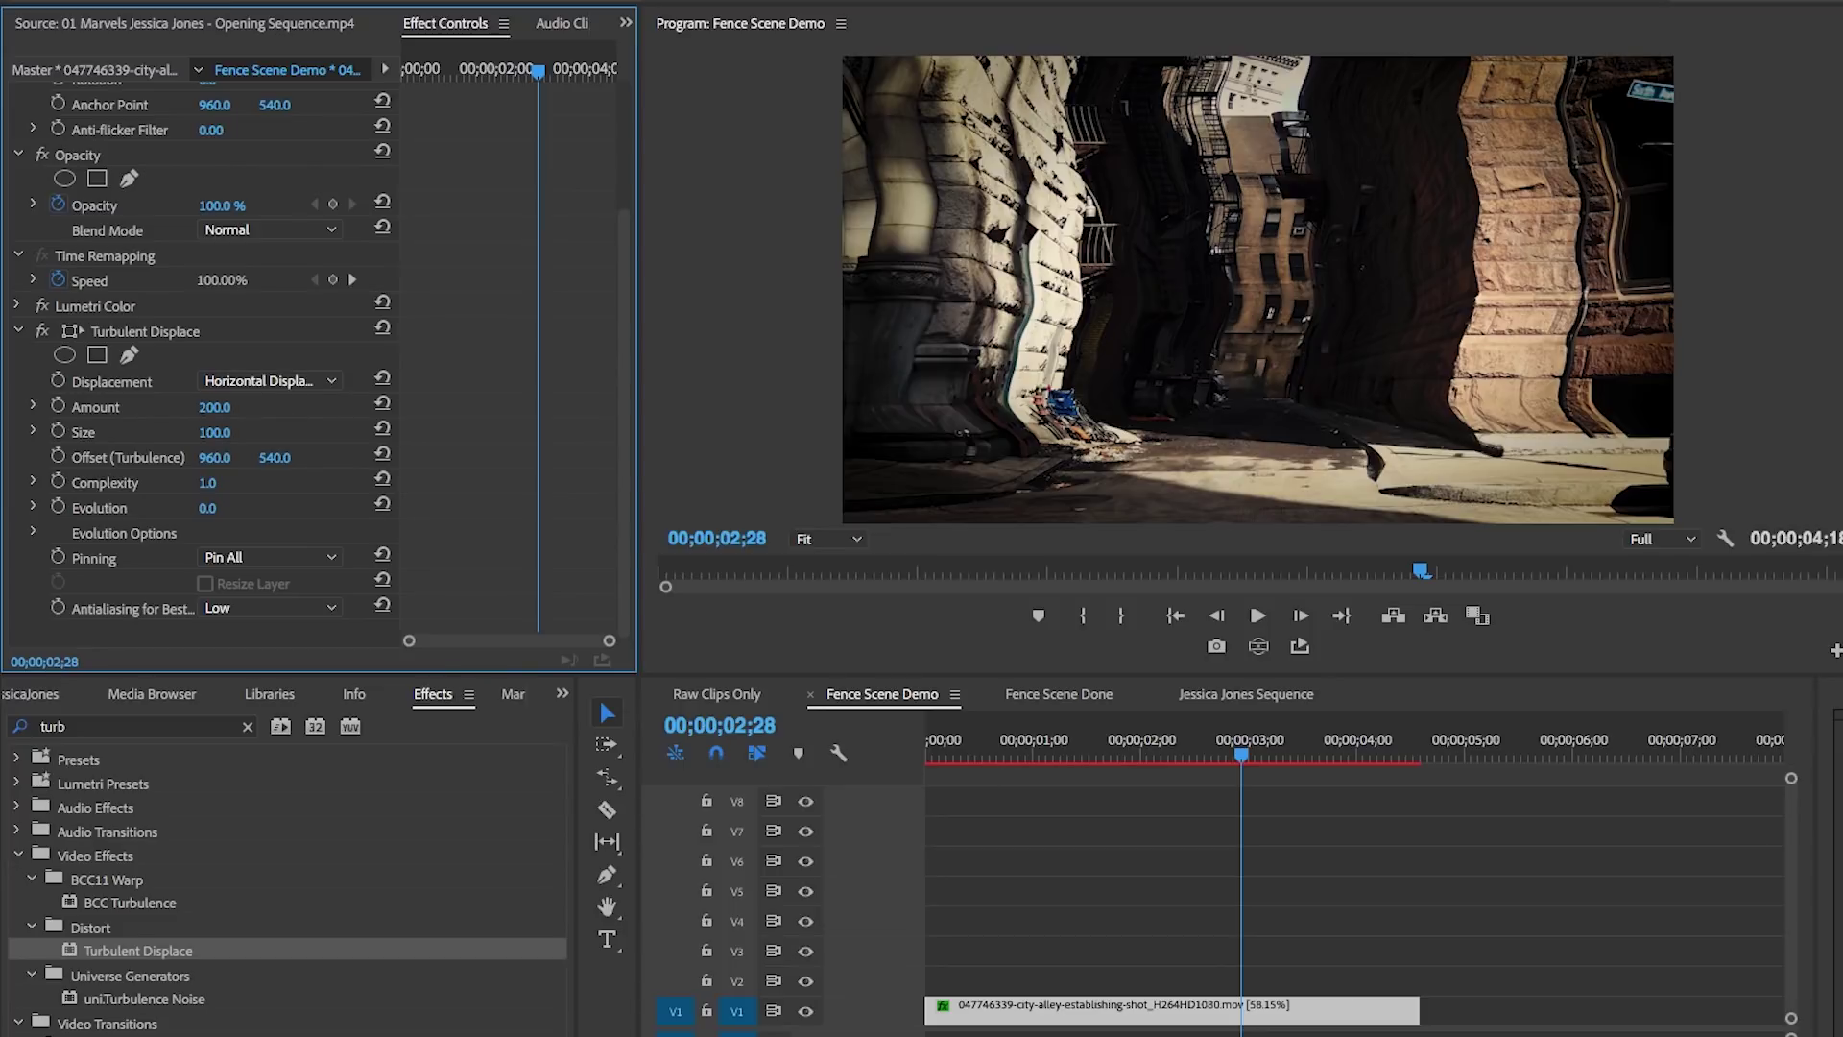
{"action": "left_click", "coordinate": [231, 432]}
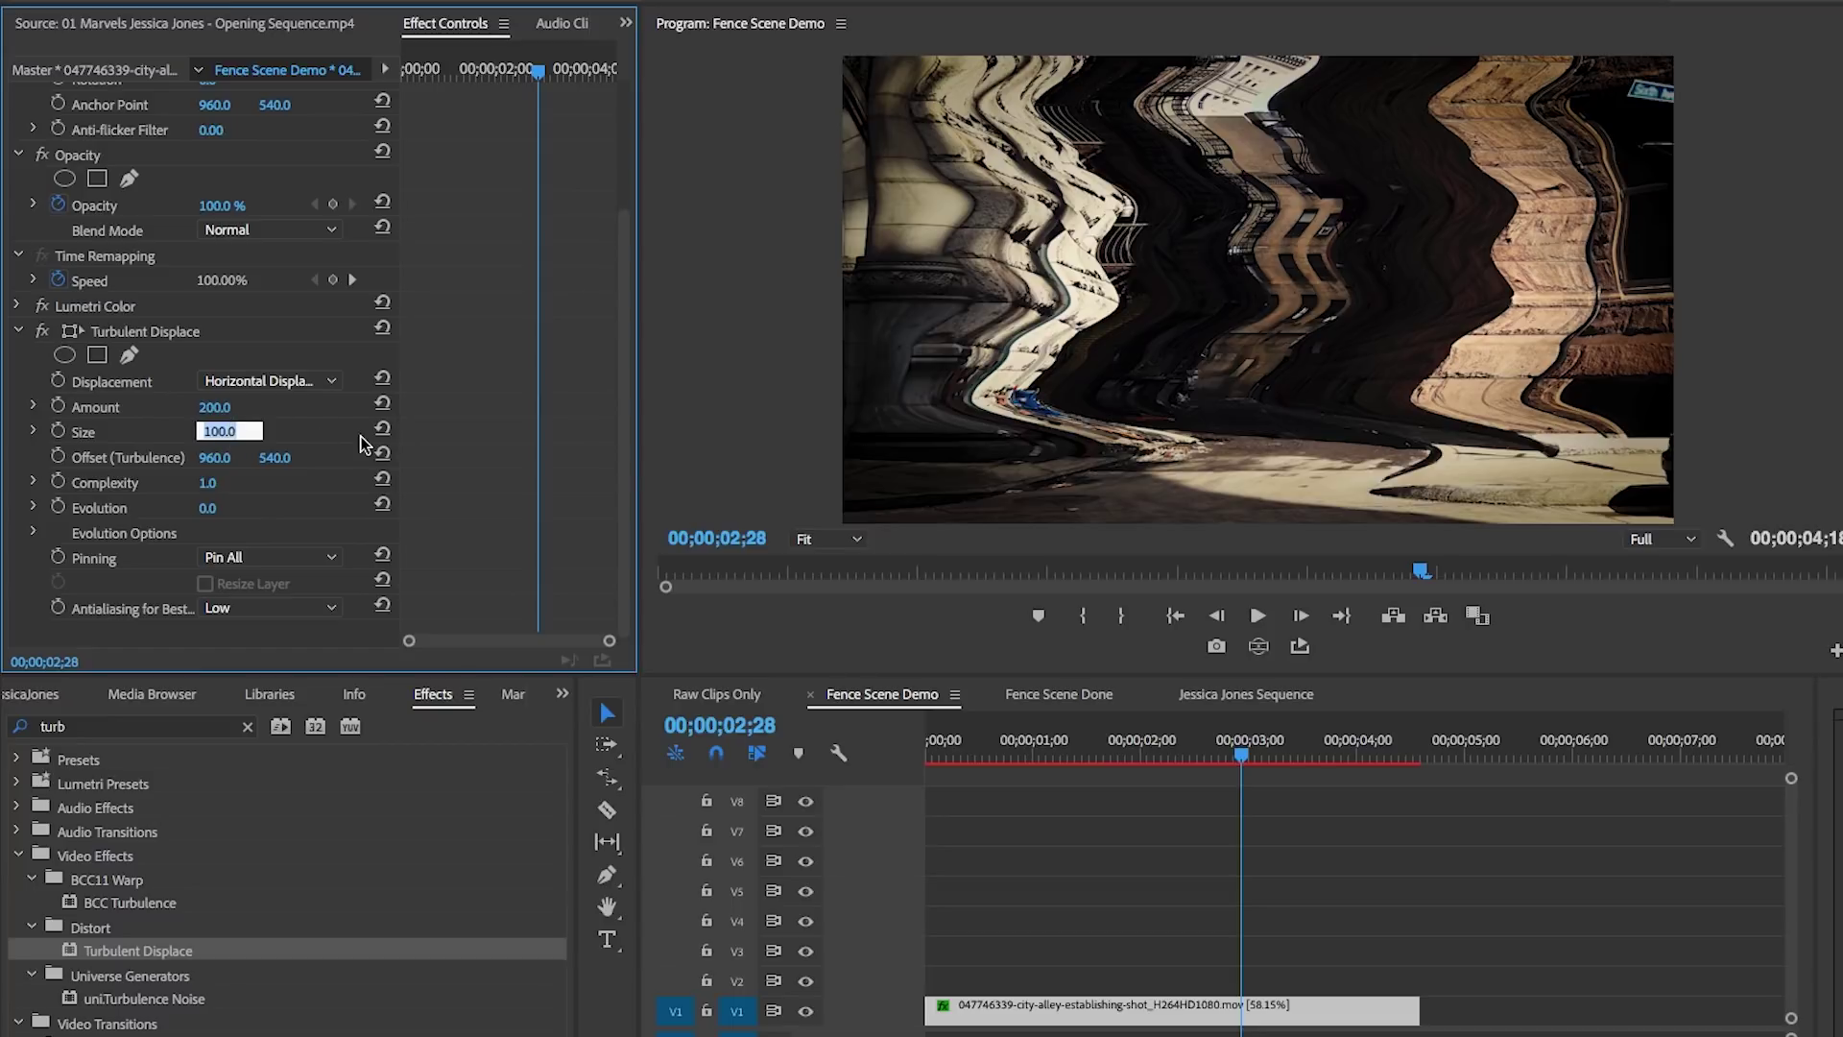
{"action": "type", "text": "2"}
{"action": "key", "text": "Return"}
Step: Set the Turbulent Displace complexity to 7
{"action": "left_click", "coordinate": [209, 482]}
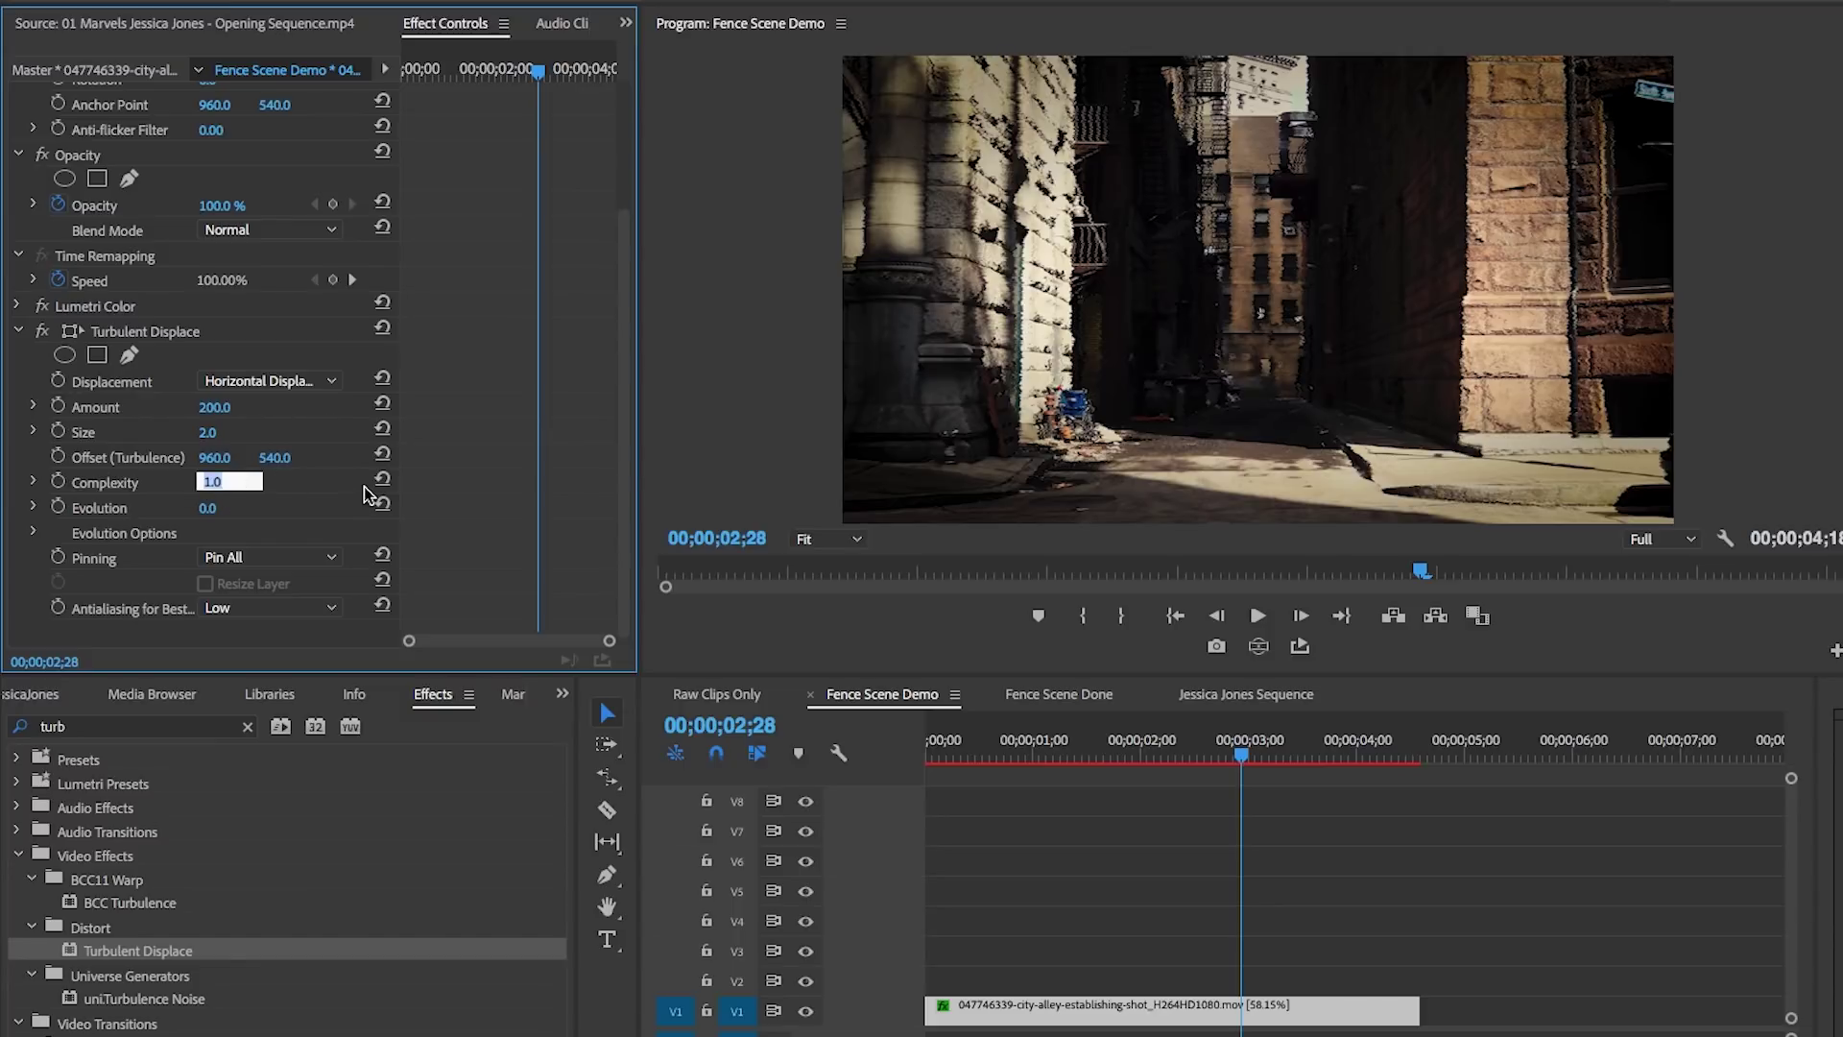
{"action": "type", "text": "7"}
{"action": "key", "text": "Return"}
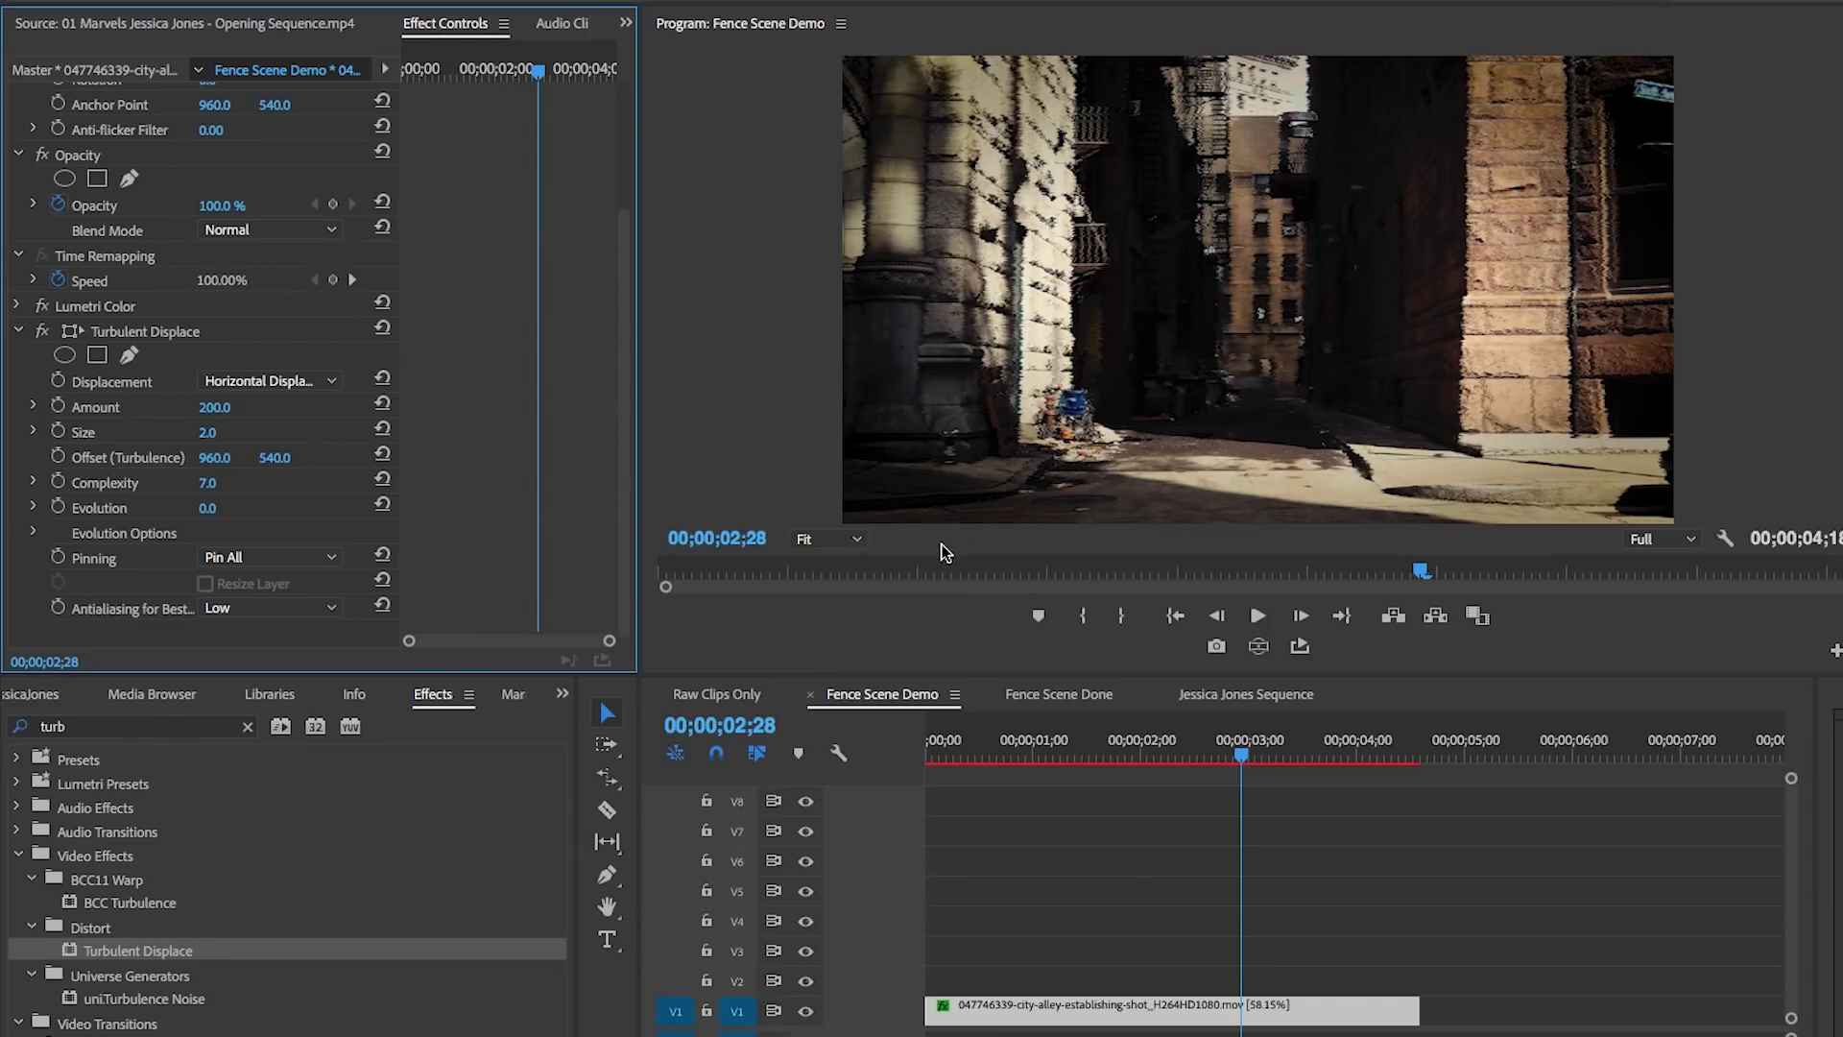
Step: Search the effects for "post" and apply Posterize to the city alley clip on V1
{"action": "left_click", "coordinate": [192, 727]}
{"action": "type", "text": "post"}
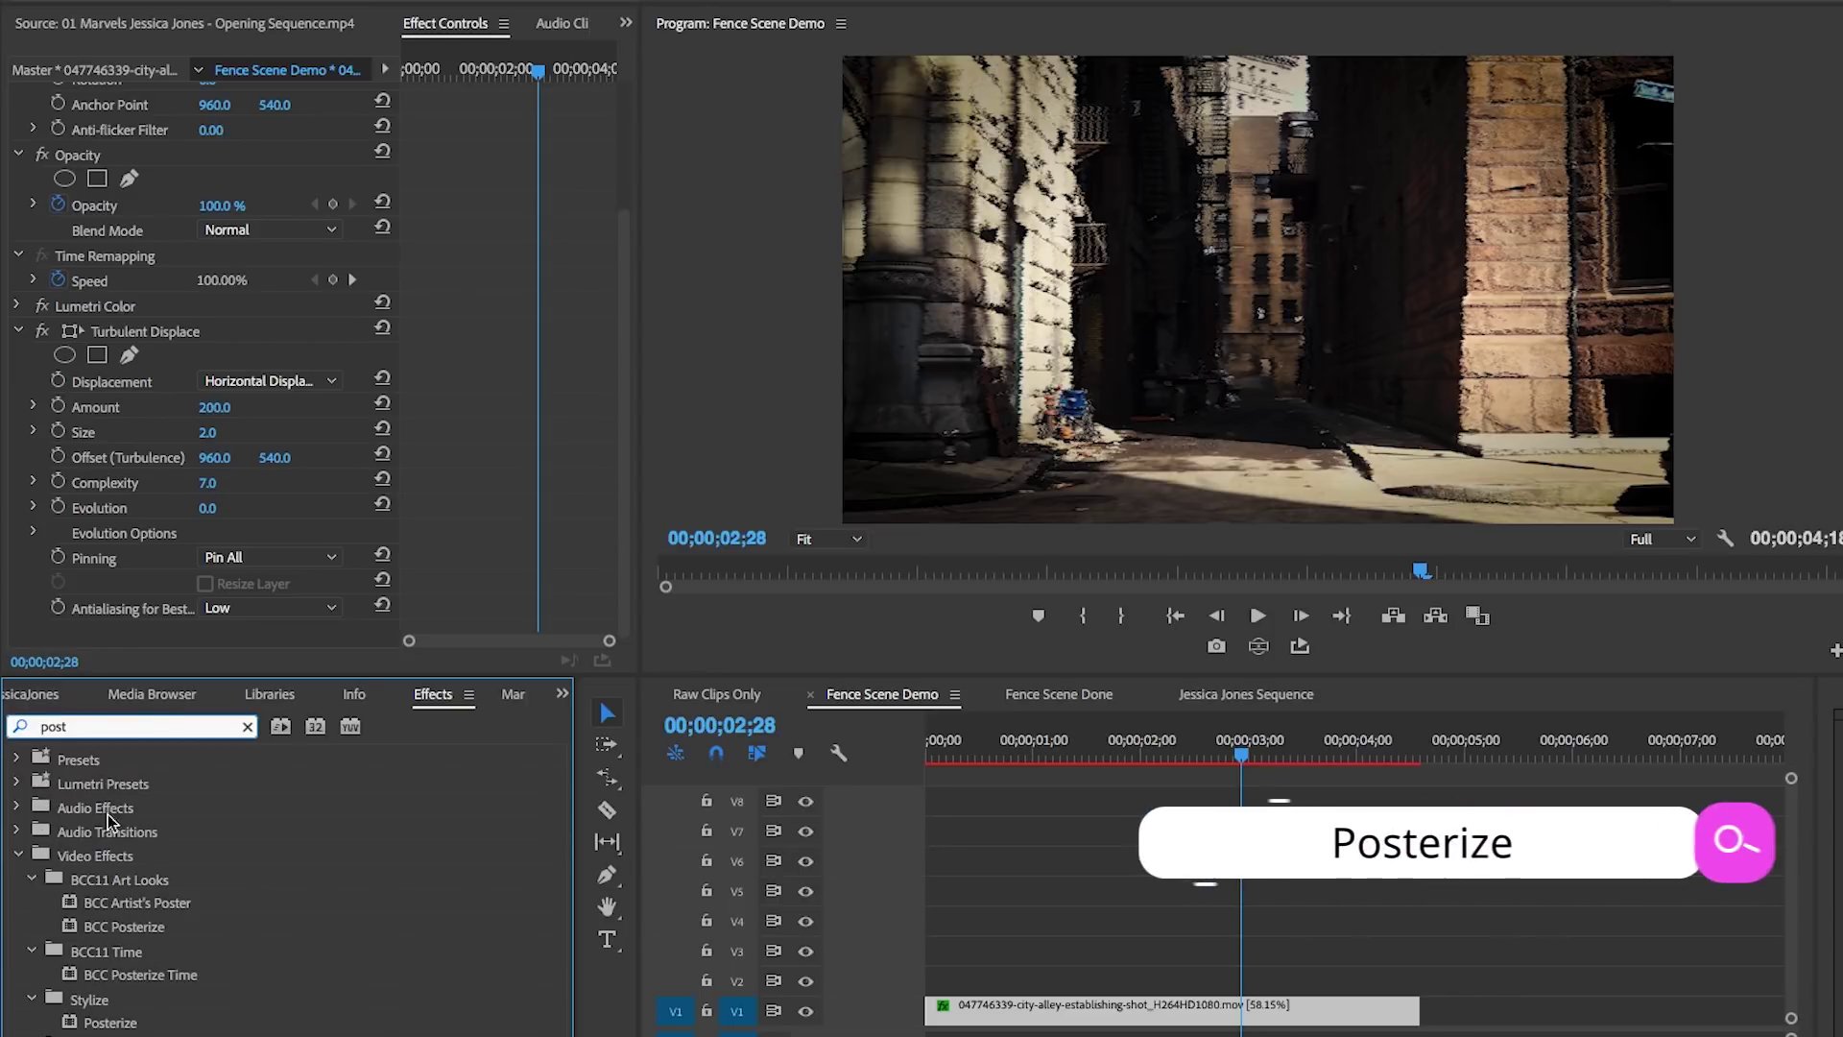
{"action": "left_click_drag", "start_coordinate": [111, 1022], "coordinate": [1027, 1015]}
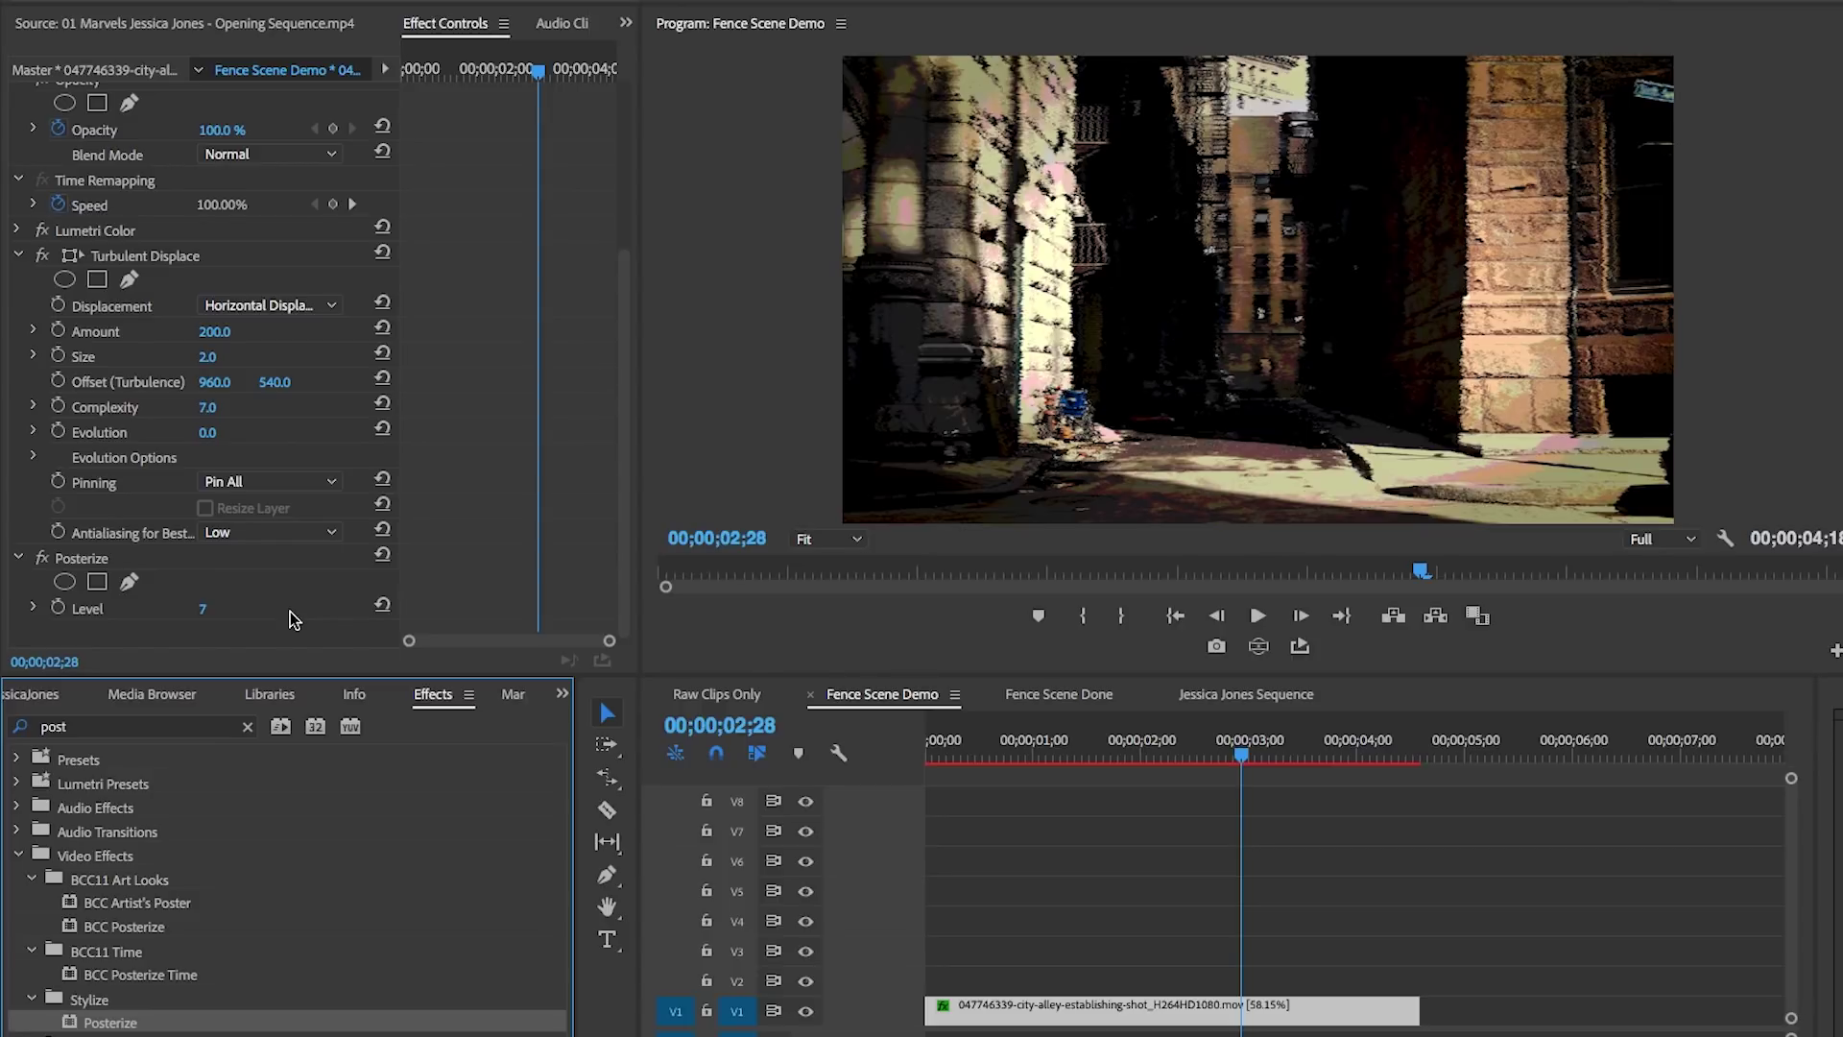
Step: Set the Posterize level of the alley clip to 5
{"action": "left_click", "coordinate": [33, 608]}
{"action": "scroll", "coordinate": [217, 612], "scroll_direction": "down", "scroll_amount": 1}
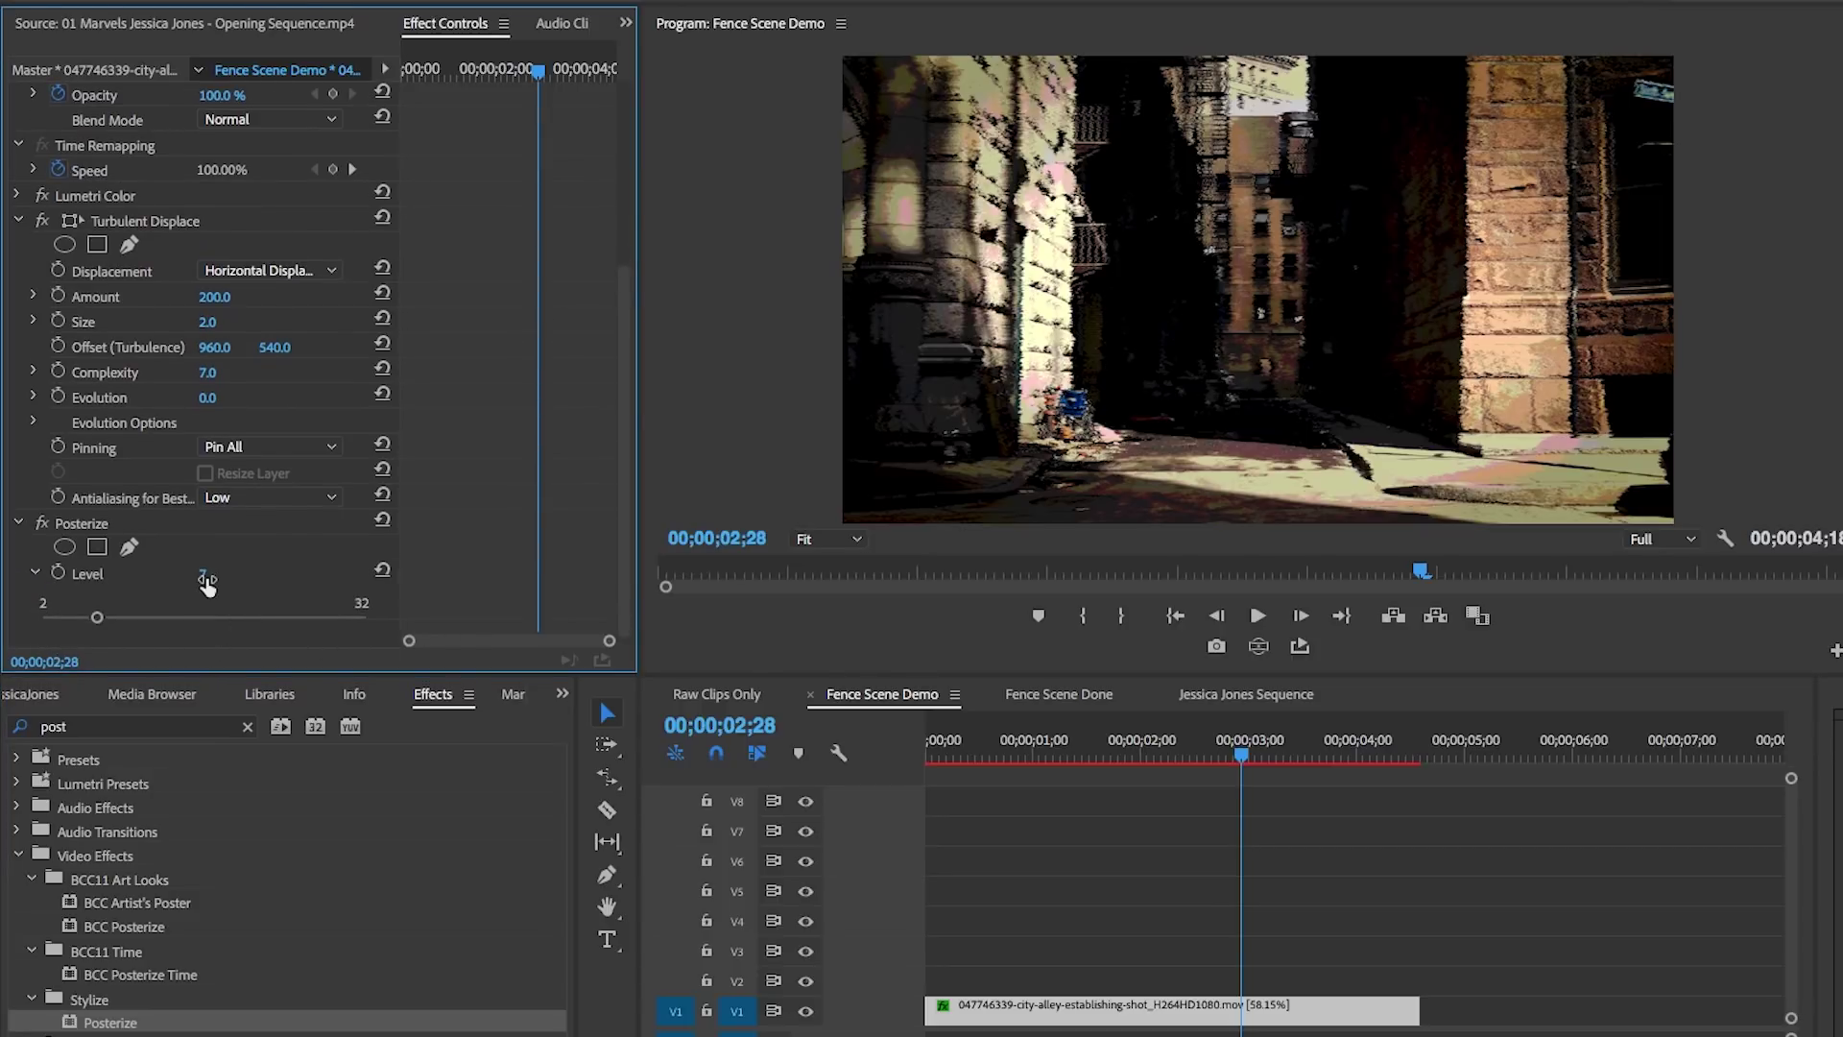
{"action": "left_click", "coordinate": [206, 574]}
{"action": "type", "text": "2"}
{"action": "key", "text": "Return"}
{"action": "left_click", "coordinate": [195, 575]}
{"action": "key", "text": "Return"}
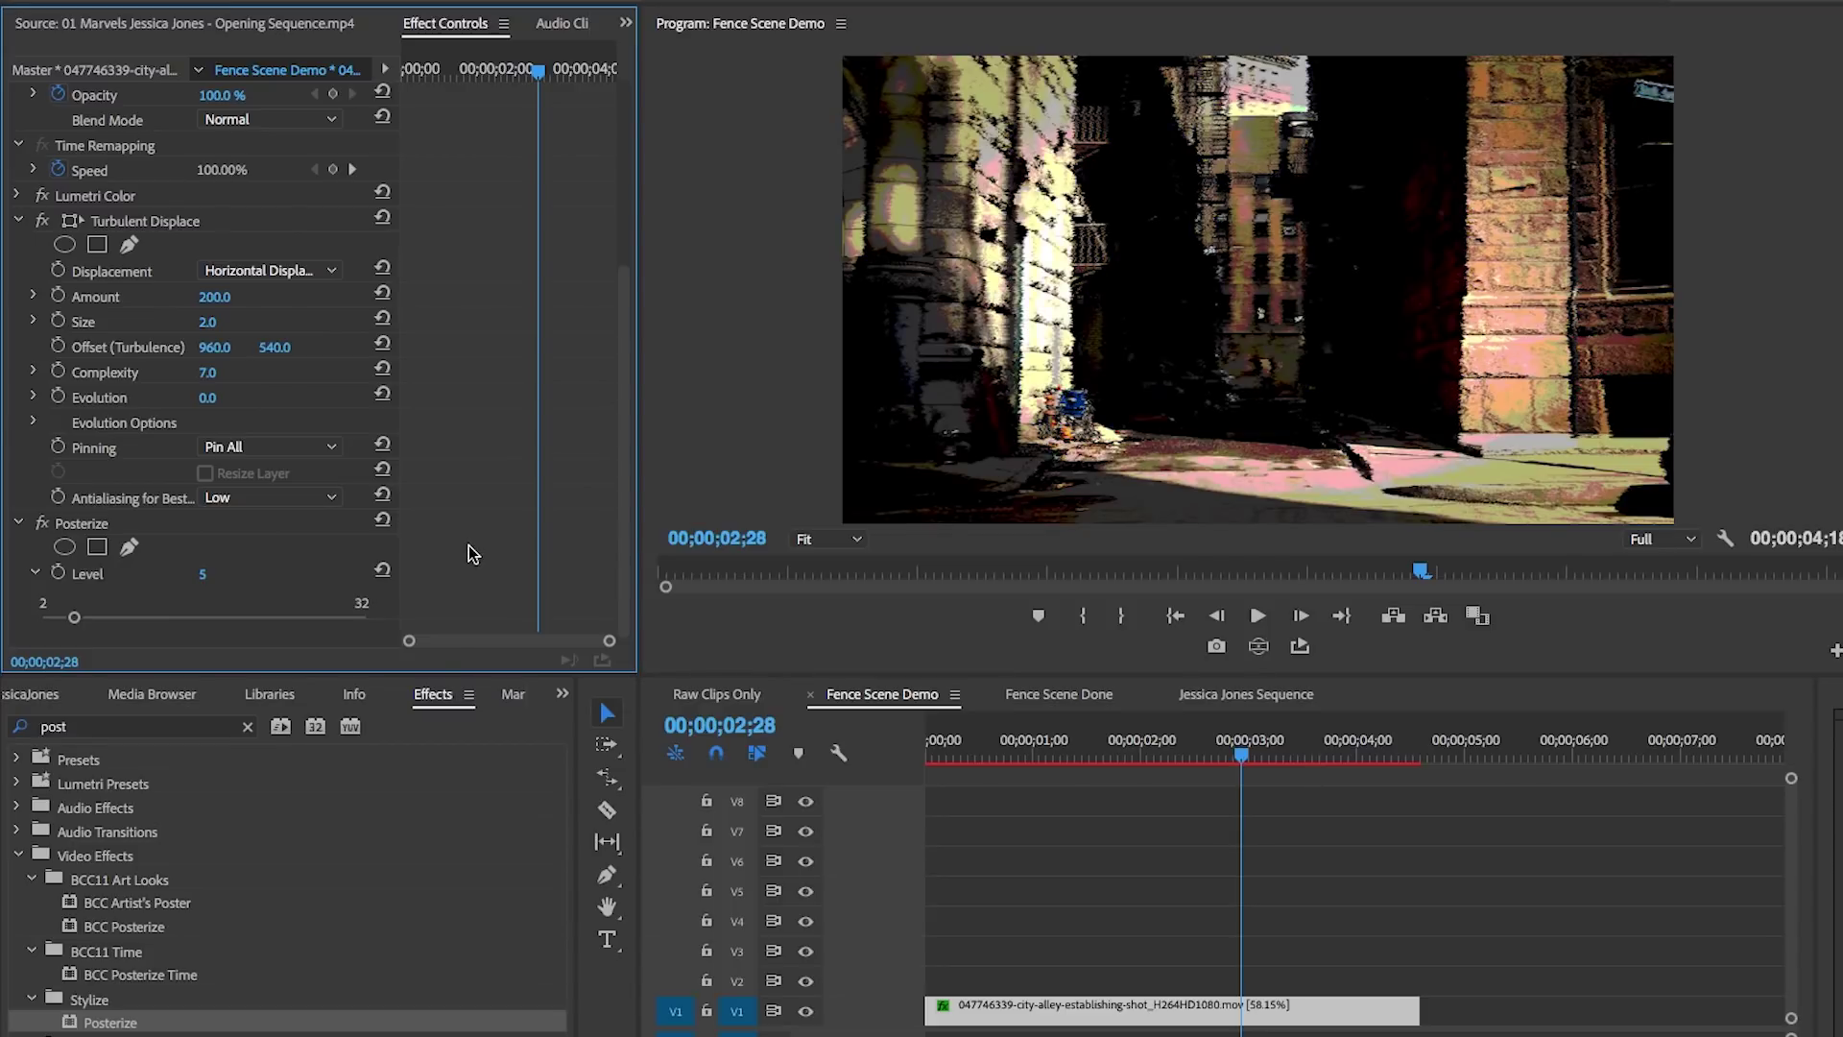
Step: Collapse the Turbulent Displace and Time Remapping settings, then find Leave Color and apply it to the alley clip
{"action": "left_click", "coordinate": [20, 224]}
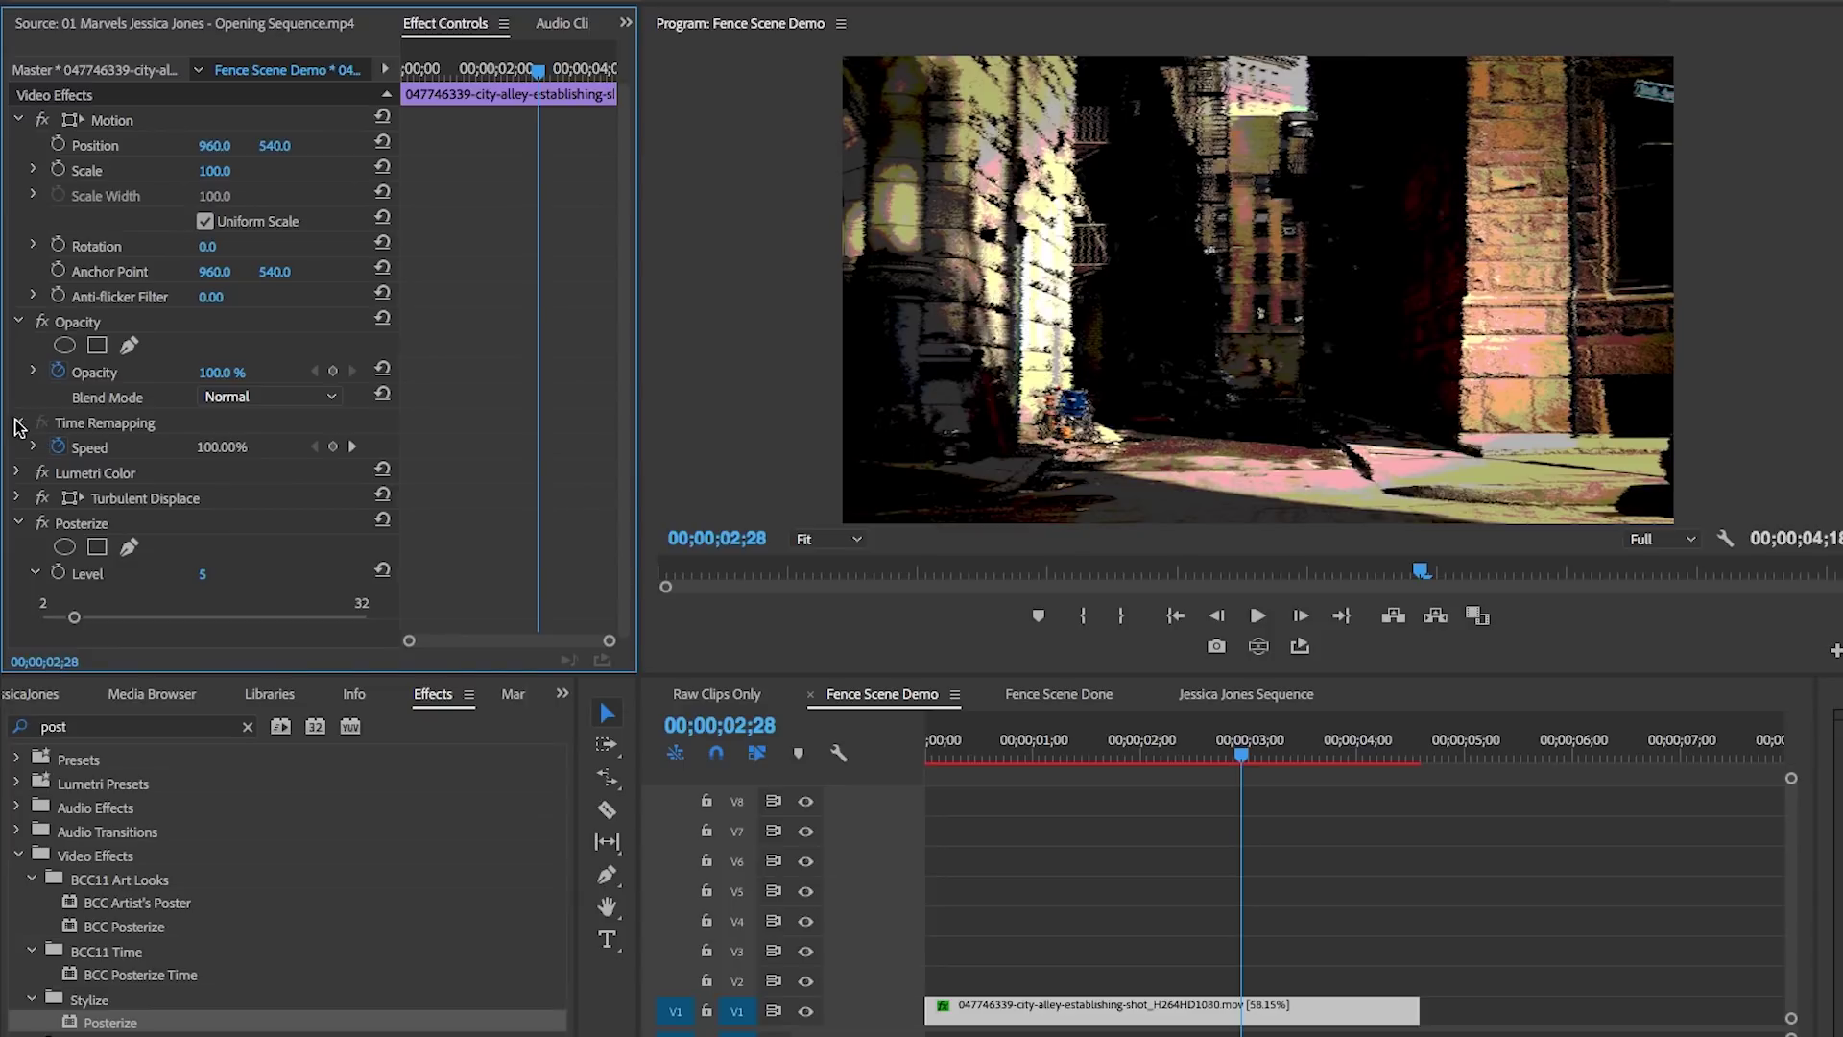
{"action": "left_click", "coordinate": [17, 423]}
{"action": "double_click", "coordinate": [129, 726]}
{"action": "type", "text": "leave col"}
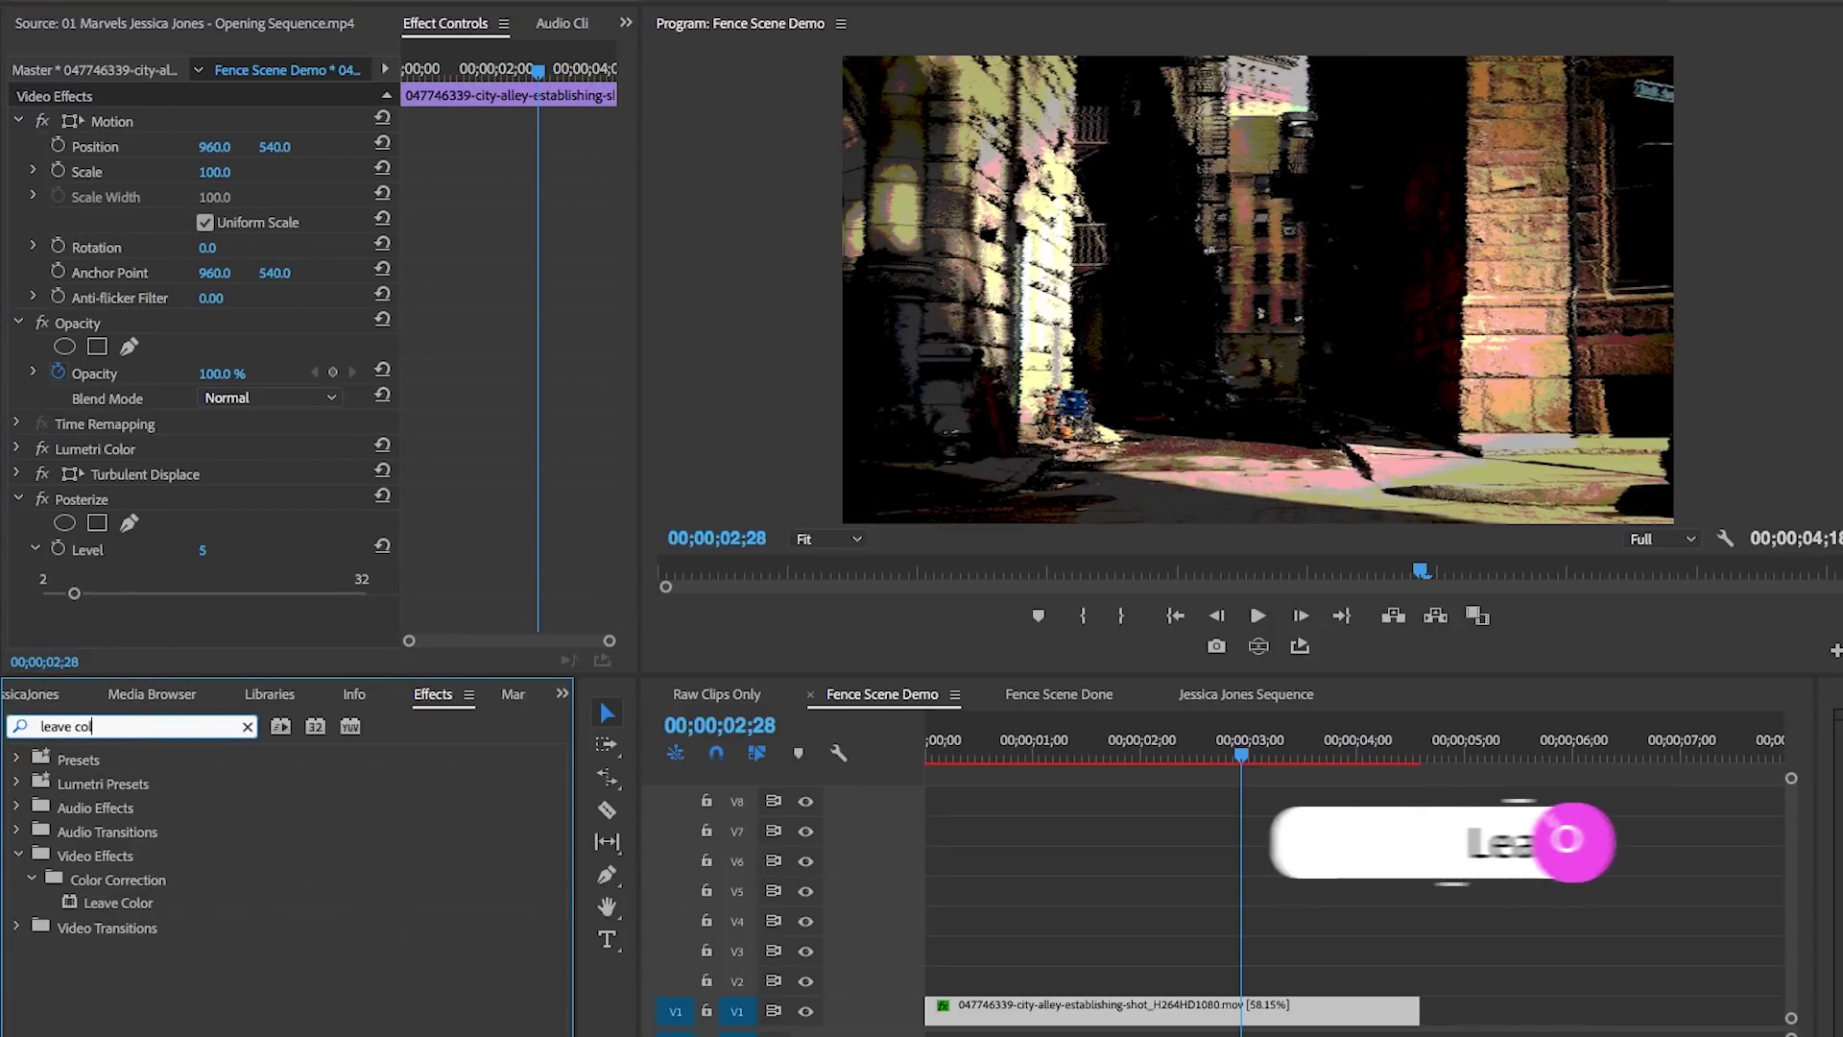
{"action": "left_click", "coordinate": [120, 904]}
{"action": "left_click_drag", "start_coordinate": [120, 904], "coordinate": [1056, 1005]}
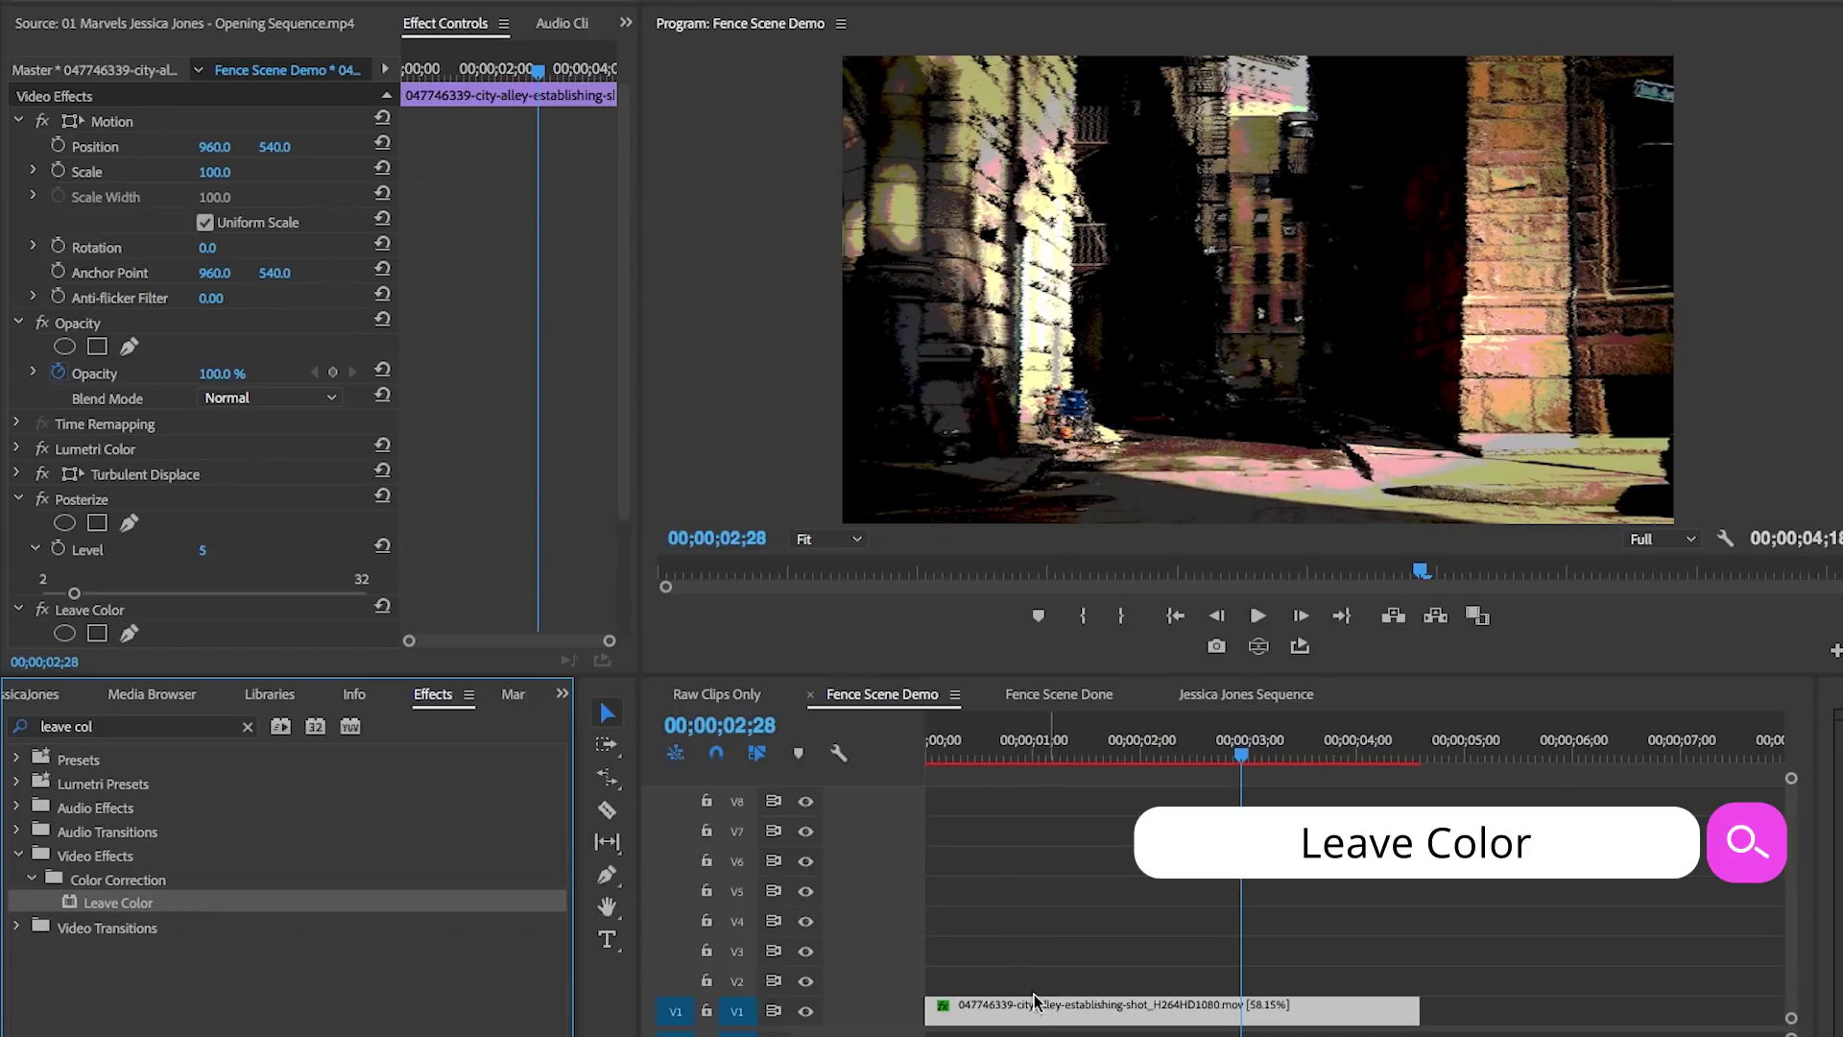
Step: Sample the blue object in the alley as Leave Color's color to leave, with 50% decolor and 20% edge softness, and compare the effect off and on
{"action": "scroll", "coordinate": [562, 487], "scroll_direction": "down", "scroll_amount": 3}
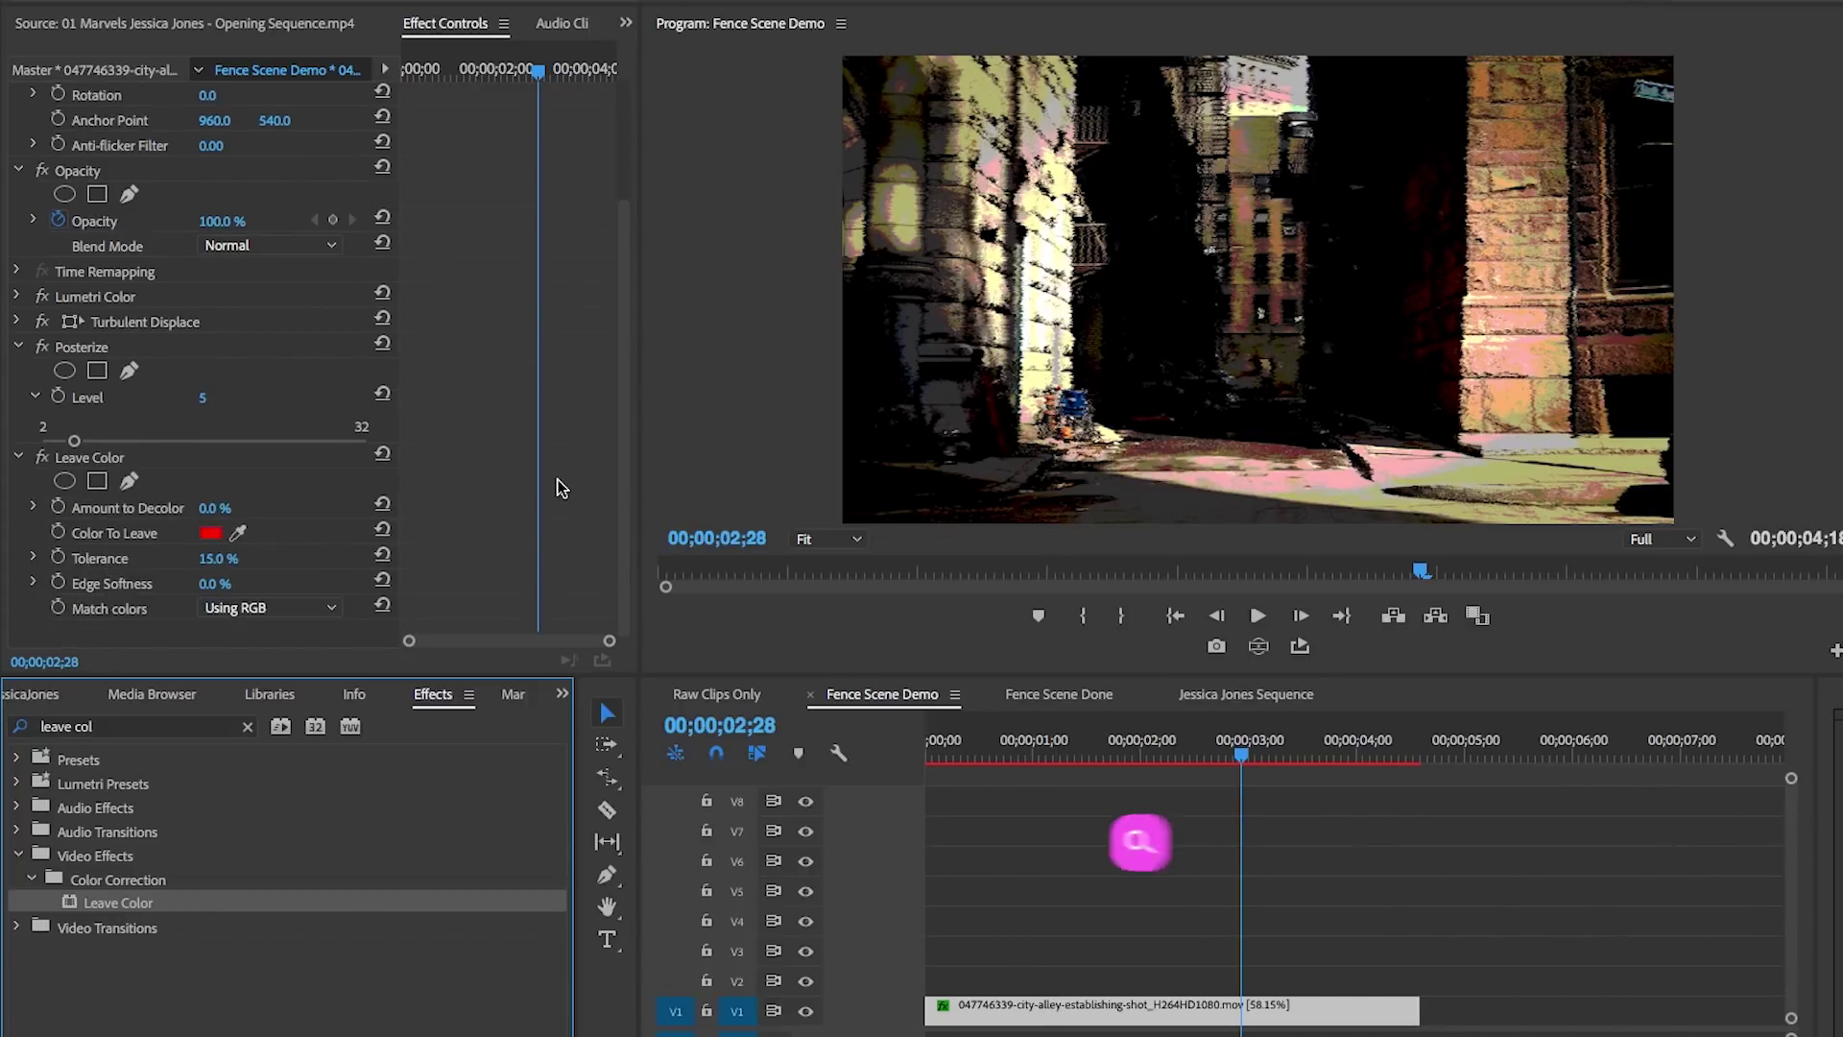
{"action": "left_click", "coordinate": [1077, 398]}
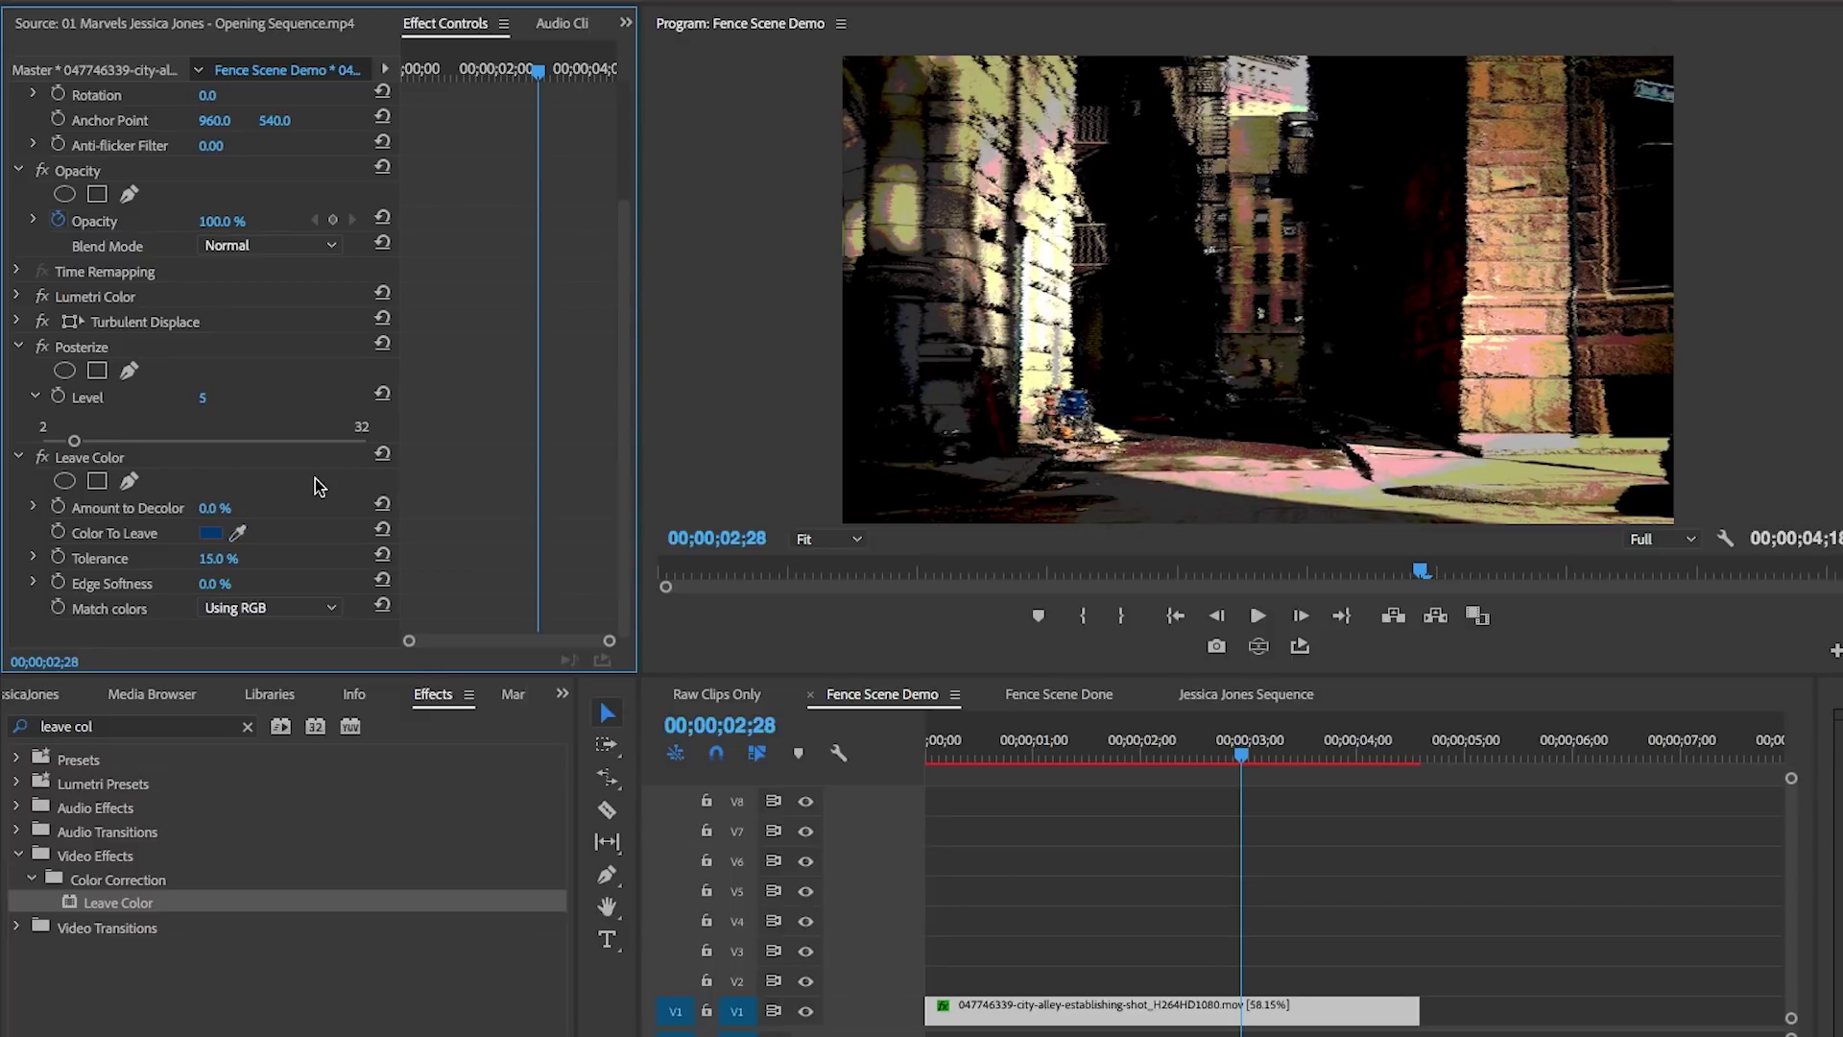
{"action": "left_click", "coordinate": [213, 508]}
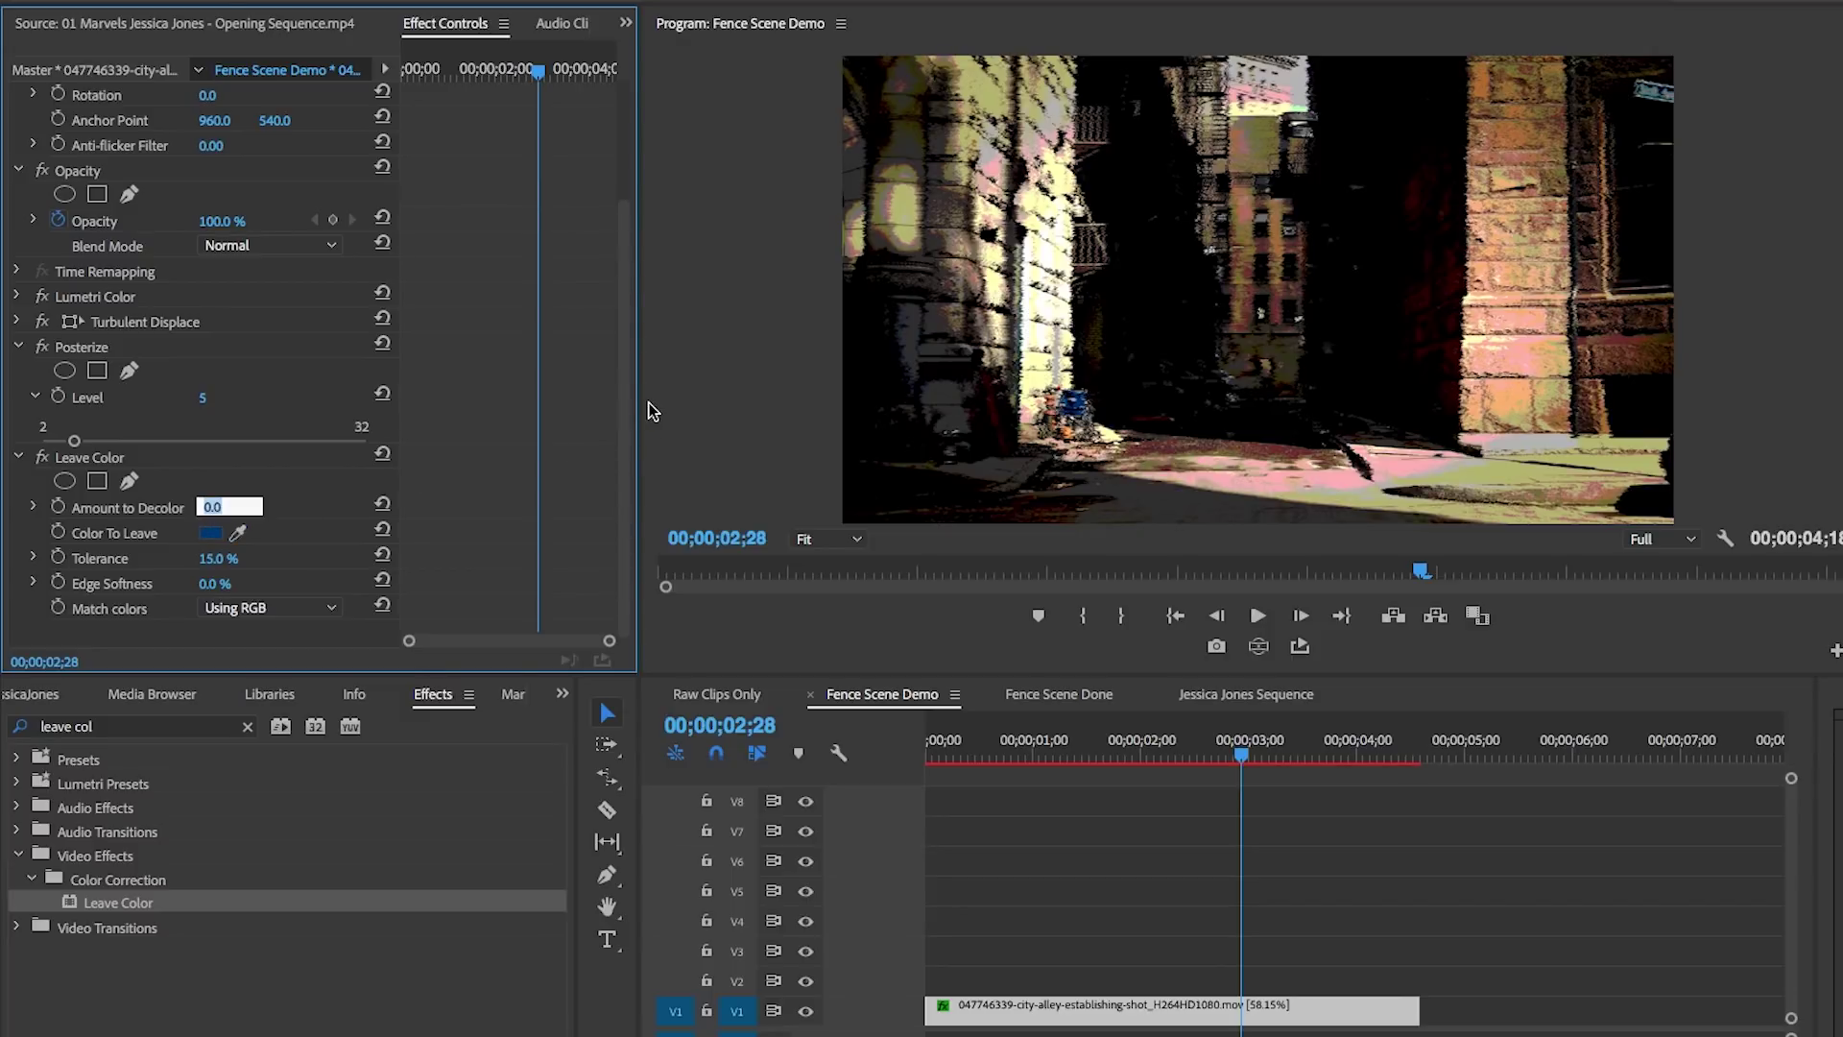
{"action": "key", "text": "Return"}
{"action": "left_click", "coordinate": [229, 581]}
{"action": "key", "text": "Return"}
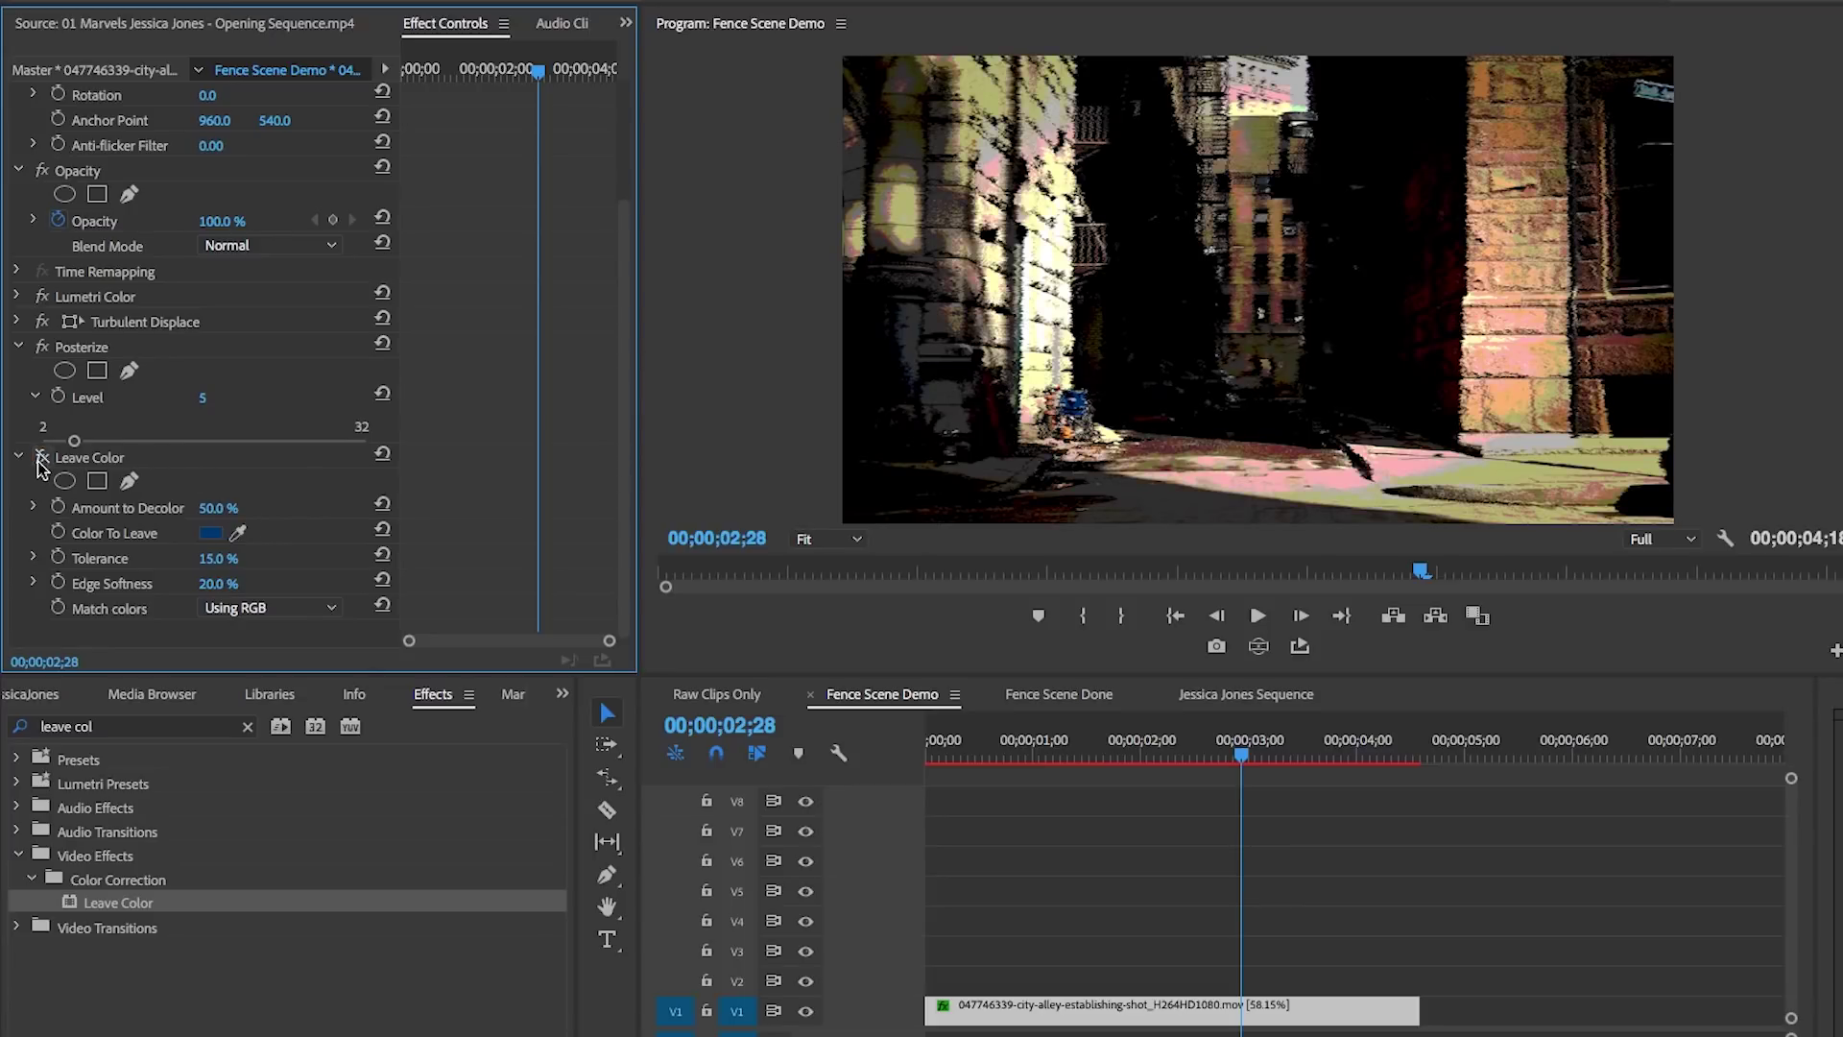
{"action": "left_click", "coordinate": [41, 458]}
{"action": "left_click", "coordinate": [42, 458]}
Step: Search for "tint", apply Tint to the alley clip, and collapse the Leave Color and Posterize settings
{"action": "left_click", "coordinate": [99, 728]}
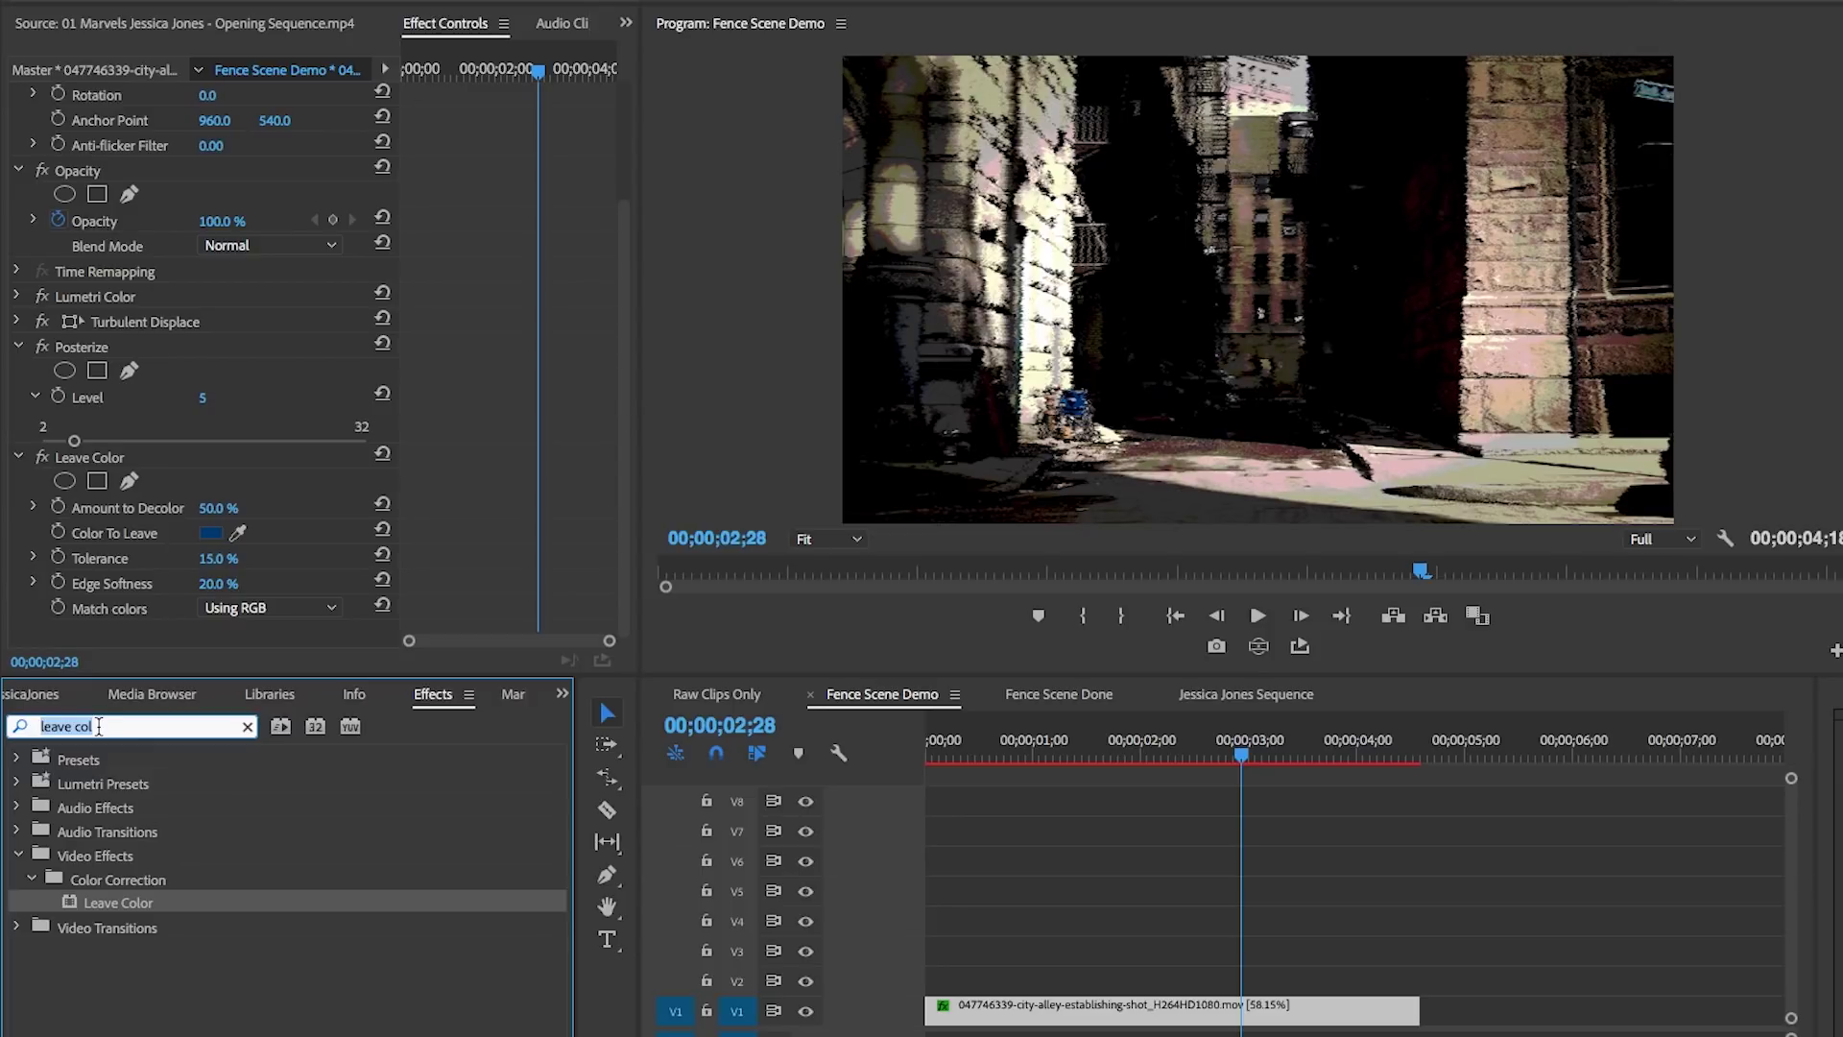
{"action": "type", "text": "tint"}
{"action": "left_click_drag", "start_coordinate": [95, 902], "coordinate": [972, 1004]}
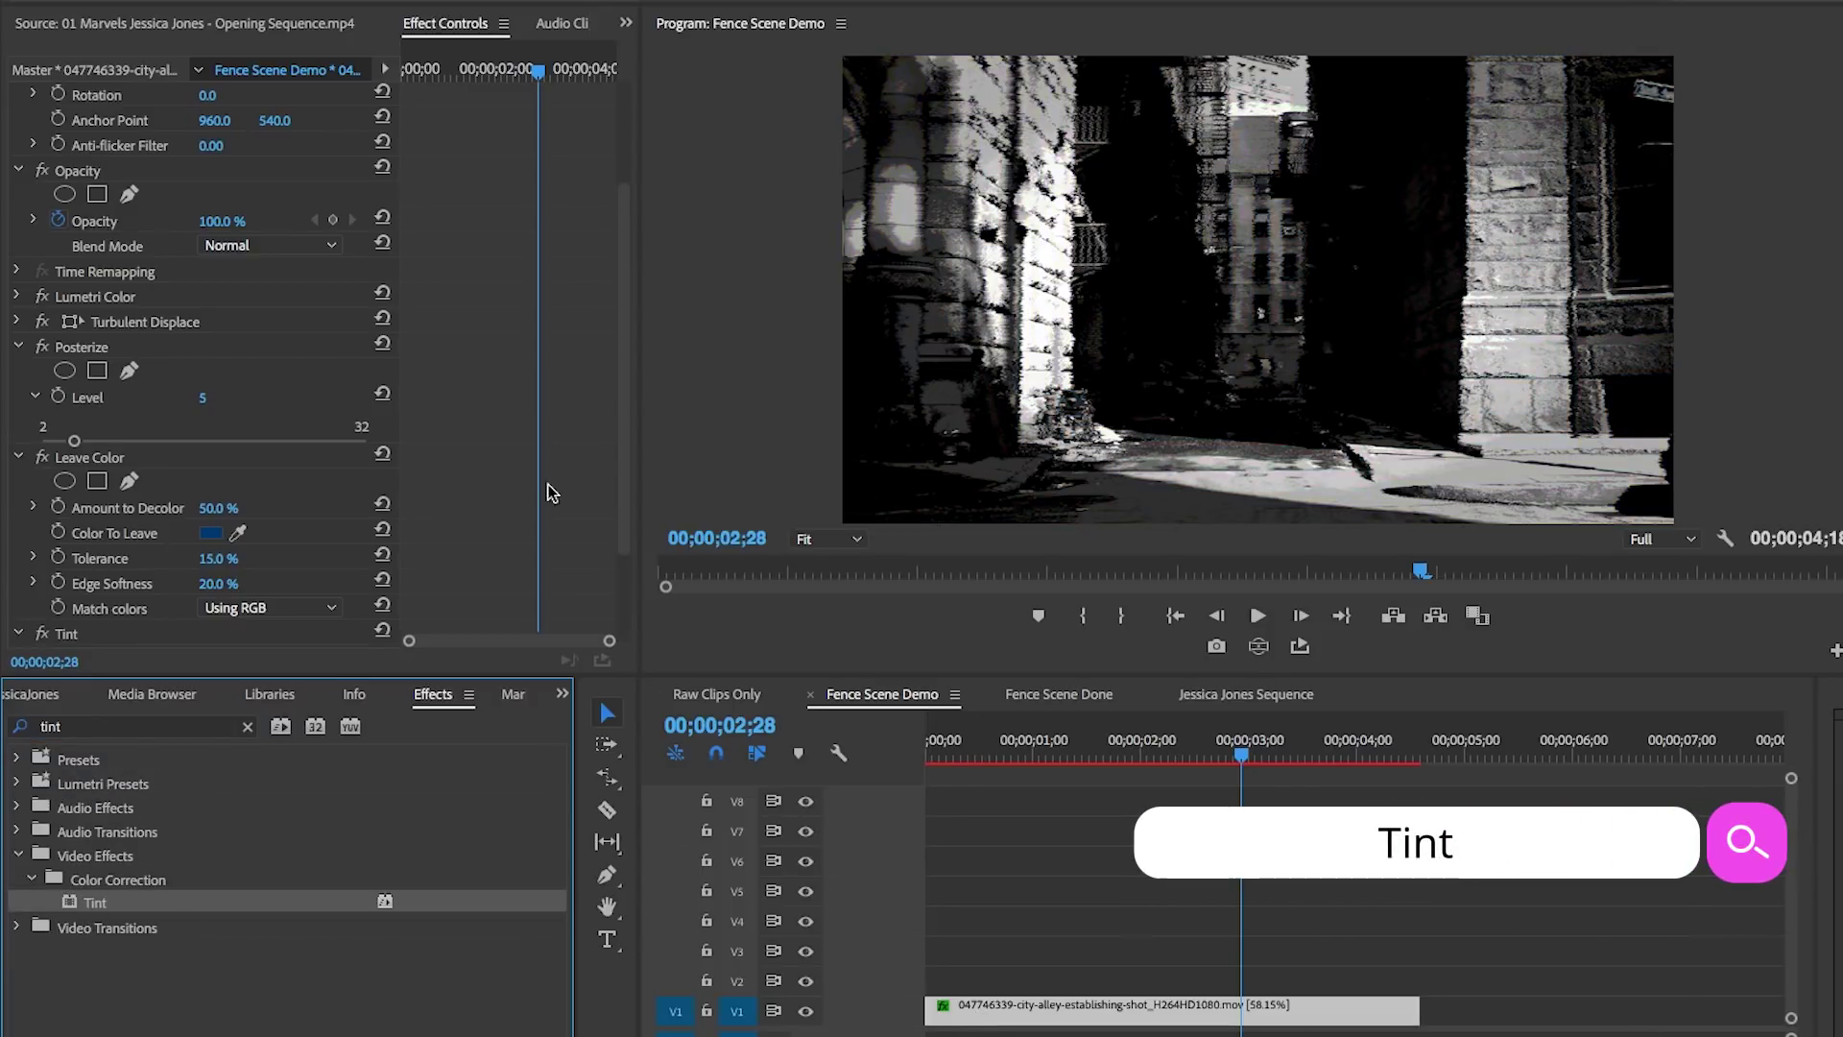
{"action": "left_click", "coordinate": [18, 457]}
{"action": "left_click", "coordinate": [18, 374]}
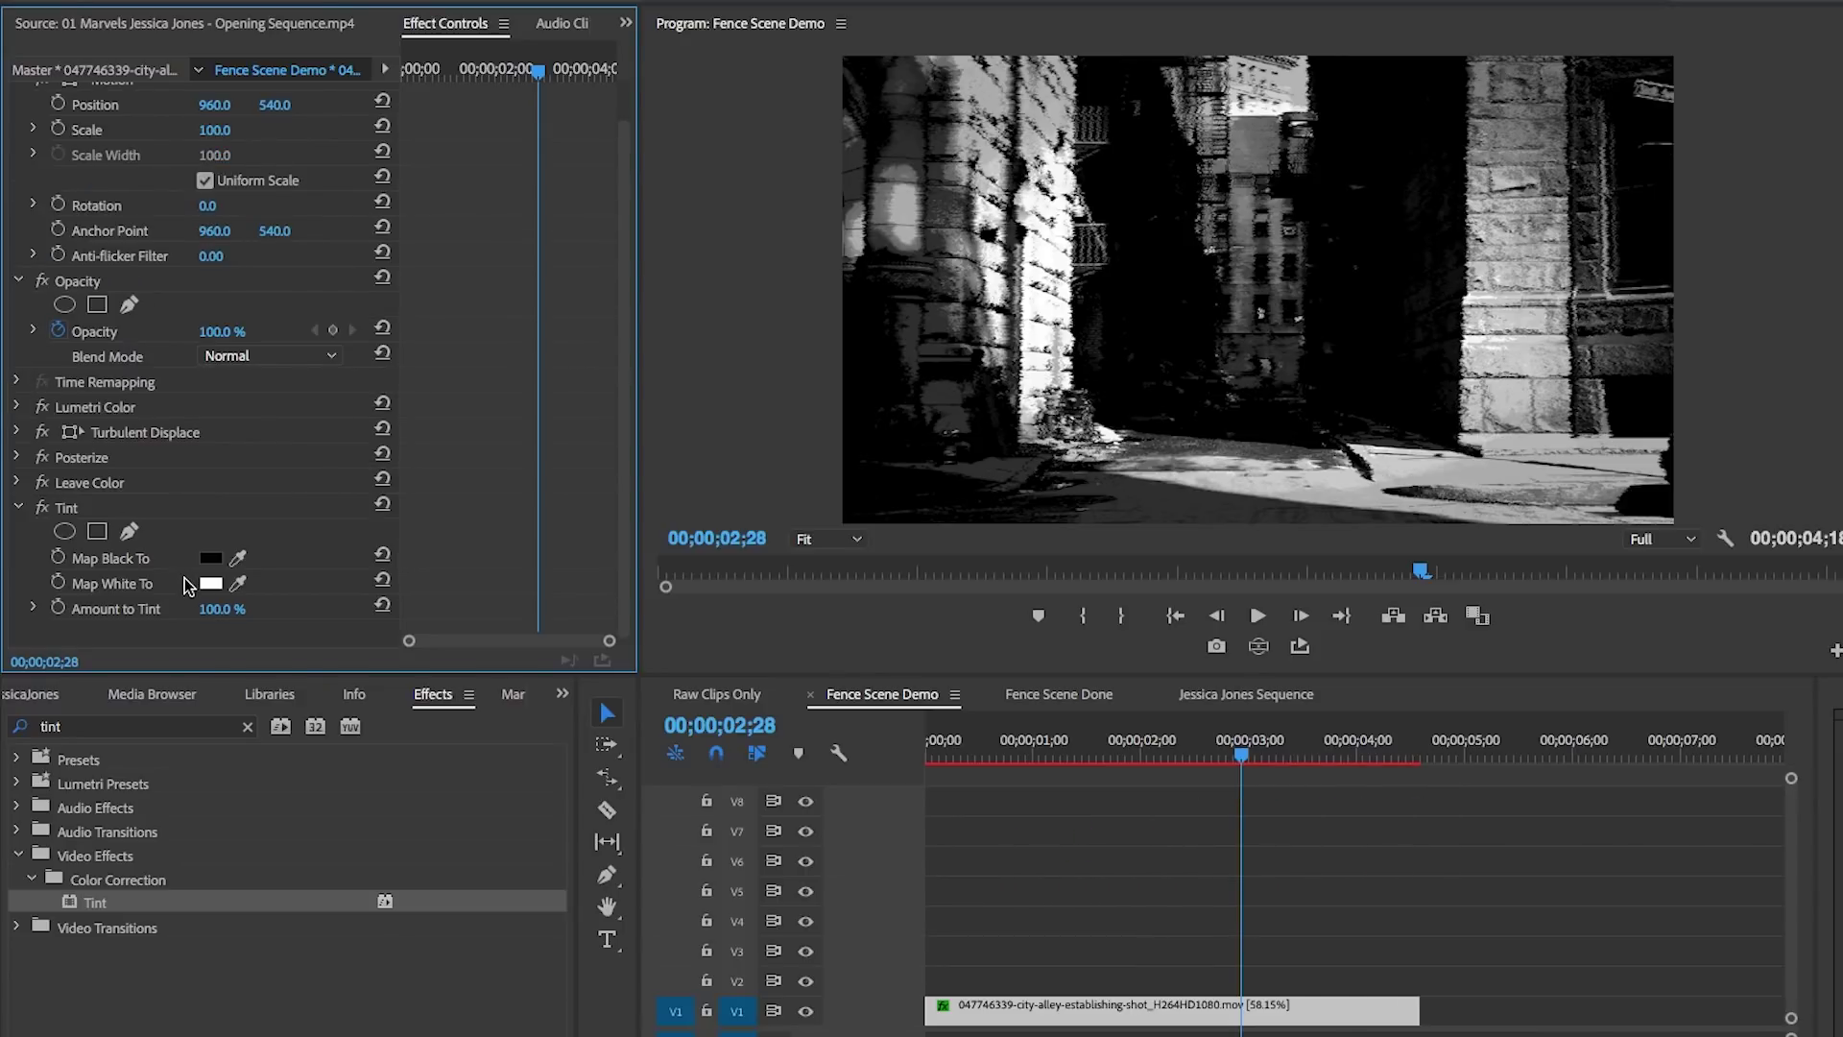
Step: Map the Tint effect's black to a very dark purple
{"action": "left_click", "coordinate": [210, 558]}
{"action": "left_click_drag", "start_coordinate": [1152, 165], "coordinate": [844, 502]}
{"action": "left_click_drag", "start_coordinate": [904, 859], "coordinate": [903, 798]}
{"action": "left_click", "coordinate": [859, 629]}
{"action": "left_click", "coordinate": [1104, 545]}
Step: Map the Tint effect's white to a dark blue, about 04233E
{"action": "left_click", "coordinate": [211, 582]}
{"action": "left_click_drag", "start_coordinate": [1207, 459], "coordinate": [1163, 297]}
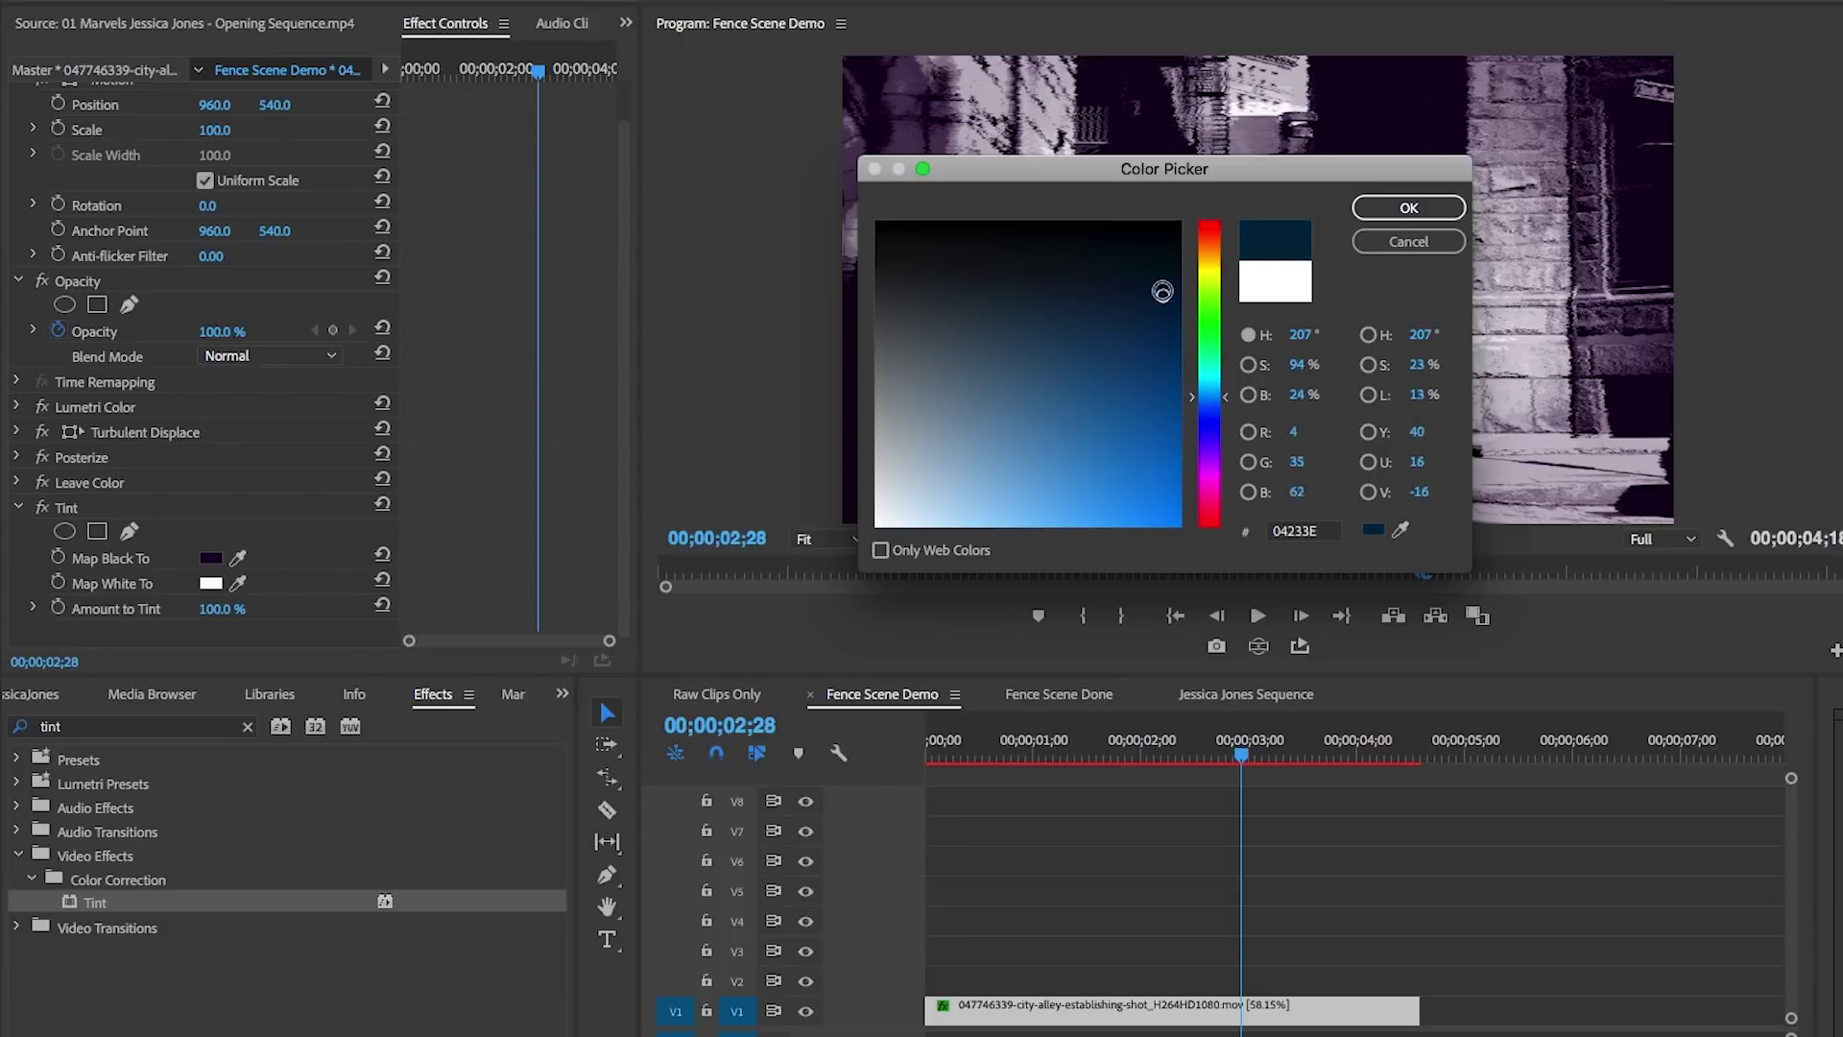
{"action": "left_click", "coordinate": [1409, 207]}
Step: Set the alley clip's amount to tint to 30%
{"action": "left_click", "coordinate": [229, 605]}
{"action": "type", "text": "25"}
{"action": "key", "text": "Return"}
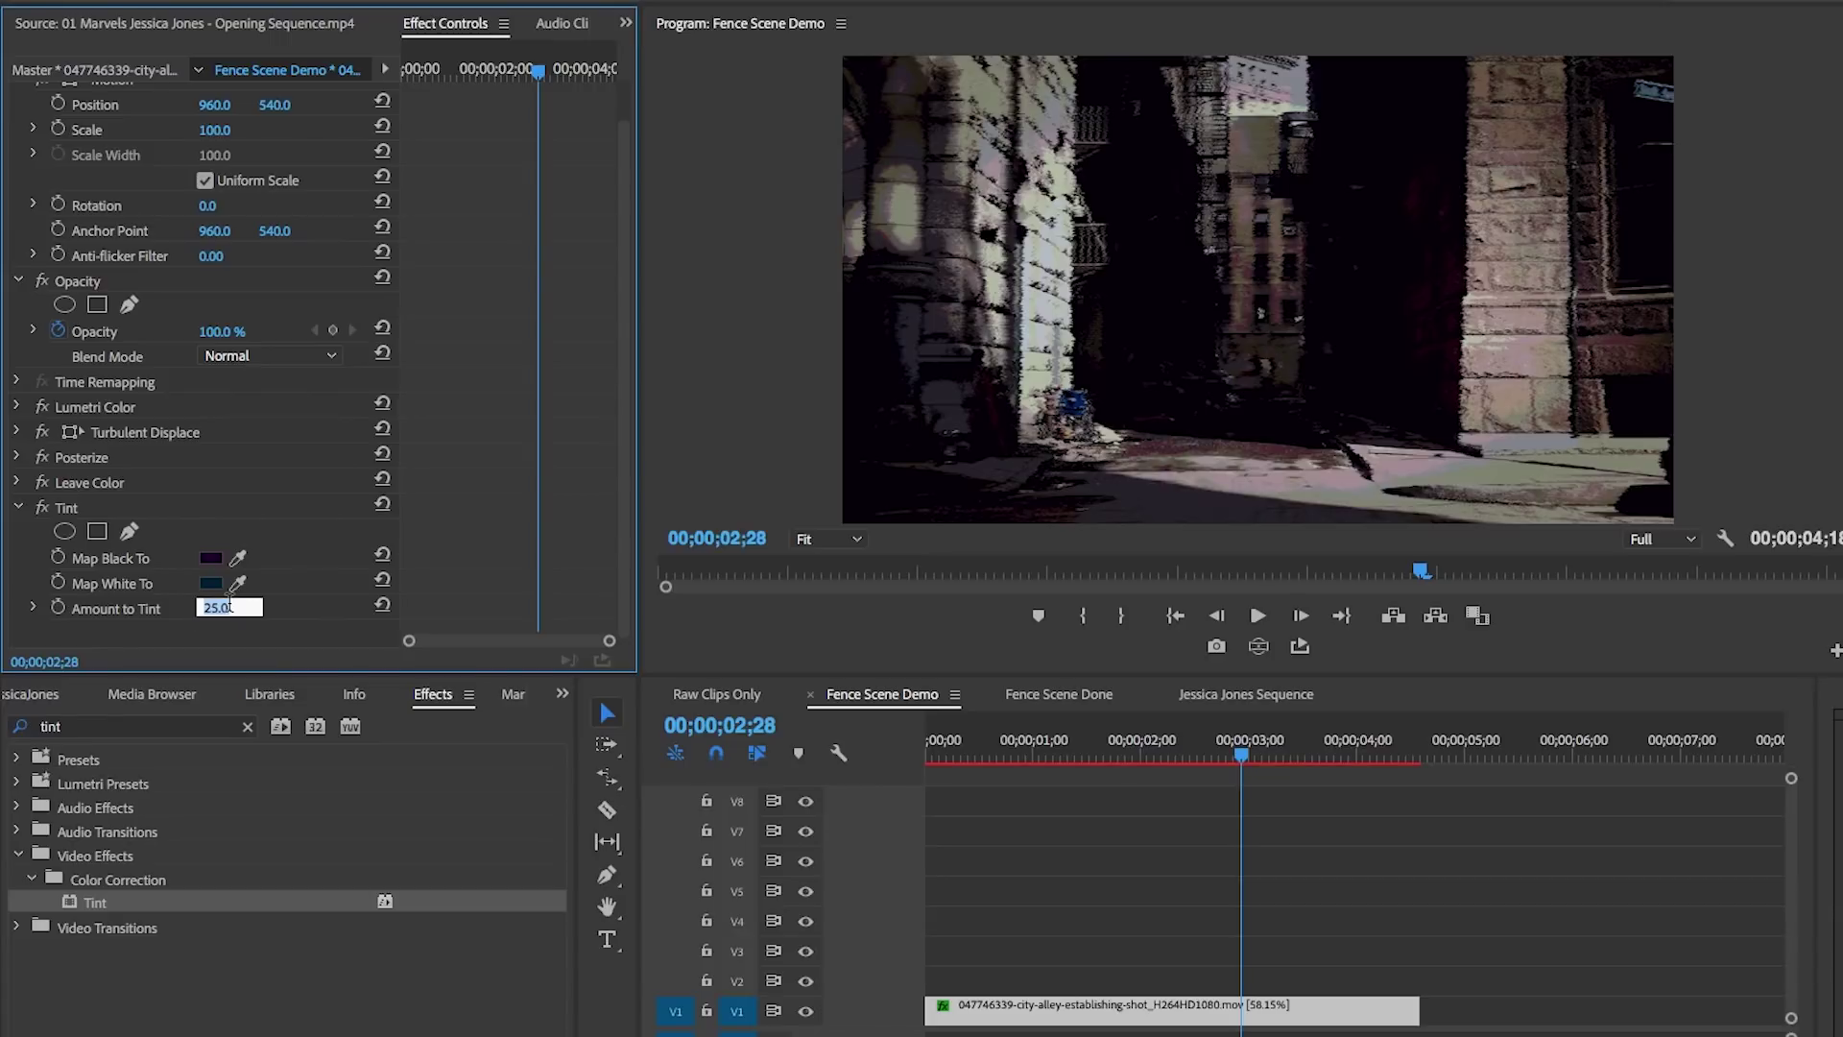
{"action": "type", "text": "30"}
{"action": "key", "text": "Return"}
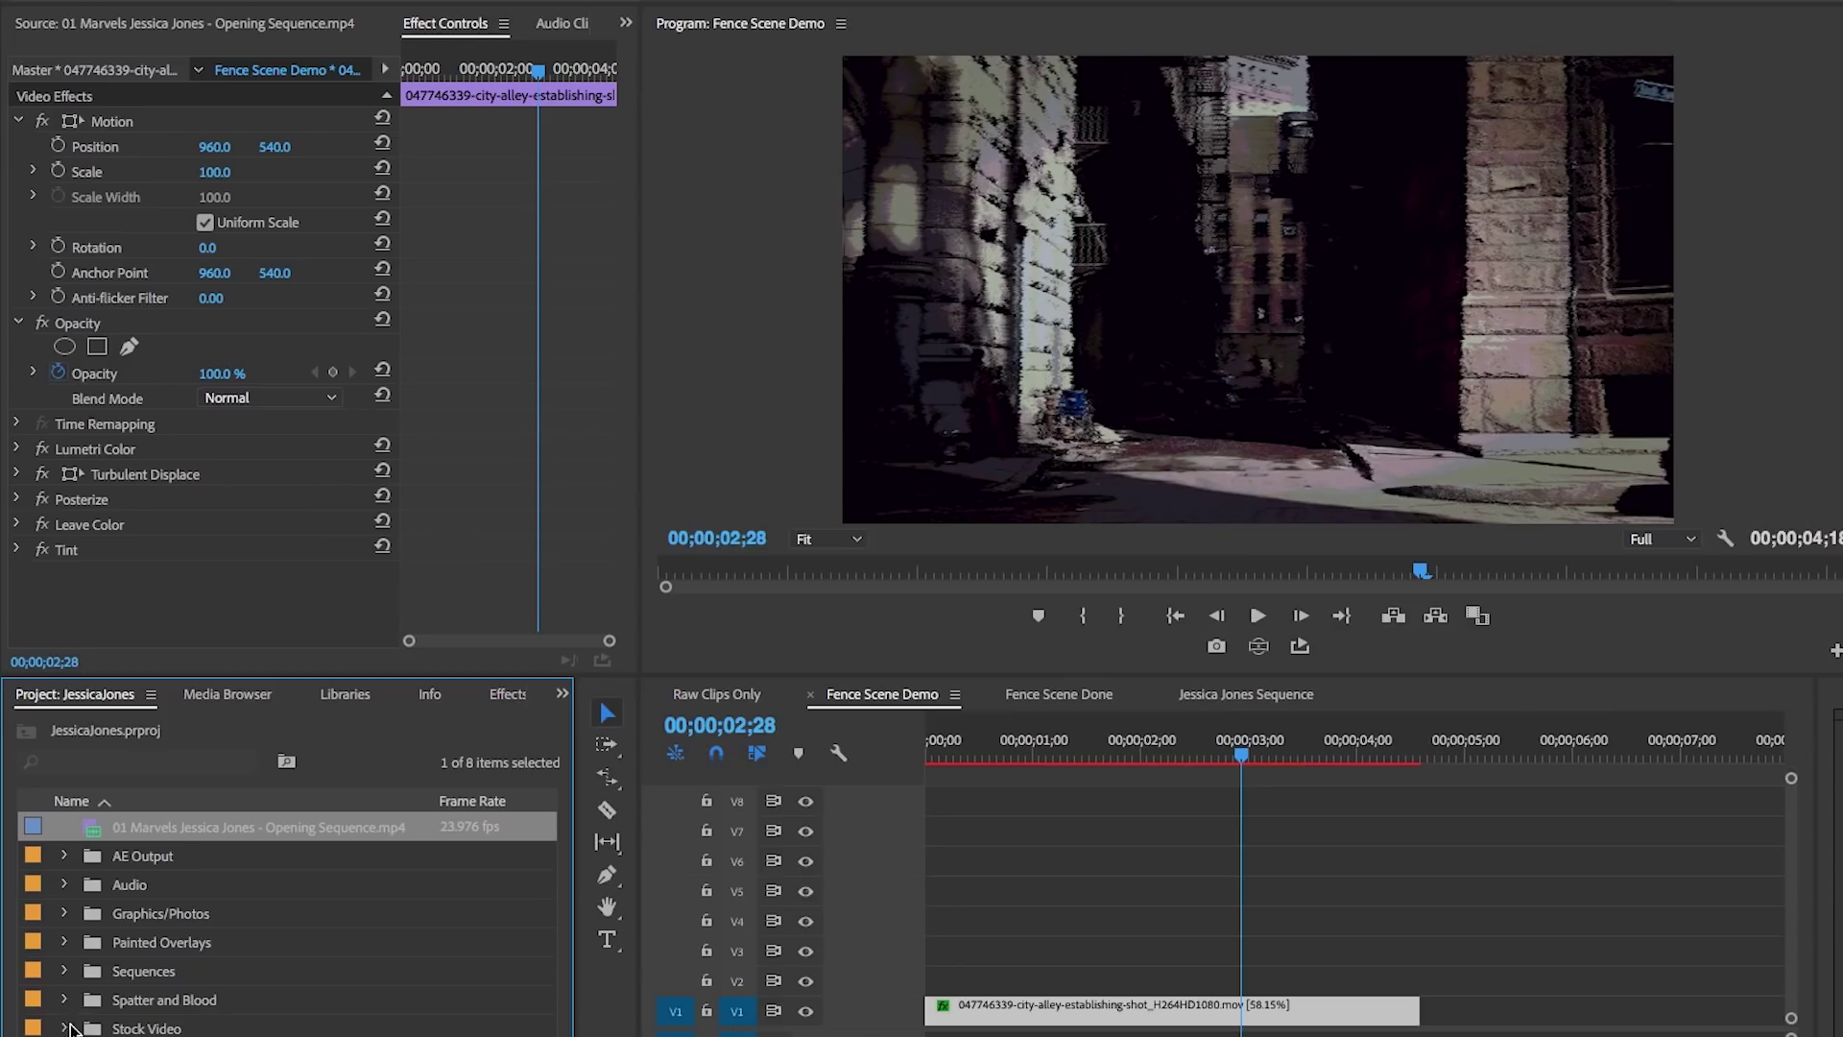
Step: Open the silhouette clip 041278036-disabled-person-looking-forwar.mov from the Stock Video bin and preview it up to about 00:00:05:13
{"action": "left_click", "coordinate": [66, 1028]}
{"action": "scroll", "coordinate": [231, 1008], "scroll_direction": "down", "scroll_amount": 2}
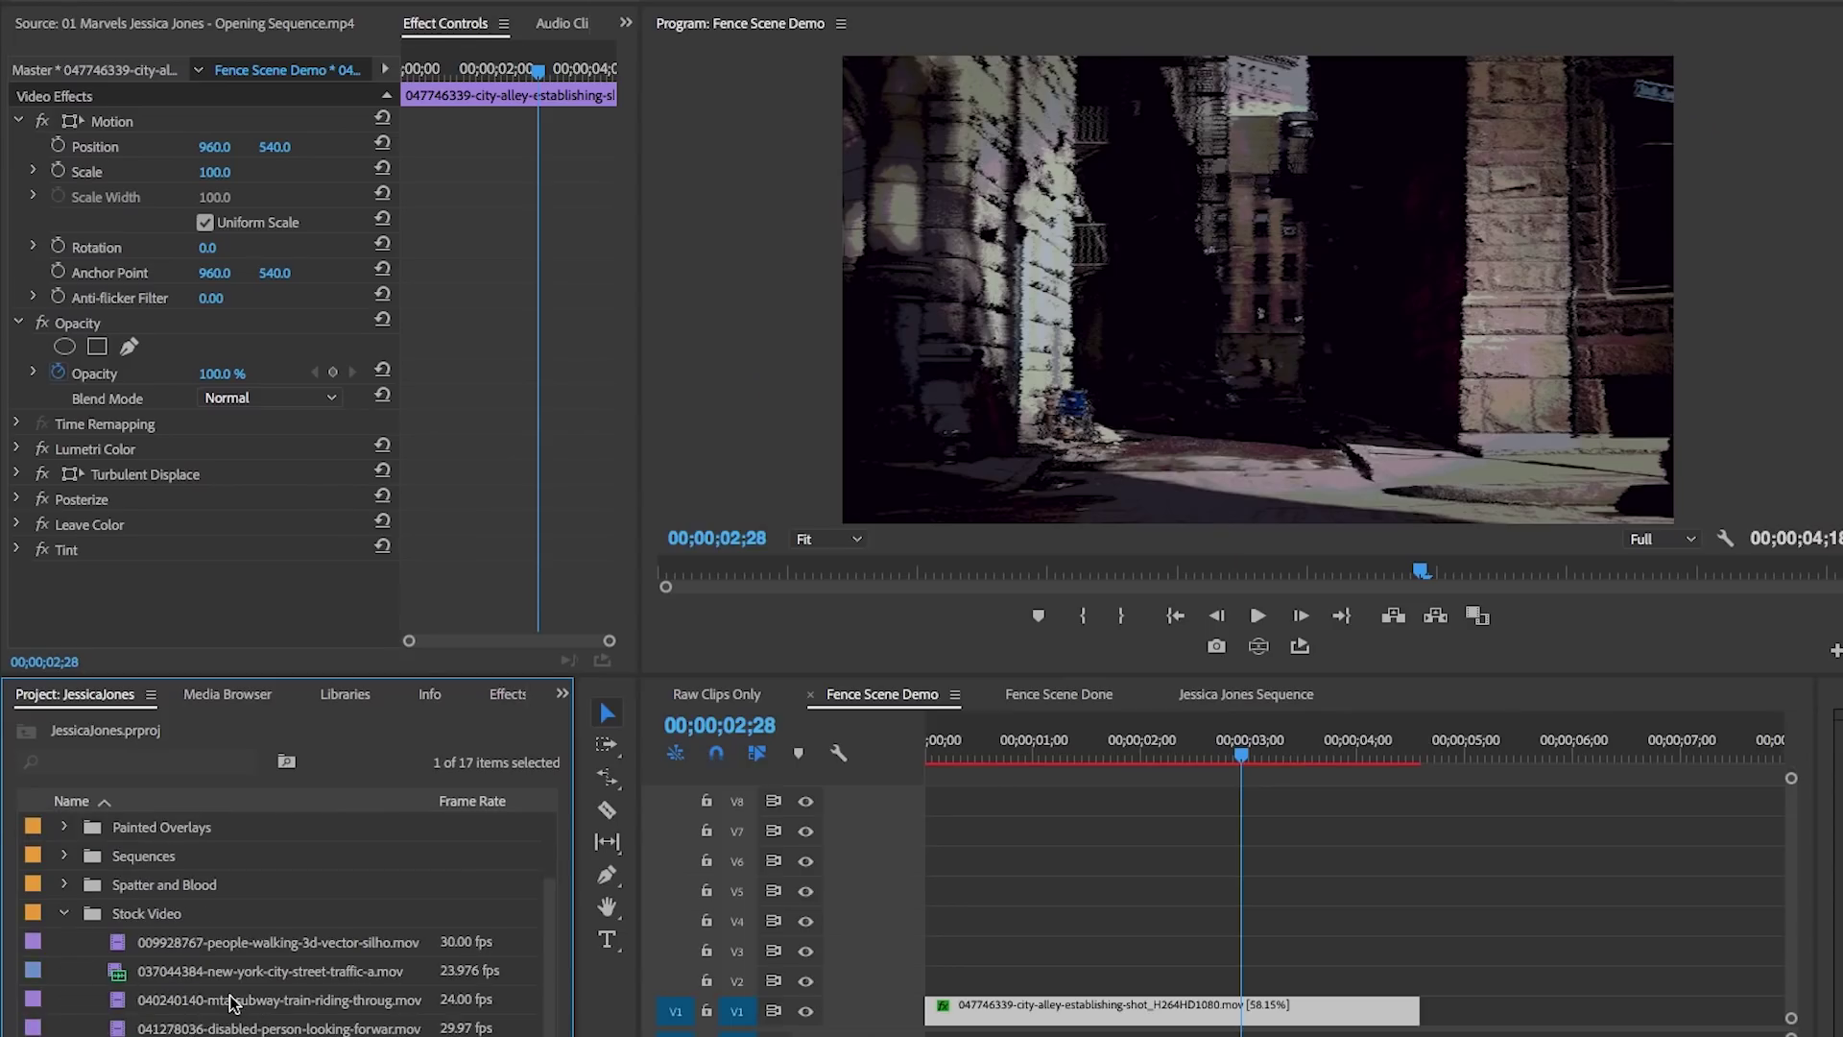
{"action": "scroll", "coordinate": [231, 1004], "scroll_direction": "down", "scroll_amount": 1}
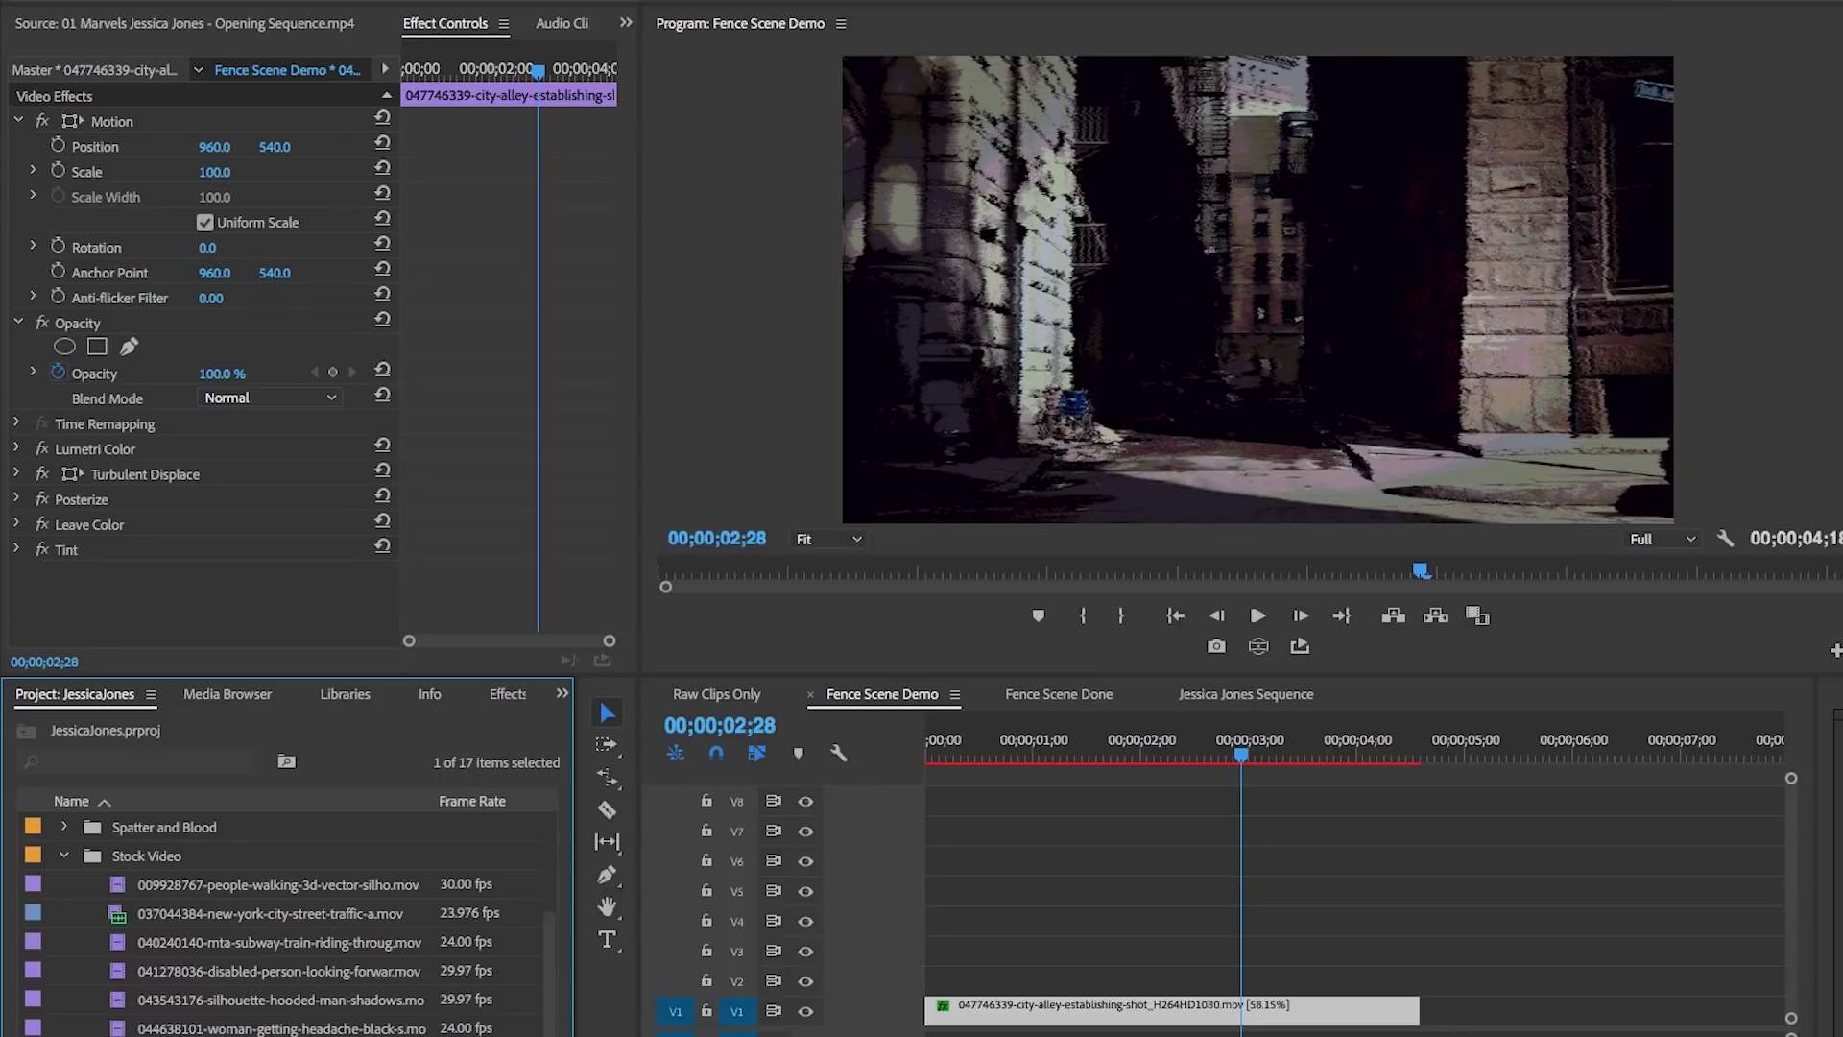
{"action": "double_click", "coordinate": [125, 975]}
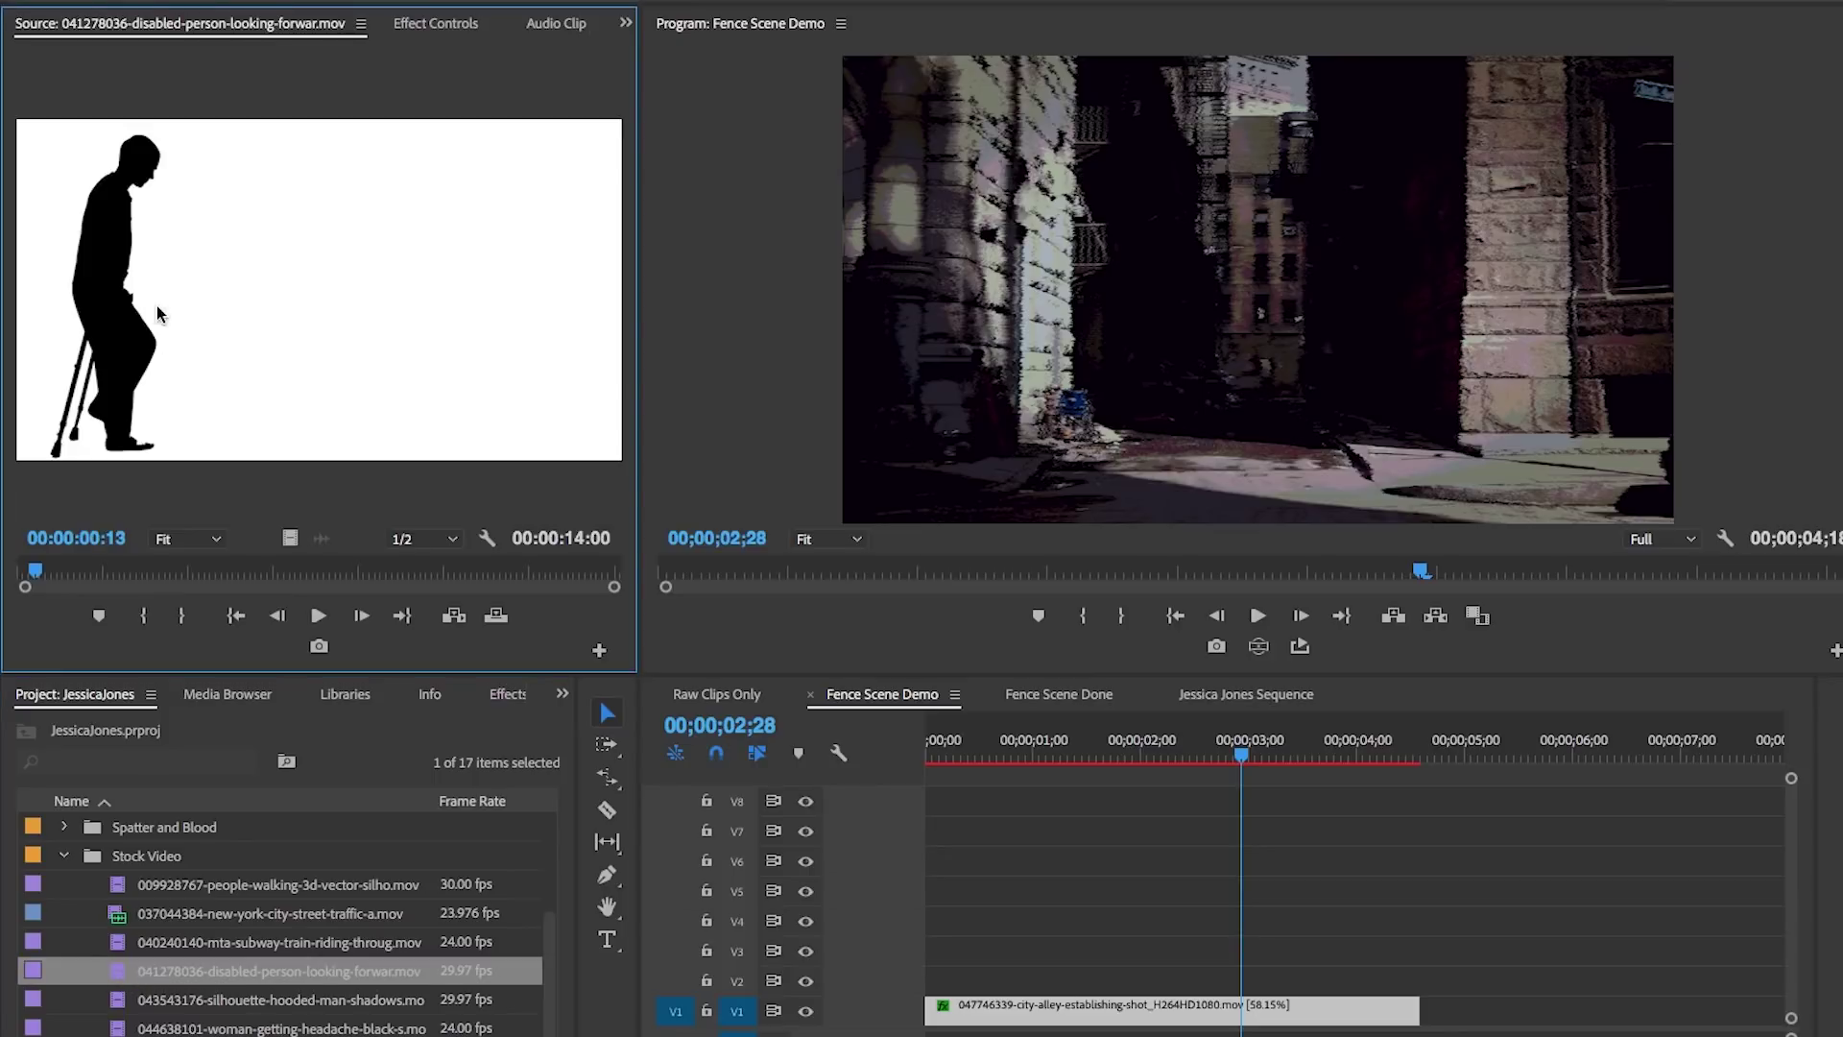
{"action": "left_click", "coordinate": [44, 573]}
{"action": "left_click_drag", "start_coordinate": [44, 573], "coordinate": [248, 560]}
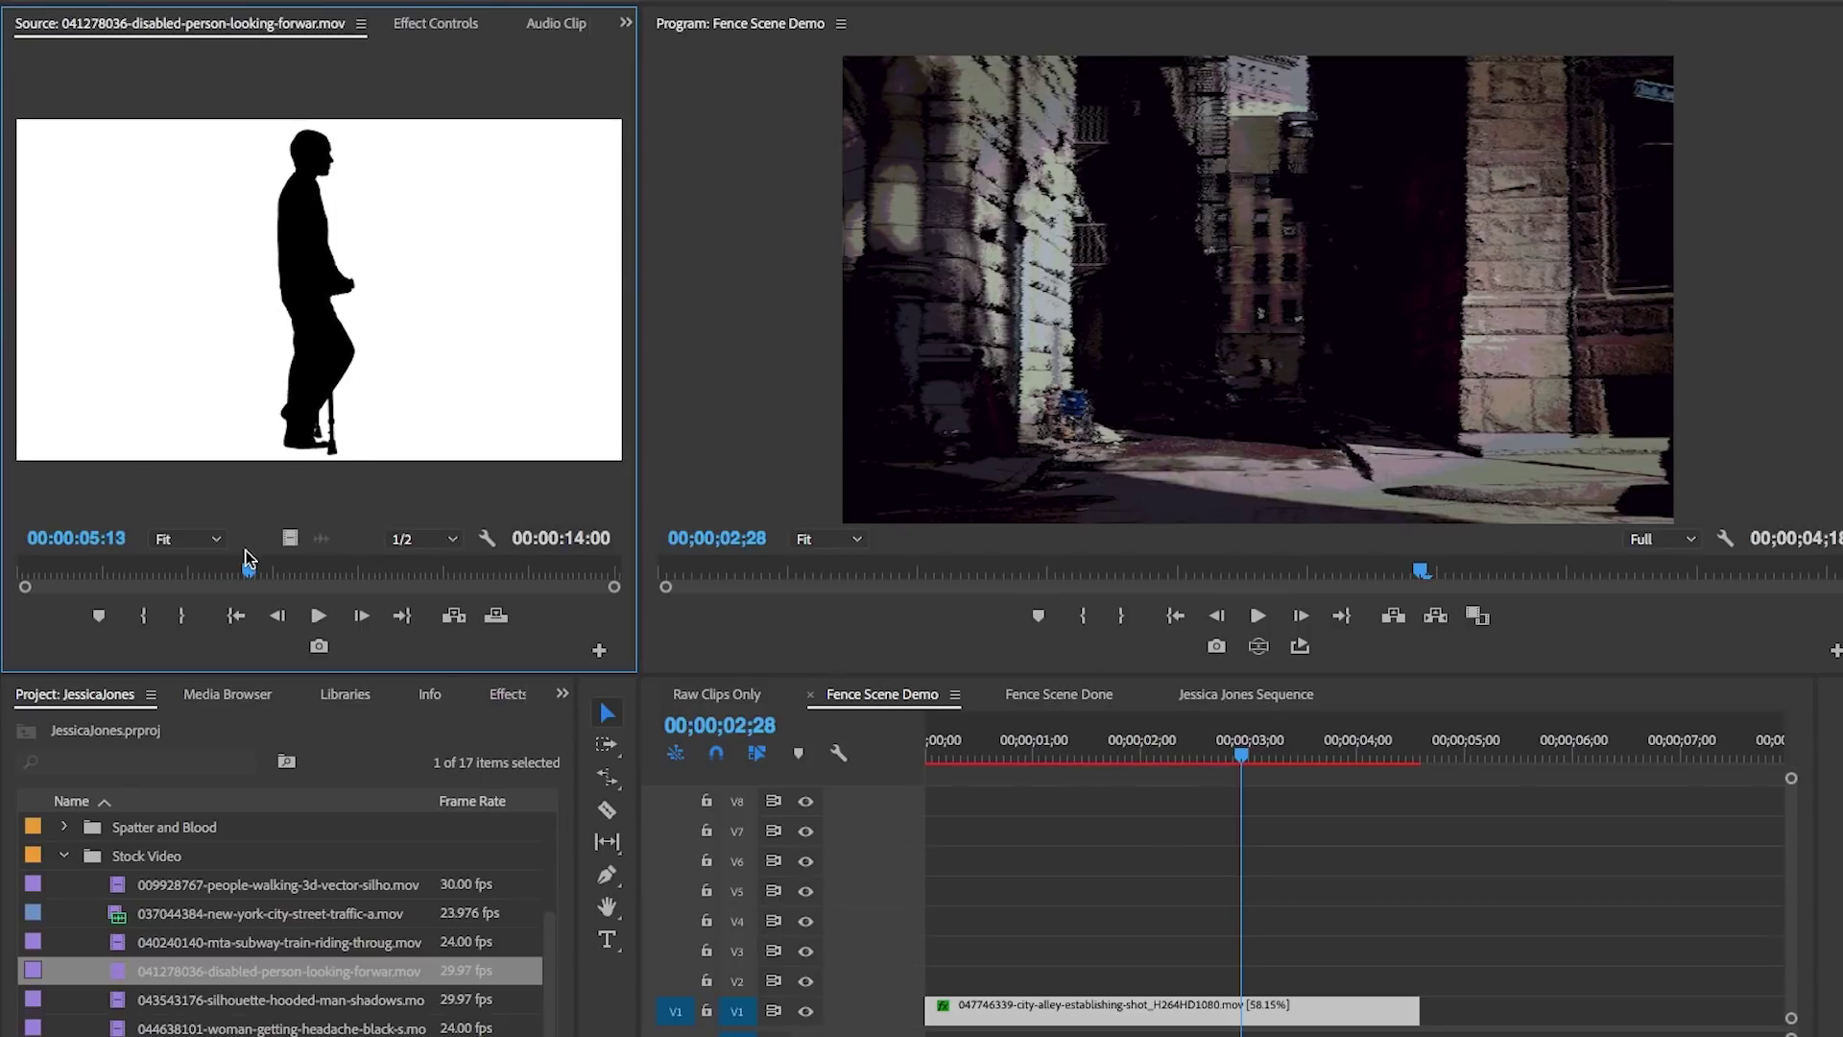
Step: Place the silhouette clip on V2 above the alley clip and cut off everything past the alley clip's end
{"action": "left_click_drag", "start_coordinate": [212, 441], "coordinate": [960, 980]}
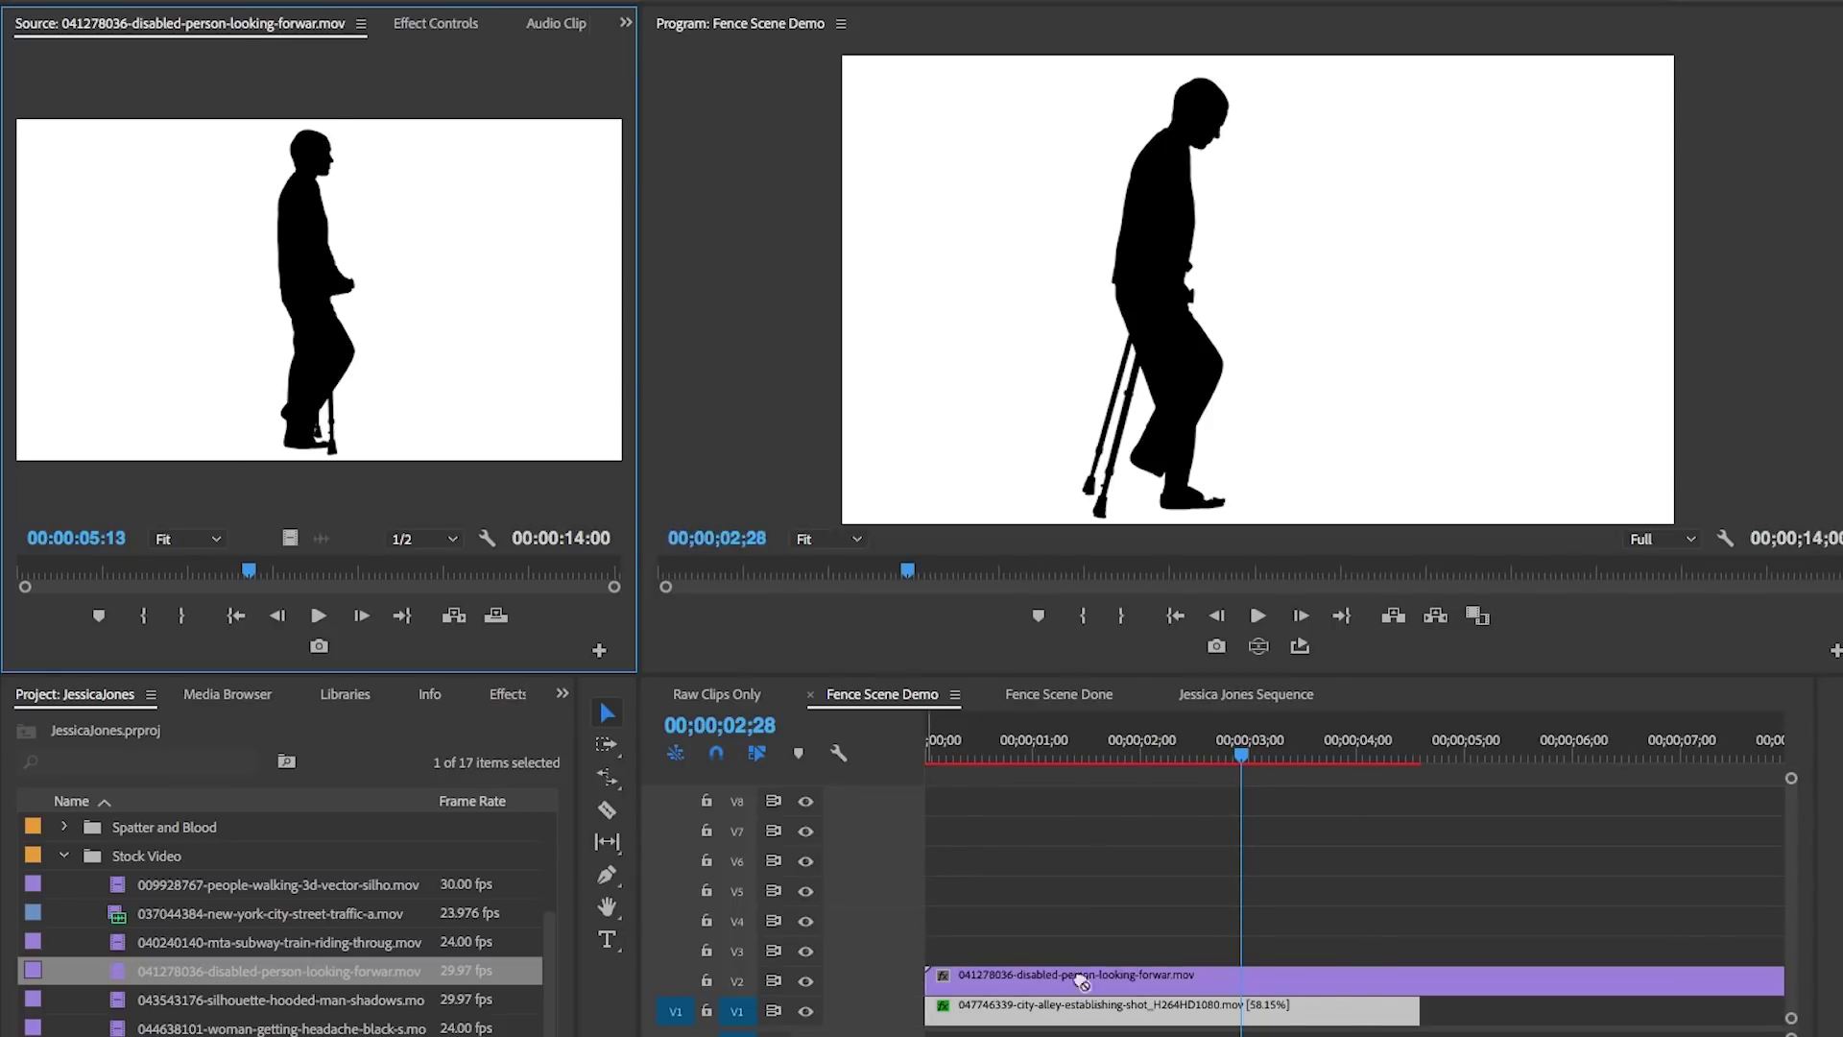
{"action": "key", "text": "c"}
{"action": "left_click", "coordinate": [1429, 981]}
{"action": "key", "text": "v"}
{"action": "left_click", "coordinate": [1480, 987]}
{"action": "key", "text": "Delete"}
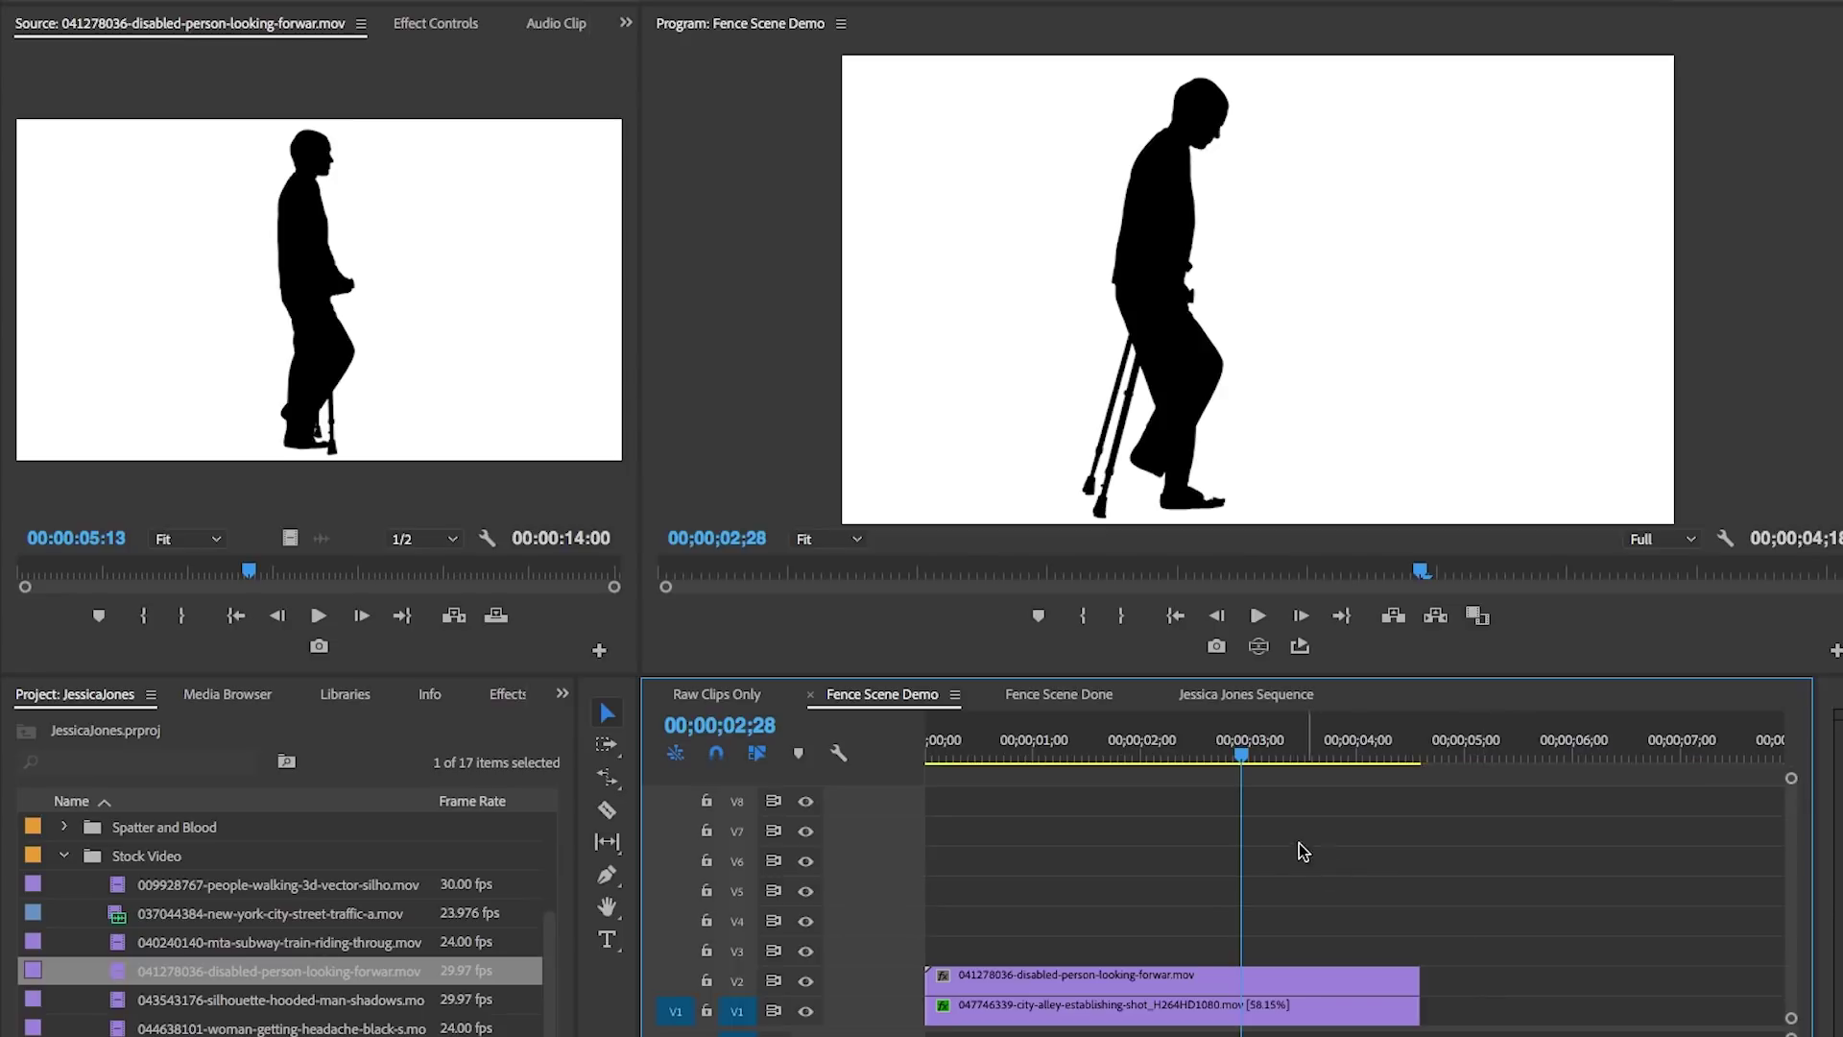
Step: Search the effects for "color key", apply Color Key to the silhouette clip on V2, and show its effect settings
{"action": "left_click", "coordinate": [507, 693]}
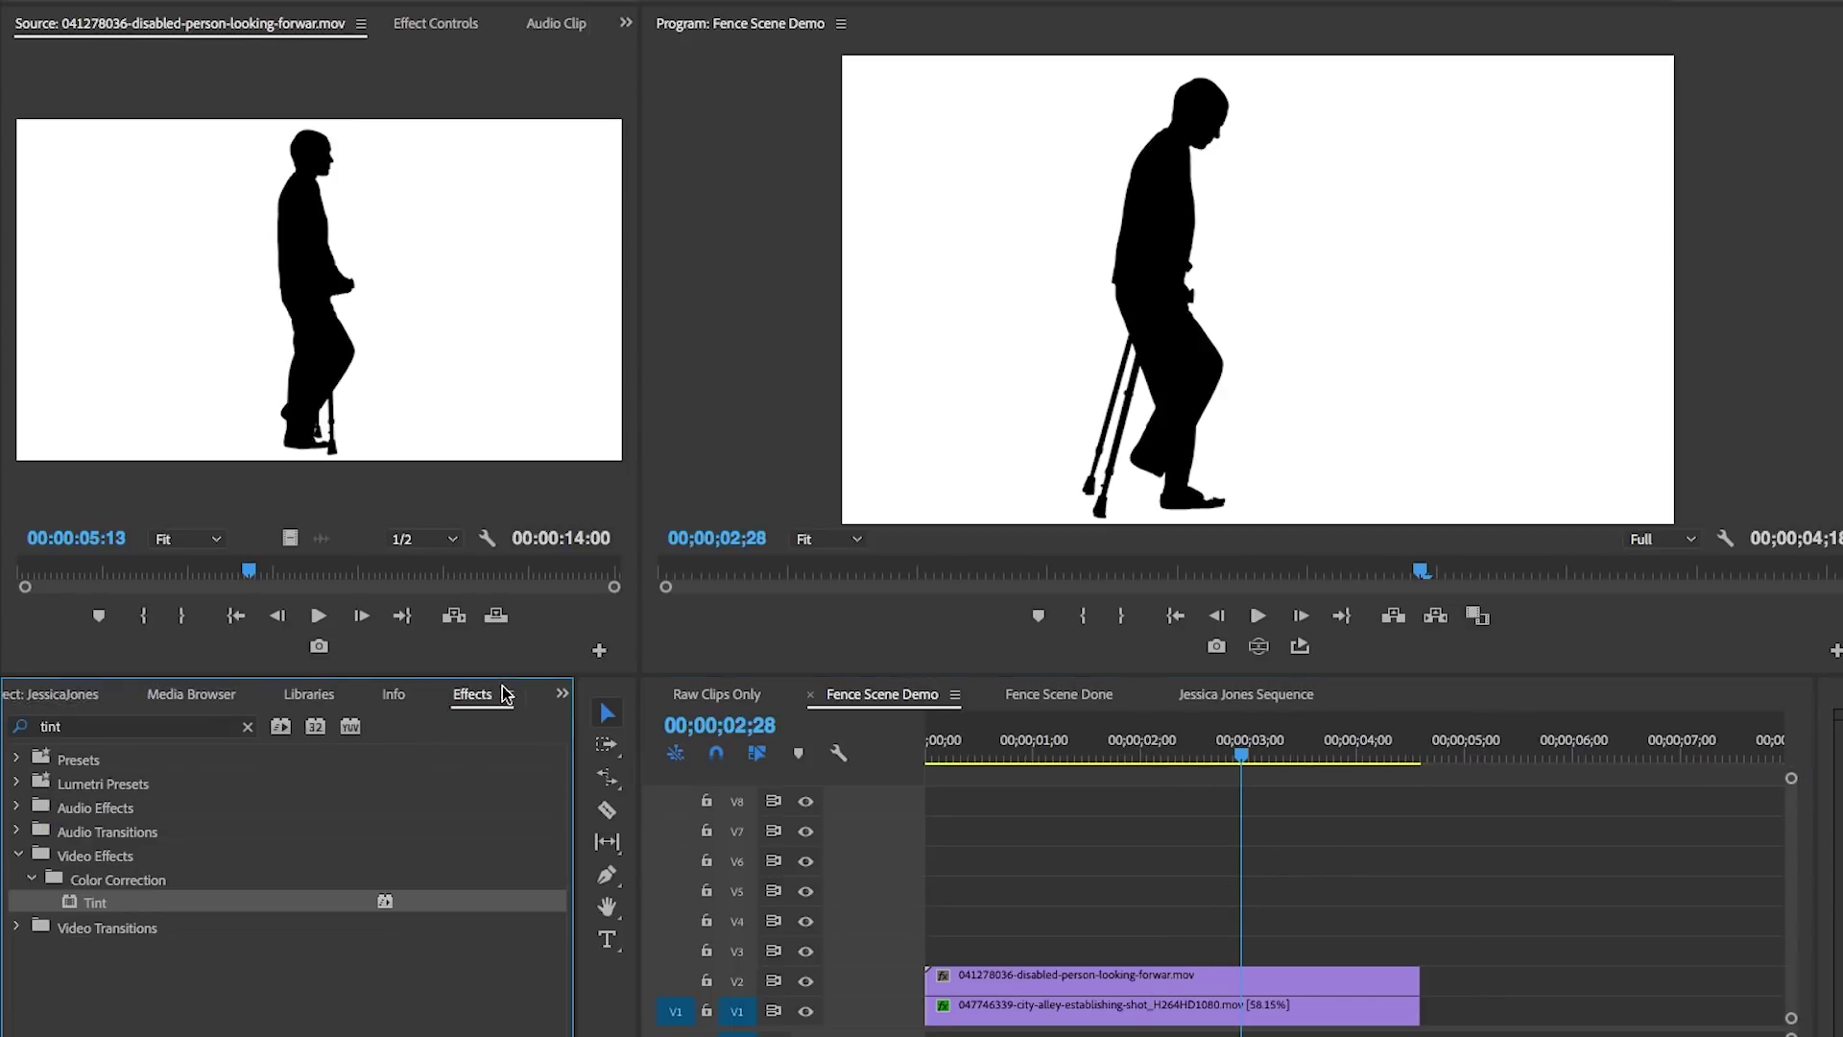
{"action": "left_click", "coordinate": [110, 727]}
{"action": "type", "text": "color key"}
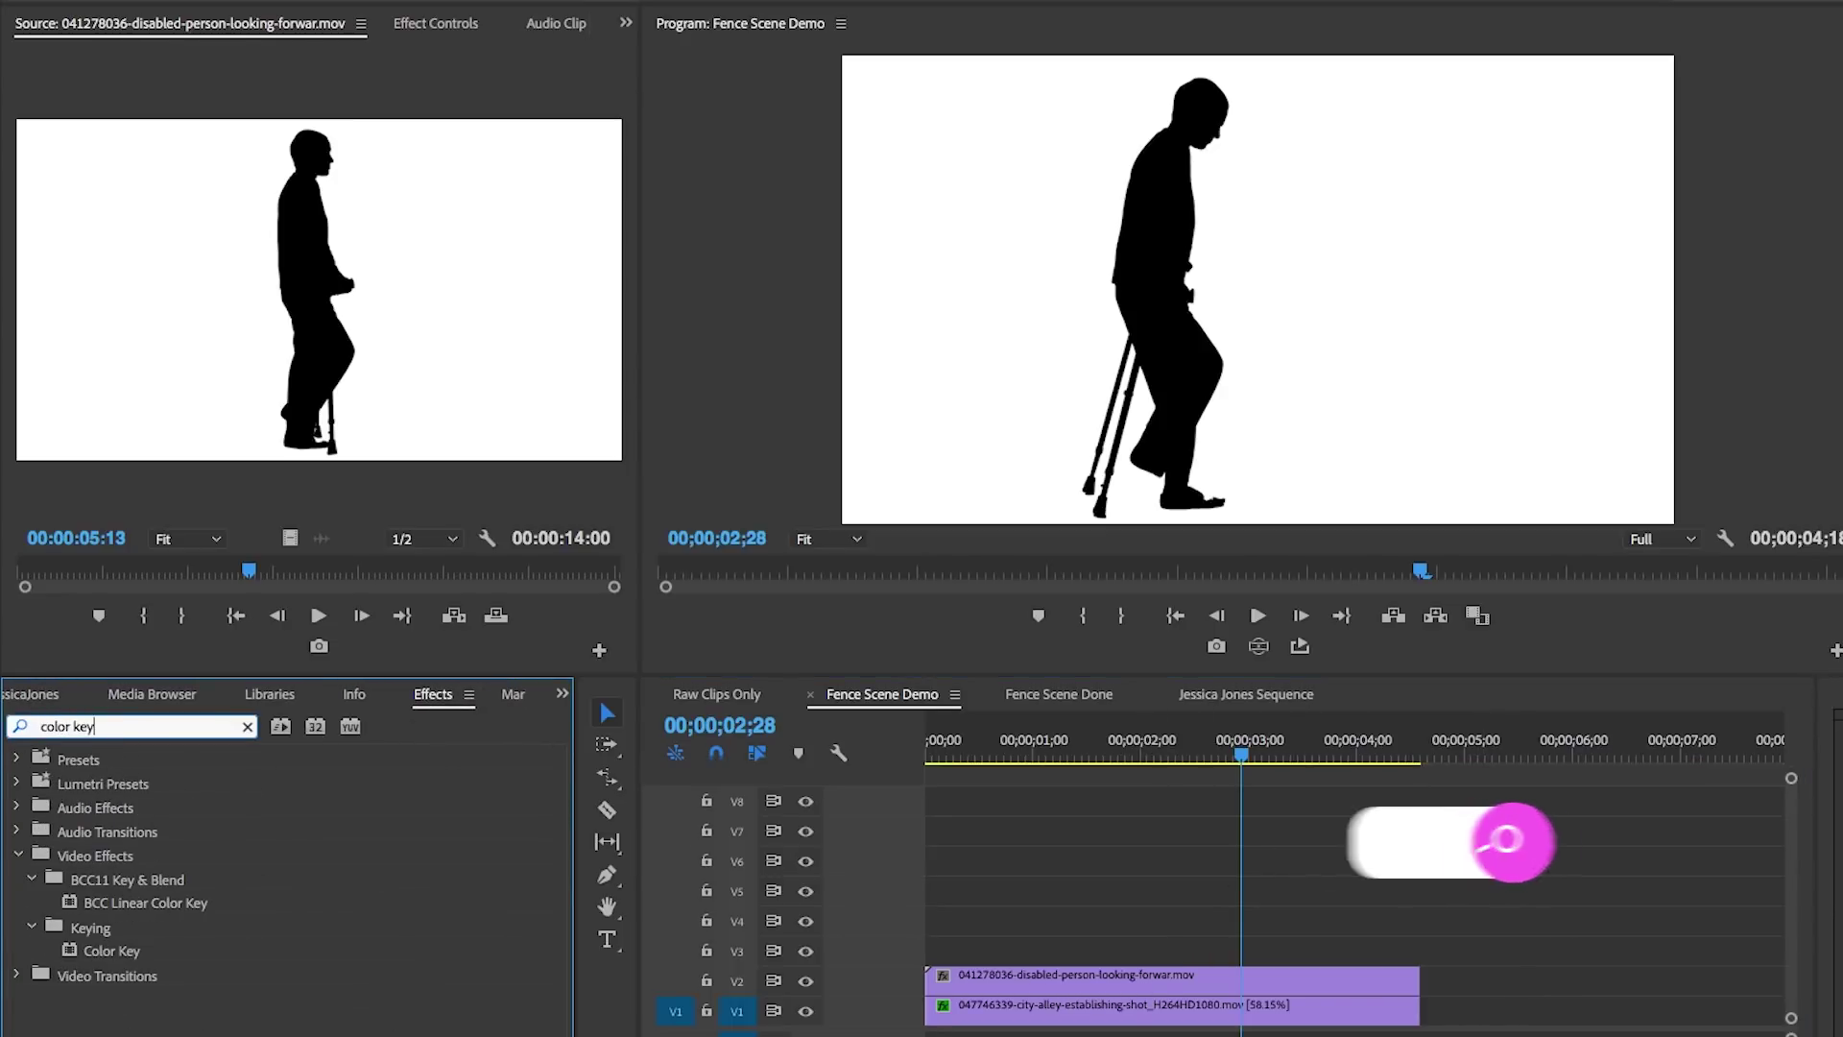
{"action": "left_click", "coordinate": [227, 949]}
{"action": "left_click_drag", "start_coordinate": [228, 949], "coordinate": [1051, 977]}
{"action": "left_click", "coordinate": [433, 27]}
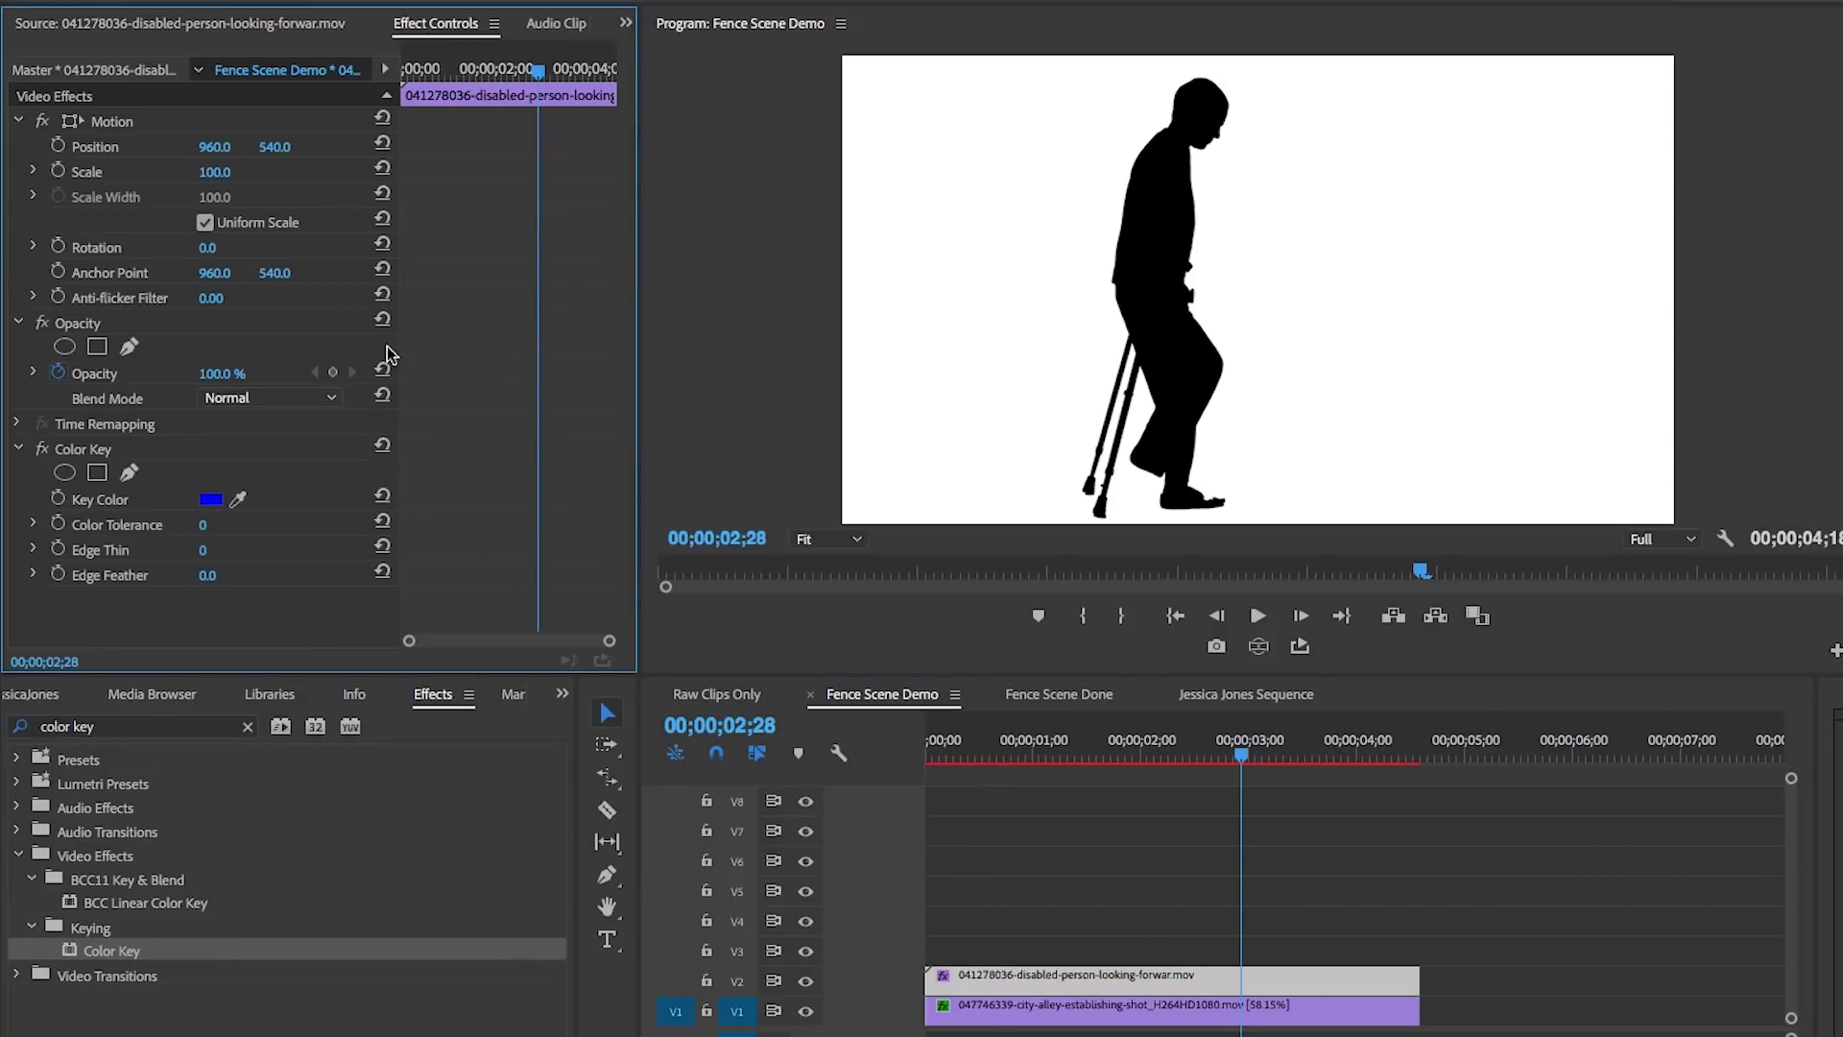
Step: Sample the silhouette clip's white background as the key color and set the color tolerance to 60
{"action": "left_click_drag", "start_coordinate": [249, 499], "coordinate": [1077, 238]}
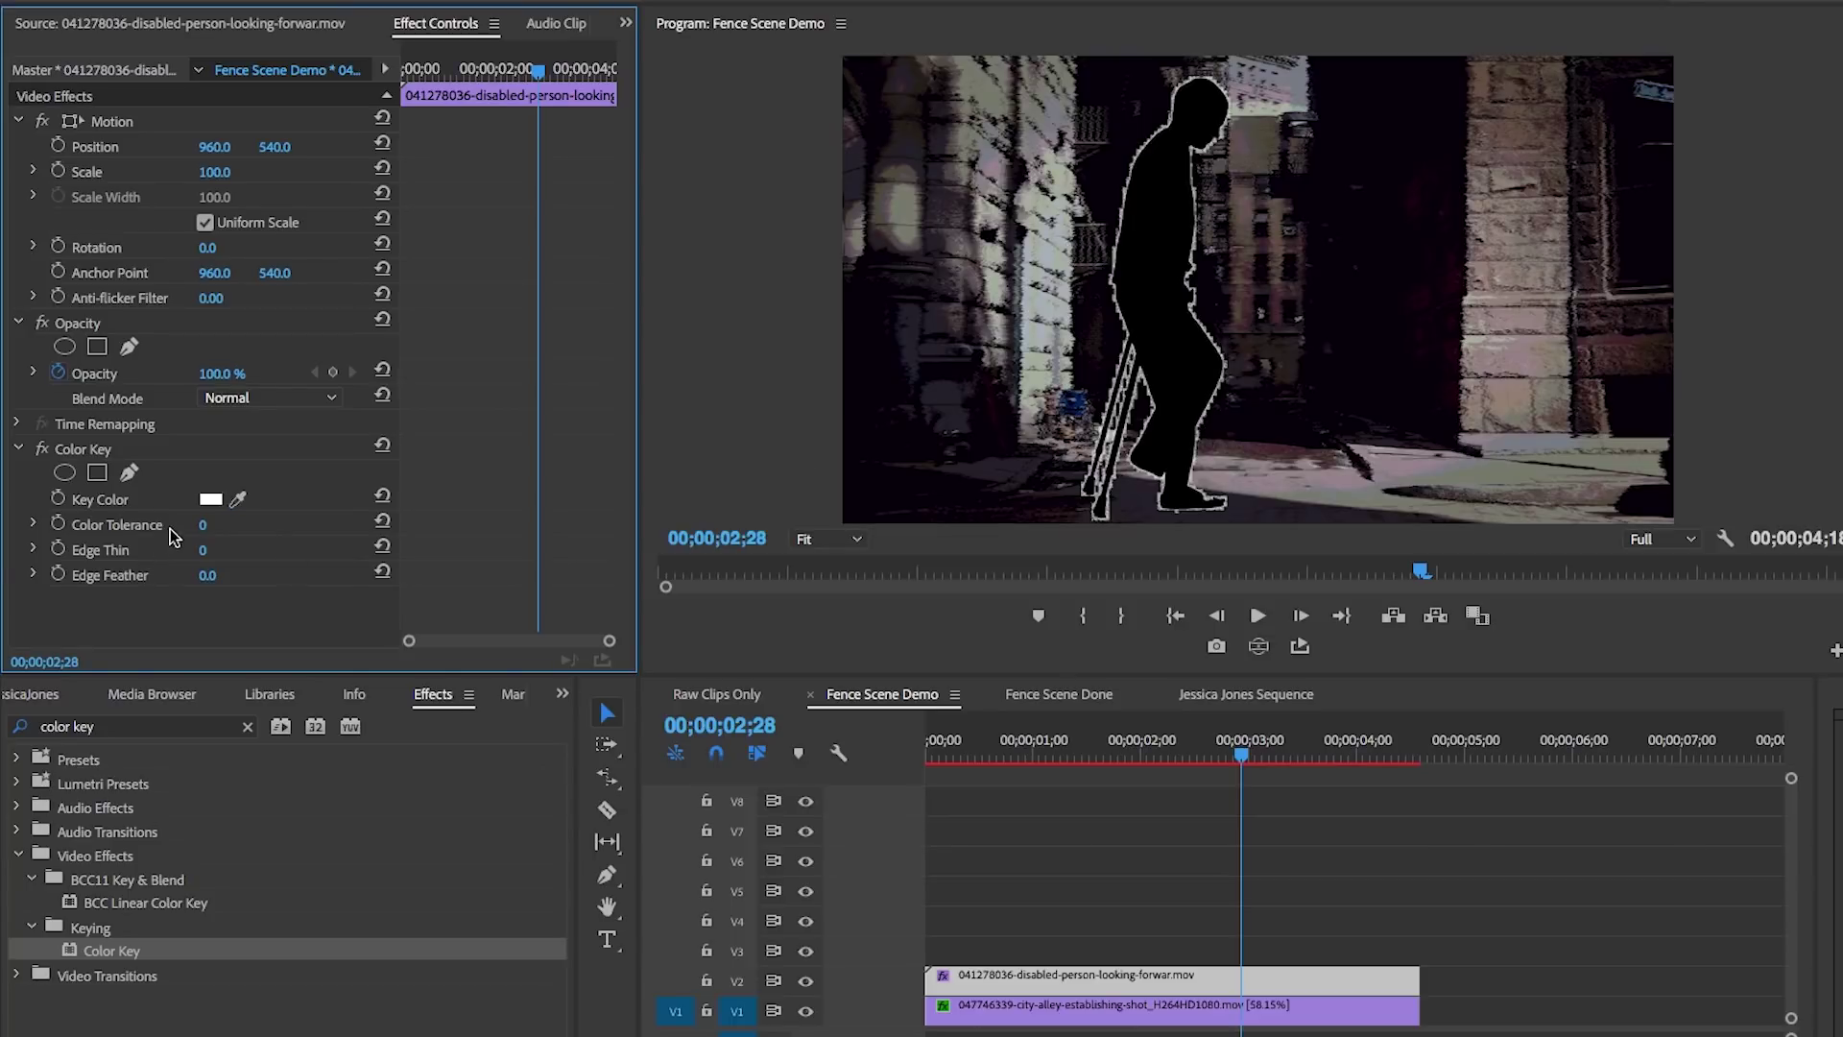
{"action": "left_click", "coordinate": [203, 524]}
{"action": "key", "text": "Return"}
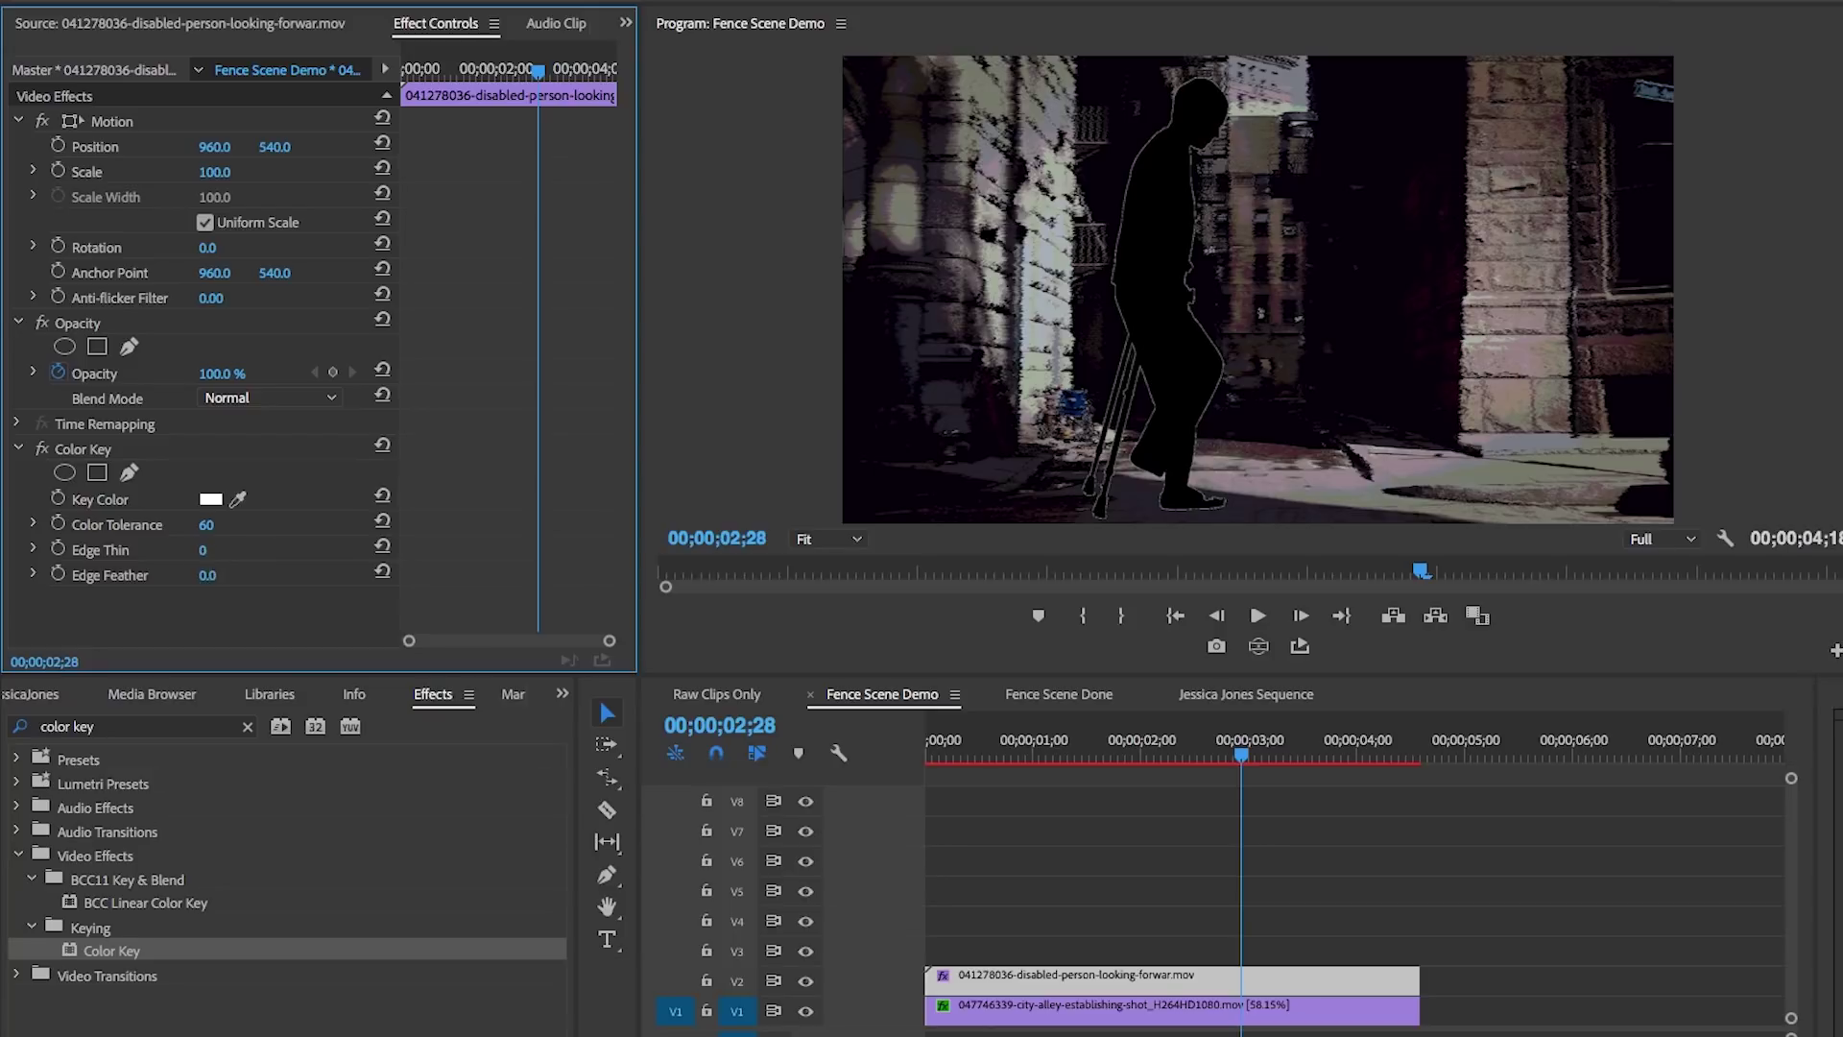
Step: Set the Color Key edge thin of the silhouette clip to 4
{"action": "left_click", "coordinate": [205, 549]}
{"action": "key", "text": "Return"}
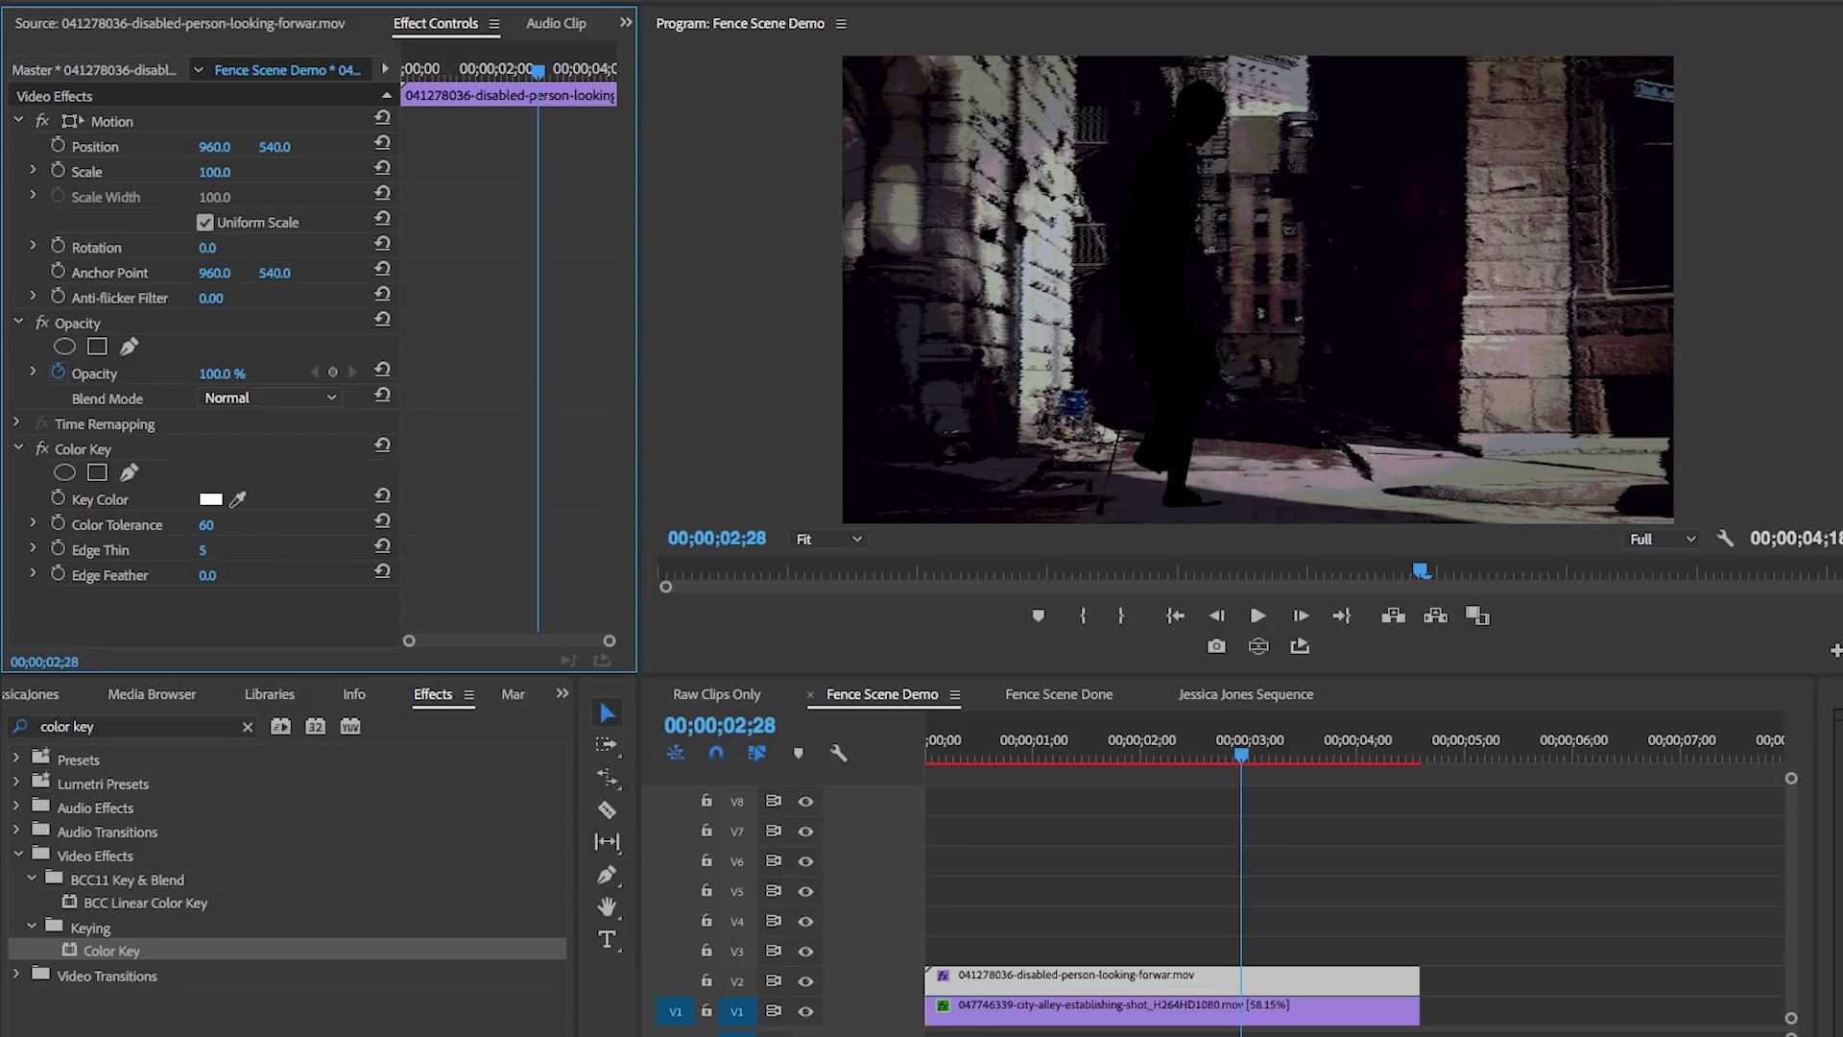
{"action": "left_click", "coordinate": [204, 550]}
{"action": "type", "text": "4"}
{"action": "key", "text": "Return"}
Step: Scale the silhouette clip down to about 53.3% and move it to about 1057, 612 so the figure stands in the alley
{"action": "left_click", "coordinate": [111, 121]}
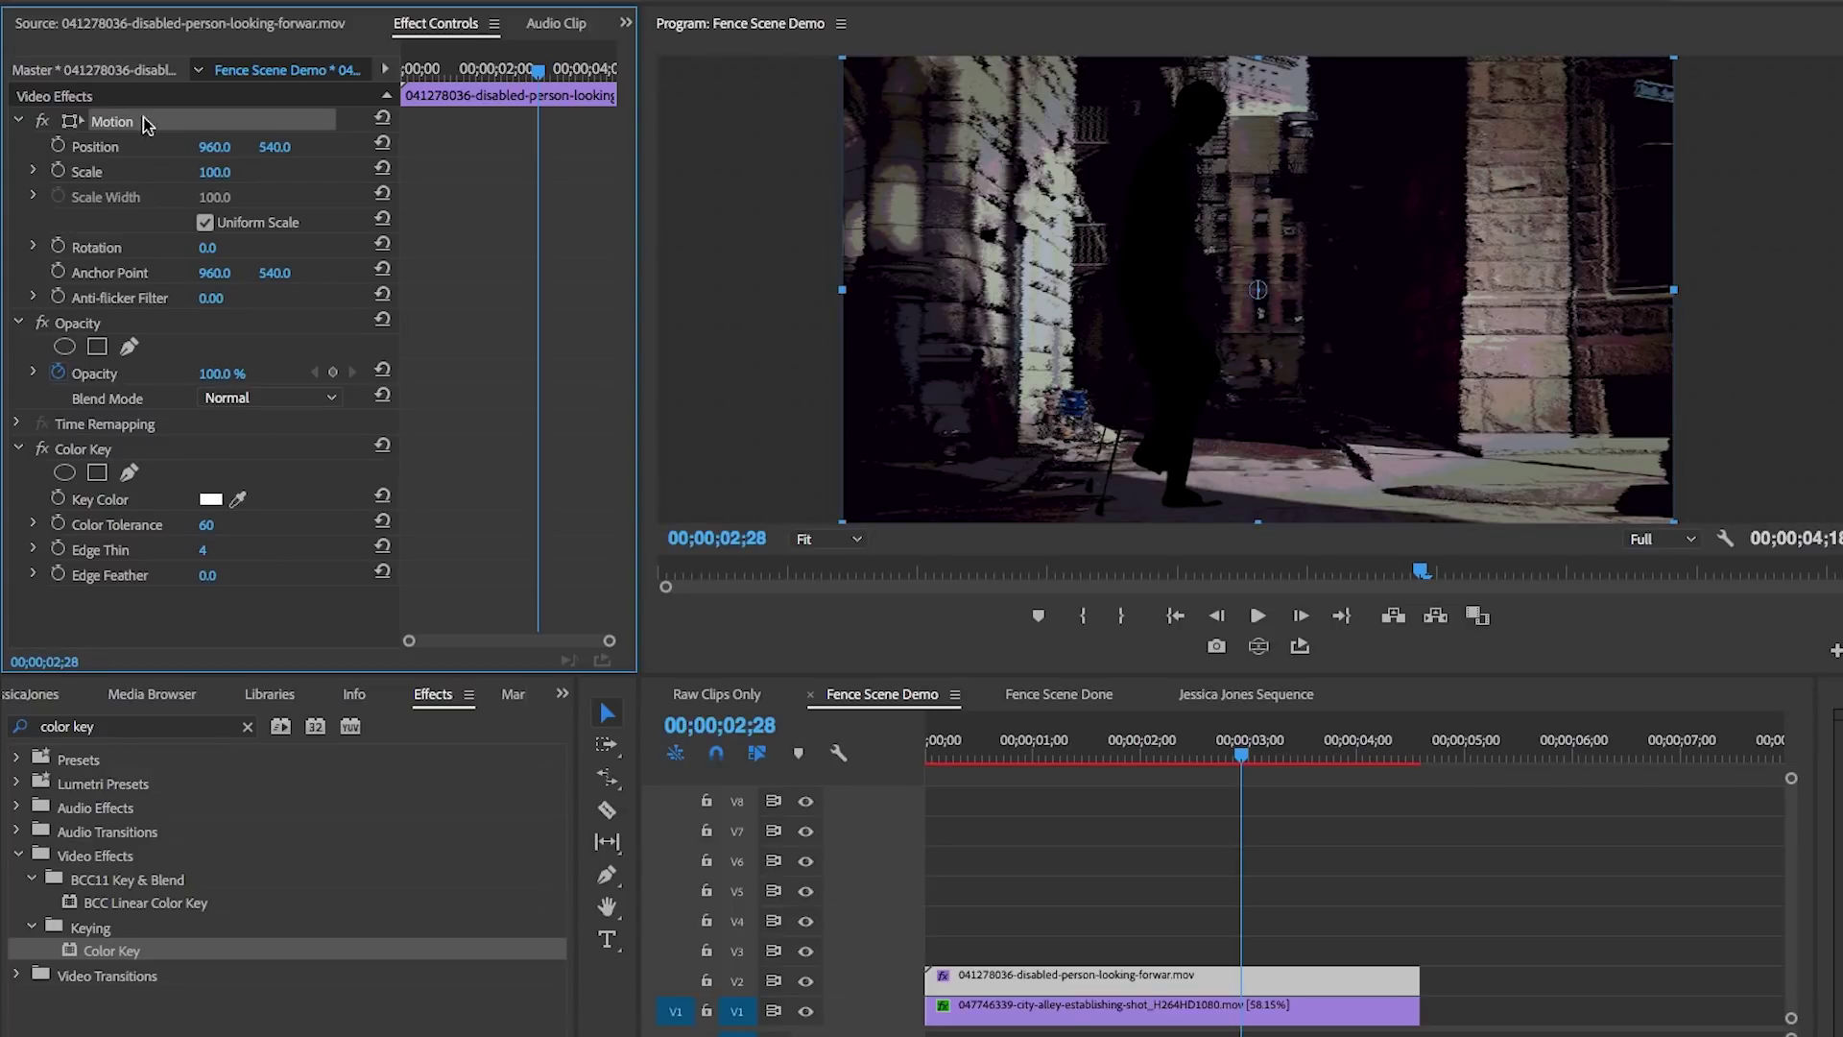
{"action": "left_click_drag", "start_coordinate": [1200, 288], "coordinate": [1304, 279]}
{"action": "left_click_drag", "start_coordinate": [947, 523], "coordinate": [1080, 446]}
Step: Search the effects for "tint" and apply Tint to the silhouette clip on V2
{"action": "left_click", "coordinate": [124, 726]}
{"action": "type", "text": "t"}
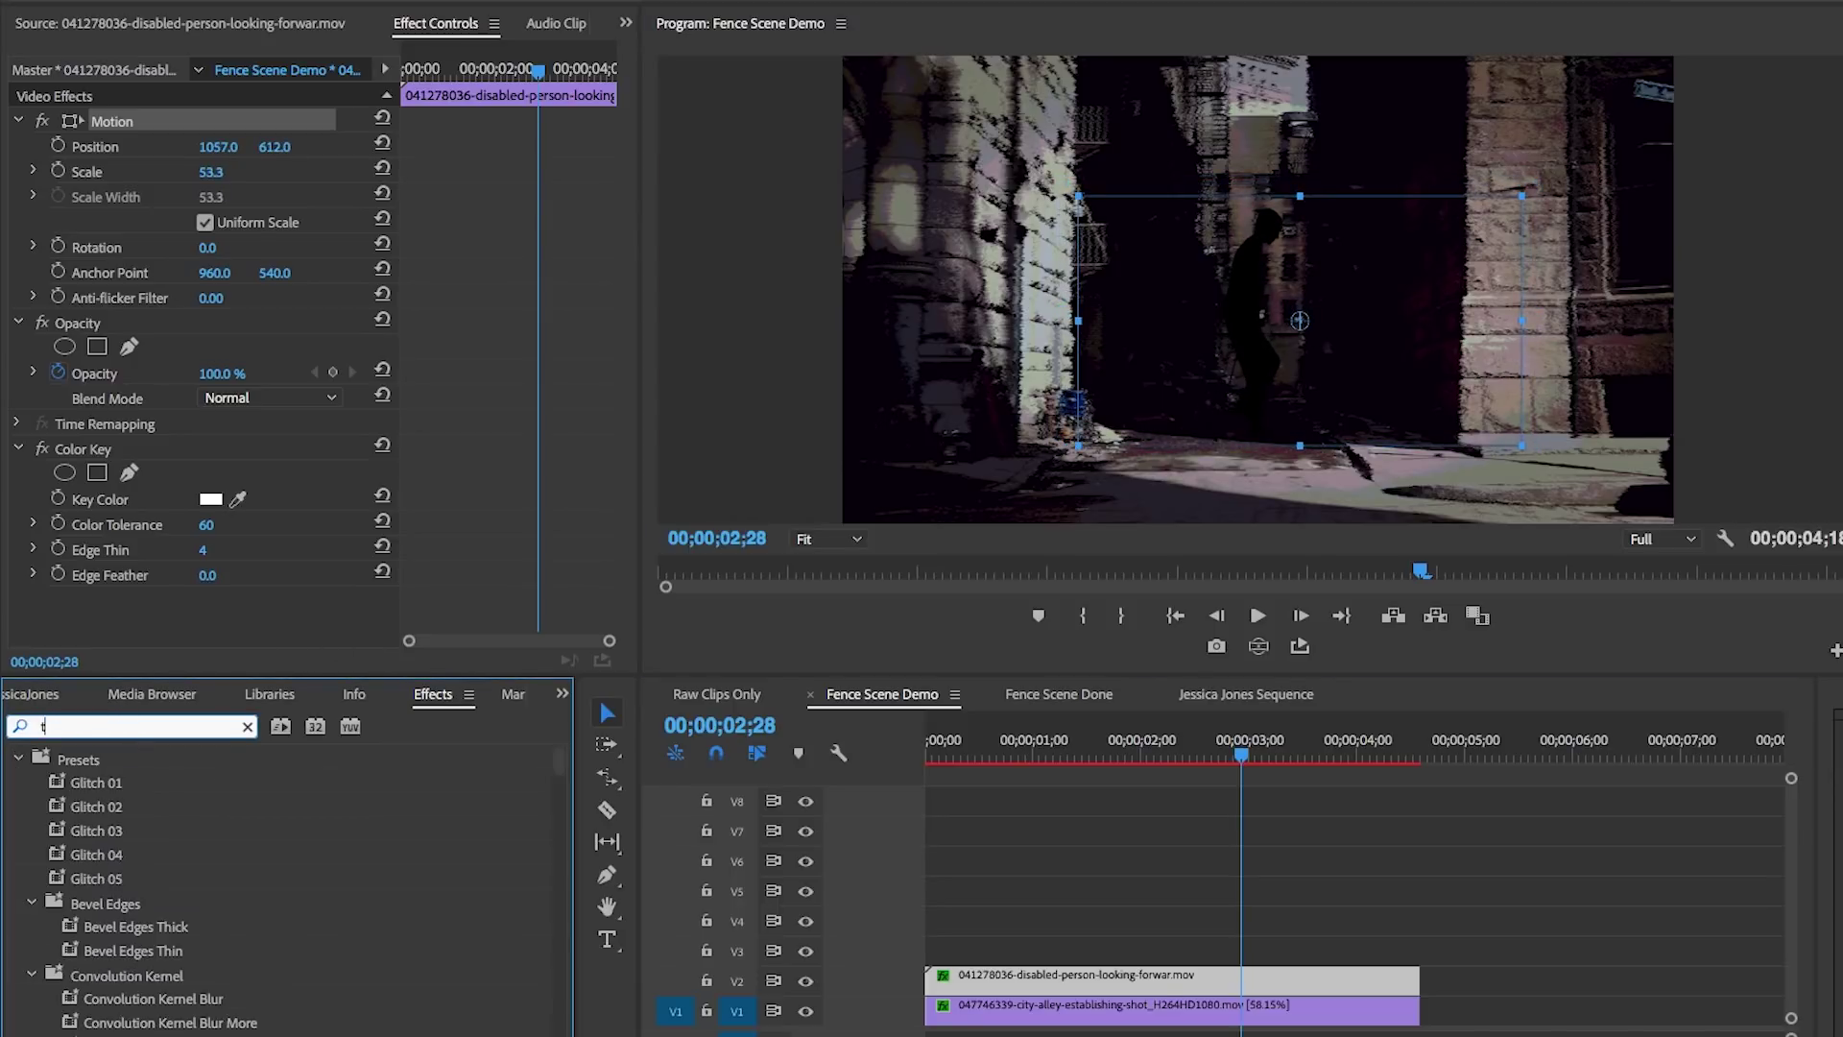
{"action": "type", "text": "int"}
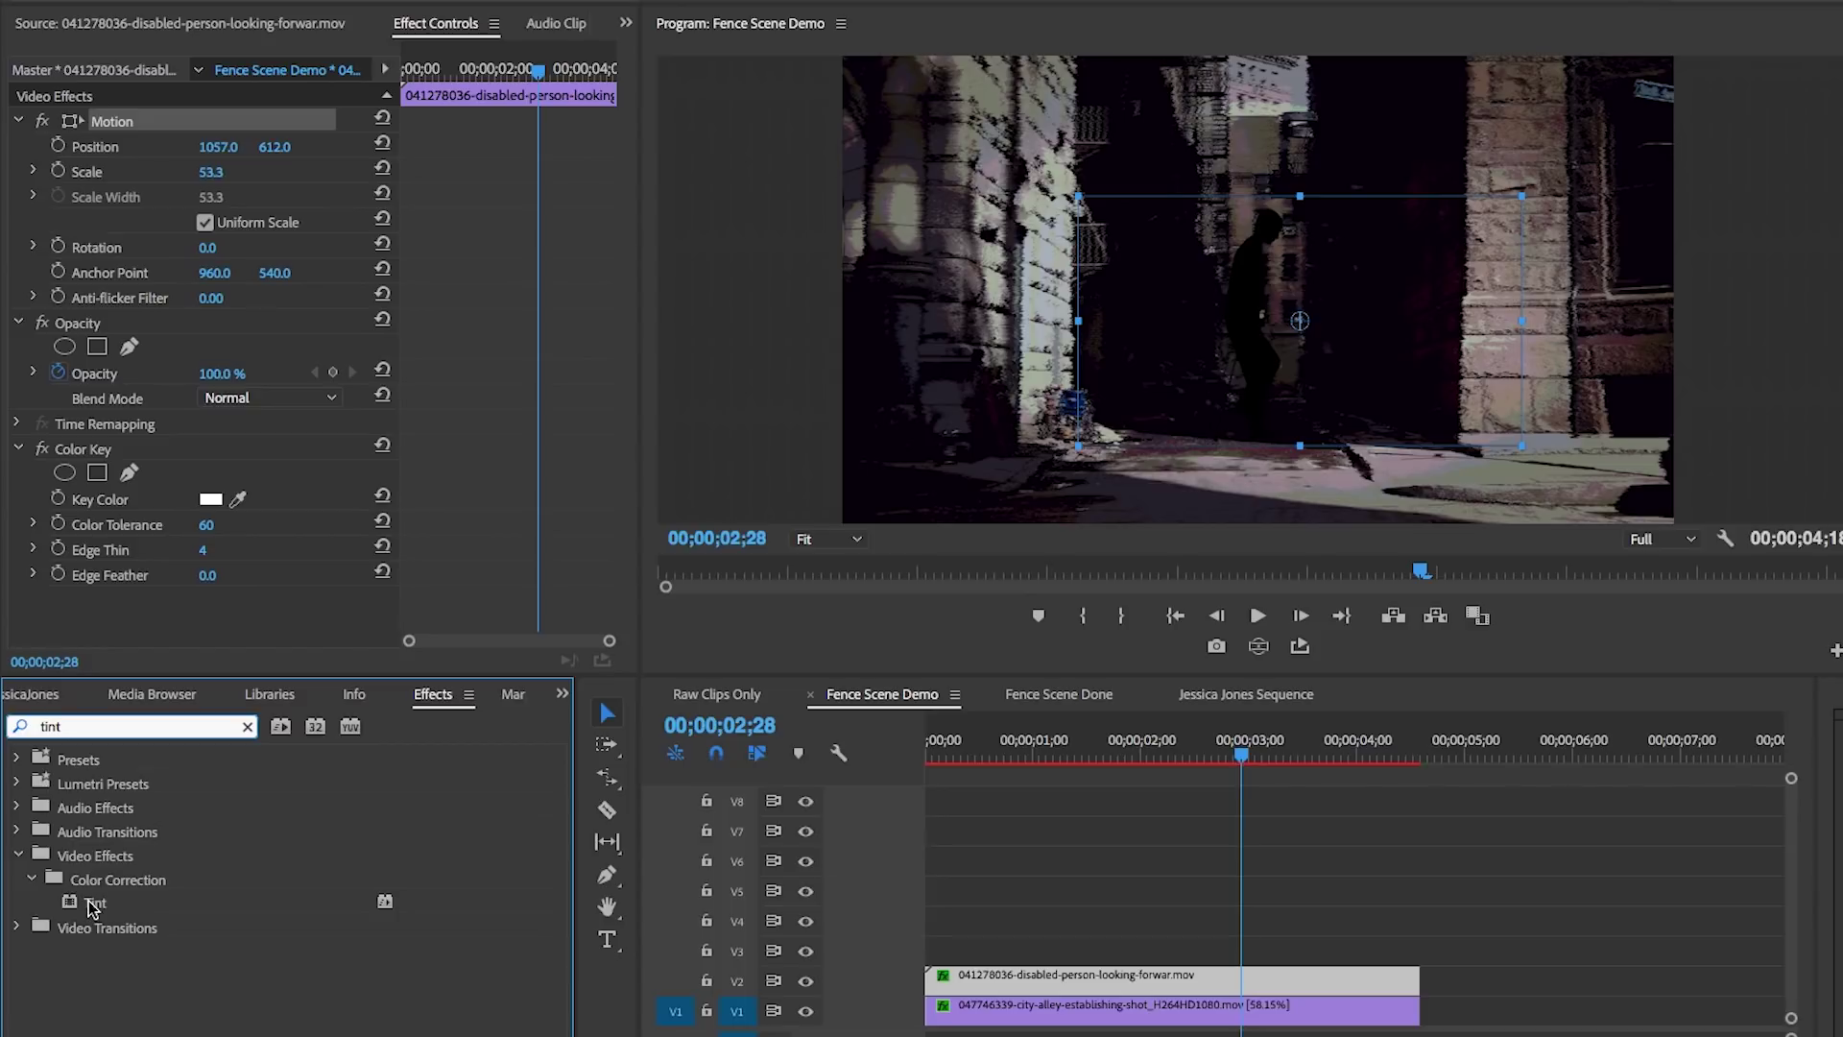
{"action": "double_click", "coordinate": [135, 902]}
{"action": "scroll", "coordinate": [362, 577], "scroll_direction": "down", "scroll_amount": 2}
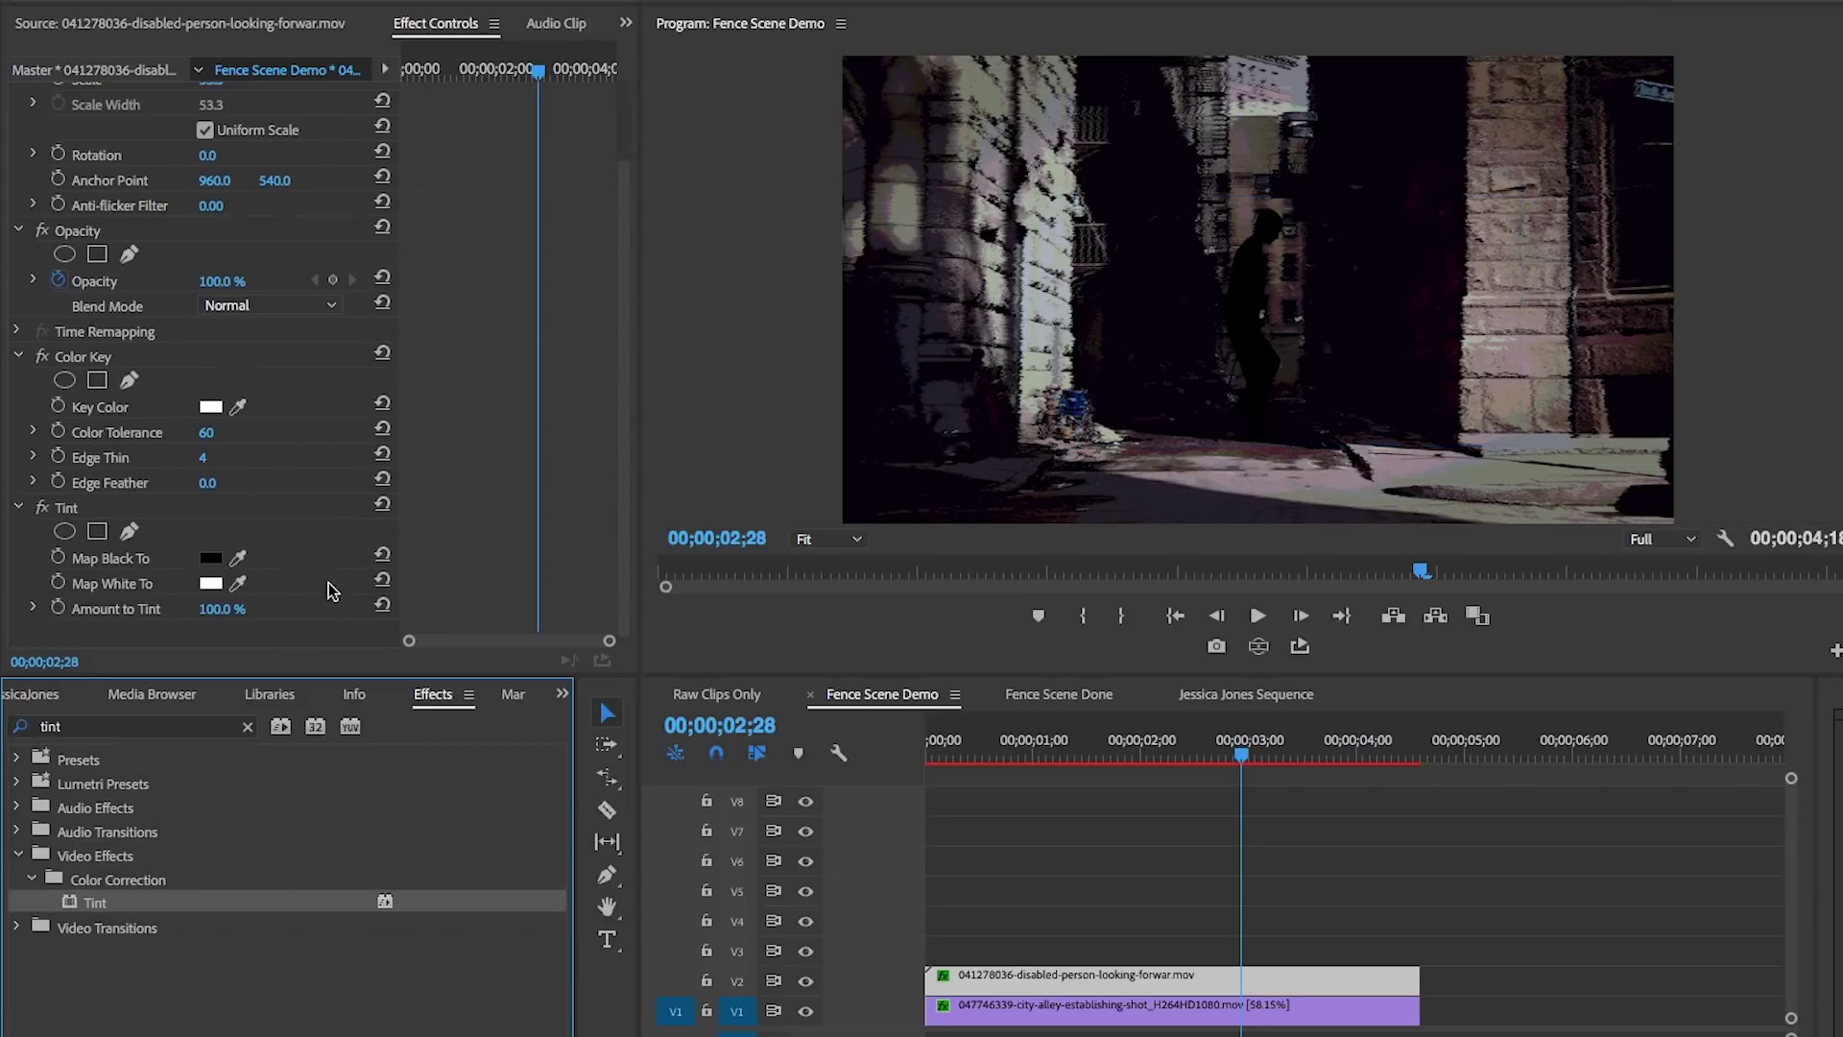
Step: Sample a dark shade from the alley as the silhouette Tint's Map Black To color and collapse the clip's effect settings
{"action": "left_click", "coordinate": [237, 558]}
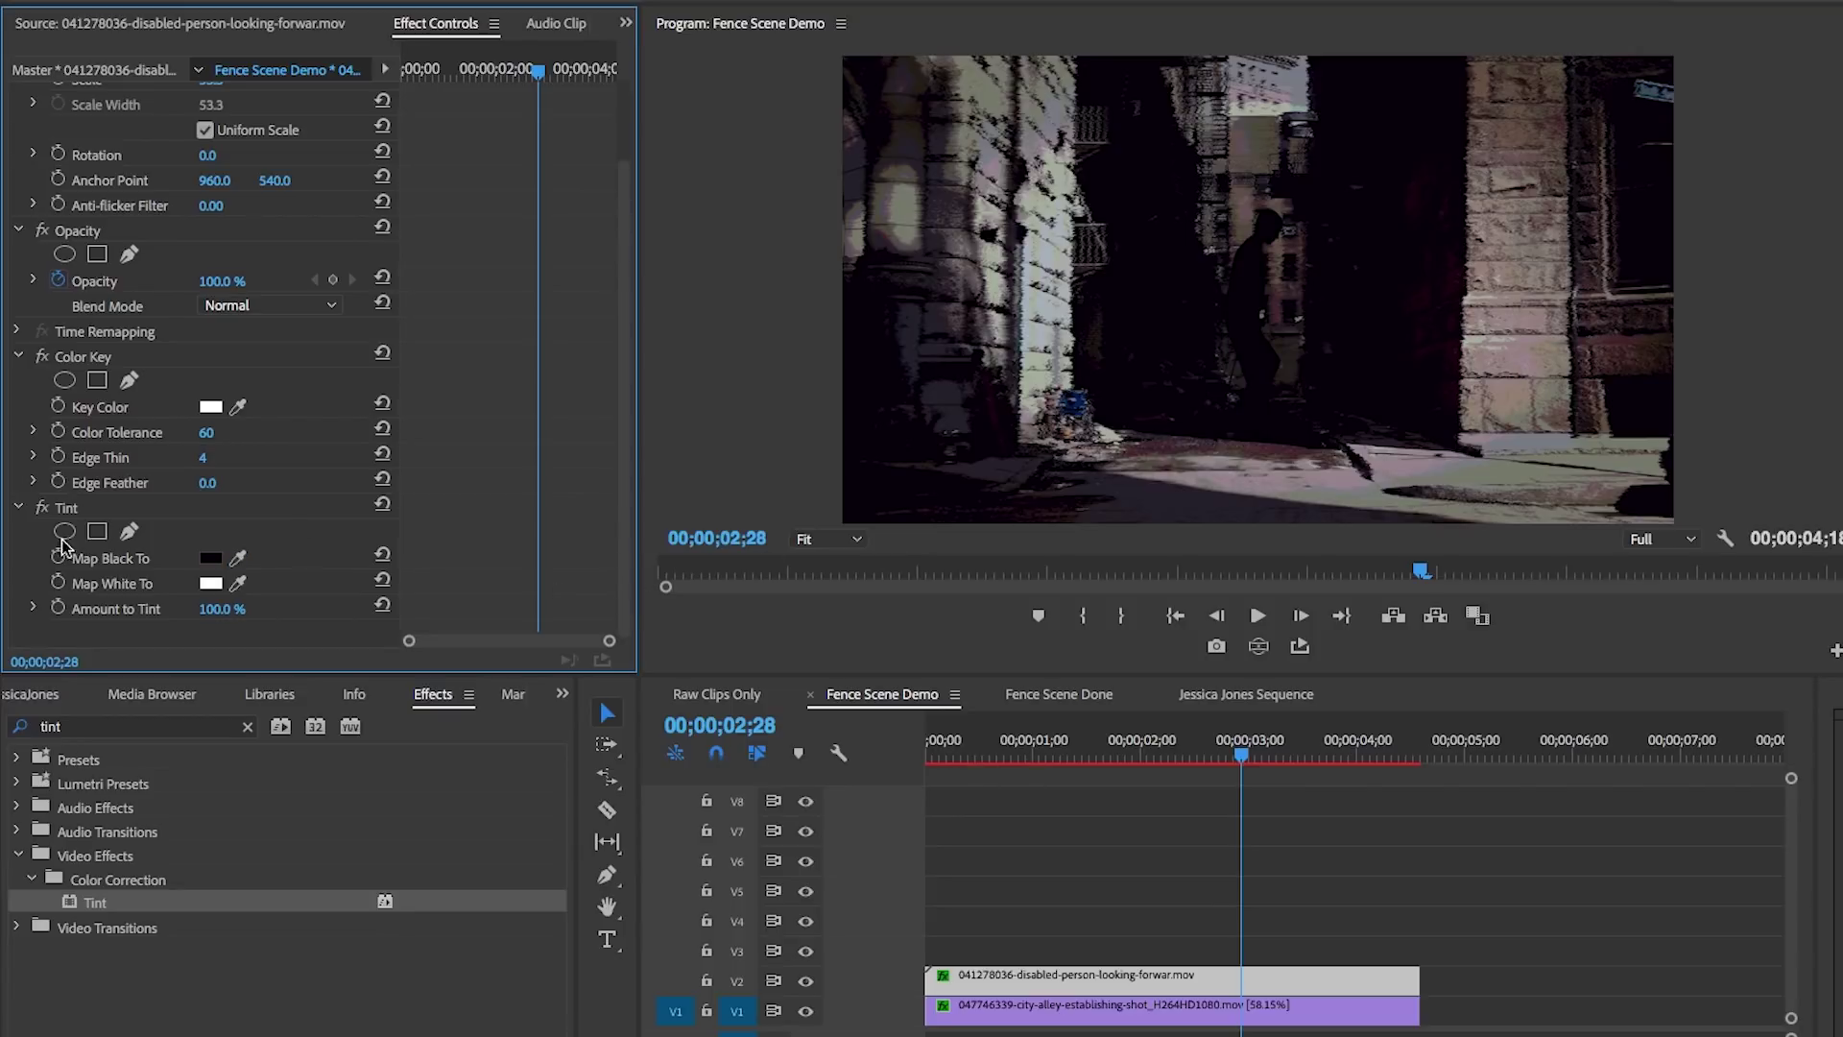
{"action": "left_click", "coordinate": [20, 510]}
{"action": "left_click", "coordinate": [17, 450]}
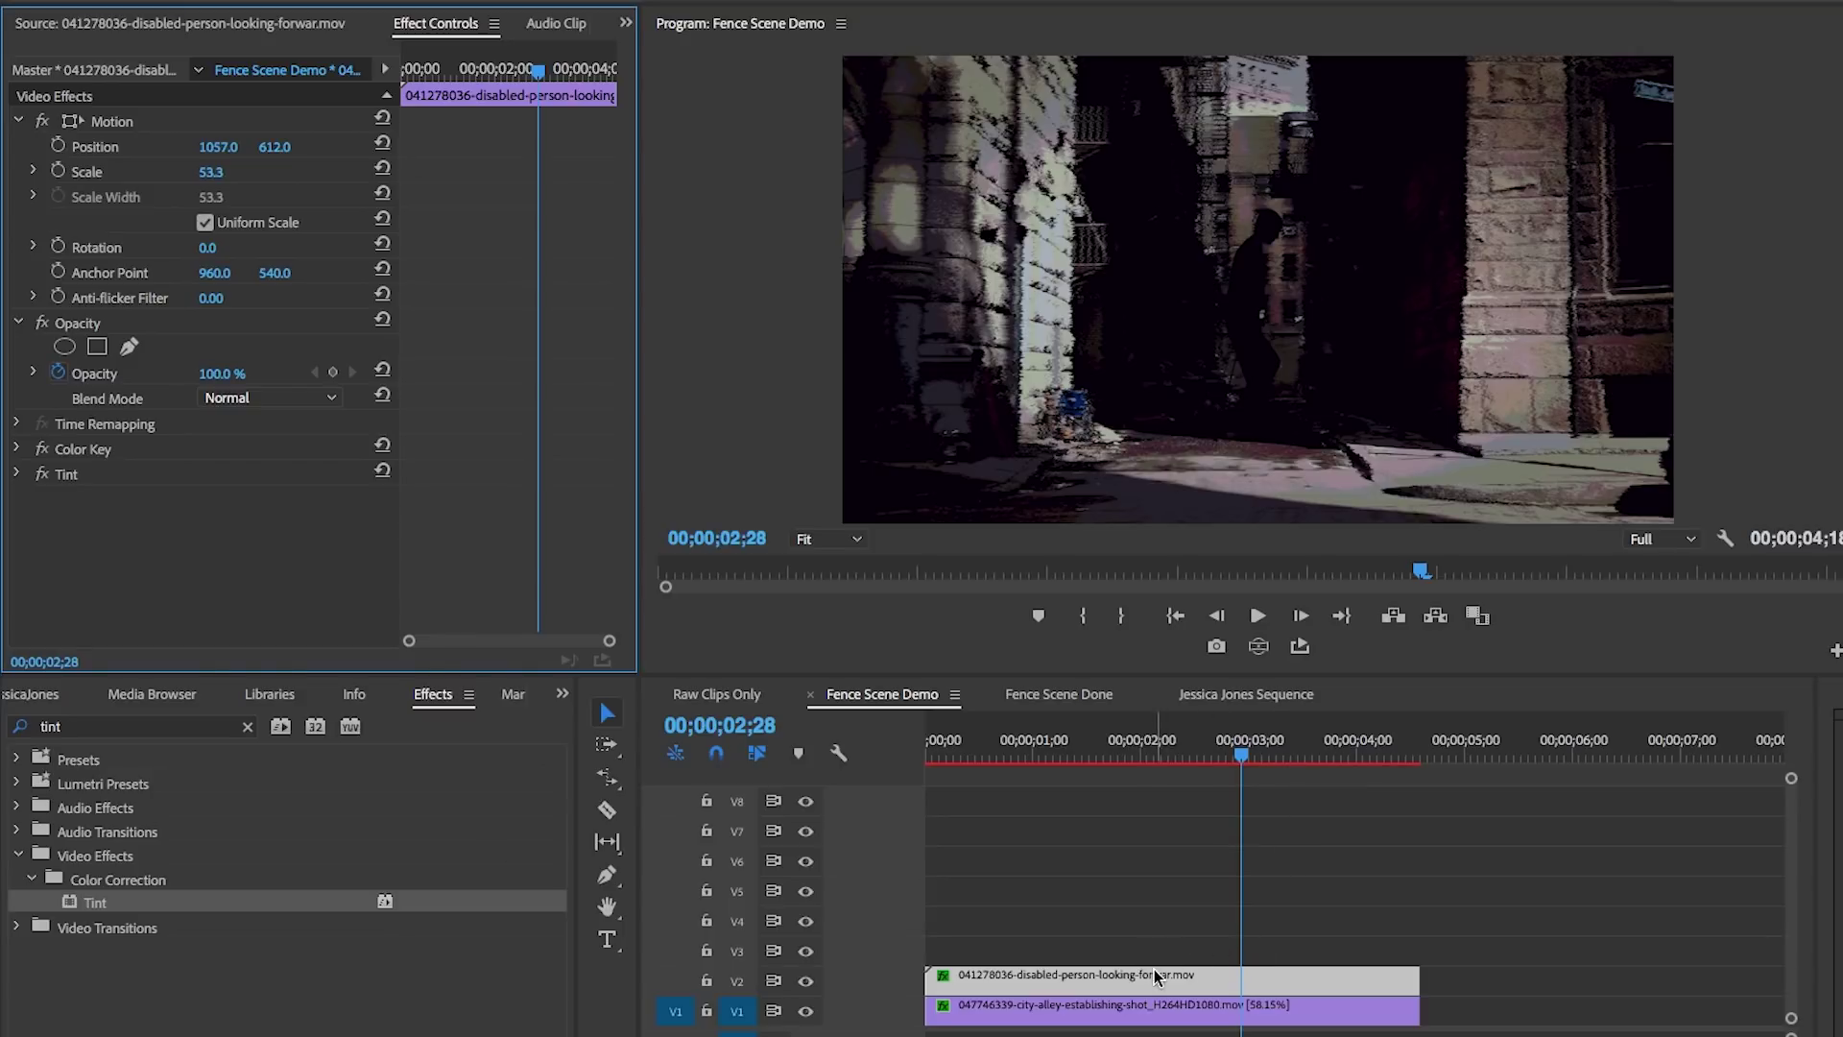
Step: Copy Turbulent Displace from the alley clip on V1 and paste it onto the silhouette clip on V2
{"action": "left_click", "coordinate": [1200, 1020]}
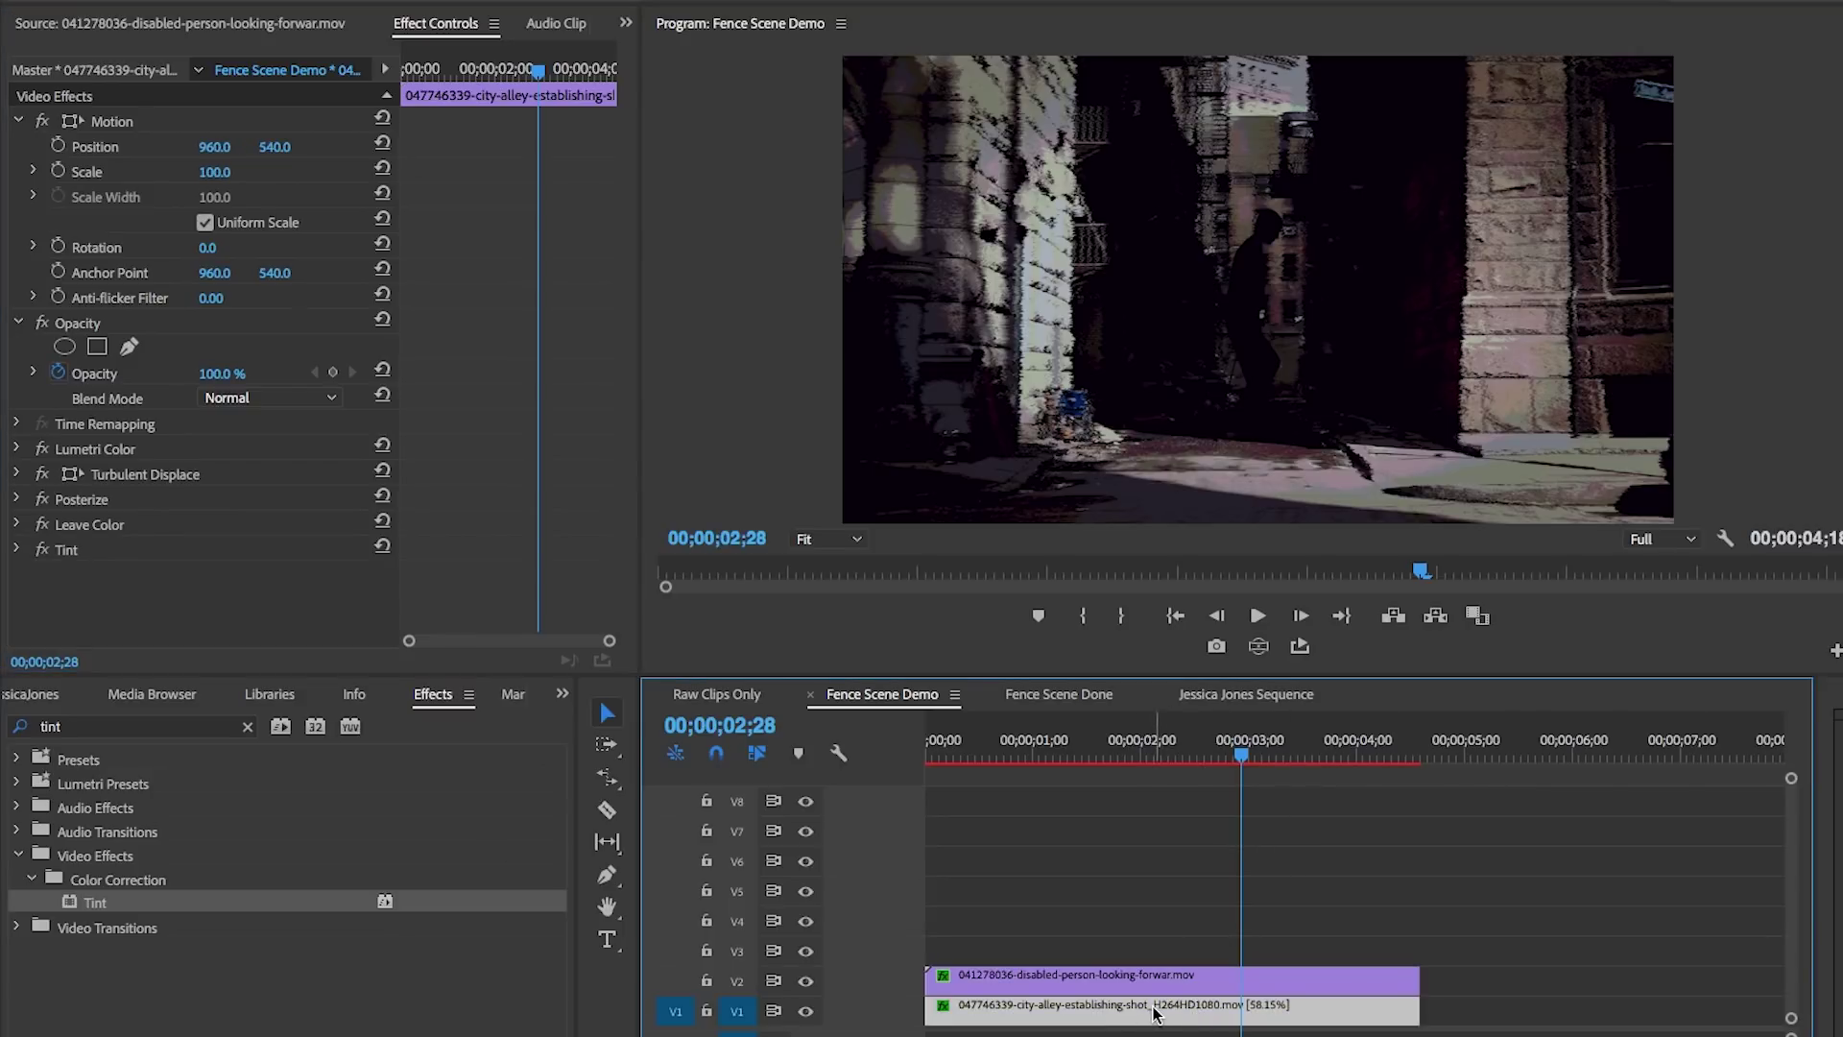
{"action": "left_click", "coordinate": [154, 480]}
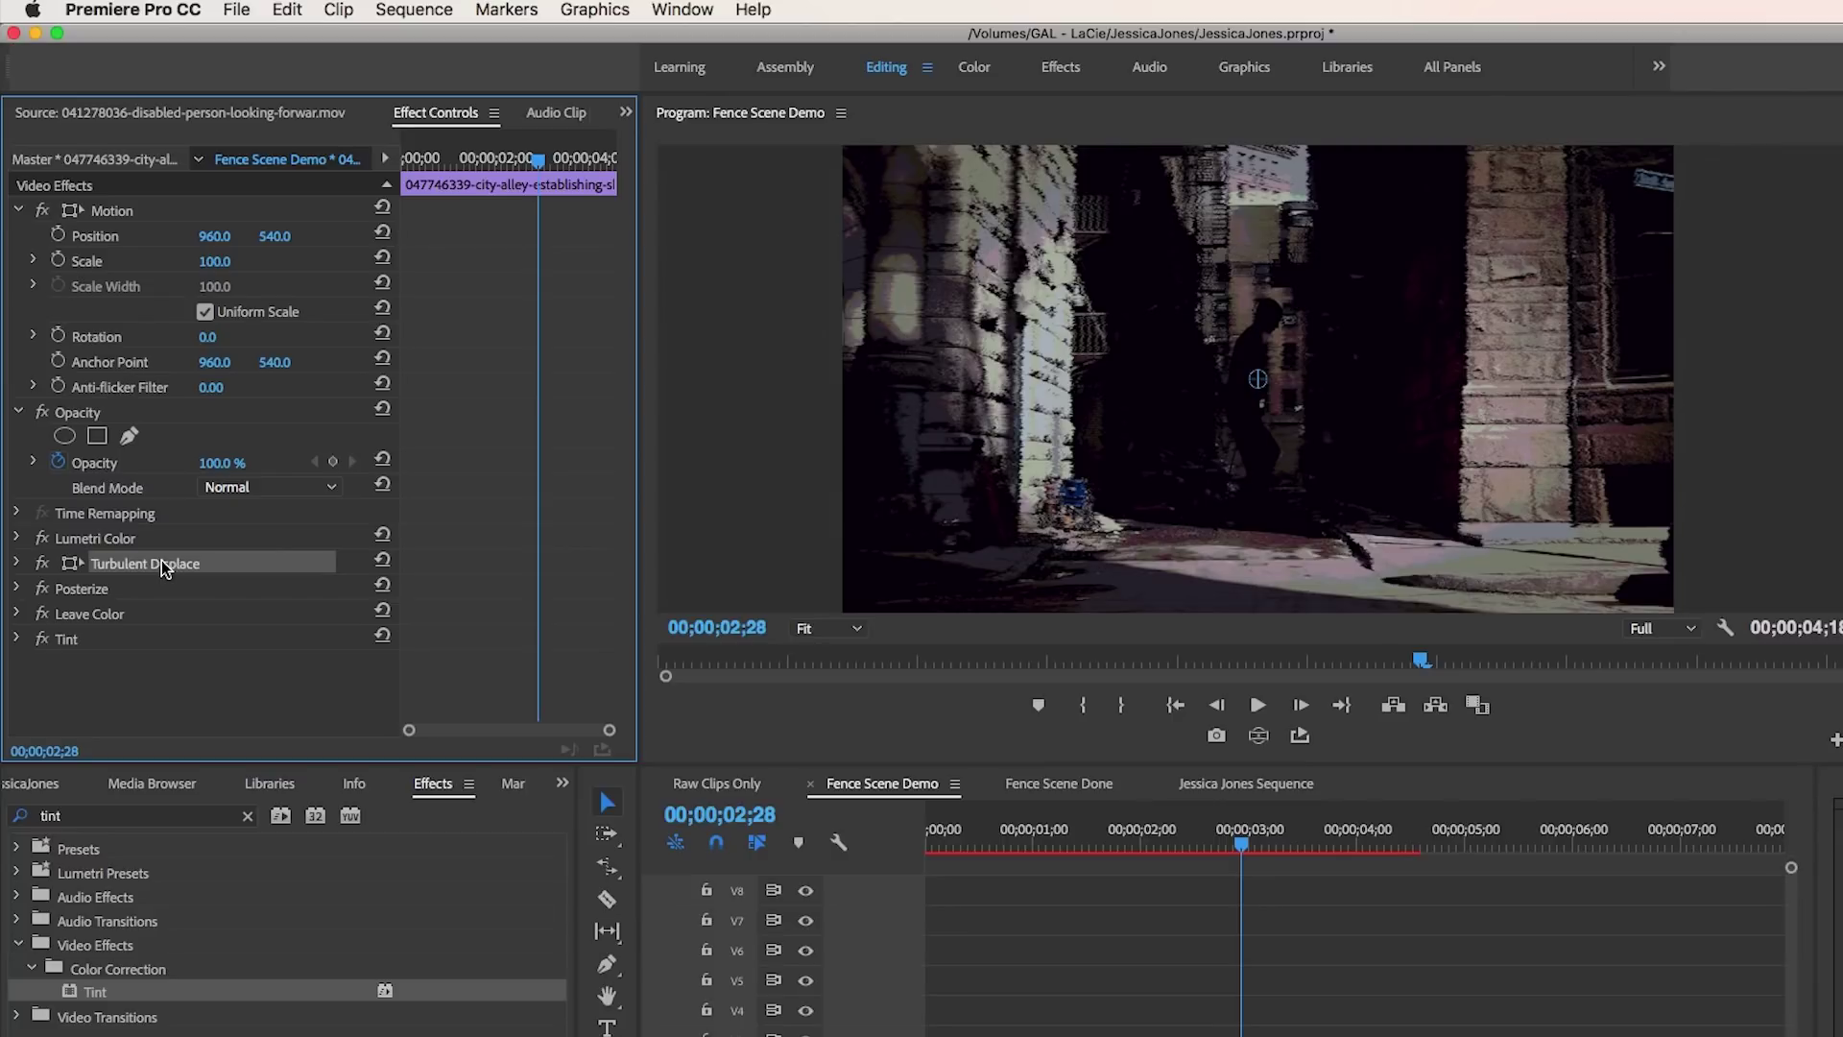
{"action": "left_click", "coordinate": [283, 9]}
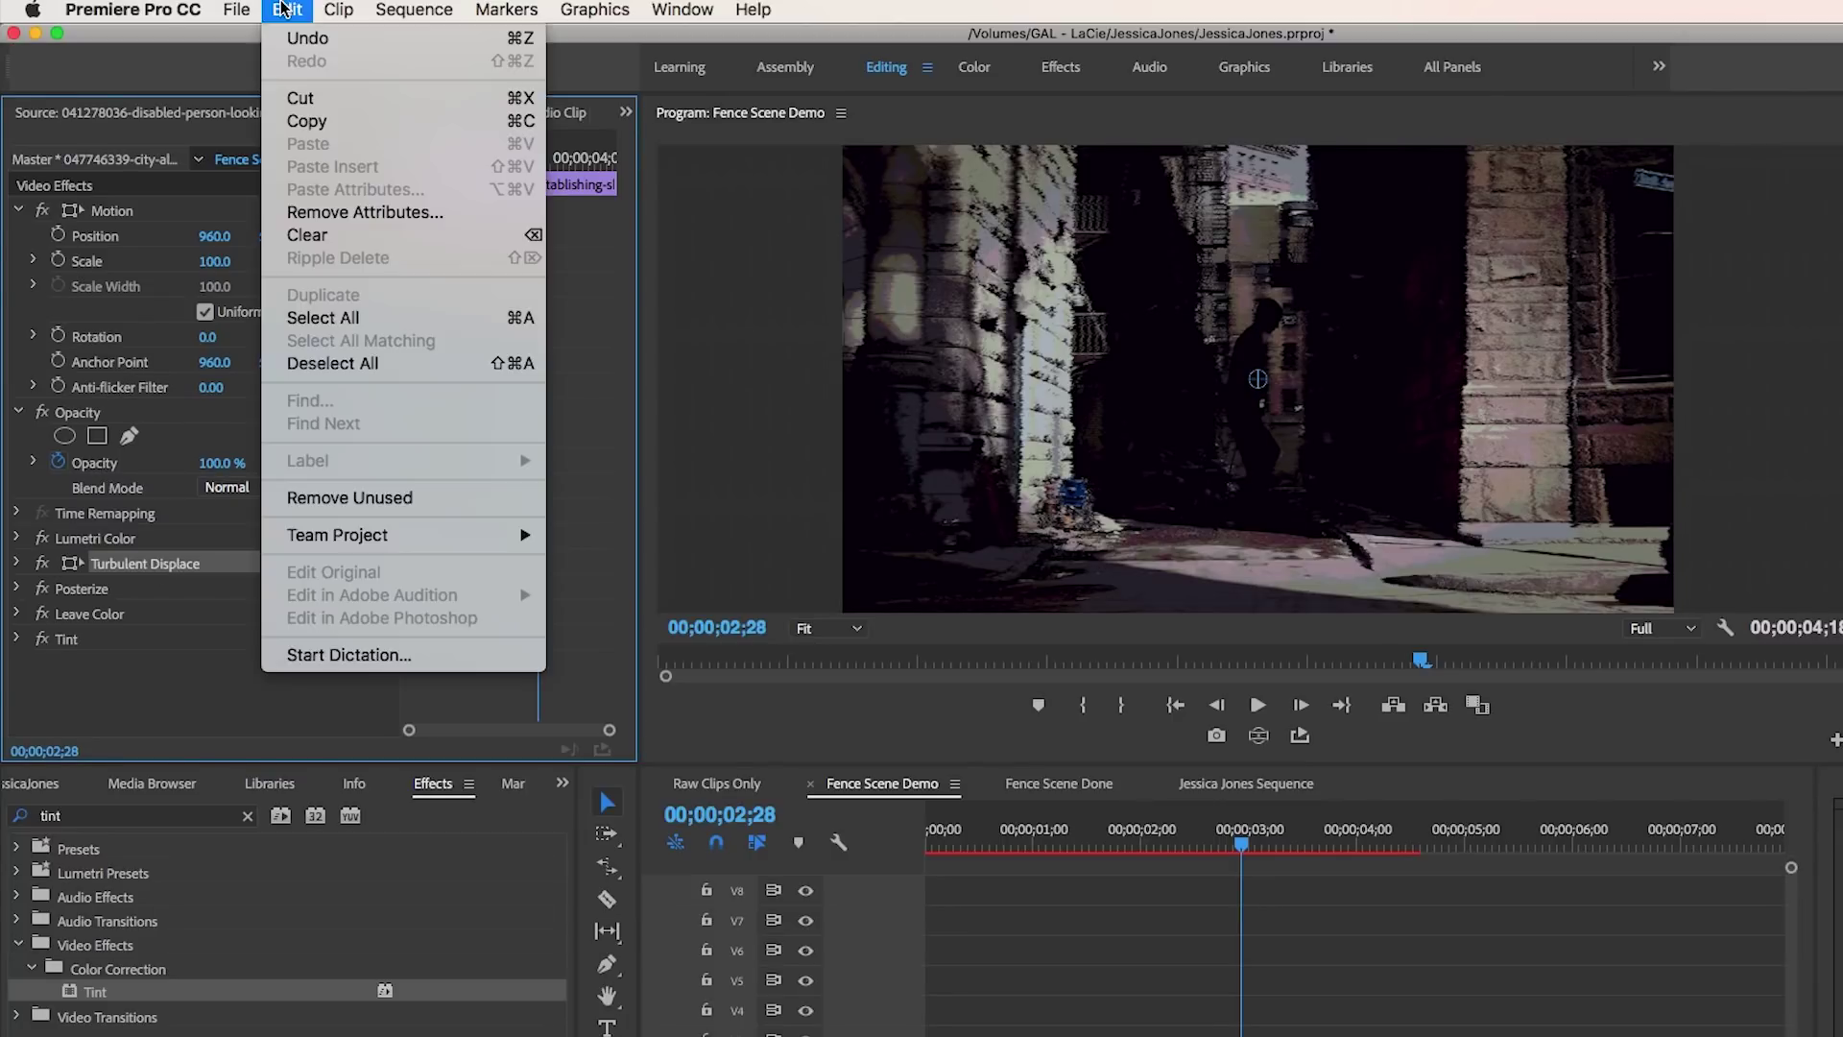
{"action": "left_click", "coordinate": [306, 121]}
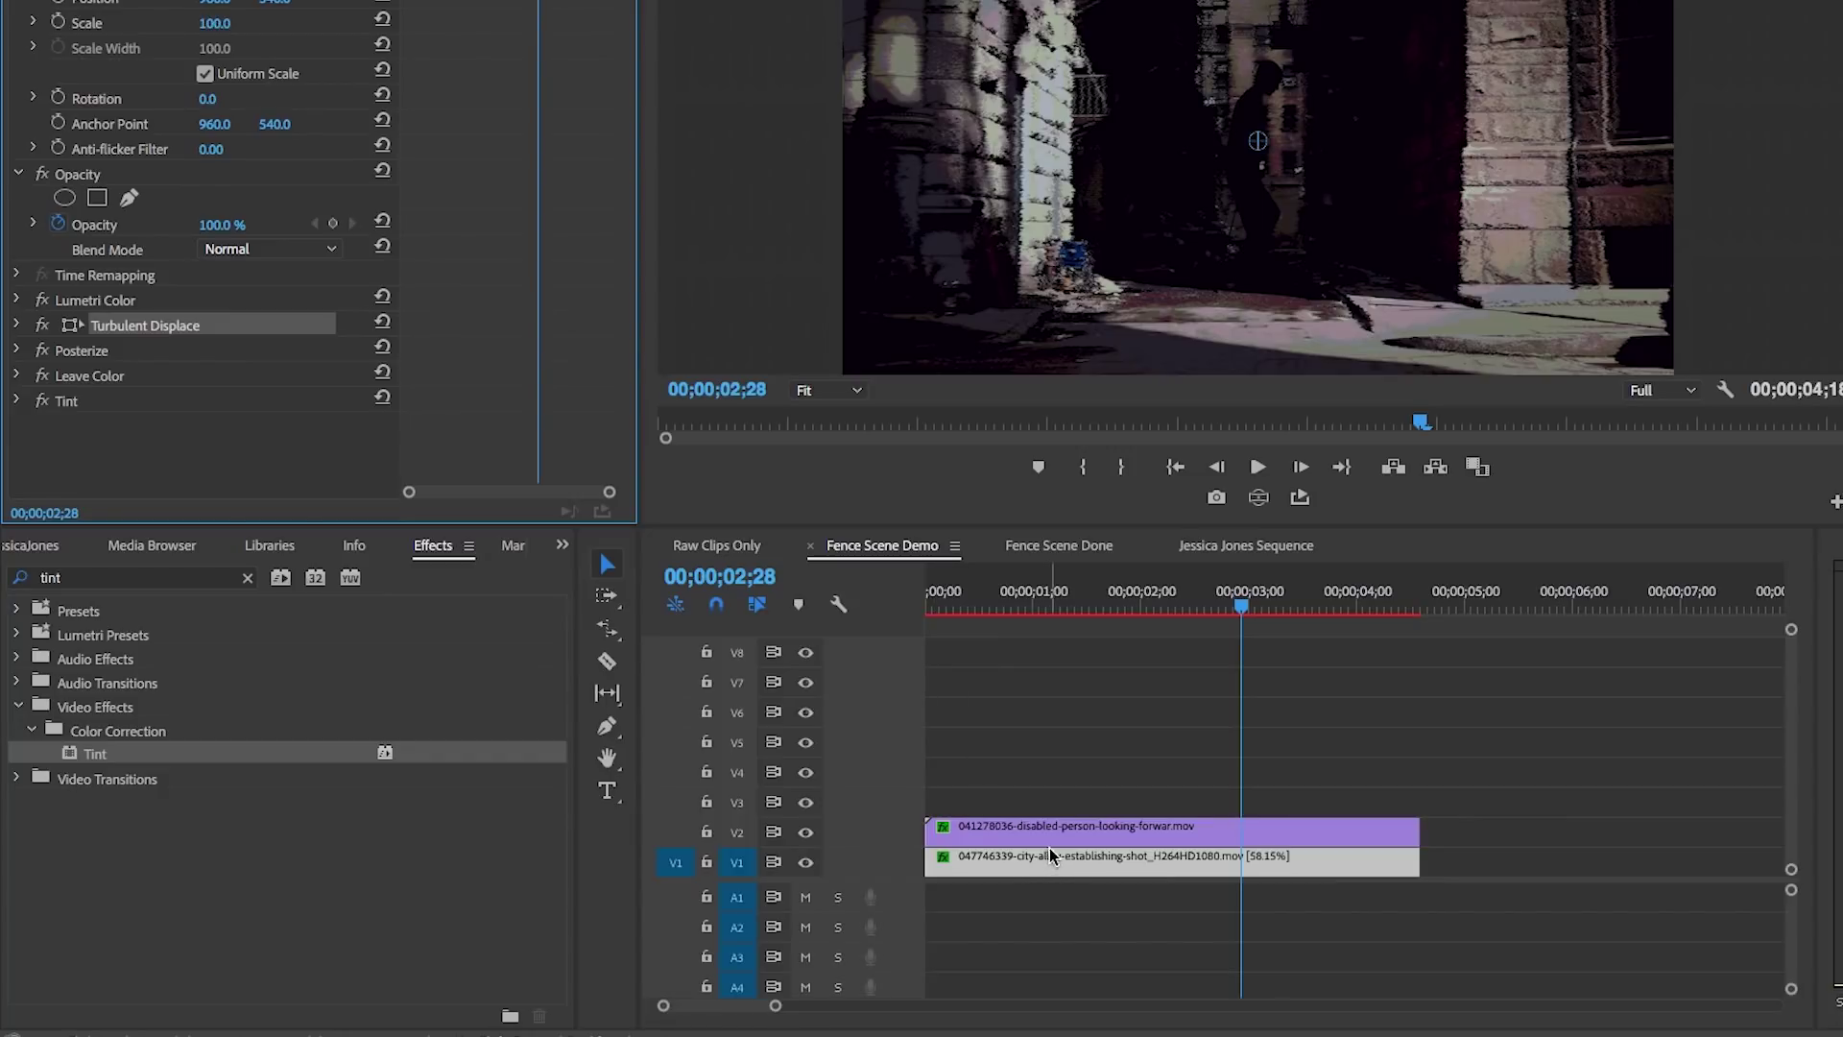
{"action": "left_click", "coordinate": [1051, 855]}
{"action": "left_click", "coordinate": [109, 415]}
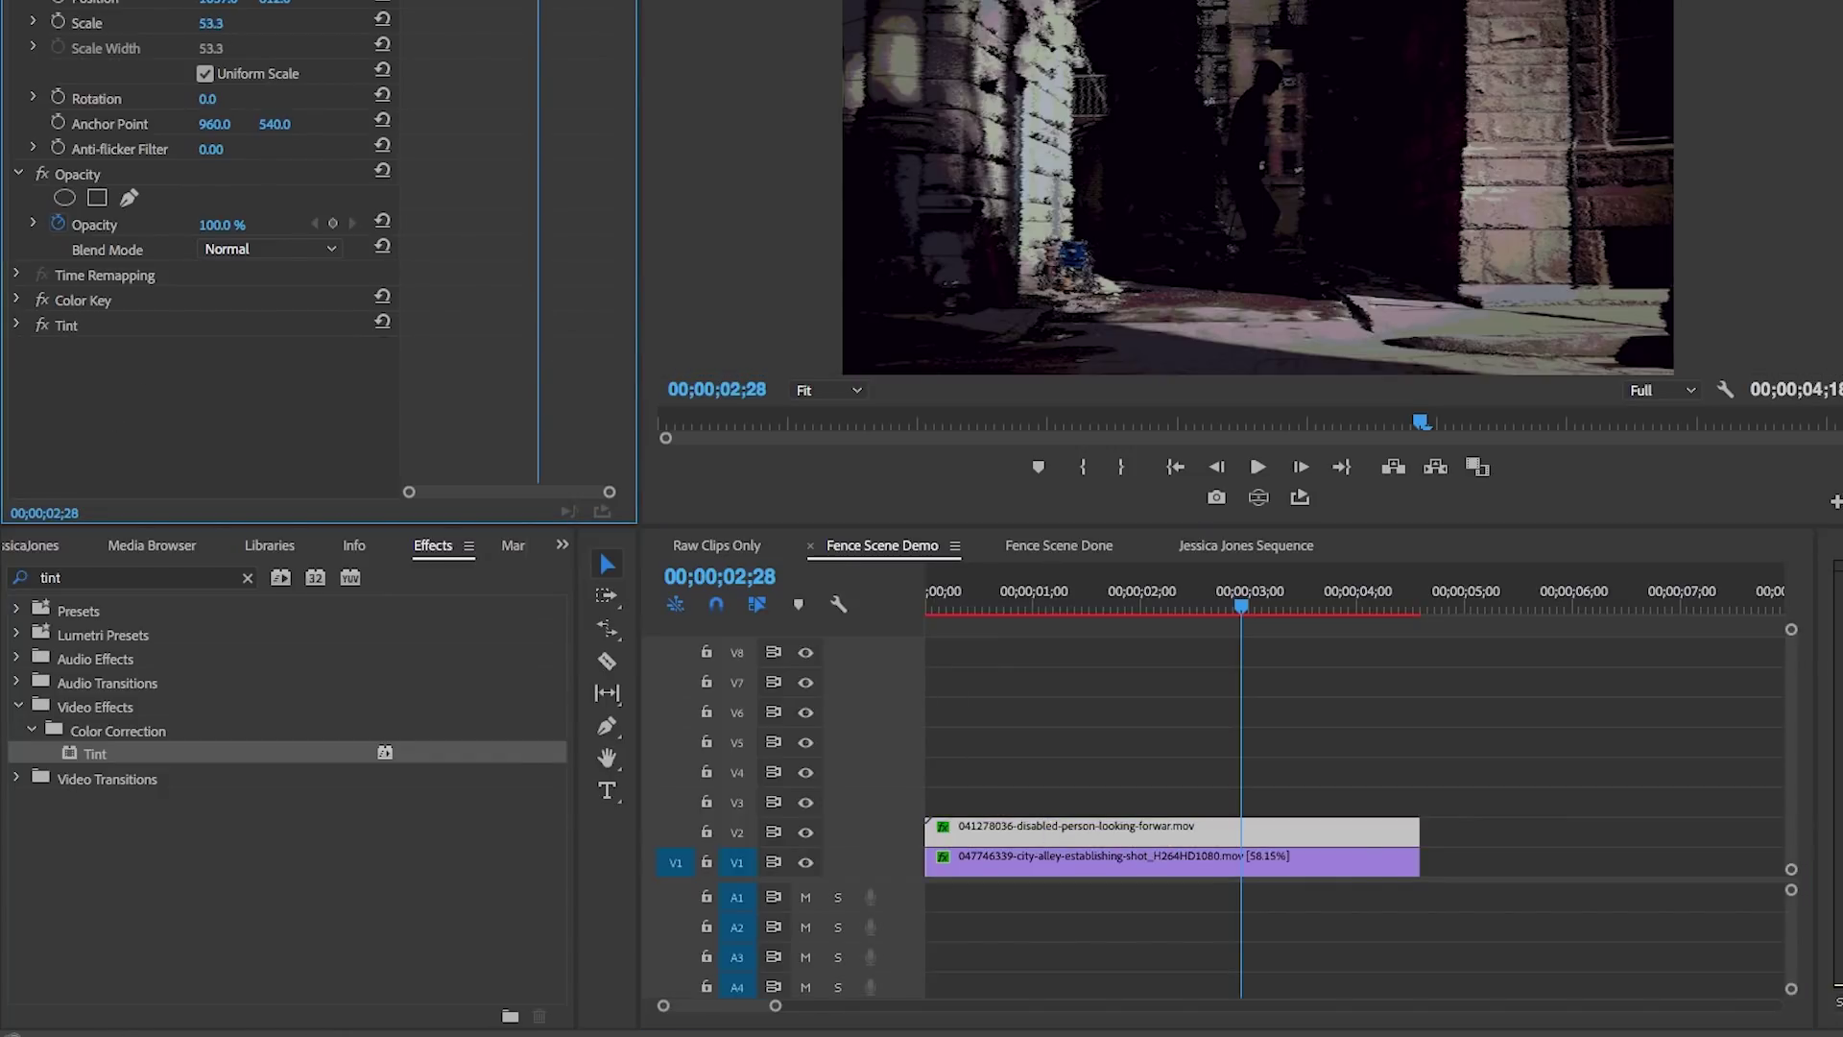
{"action": "left_click", "coordinate": [287, 8]}
{"action": "left_click", "coordinate": [305, 140]}
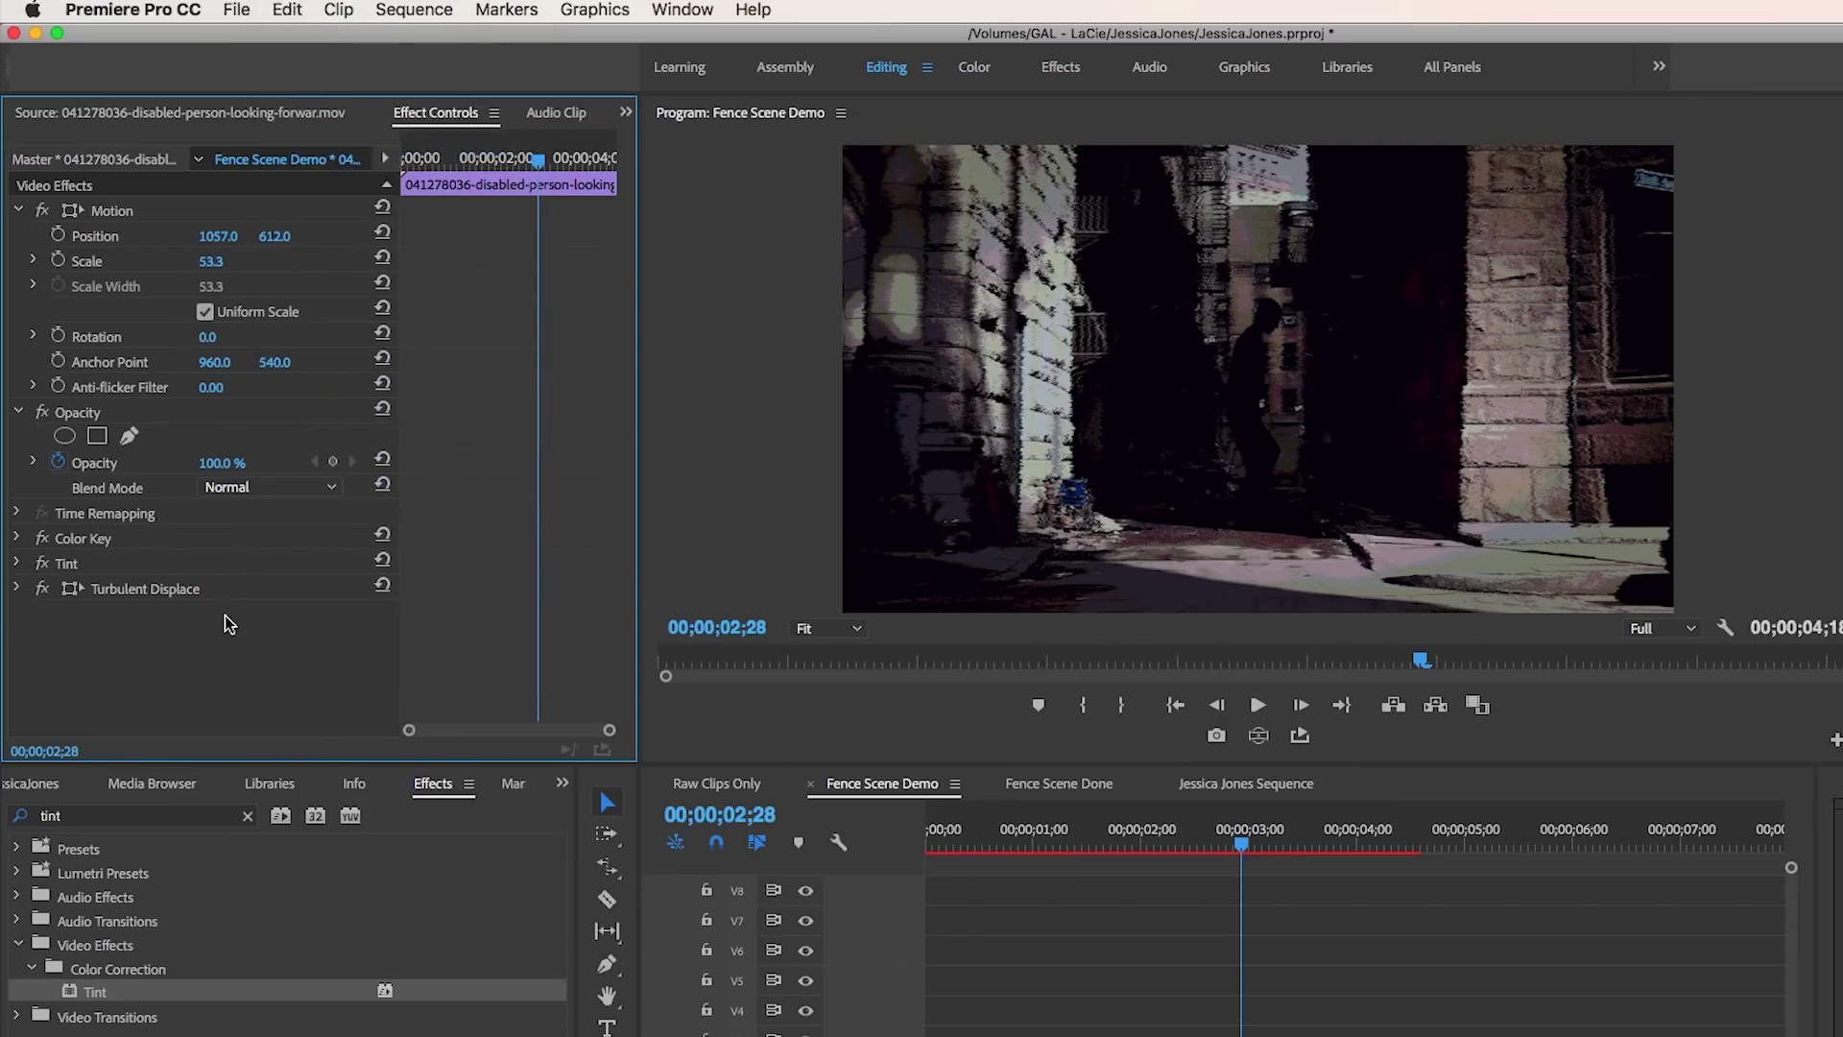
Step: Inspect the silhouette's edge at 150% preview zoom with Turbulent Displace switched off and on, and restore the Fit view
{"action": "left_click", "coordinate": [830, 627]}
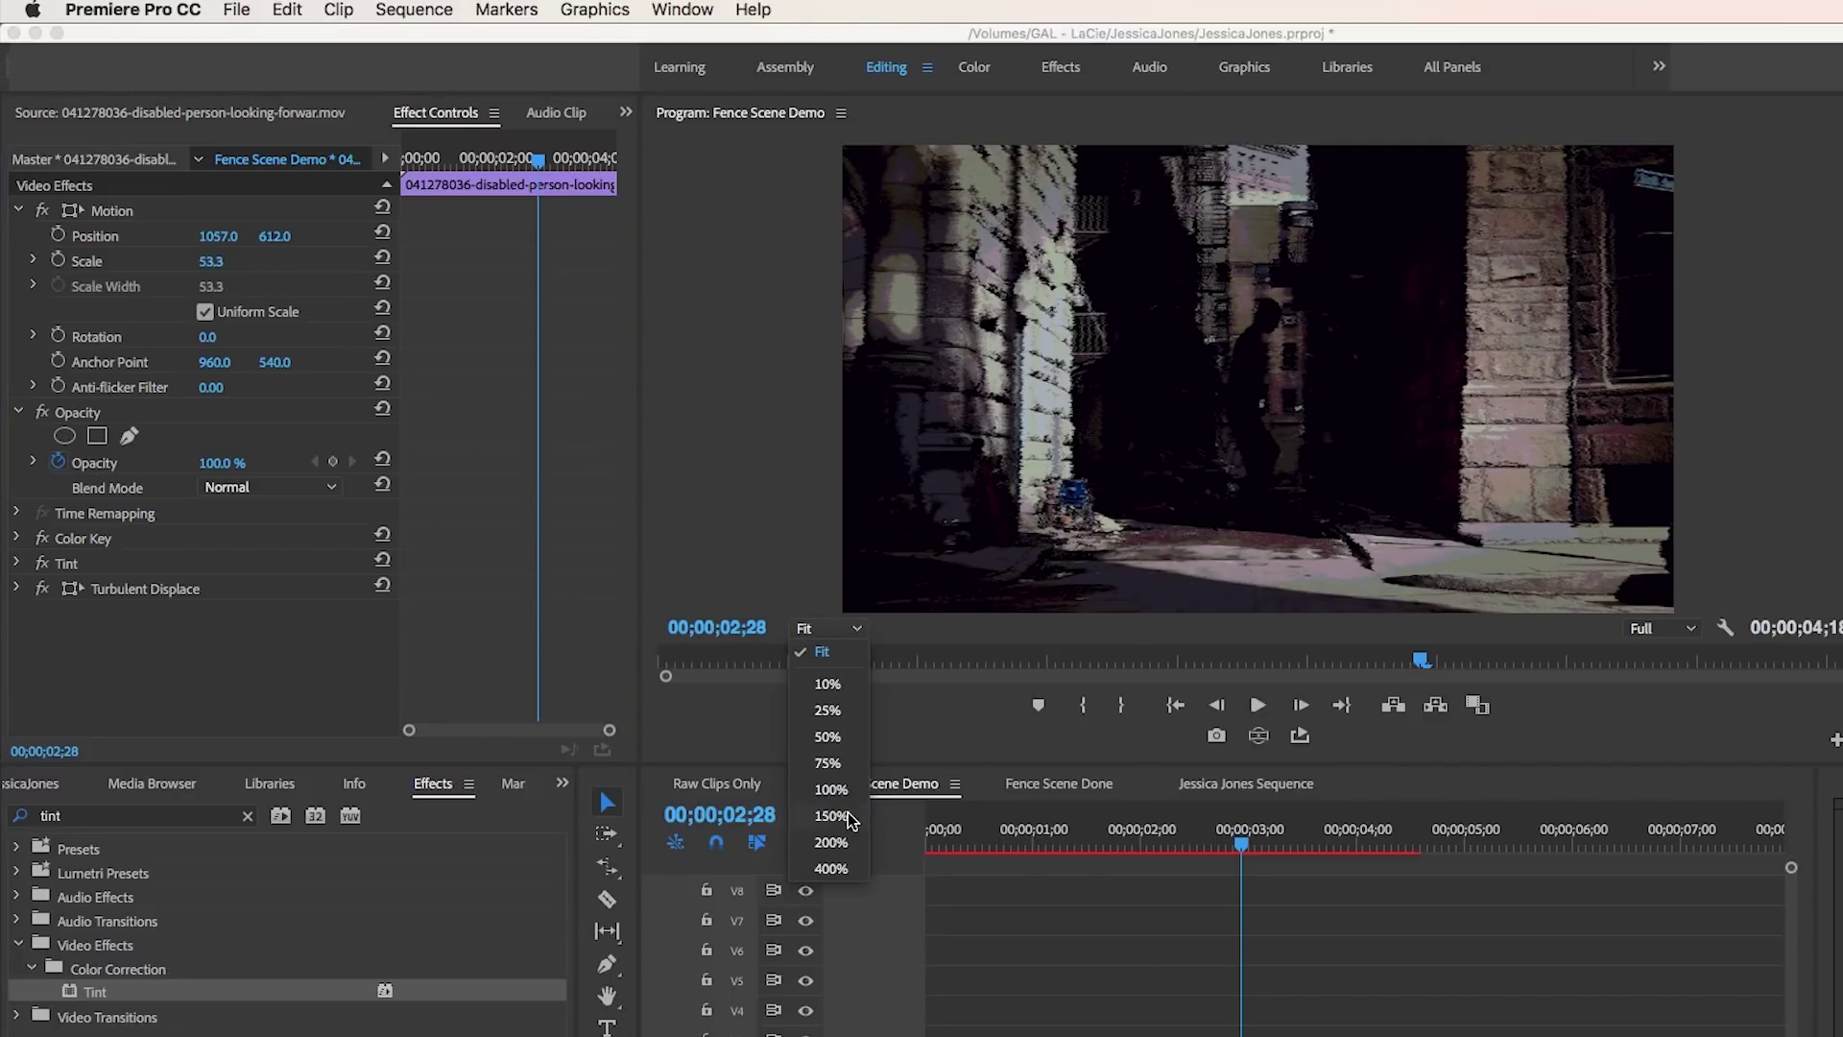
{"action": "left_click", "coordinate": [834, 809]}
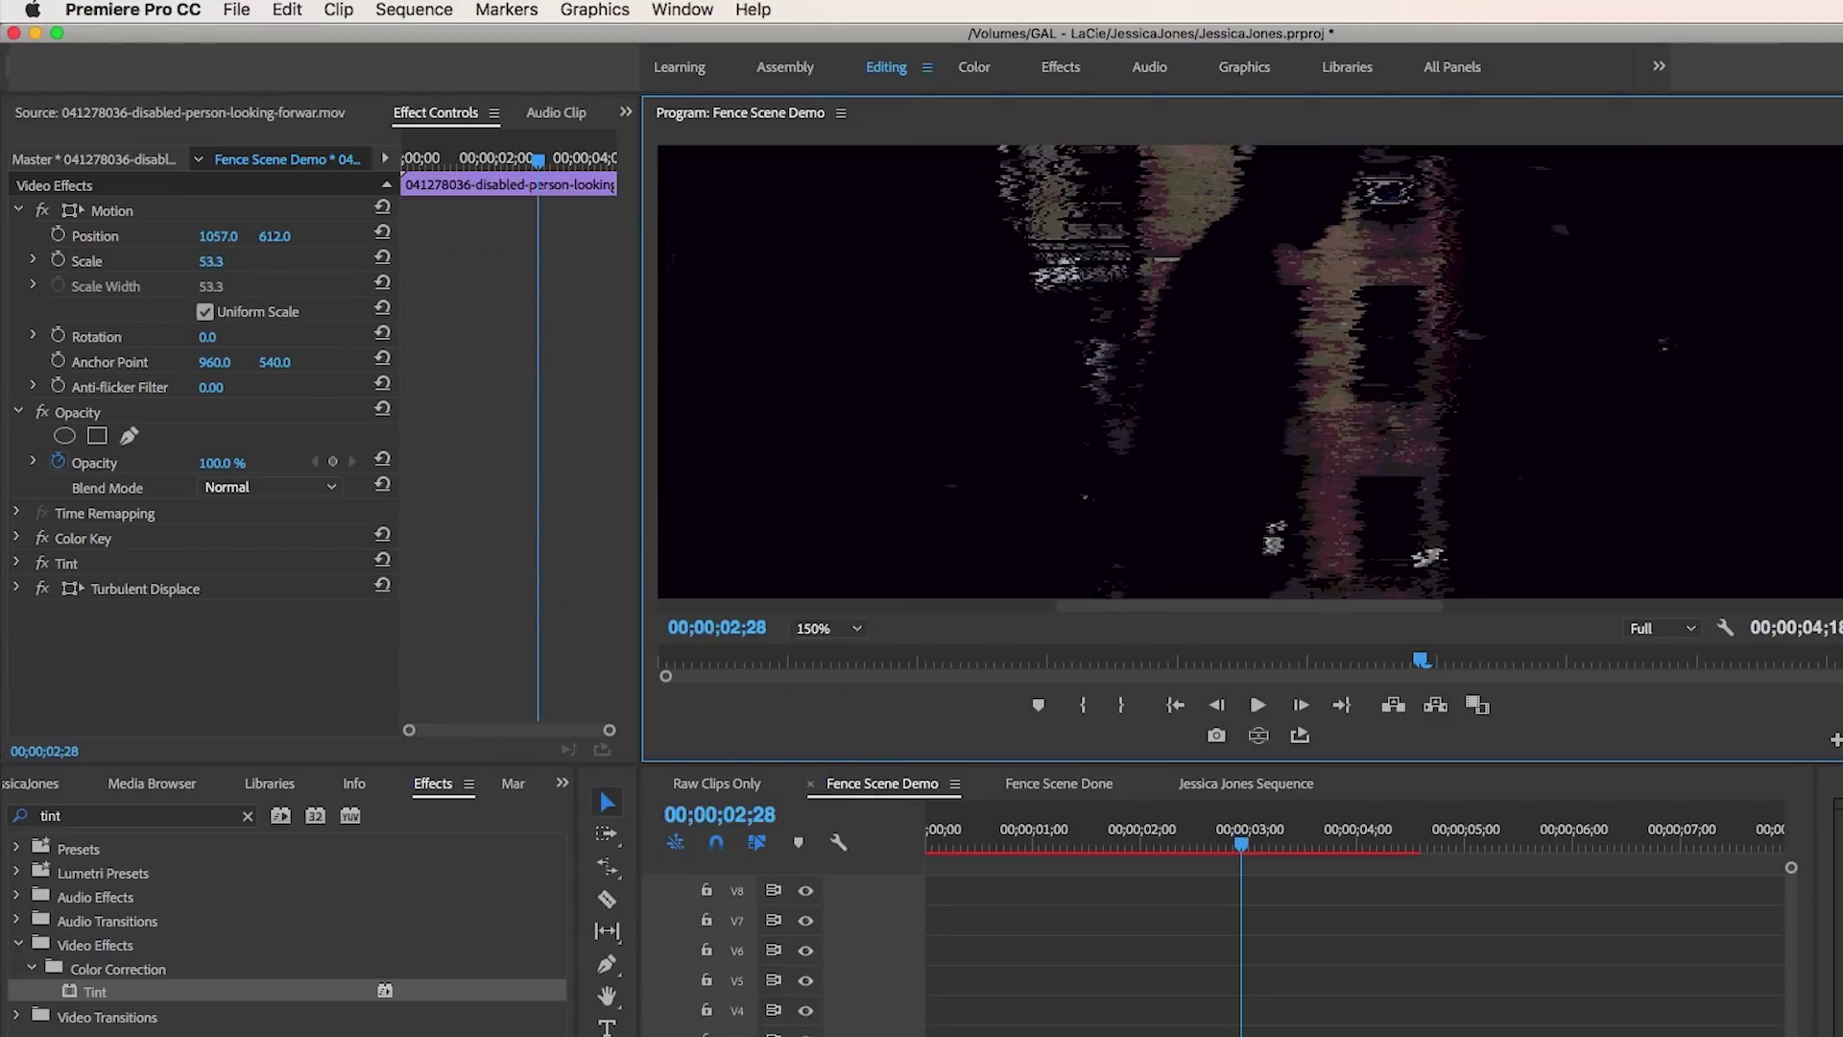
{"action": "left_click", "coordinate": [41, 590]}
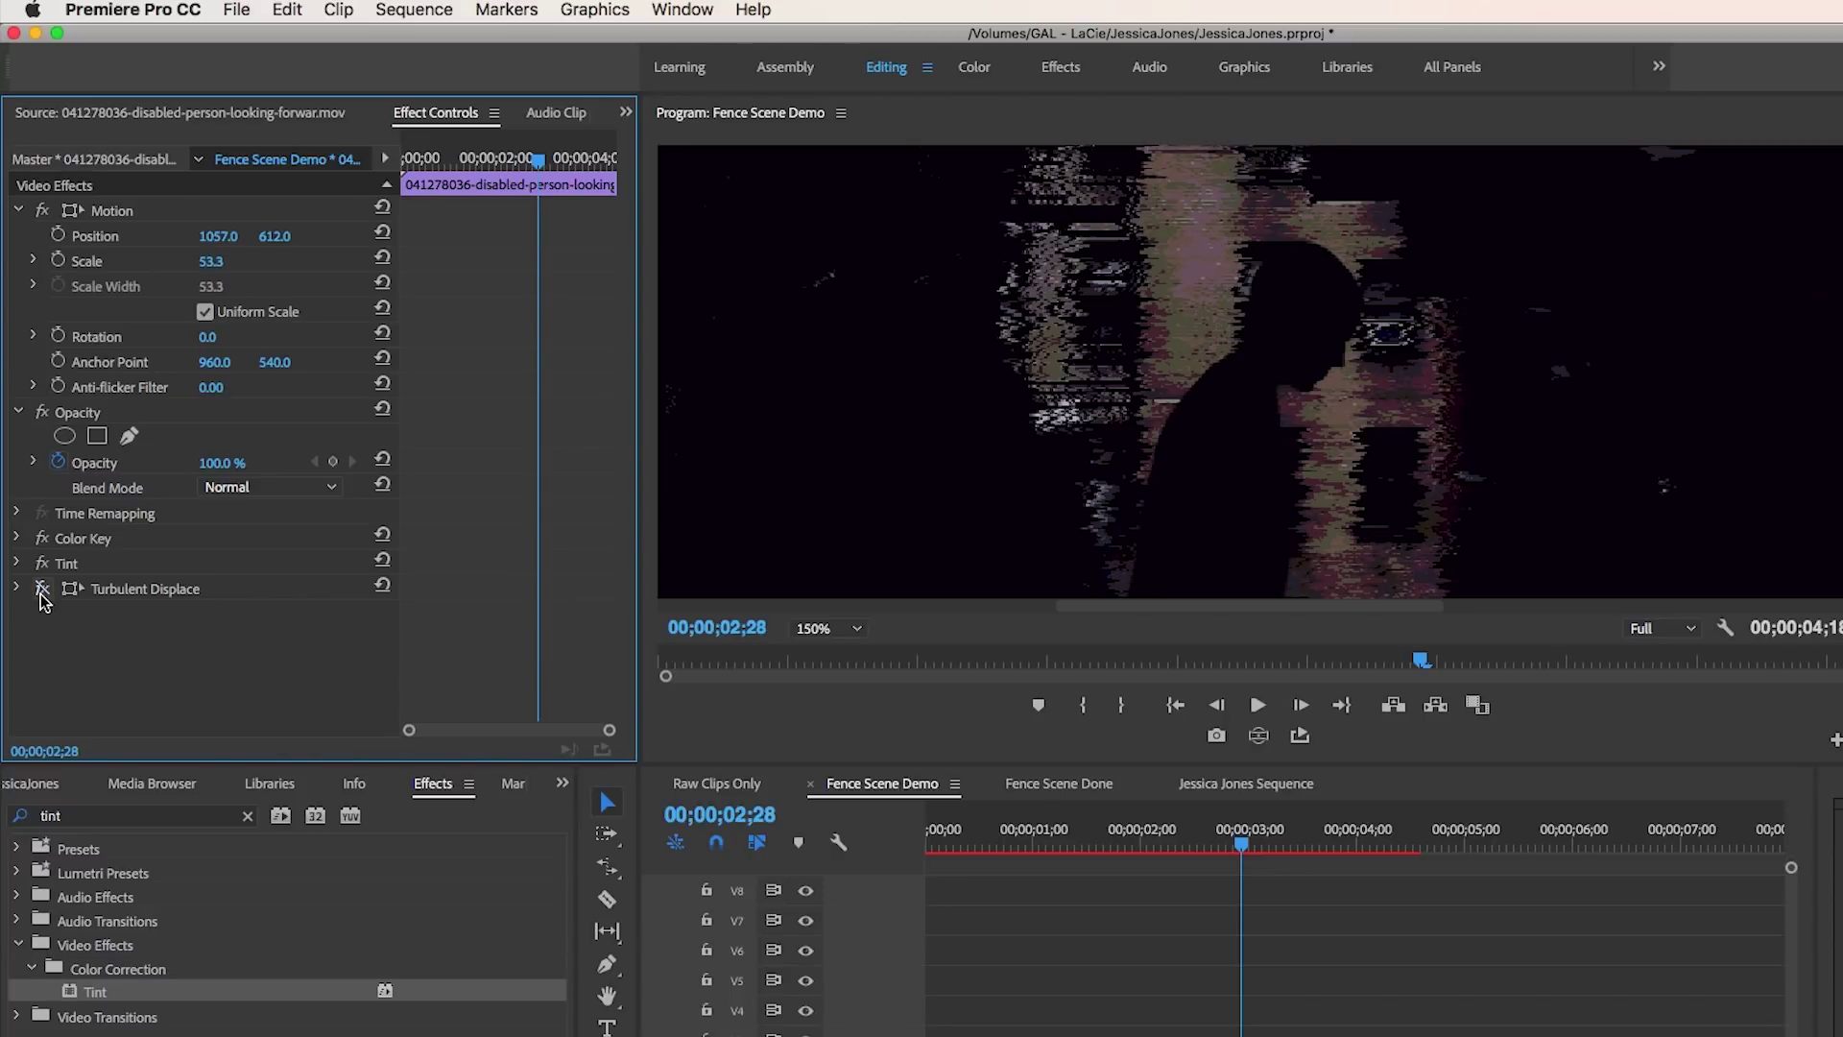
{"action": "left_click", "coordinate": [41, 598]}
{"action": "left_click", "coordinate": [824, 629]}
{"action": "left_click", "coordinate": [845, 653]}
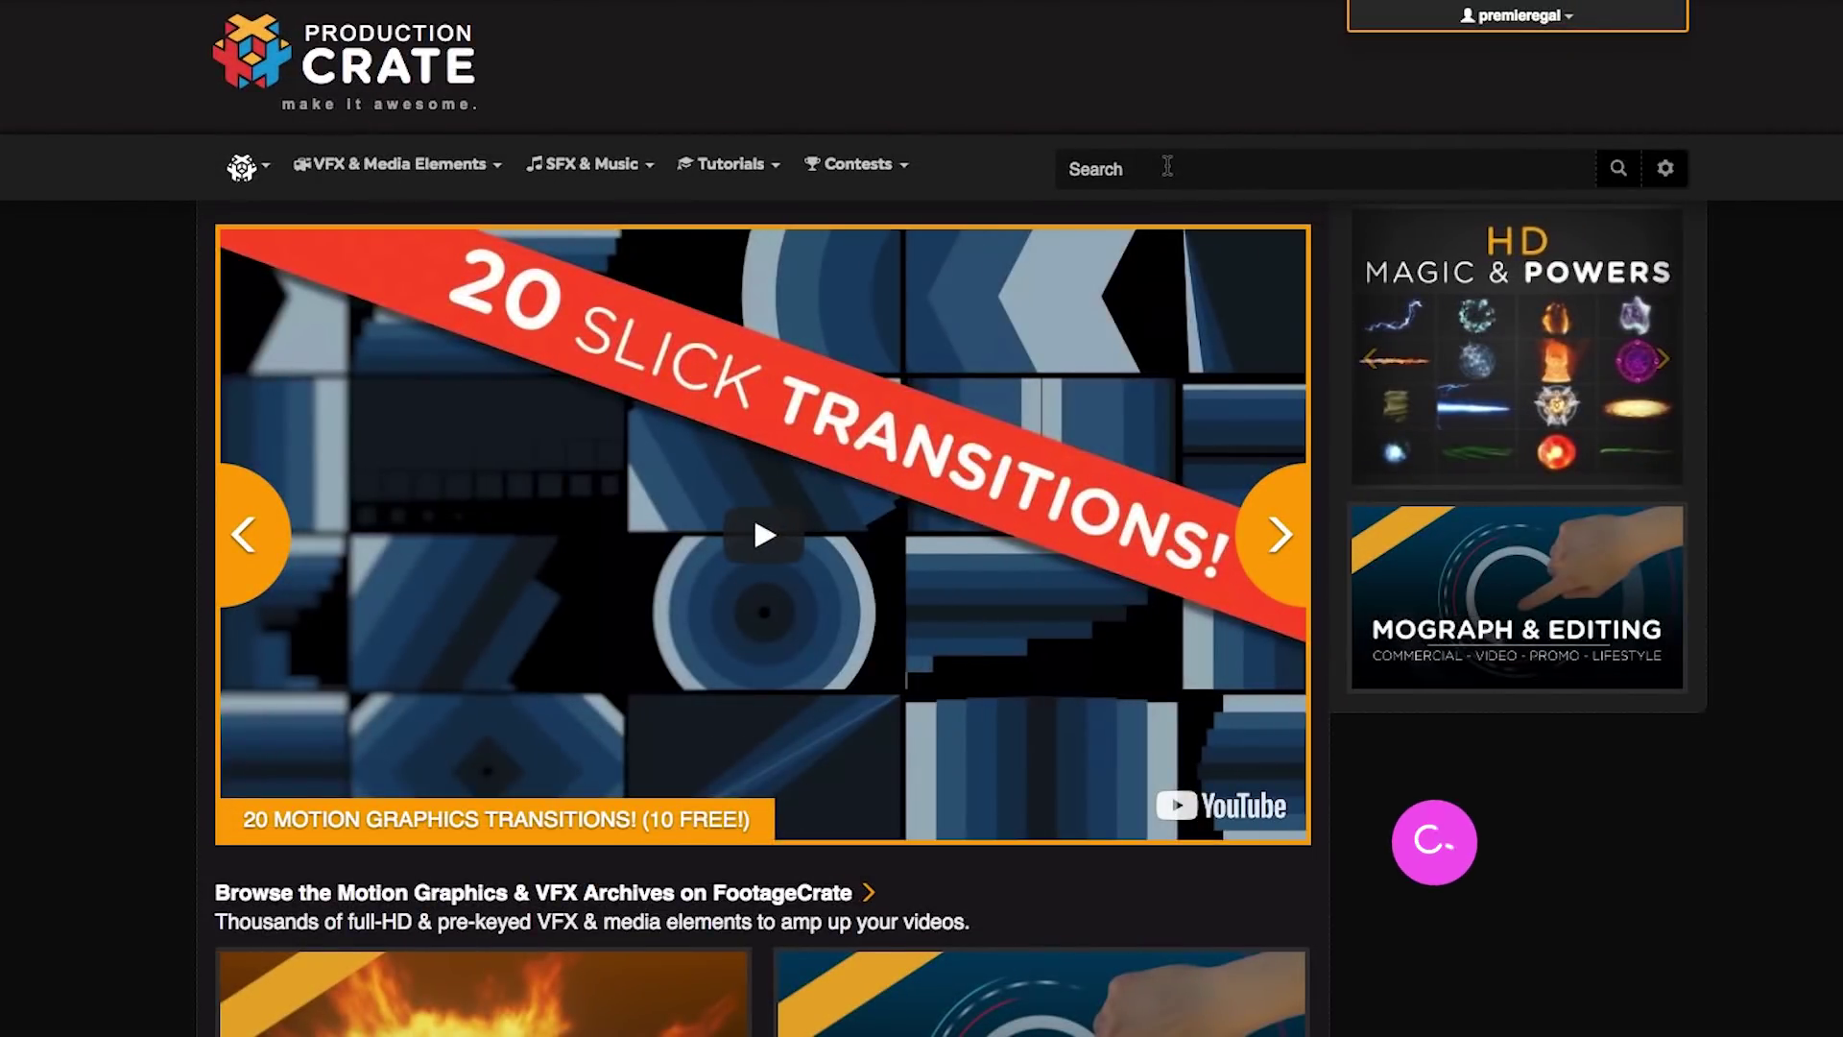
Step: Switch to the ProductionCrate website and search for "paint stroke"
{"action": "left_click", "coordinate": [1168, 166]}
{"action": "type", "text": "paint"}
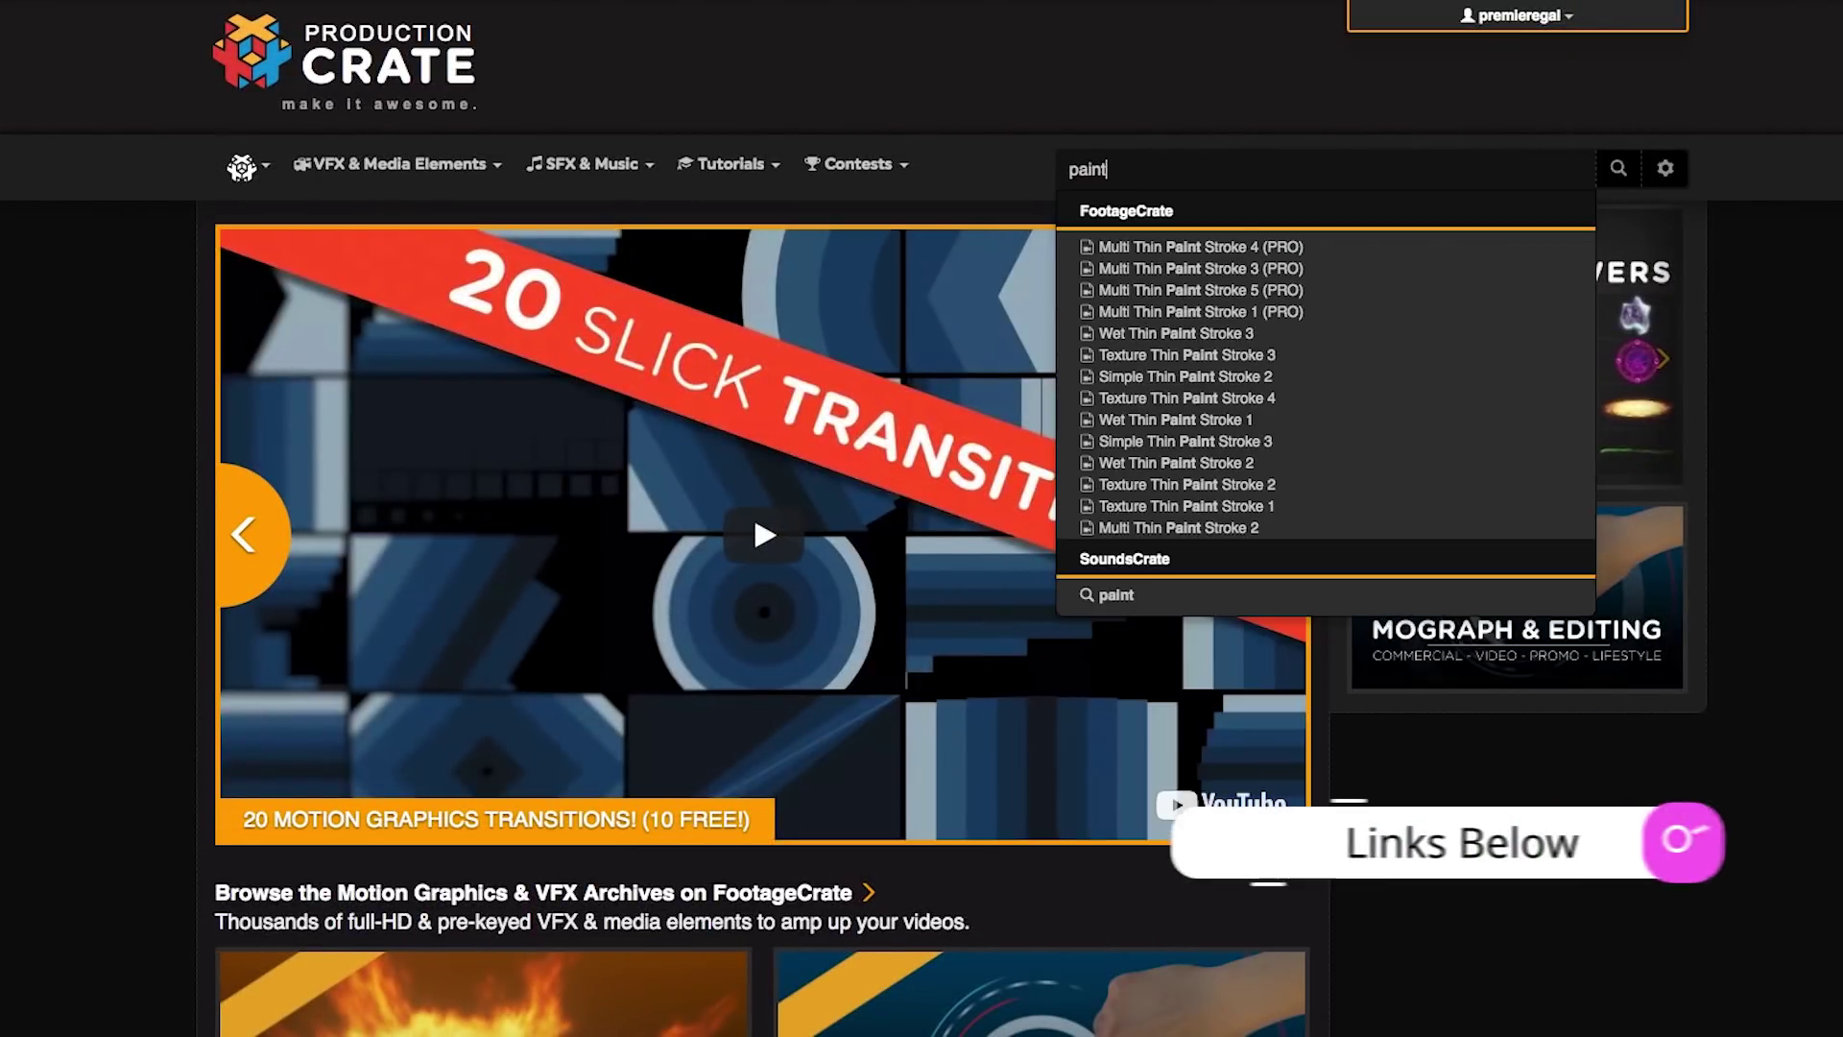
{"action": "type", "text": " stroke"}
{"action": "key", "text": "Return"}
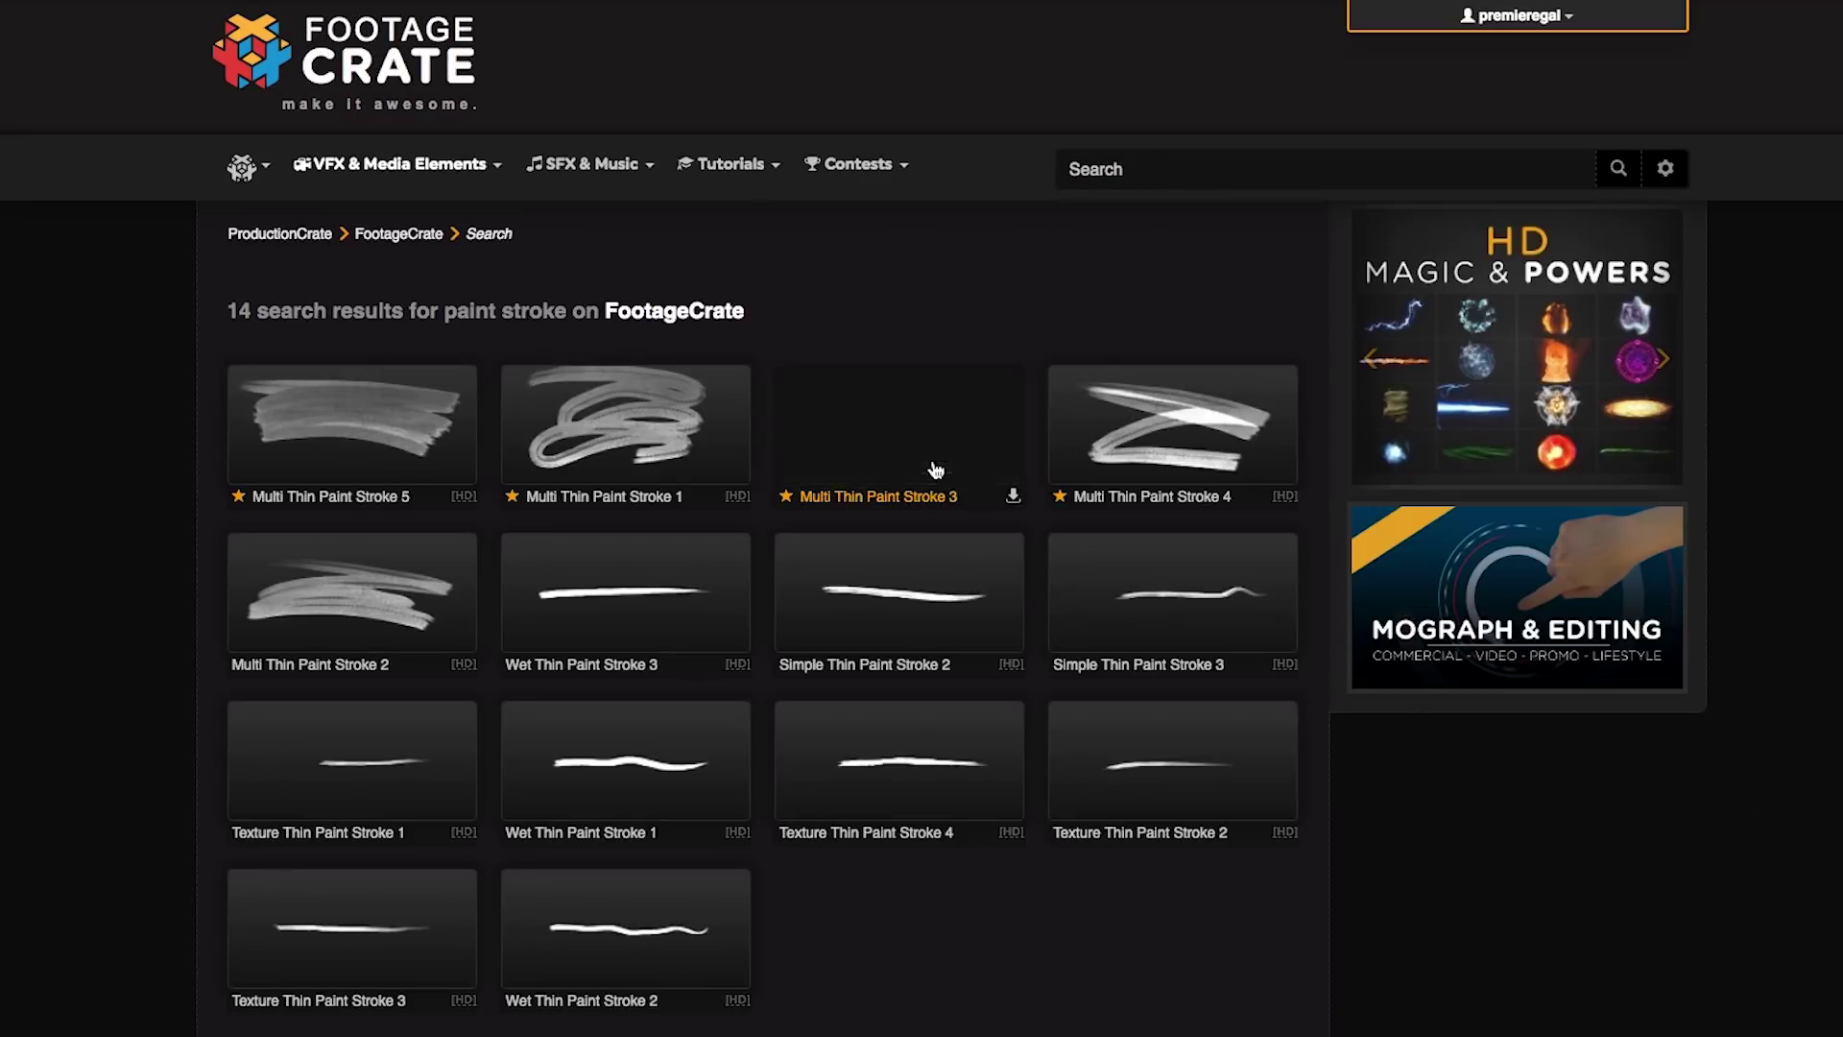
Step: Preview the Wet Thin Paint Stroke 3 and Multi Thin Paint Stroke 2 clips, closing each preview
{"action": "left_click", "coordinate": [724, 583]}
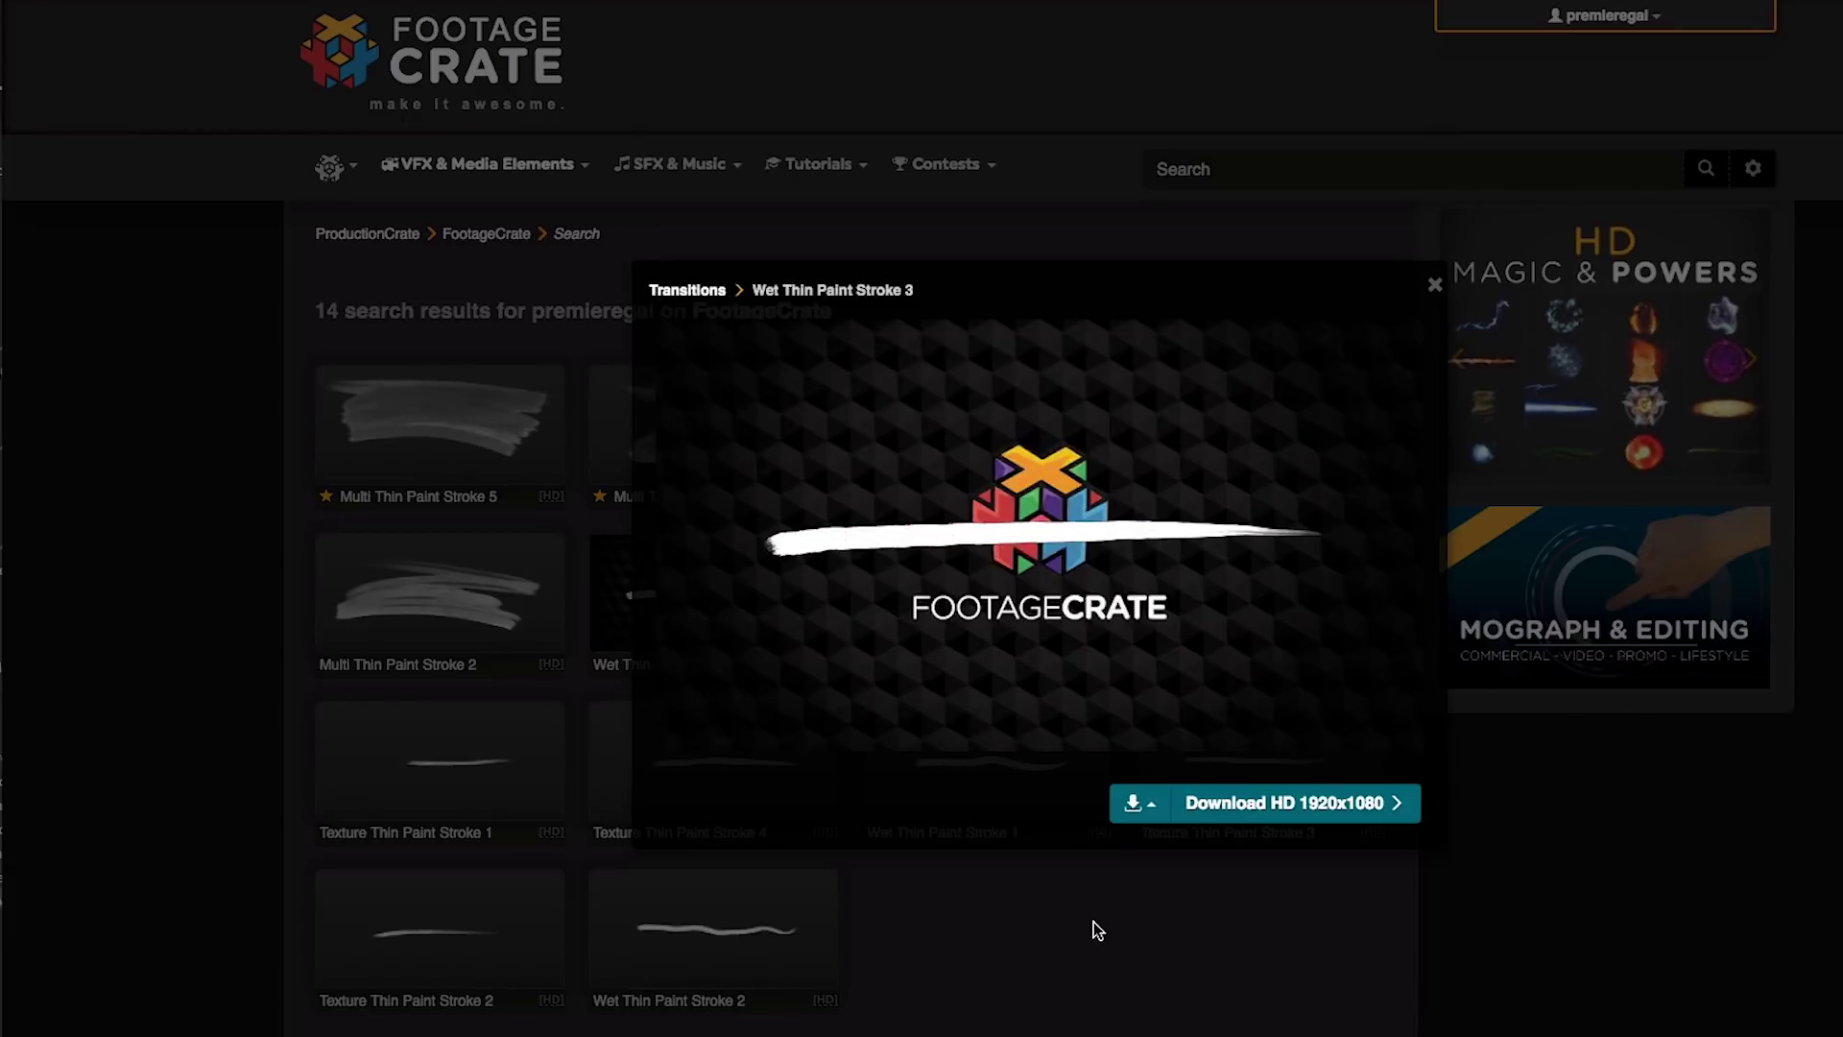
{"action": "left_click", "coordinate": [1585, 788]}
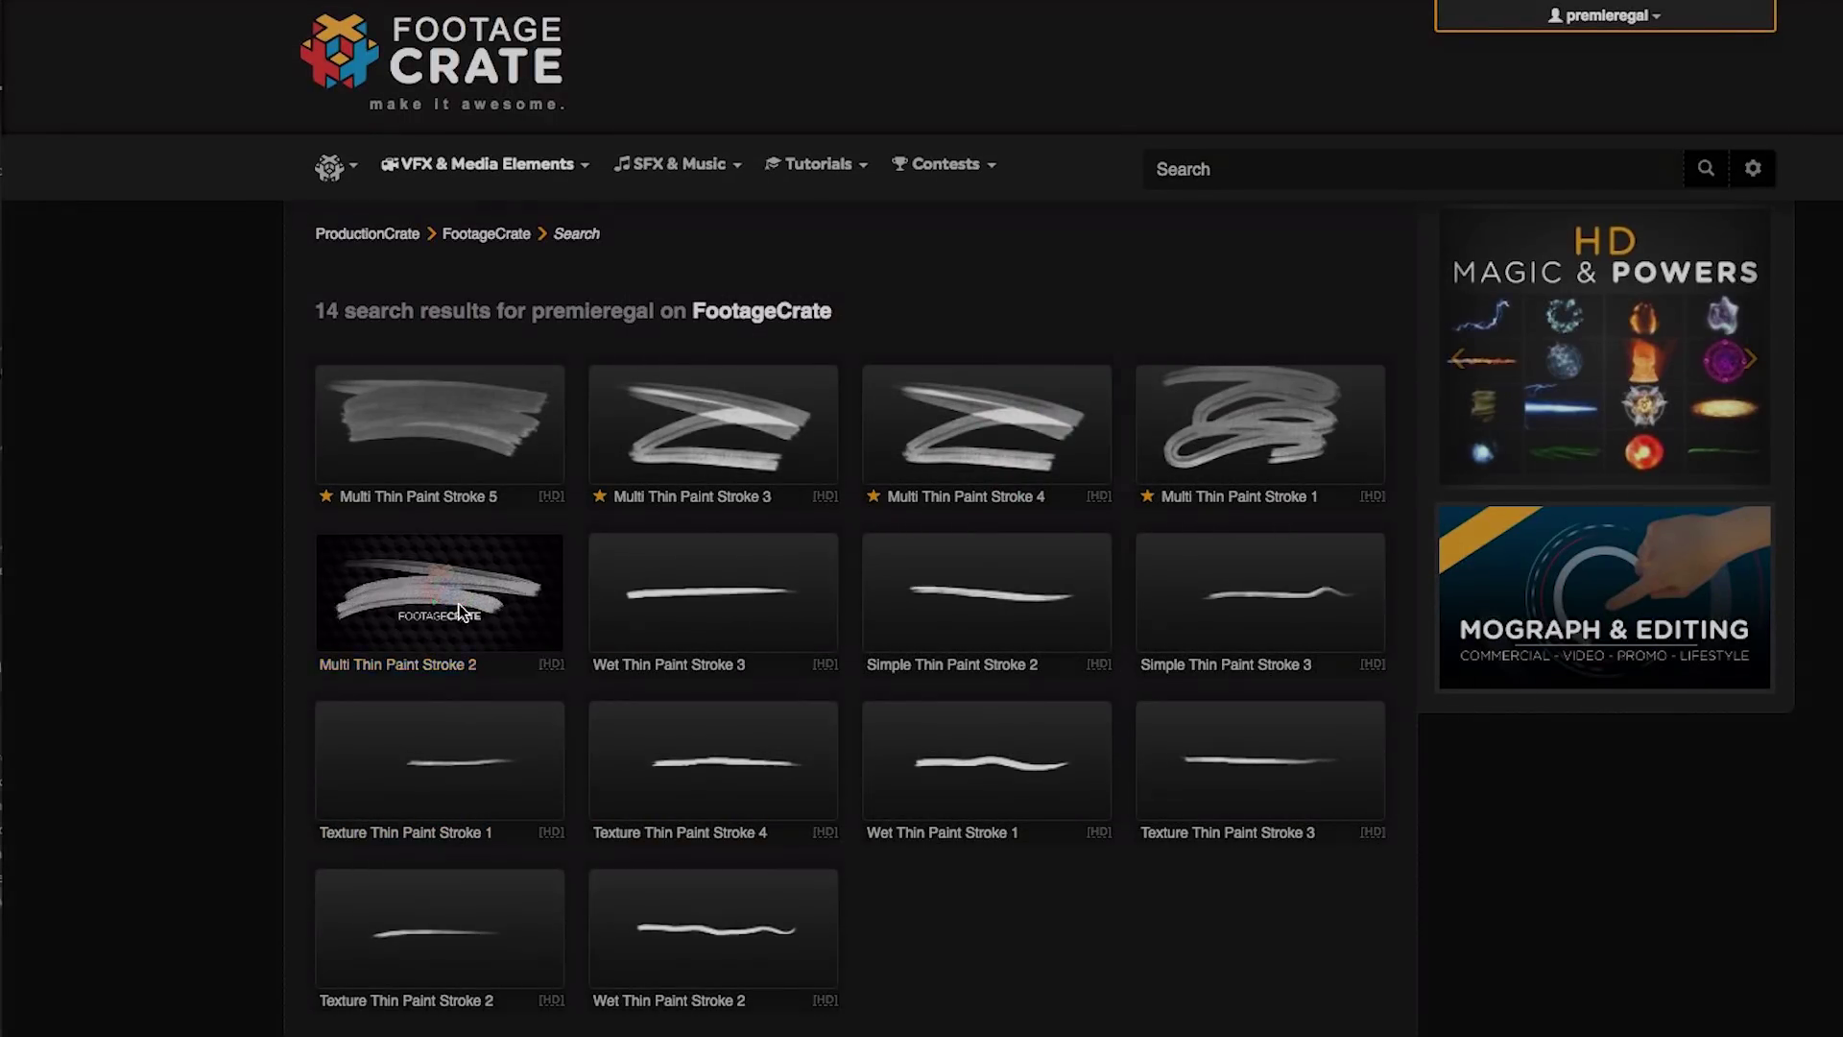
{"action": "left_click", "coordinate": [459, 603]}
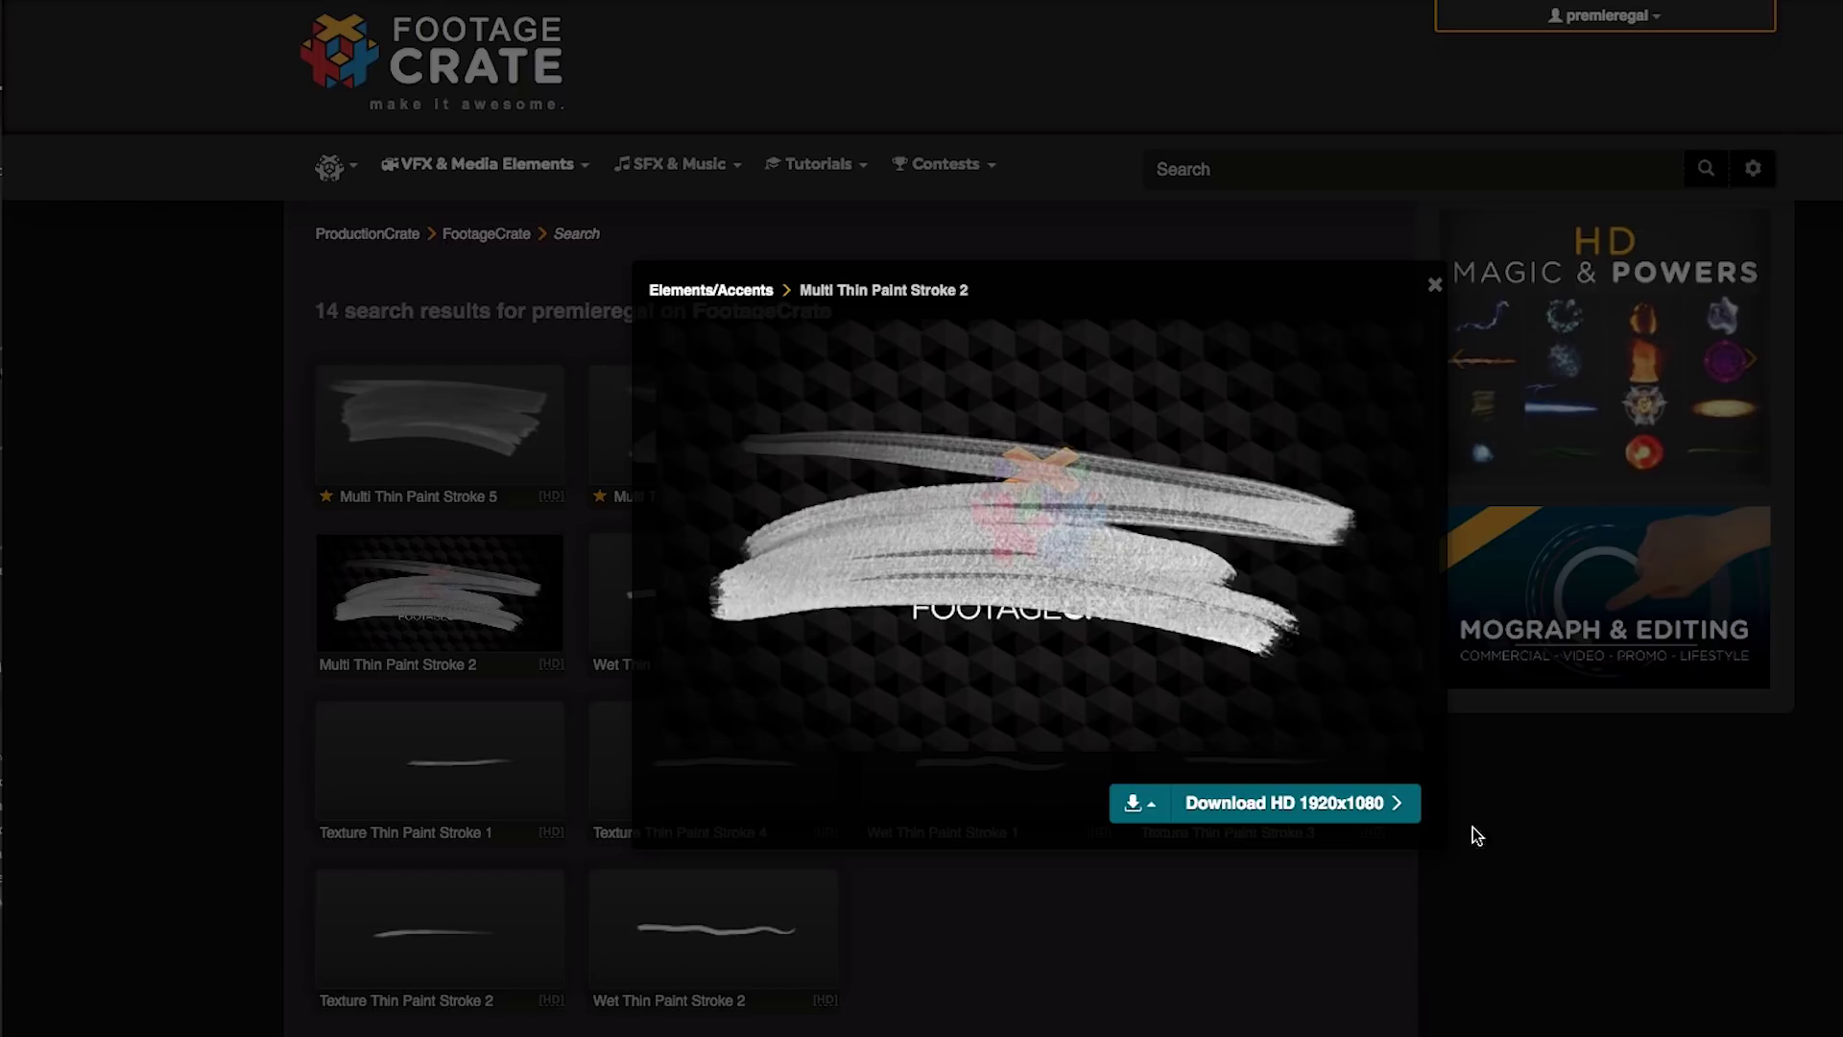
{"action": "left_click", "coordinate": [1529, 847]}
Step: Search the site for "blood", open the Blood Impacts category and browse its clips
{"action": "left_click", "coordinate": [1192, 172]}
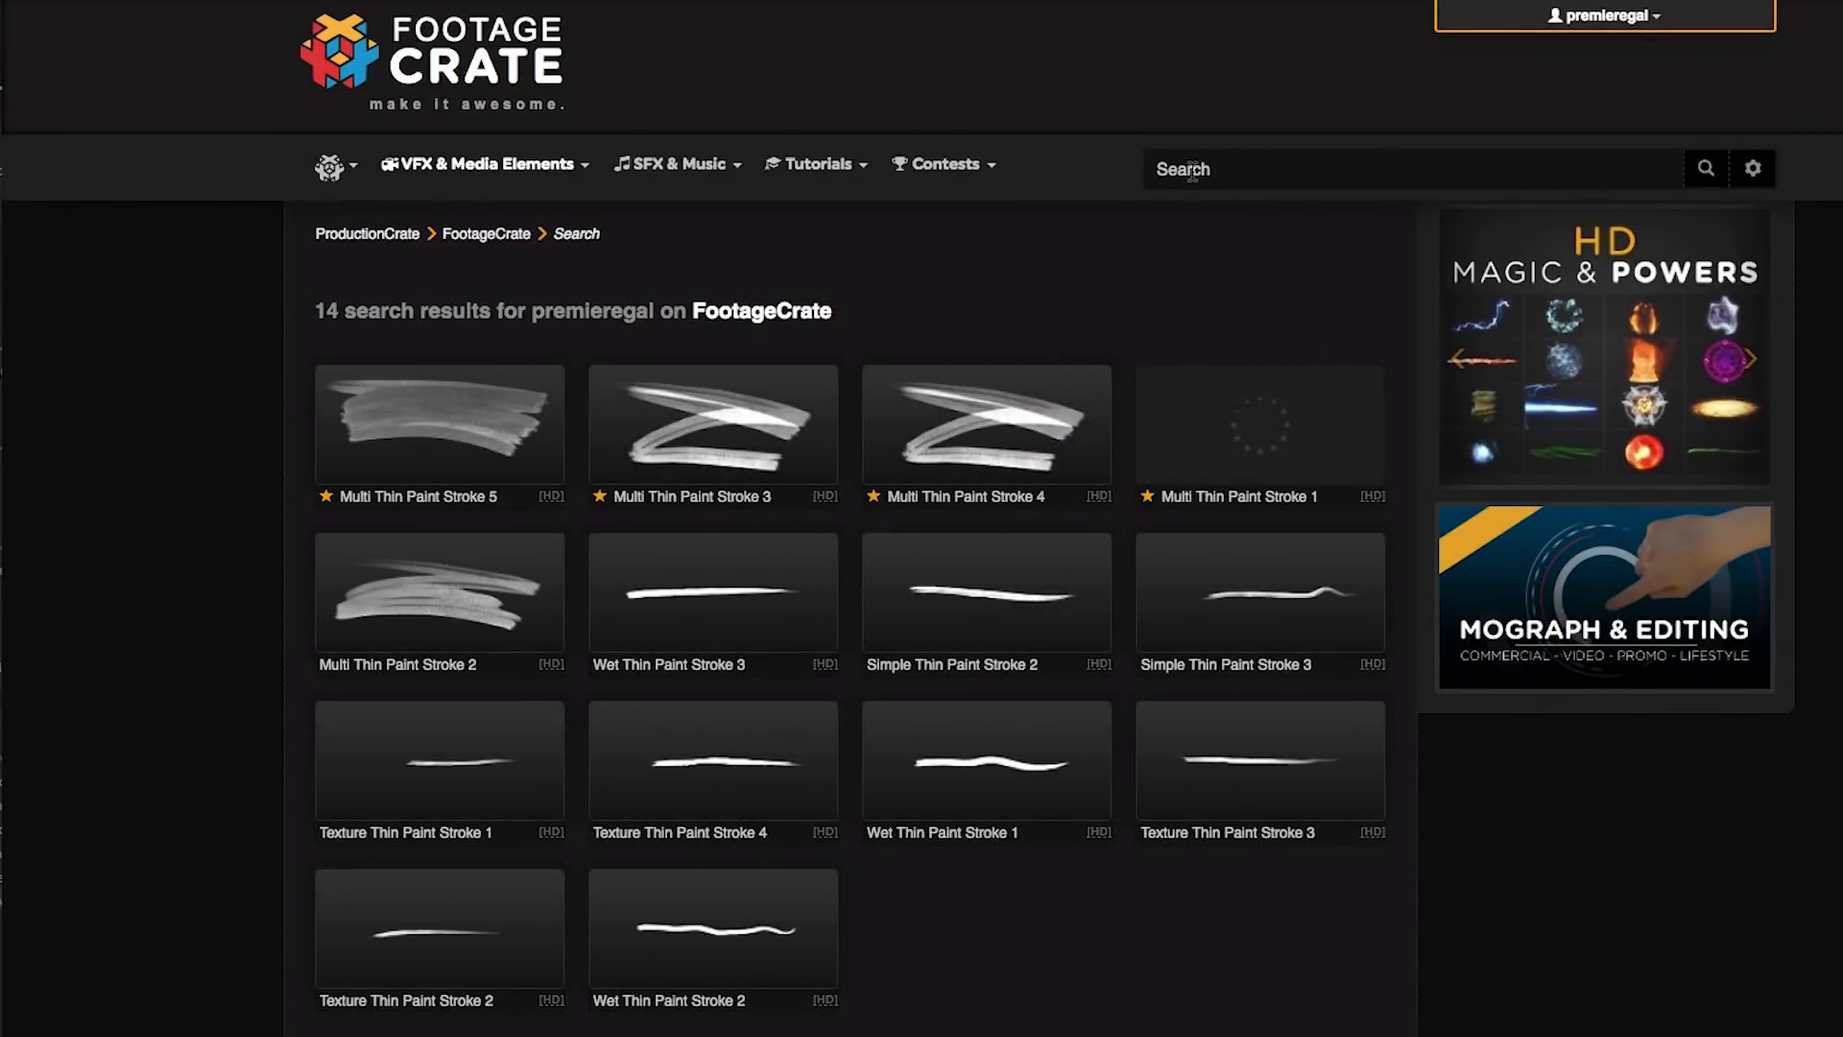
{"action": "type", "text": "blood"}
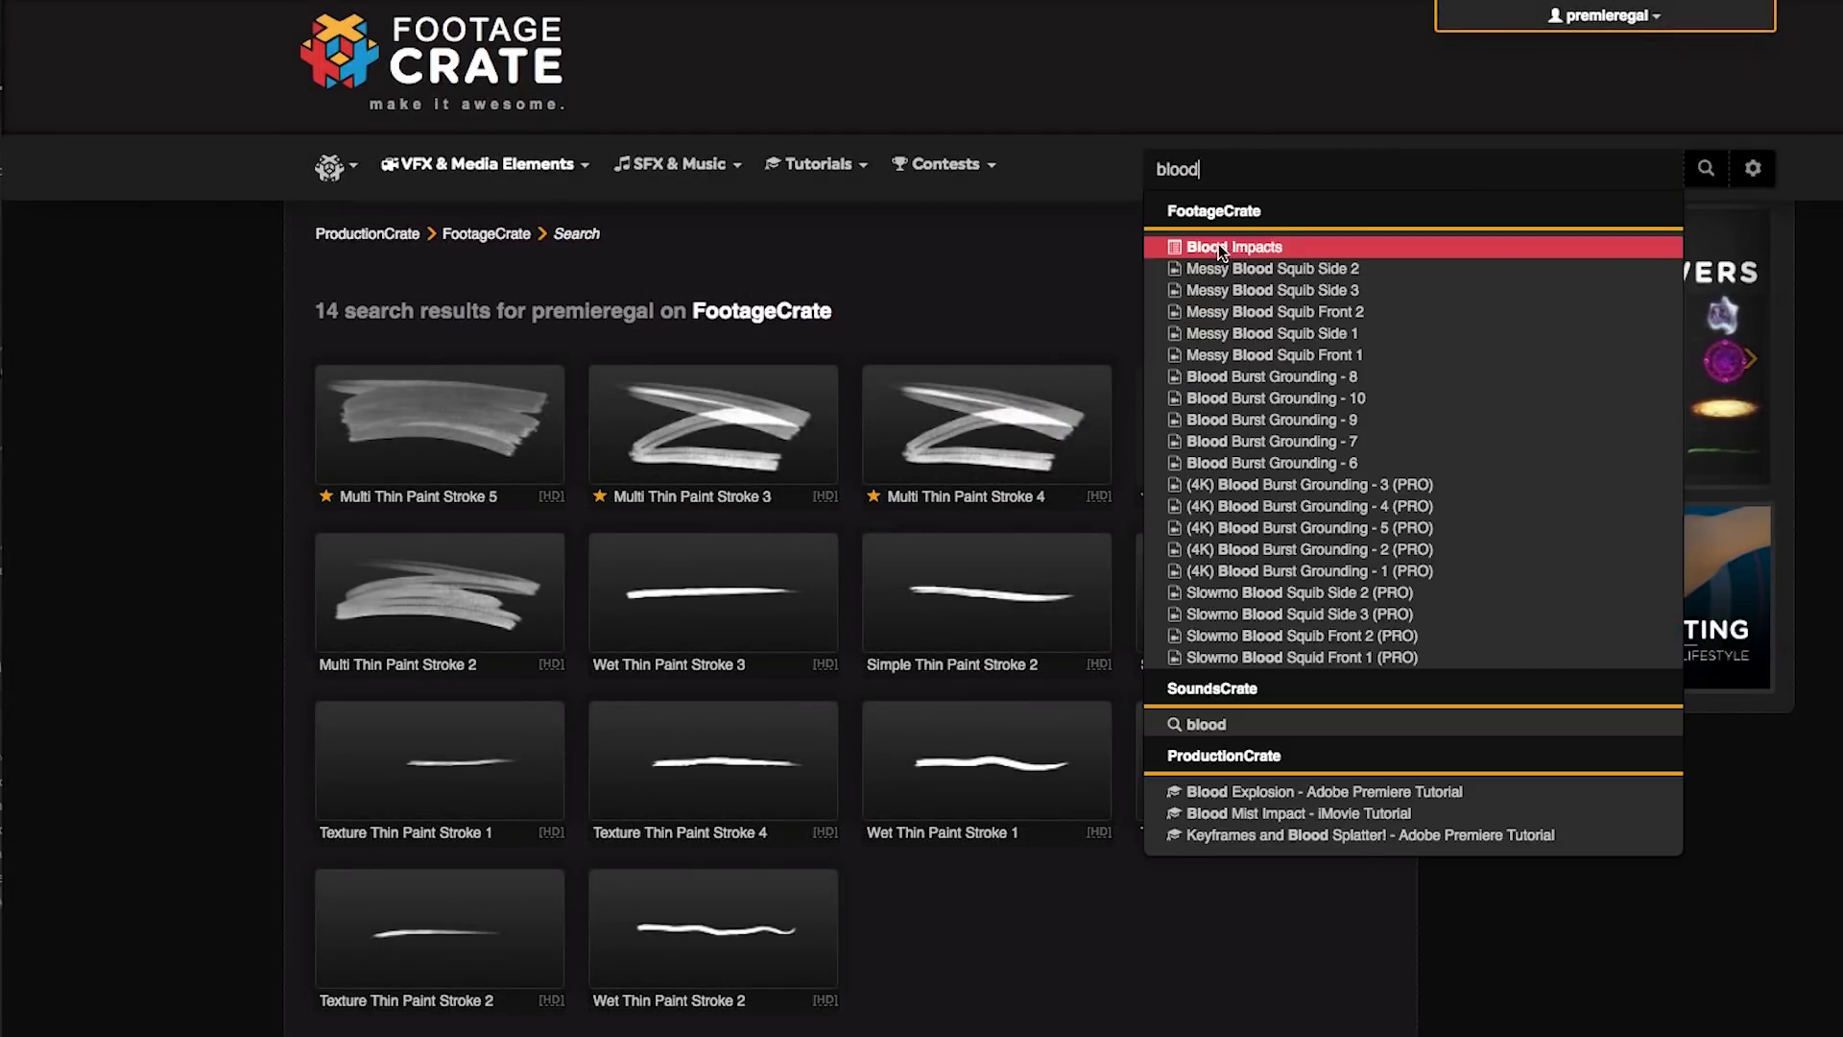
{"action": "left_click", "coordinate": [1221, 250]}
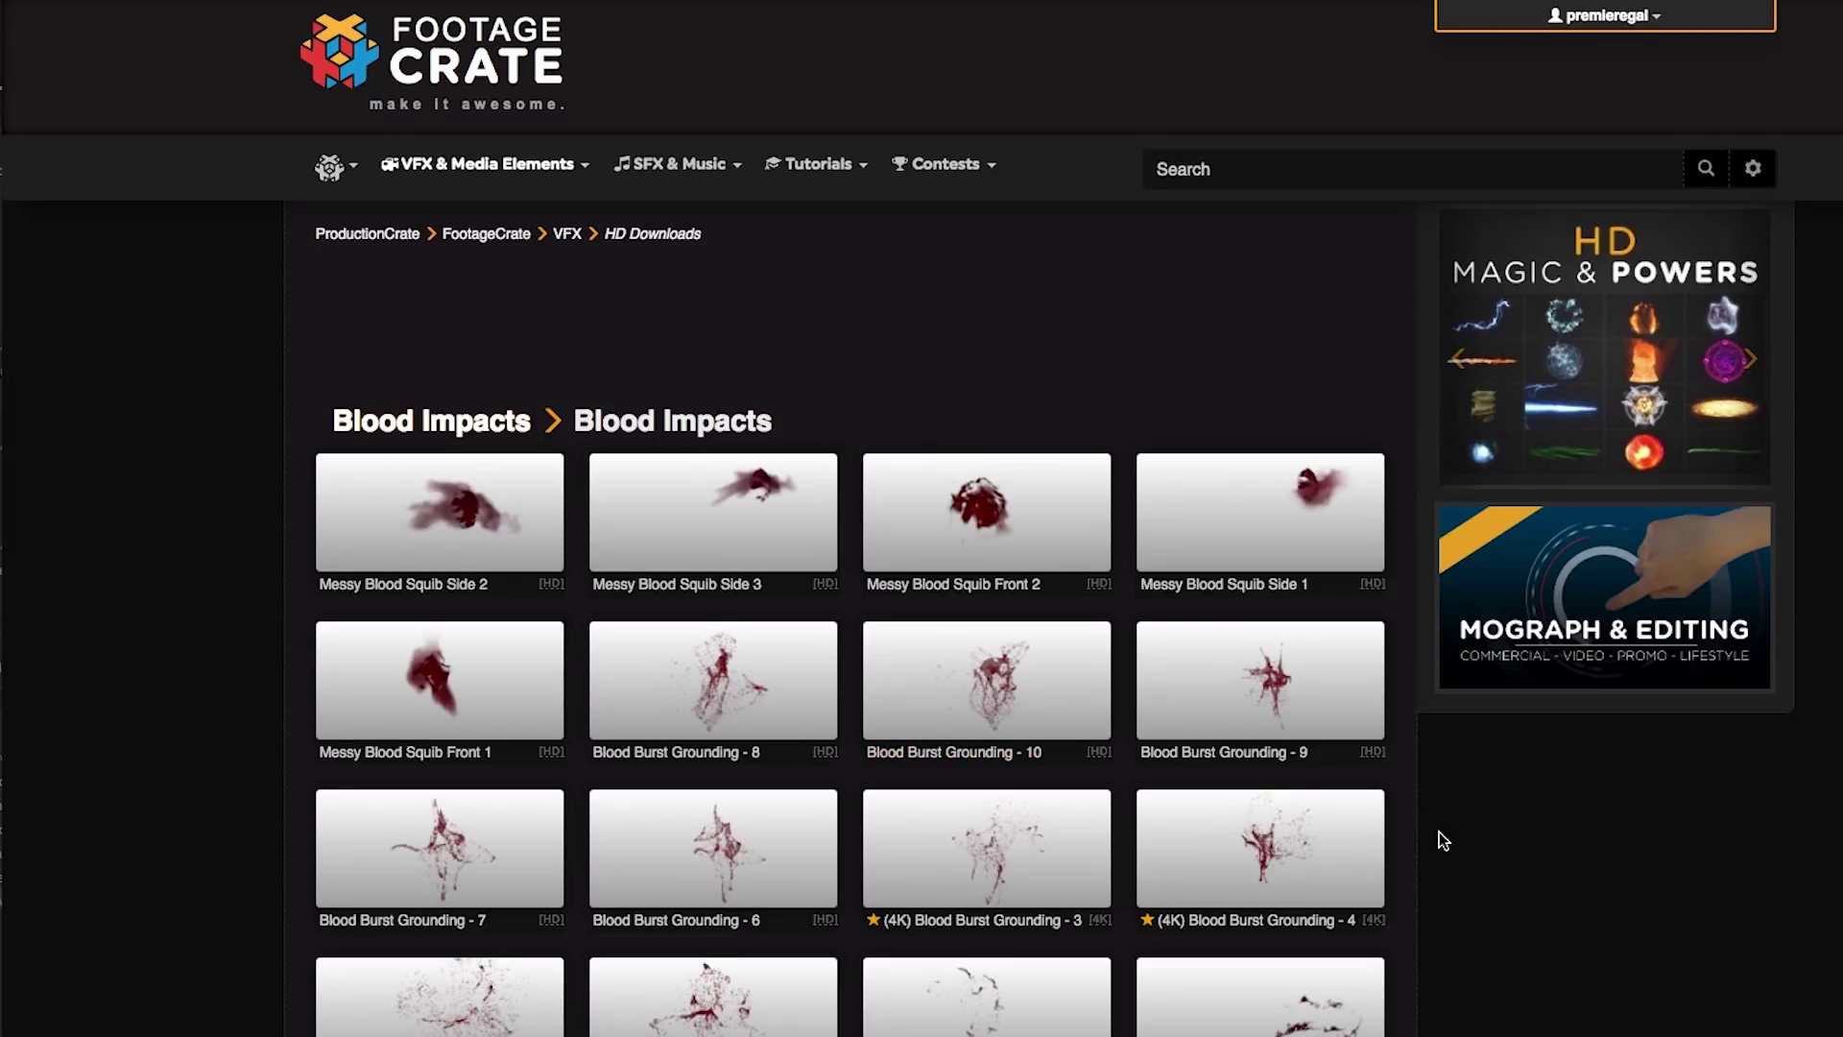
{"action": "scroll", "coordinate": [1443, 841], "scroll_direction": "down", "scroll_amount": 10}
{"action": "scroll", "coordinate": [1486, 852], "scroll_direction": "down", "scroll_amount": 3}
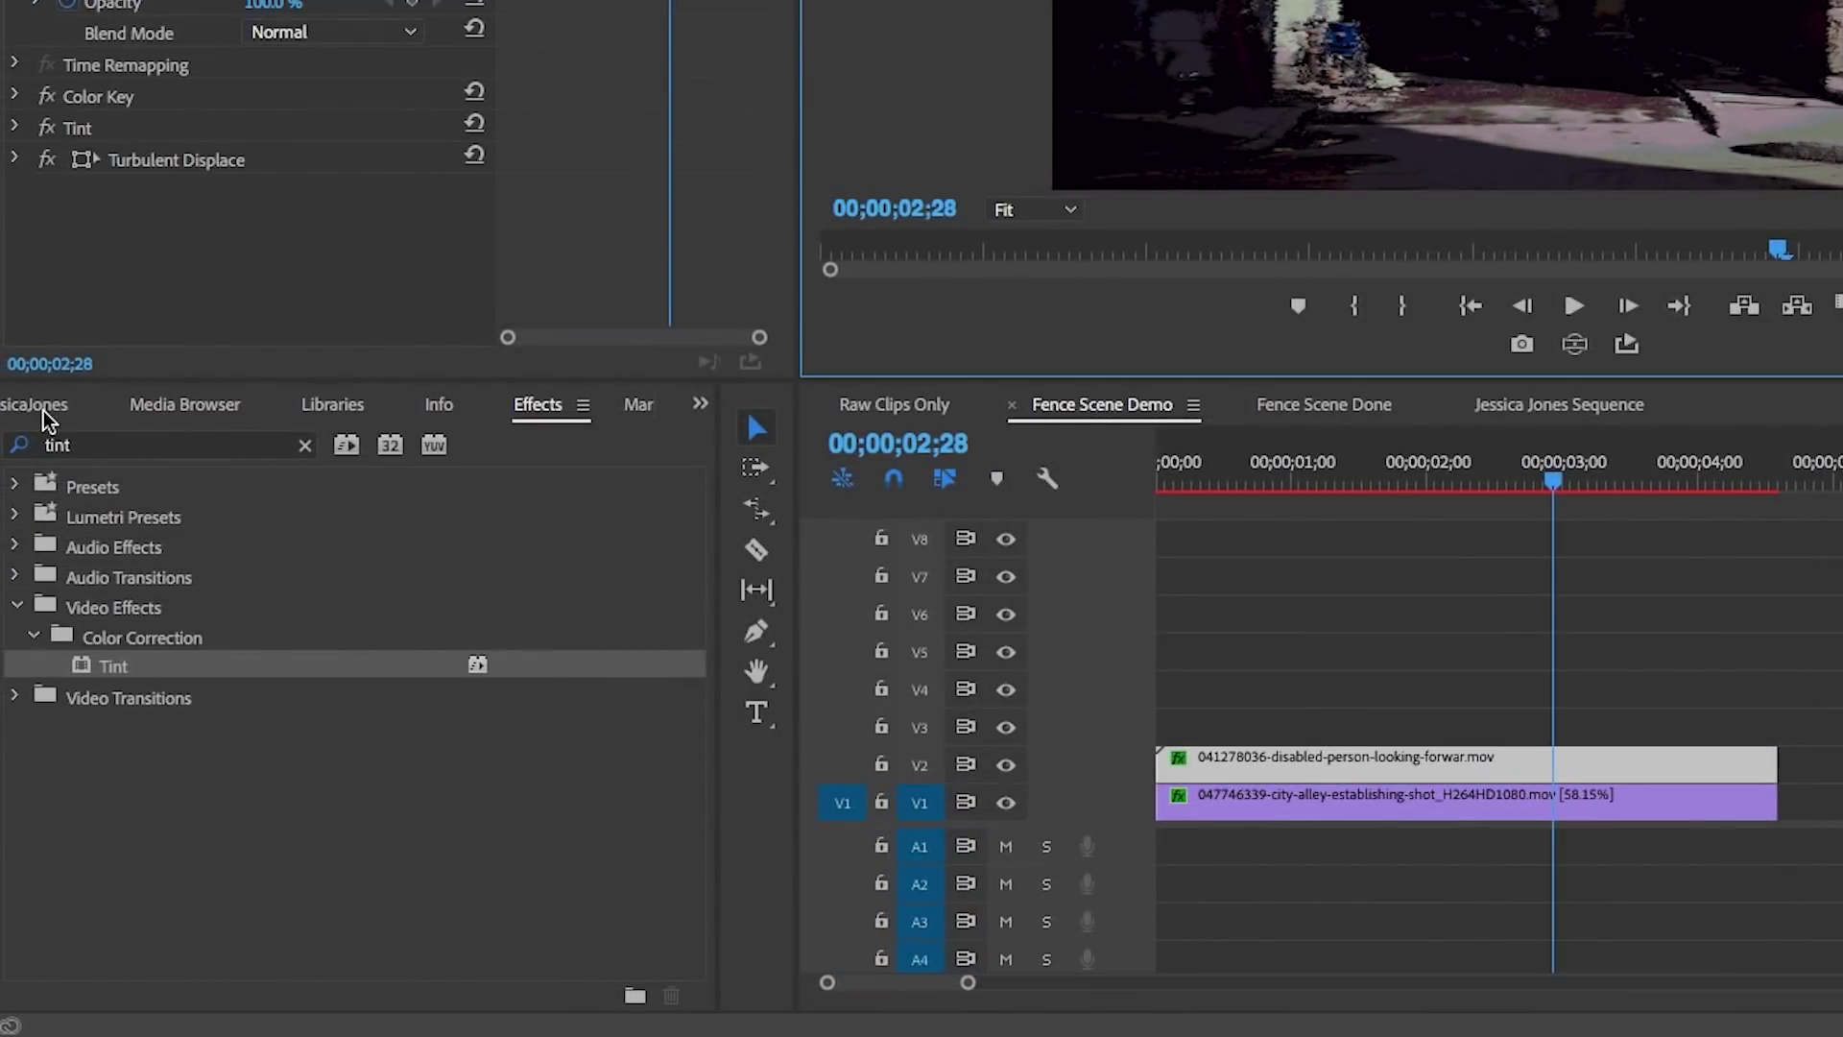
Step: Switch back to Premiere Pro and expand the project's Painted Overlays bin to list the paint stroke clips
{"action": "left_click", "coordinate": [43, 418]}
{"action": "left_click", "coordinate": [74, 610]}
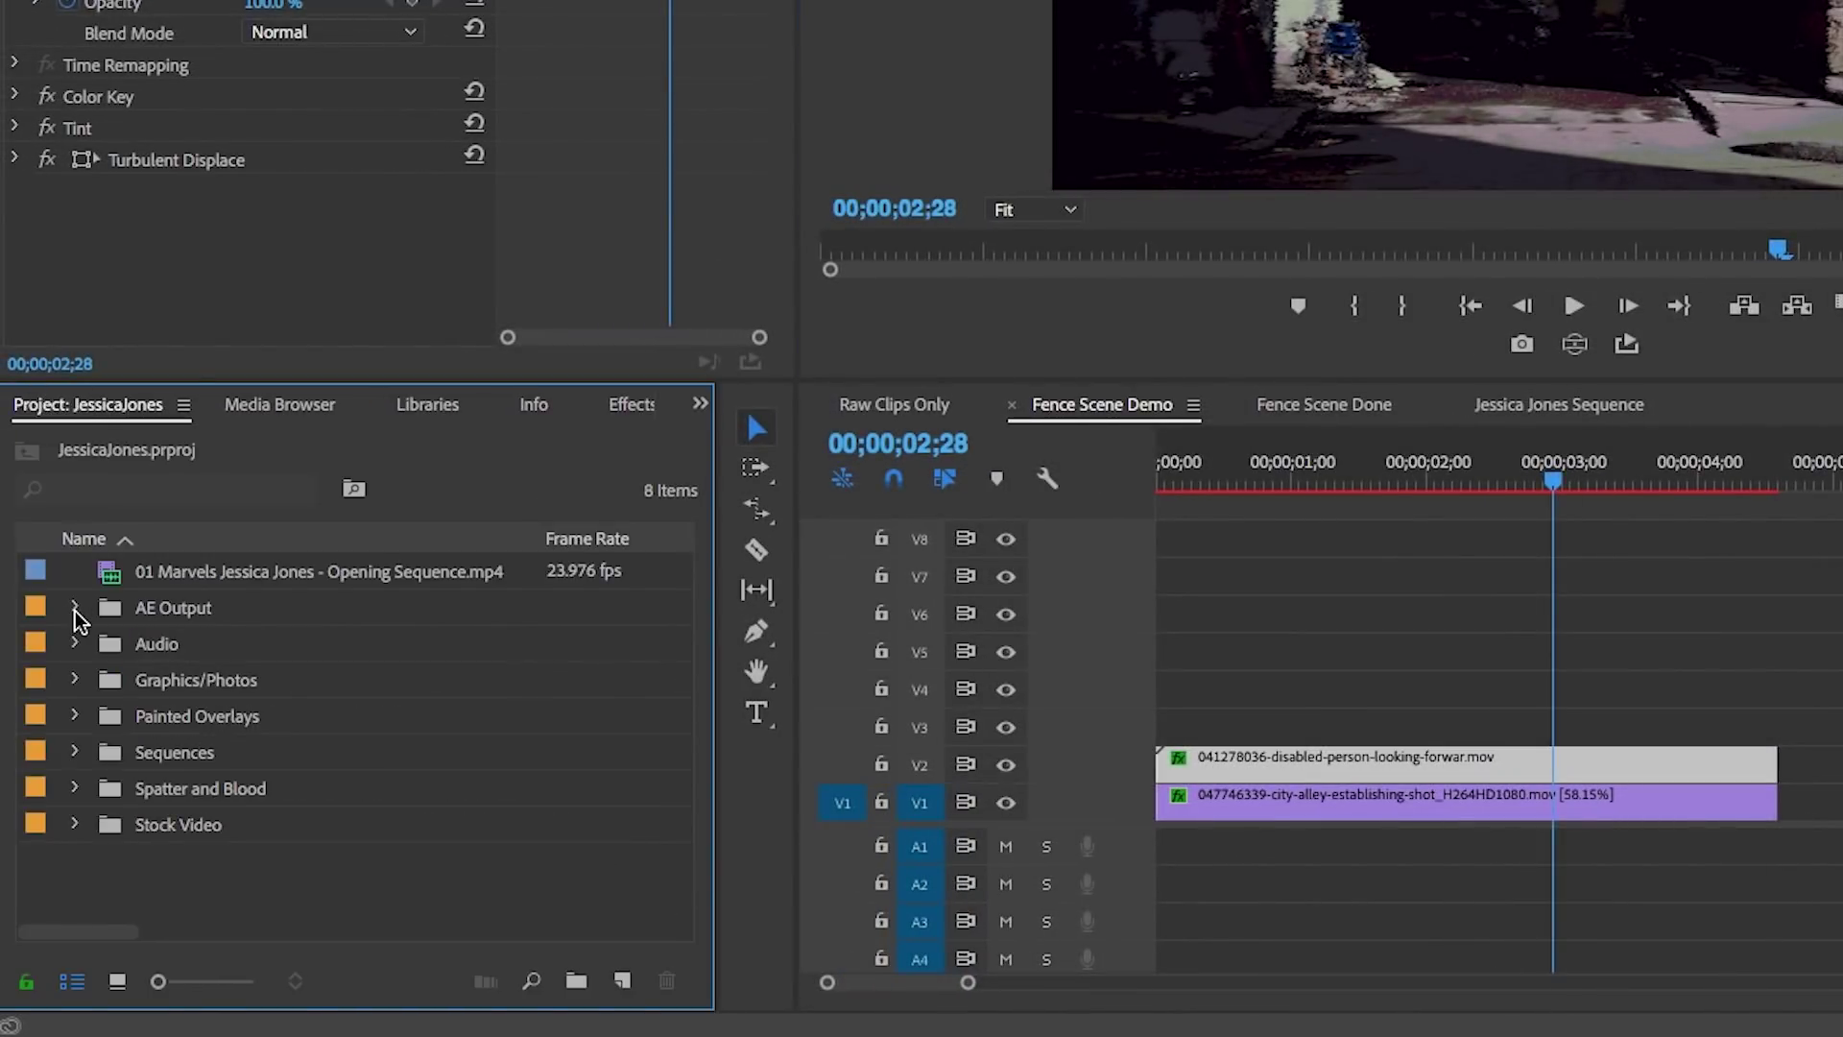
{"action": "left_click", "coordinate": [163, 728]}
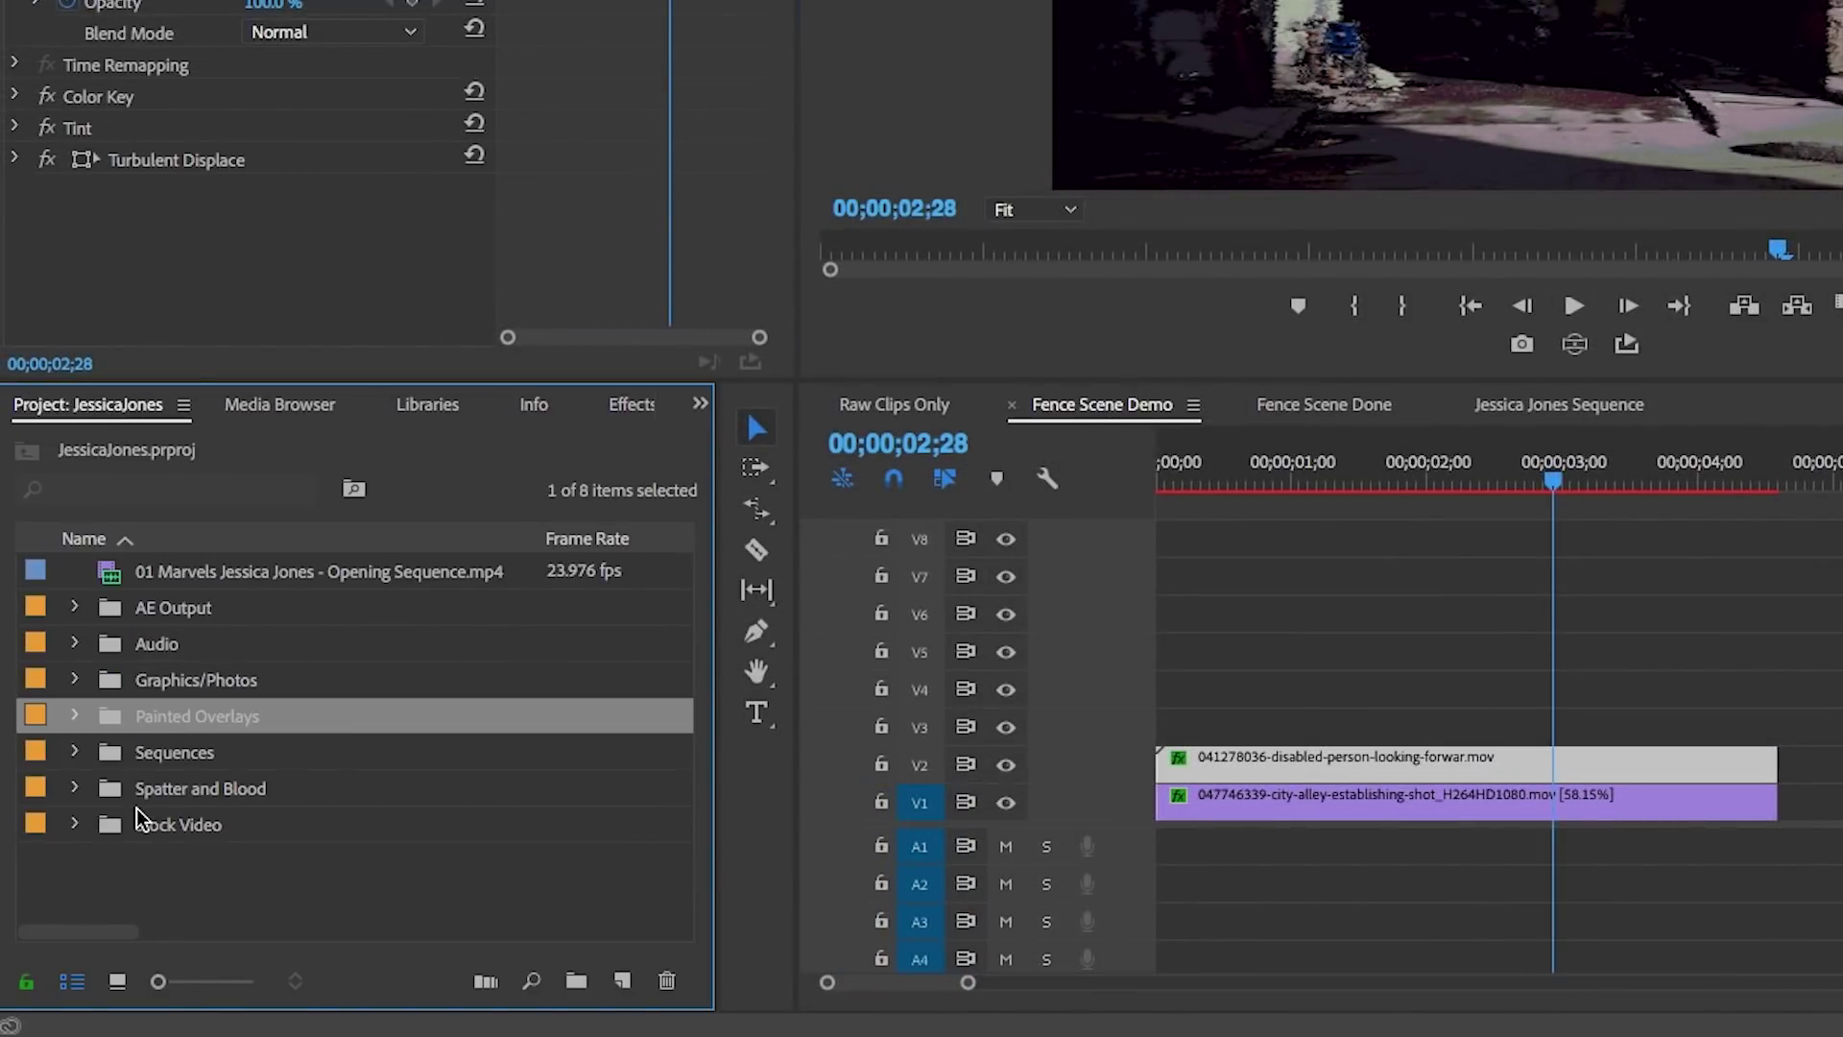
{"action": "left_click", "coordinate": [192, 802]}
{"action": "left_click", "coordinate": [398, 889]}
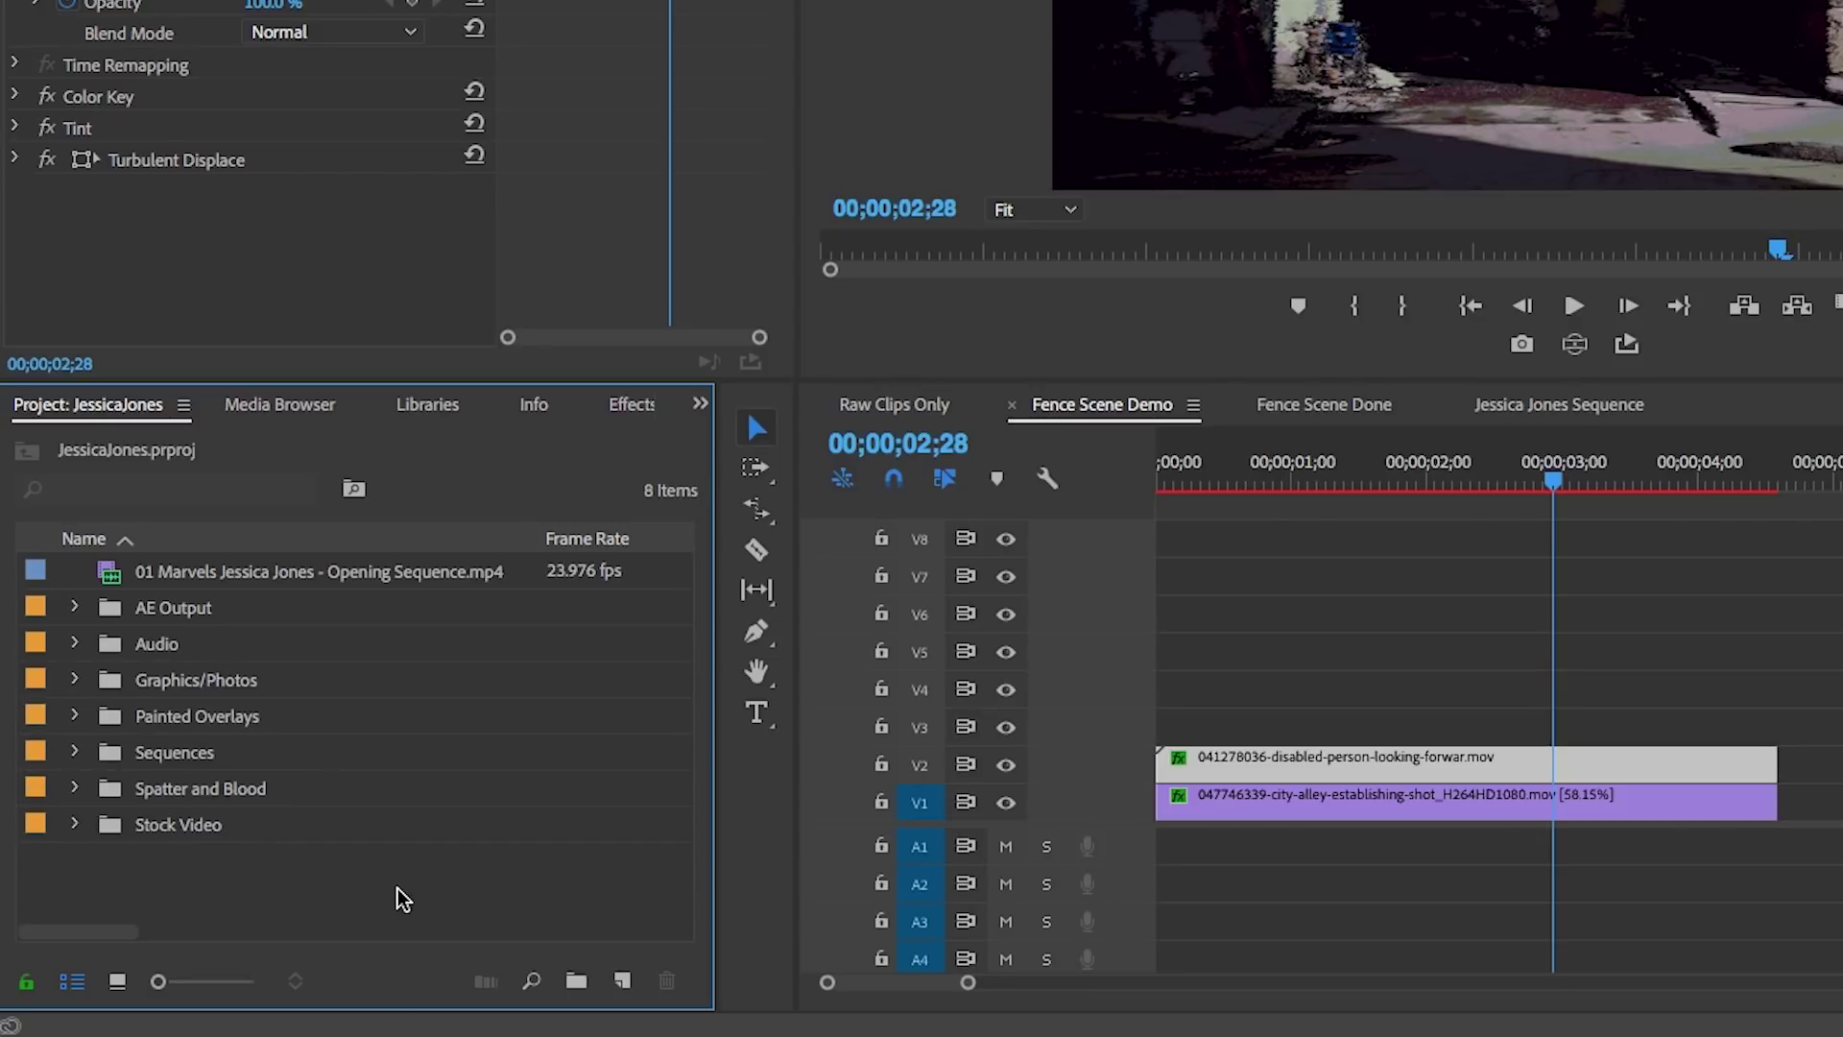
{"action": "left_click", "coordinate": [147, 718]}
{"action": "left_click", "coordinate": [74, 716]}
{"action": "scroll", "coordinate": [290, 793], "scroll_direction": "down", "scroll_amount": 1}
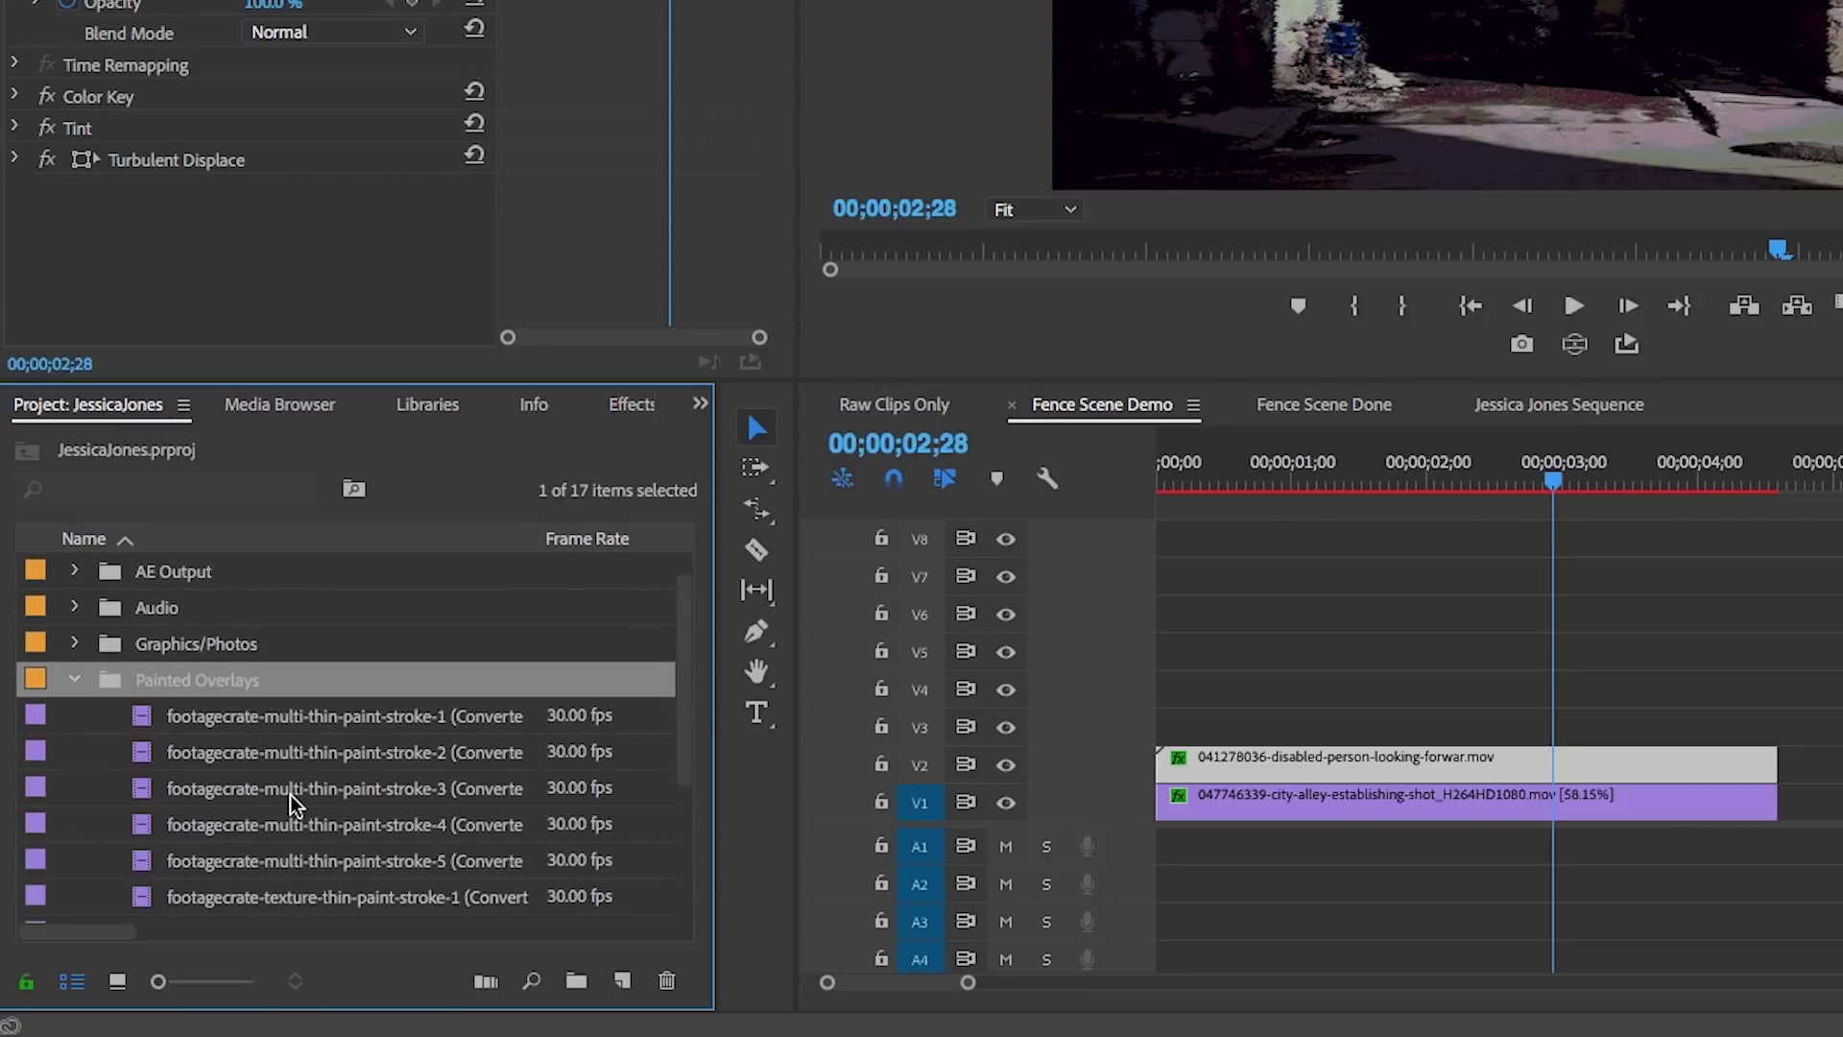
{"action": "scroll", "coordinate": [290, 793], "scroll_direction": "down", "scroll_amount": 3}
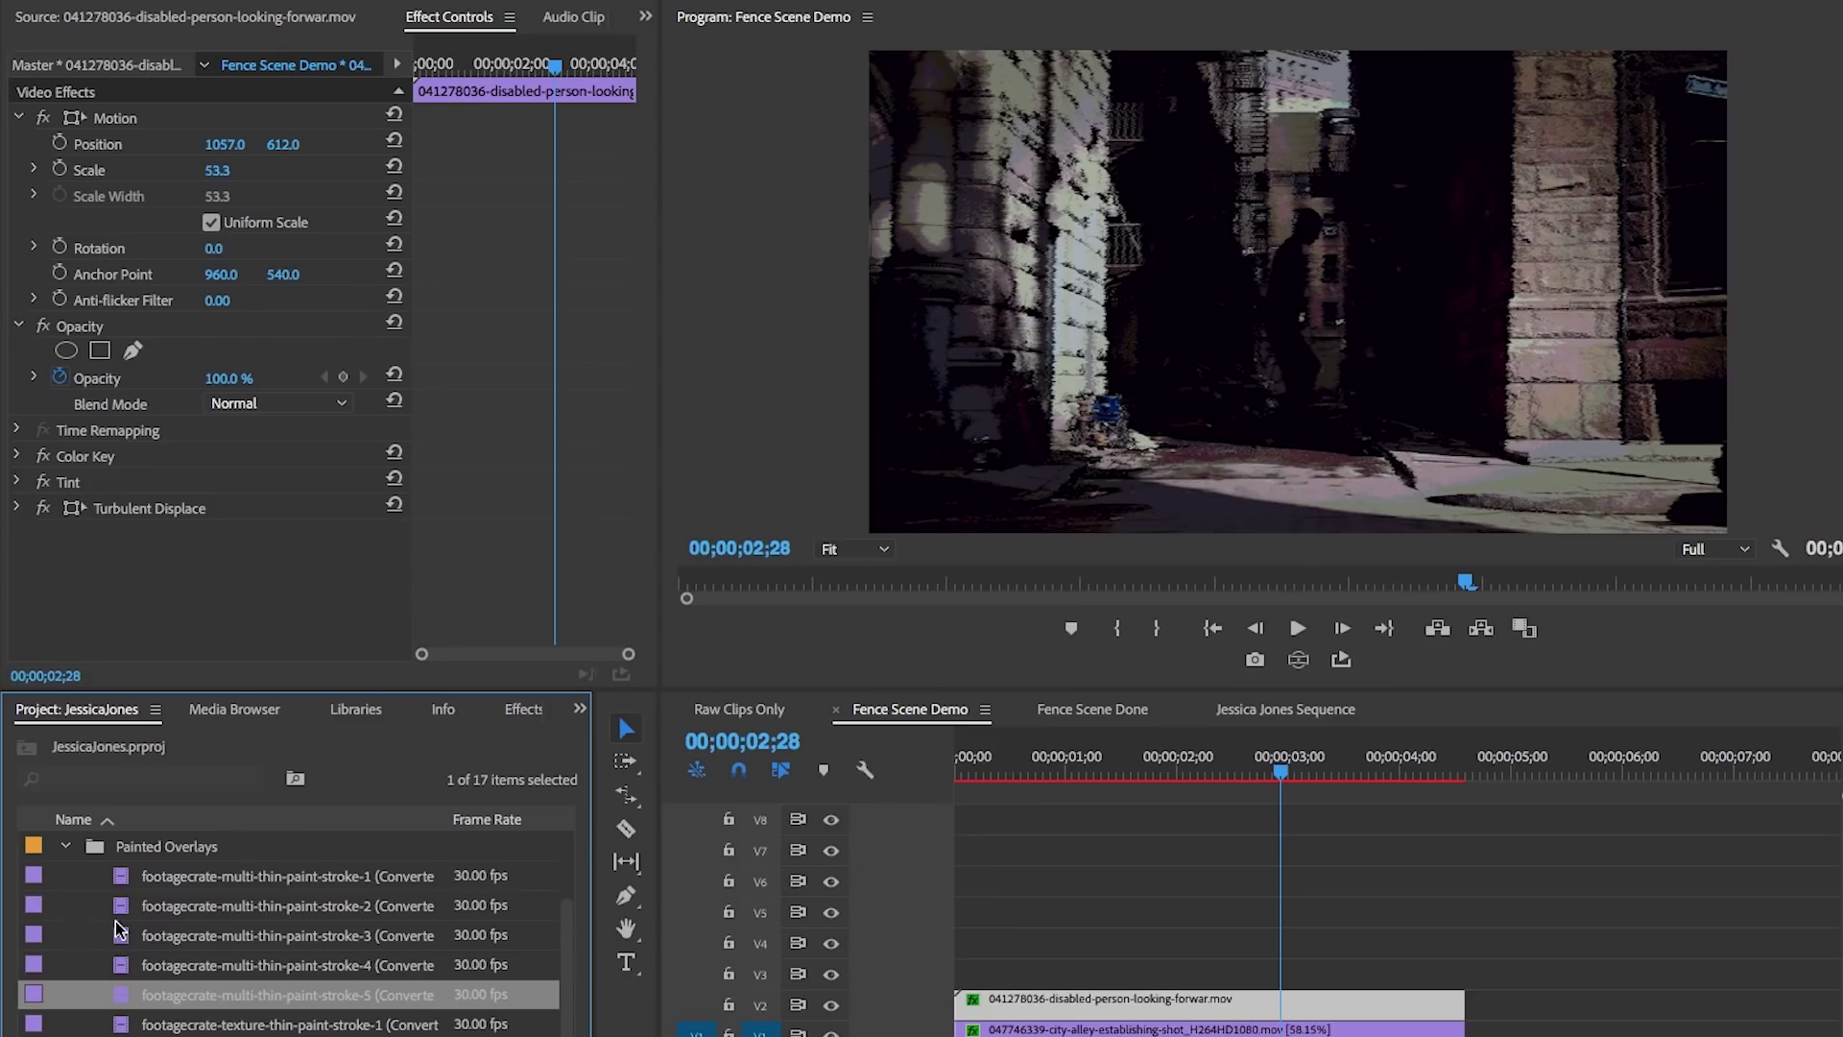
Step: Preview footagecrate-multi-thin-paint-stroke-2 and place it on V3 at the start of the Fence Scene Demo sequence
{"action": "double_click", "coordinate": [135, 643]}
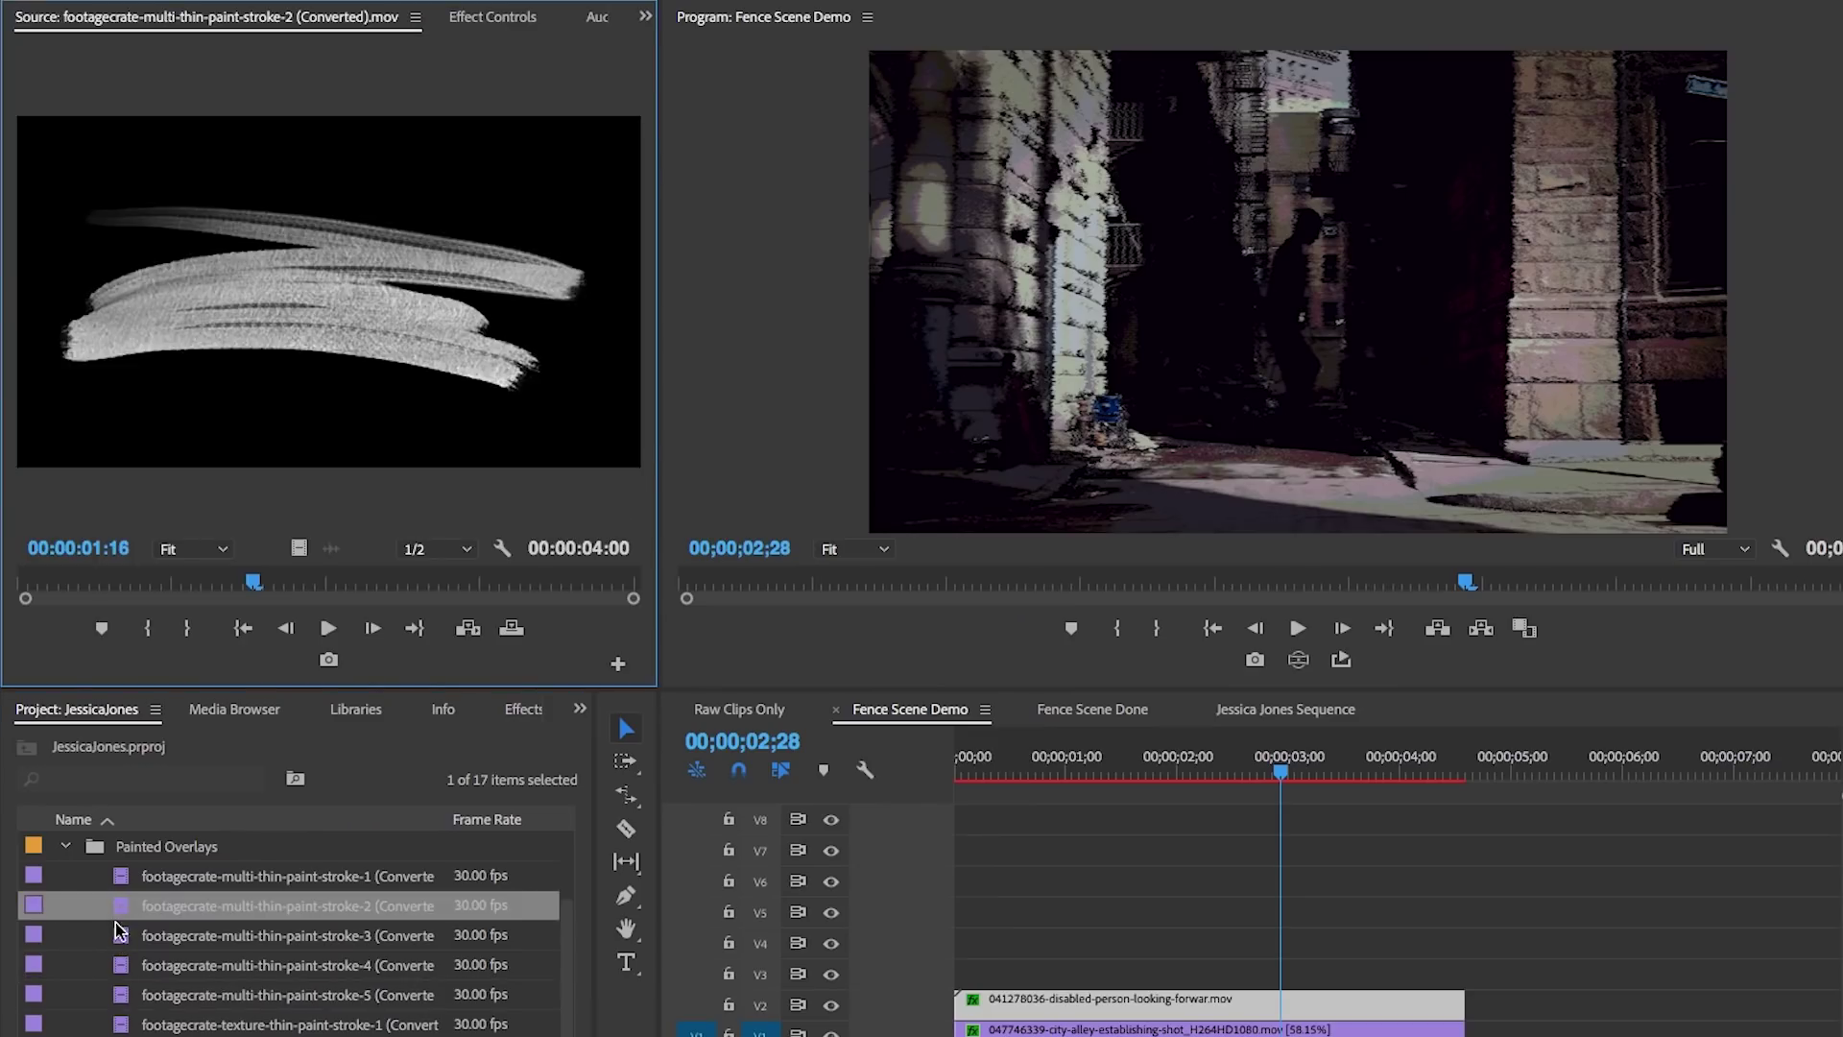
{"action": "left_click_drag", "start_coordinate": [142, 590], "coordinate": [361, 588]}
{"action": "mouse_move", "coordinate": [128, 900]}
{"action": "left_mouse_down"}
{"action": "mouse_move", "coordinate": [950, 911]}
{"action": "mouse_move", "coordinate": [950, 979]}
{"action": "left_mouse_up"}
Step: Rotate the V3 paint stroke to 59°, scale it to 92 and move it to 529, 483
{"action": "left_click", "coordinate": [1091, 977]}
{"action": "left_click", "coordinate": [480, 19]}
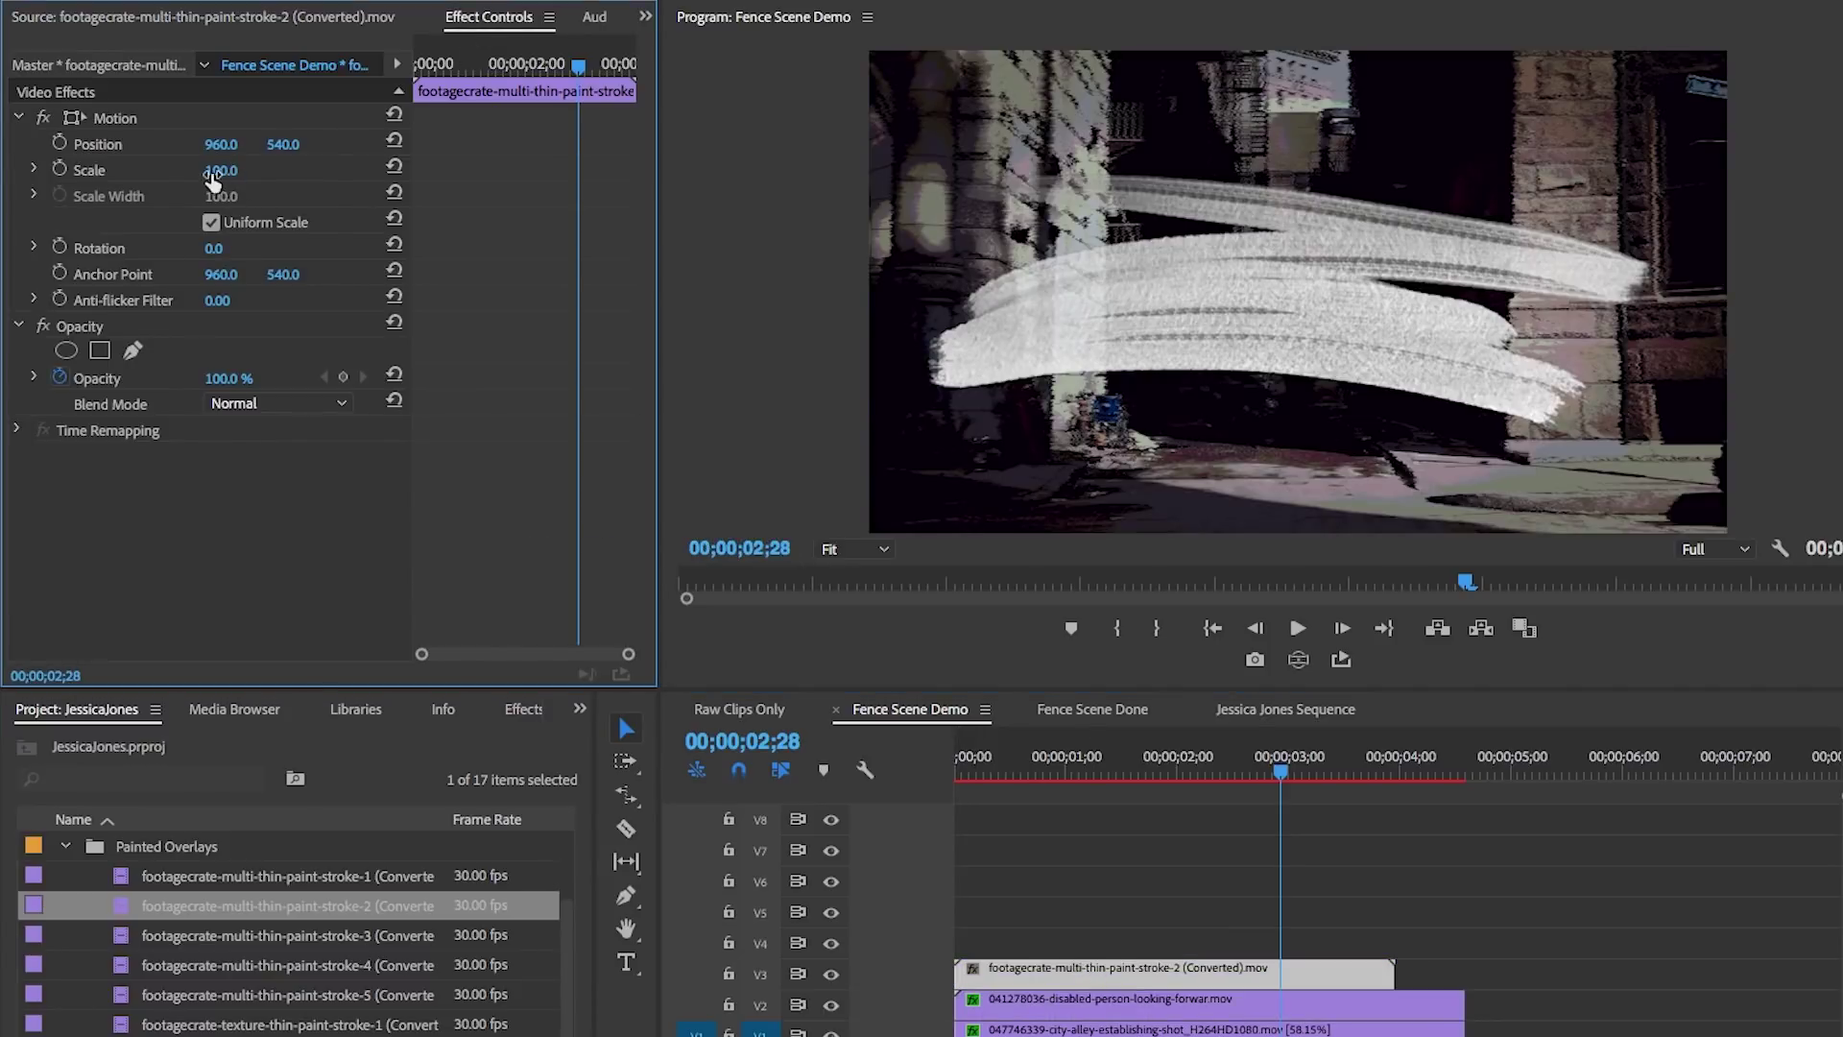
{"action": "left_click_drag", "start_coordinate": [214, 252], "coordinate": [242, 248]}
{"action": "mouse_move", "coordinate": [225, 145]}
{"action": "left_mouse_down"}
{"action": "mouse_move", "coordinate": [286, 144]}
{"action": "mouse_move", "coordinate": [210, 144]}
{"action": "mouse_move", "coordinate": [294, 144]}
{"action": "mouse_move", "coordinate": [213, 144]}
{"action": "mouse_move", "coordinate": [211, 170]}
{"action": "left_mouse_up"}
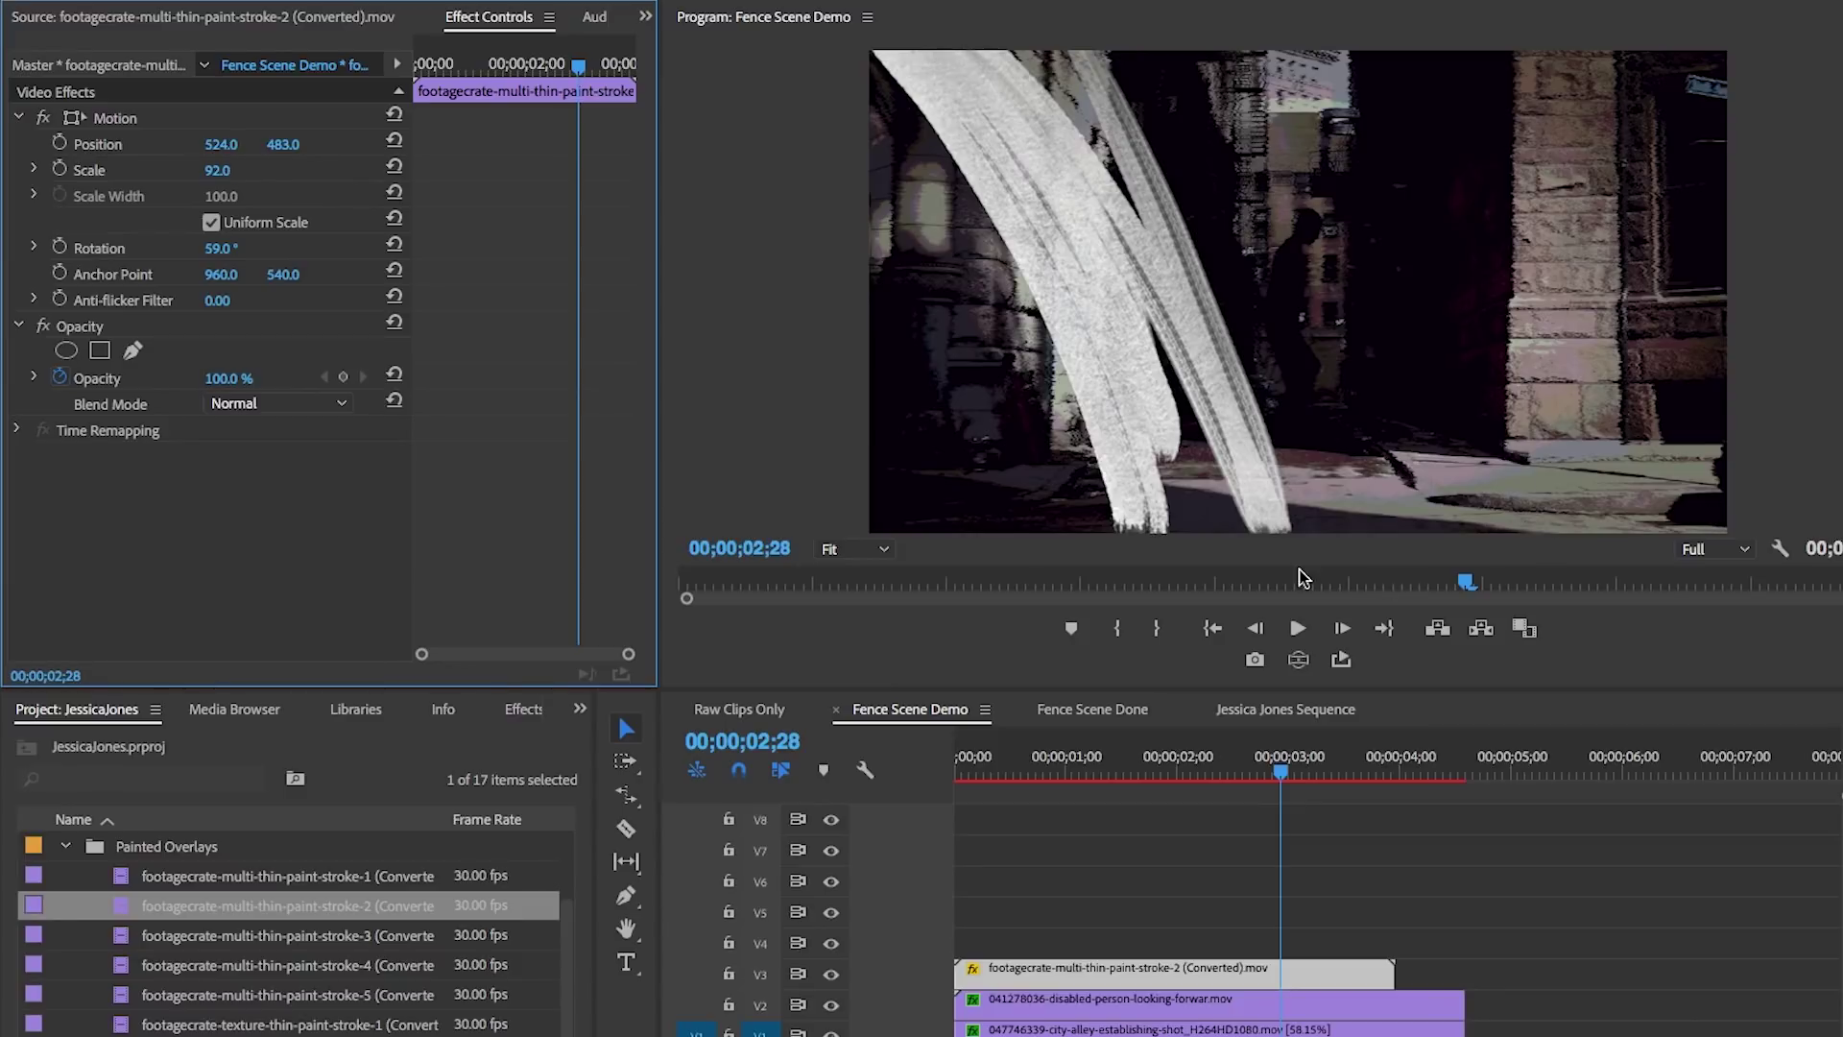
{"action": "left_click_drag", "start_coordinate": [246, 154], "coordinate": [251, 154]}
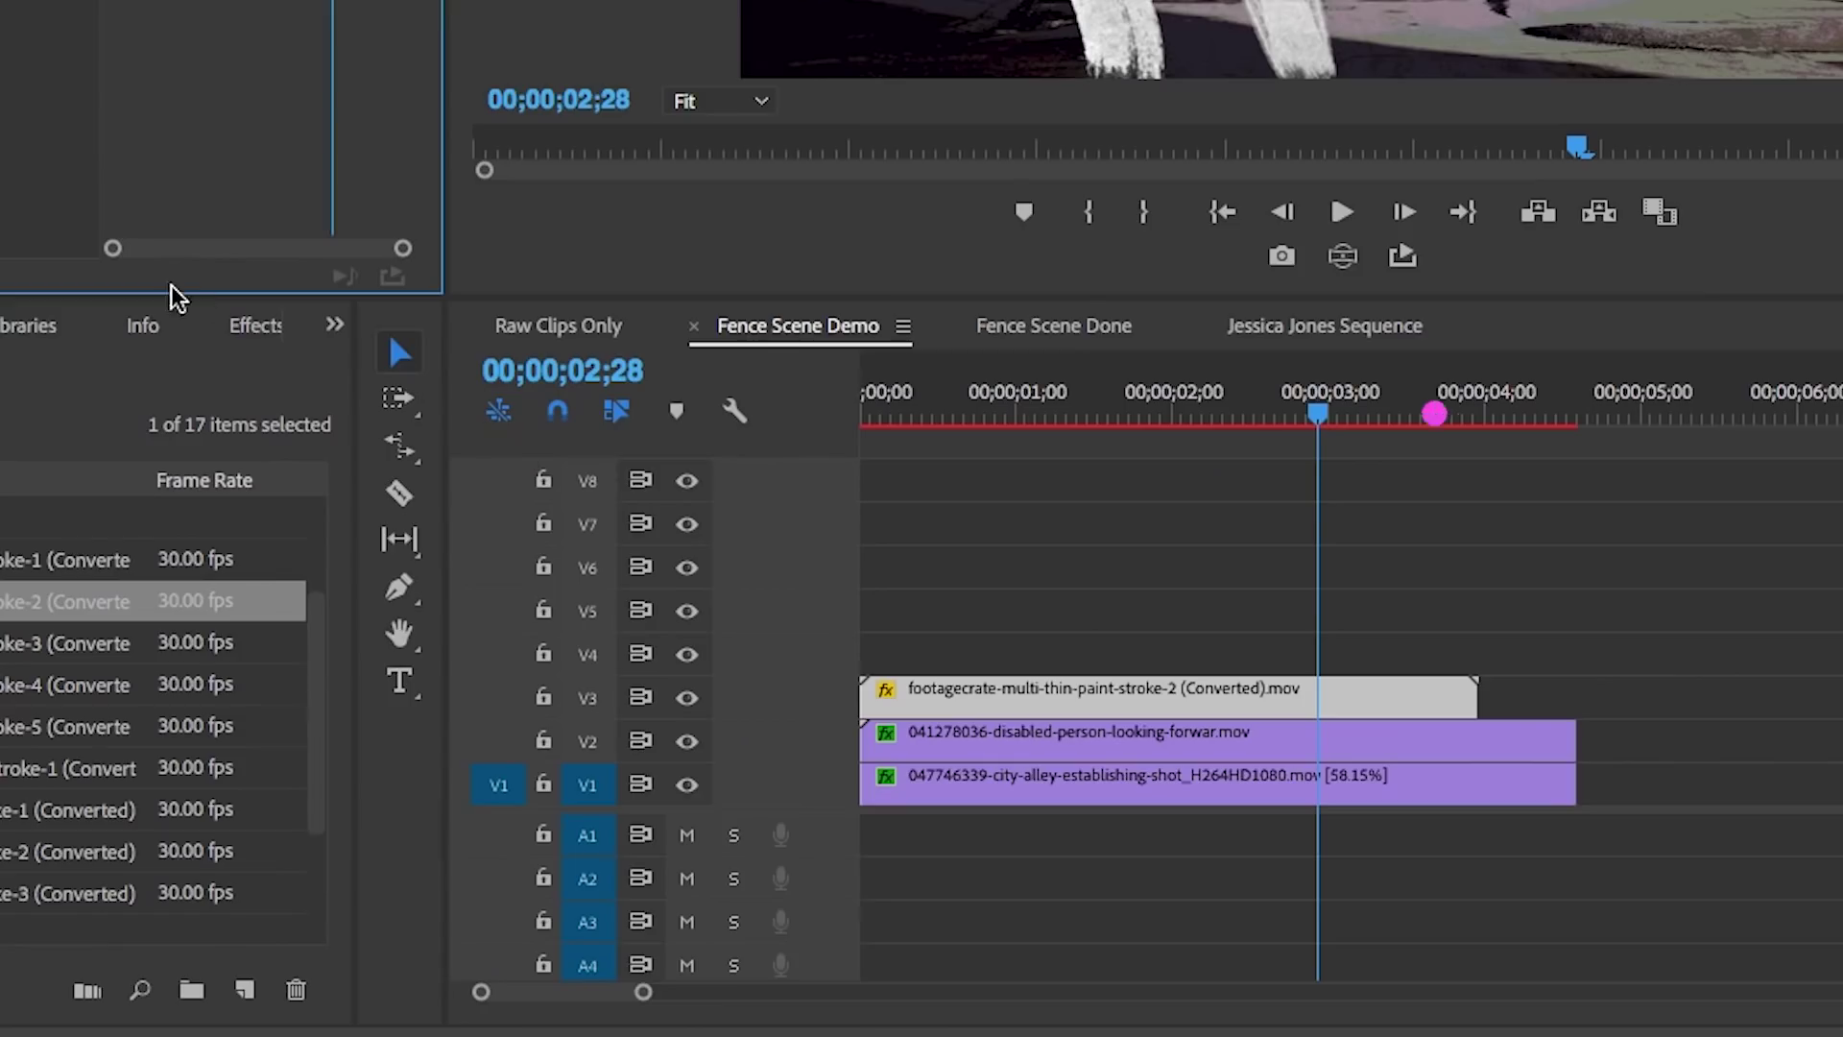
Step: Rate-stretch the V3 paint stroke so it ends together with the silhouette and alley clips
{"action": "key", "text": "r"}
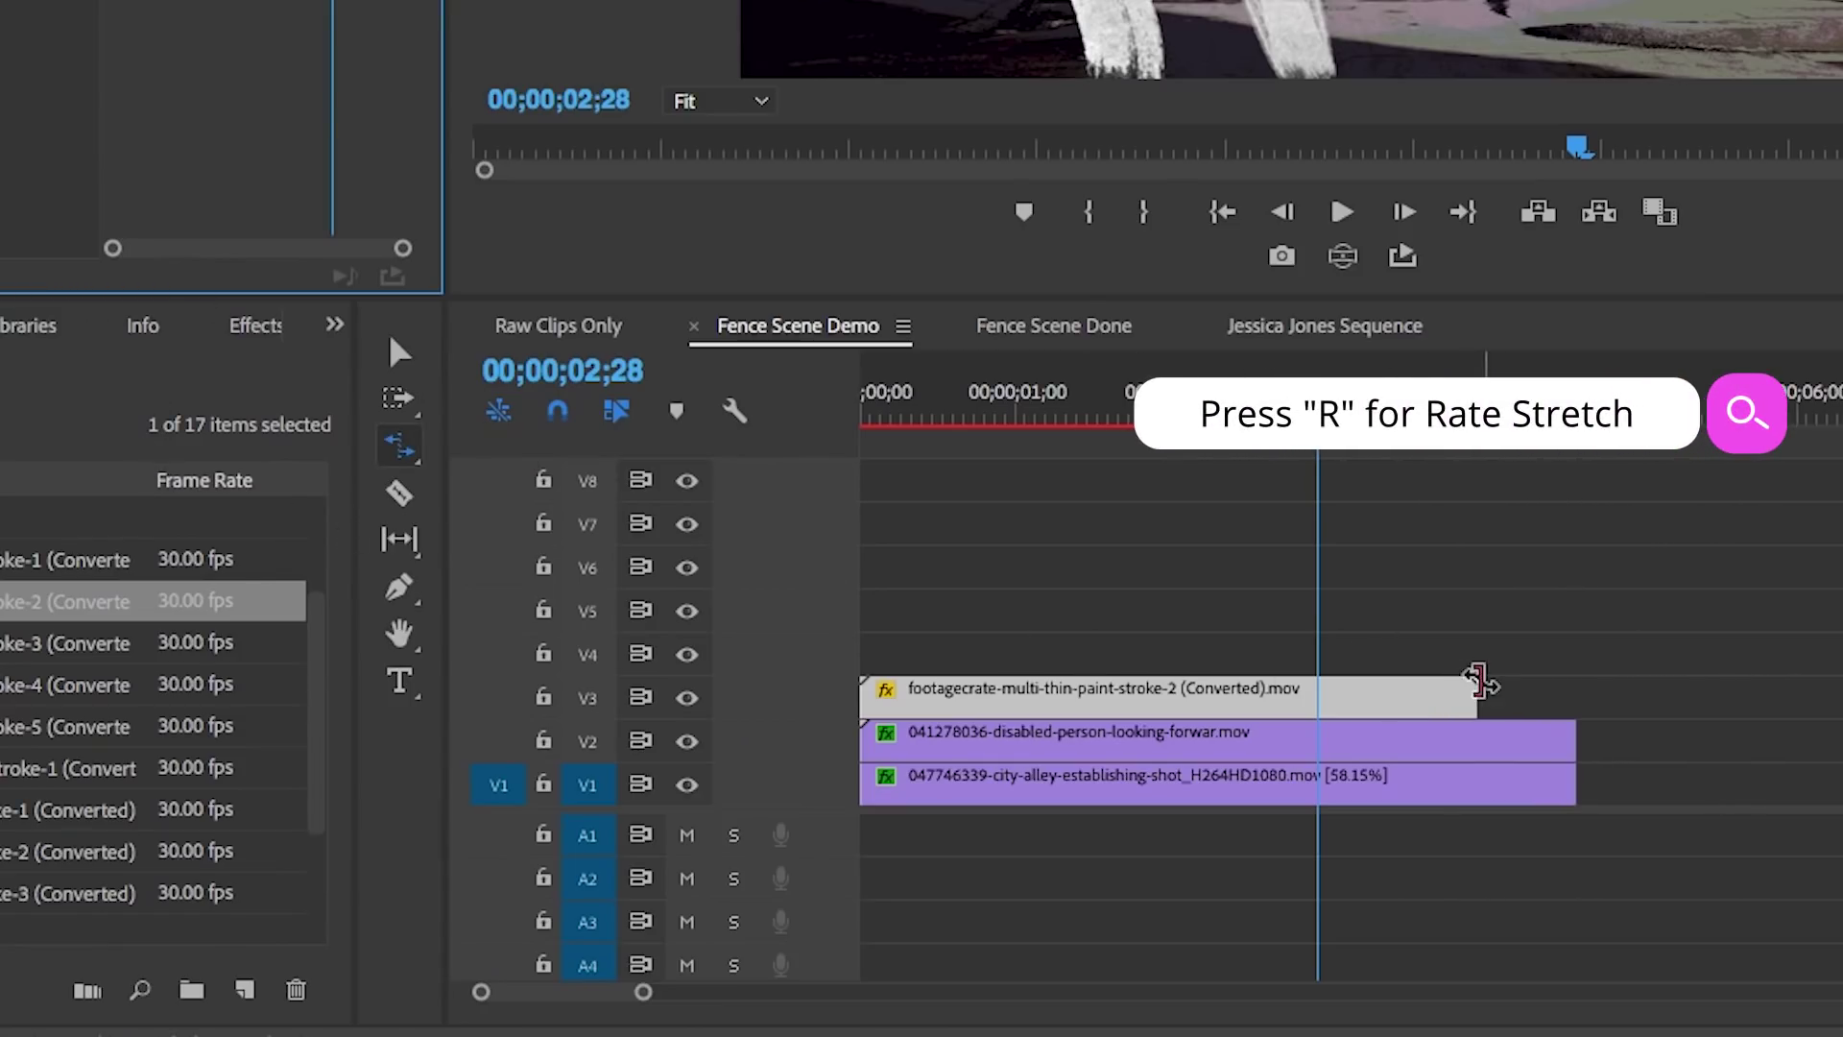
{"action": "left_click", "coordinate": [1467, 690]}
{"action": "left_click_drag", "start_coordinate": [1467, 689], "coordinate": [1567, 691]}
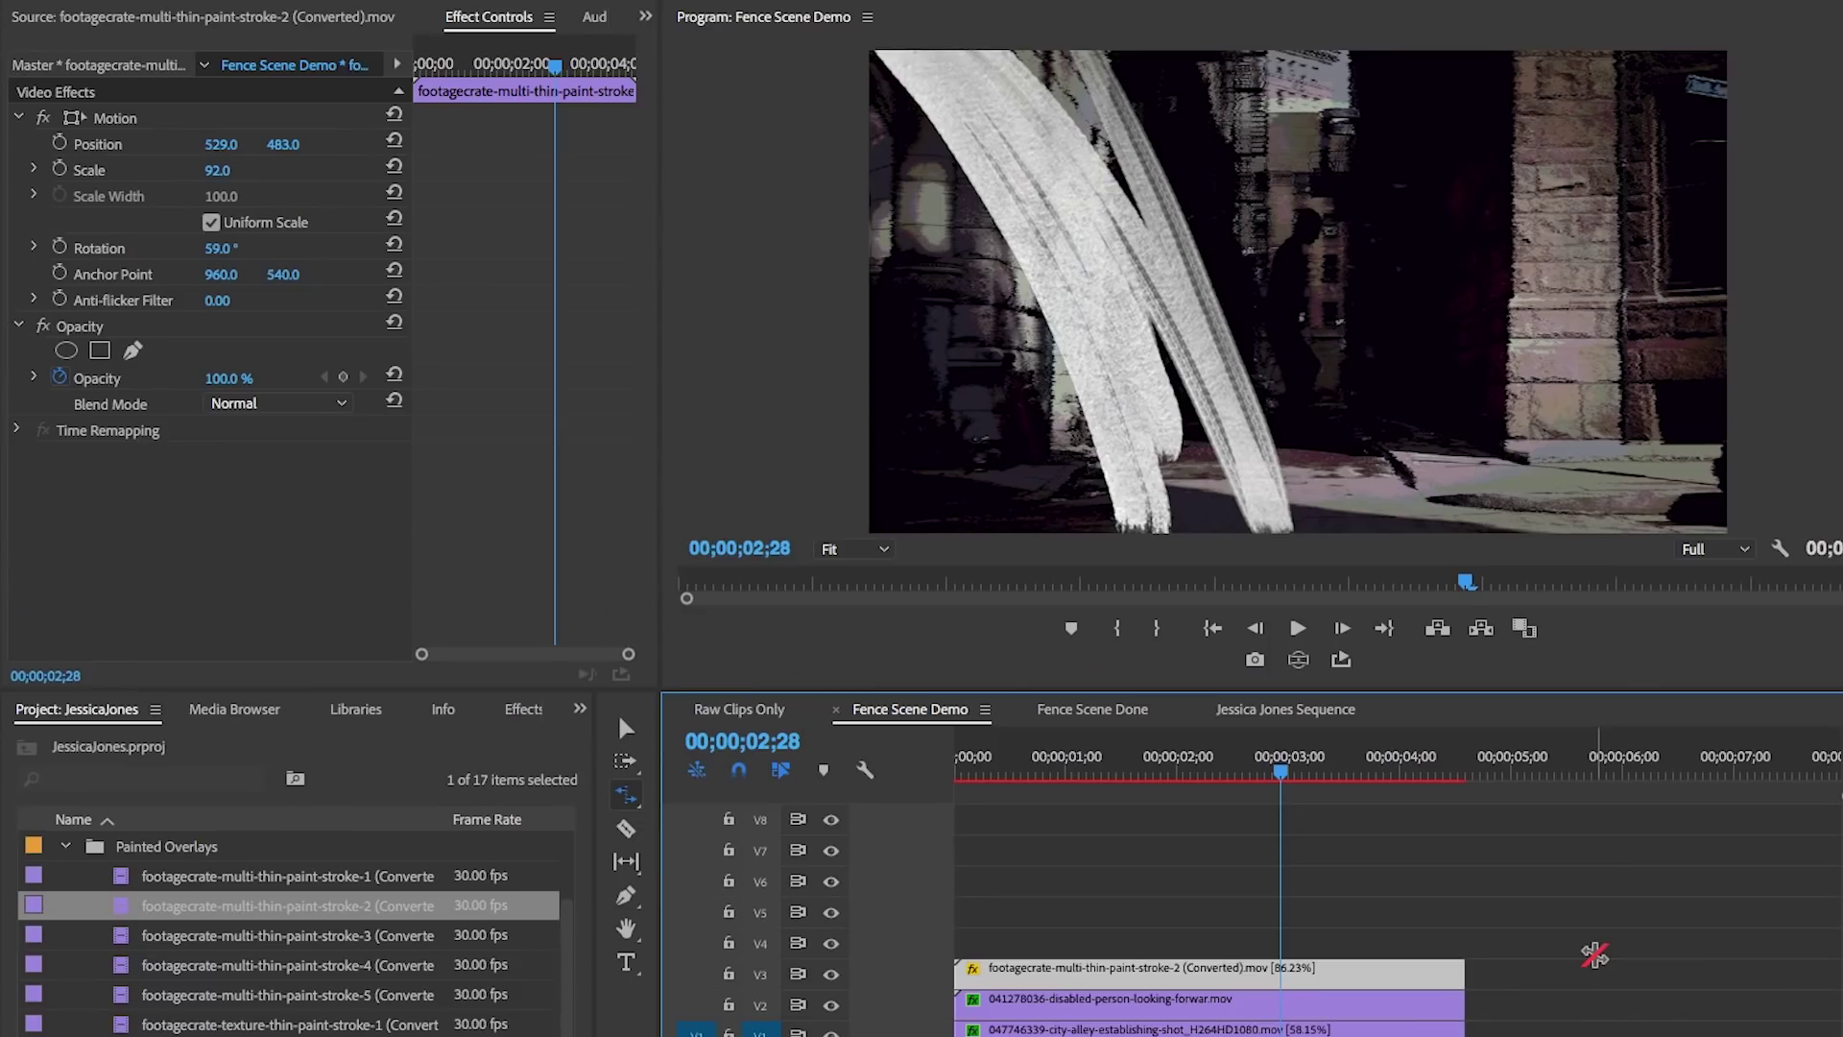
Step: Preview footagecrate-multi-thin-paint-stroke-5 and place it on V4 at the start of the sequence
{"action": "left_click", "coordinate": [119, 996]}
{"action": "double_click", "coordinate": [119, 999]}
{"action": "left_click_drag", "start_coordinate": [91, 589], "coordinate": [504, 587]}
{"action": "left_click_drag", "start_coordinate": [312, 398], "coordinate": [1148, 947]}
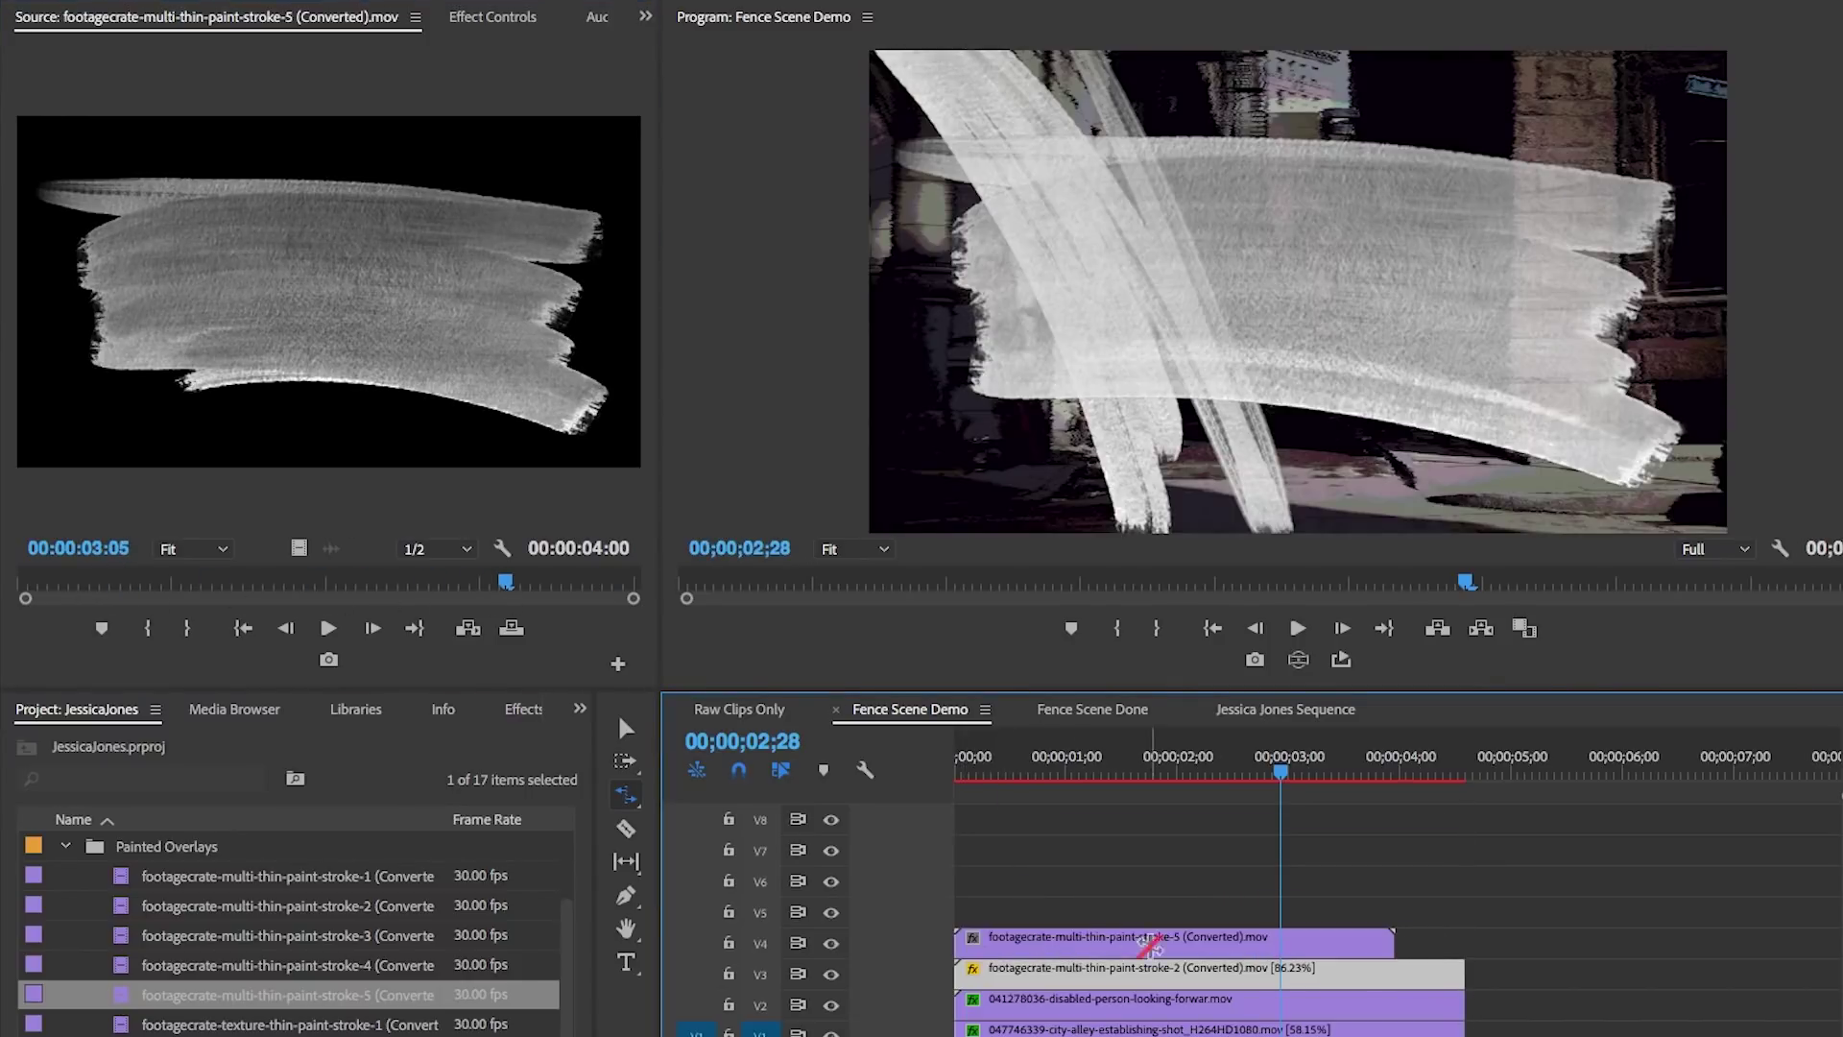
Step: Move the V4 paint stroke to about 1663.7, 246.5 and rotate it about 30.8° across the frame's upper-right corner
{"action": "key", "text": "v"}
{"action": "left_click", "coordinate": [482, 21]}
{"action": "left_click", "coordinate": [115, 117]}
{"action": "left_click_drag", "start_coordinate": [1522, 321], "coordinate": [1576, 257]}
{"action": "left_click_drag", "start_coordinate": [1786, 475], "coordinate": [1576, 631]}
{"action": "left_click_drag", "start_coordinate": [1440, 317], "coordinate": [1700, 248]}
Step: Rate-stretch the V4 paint stroke to the end of the clips below and return to the Selection tool
{"action": "left_click", "coordinate": [1430, 943]}
{"action": "key", "text": "r"}
{"action": "left_click_drag", "start_coordinate": [1394, 943], "coordinate": [1464, 944]}
{"action": "key", "text": "v"}
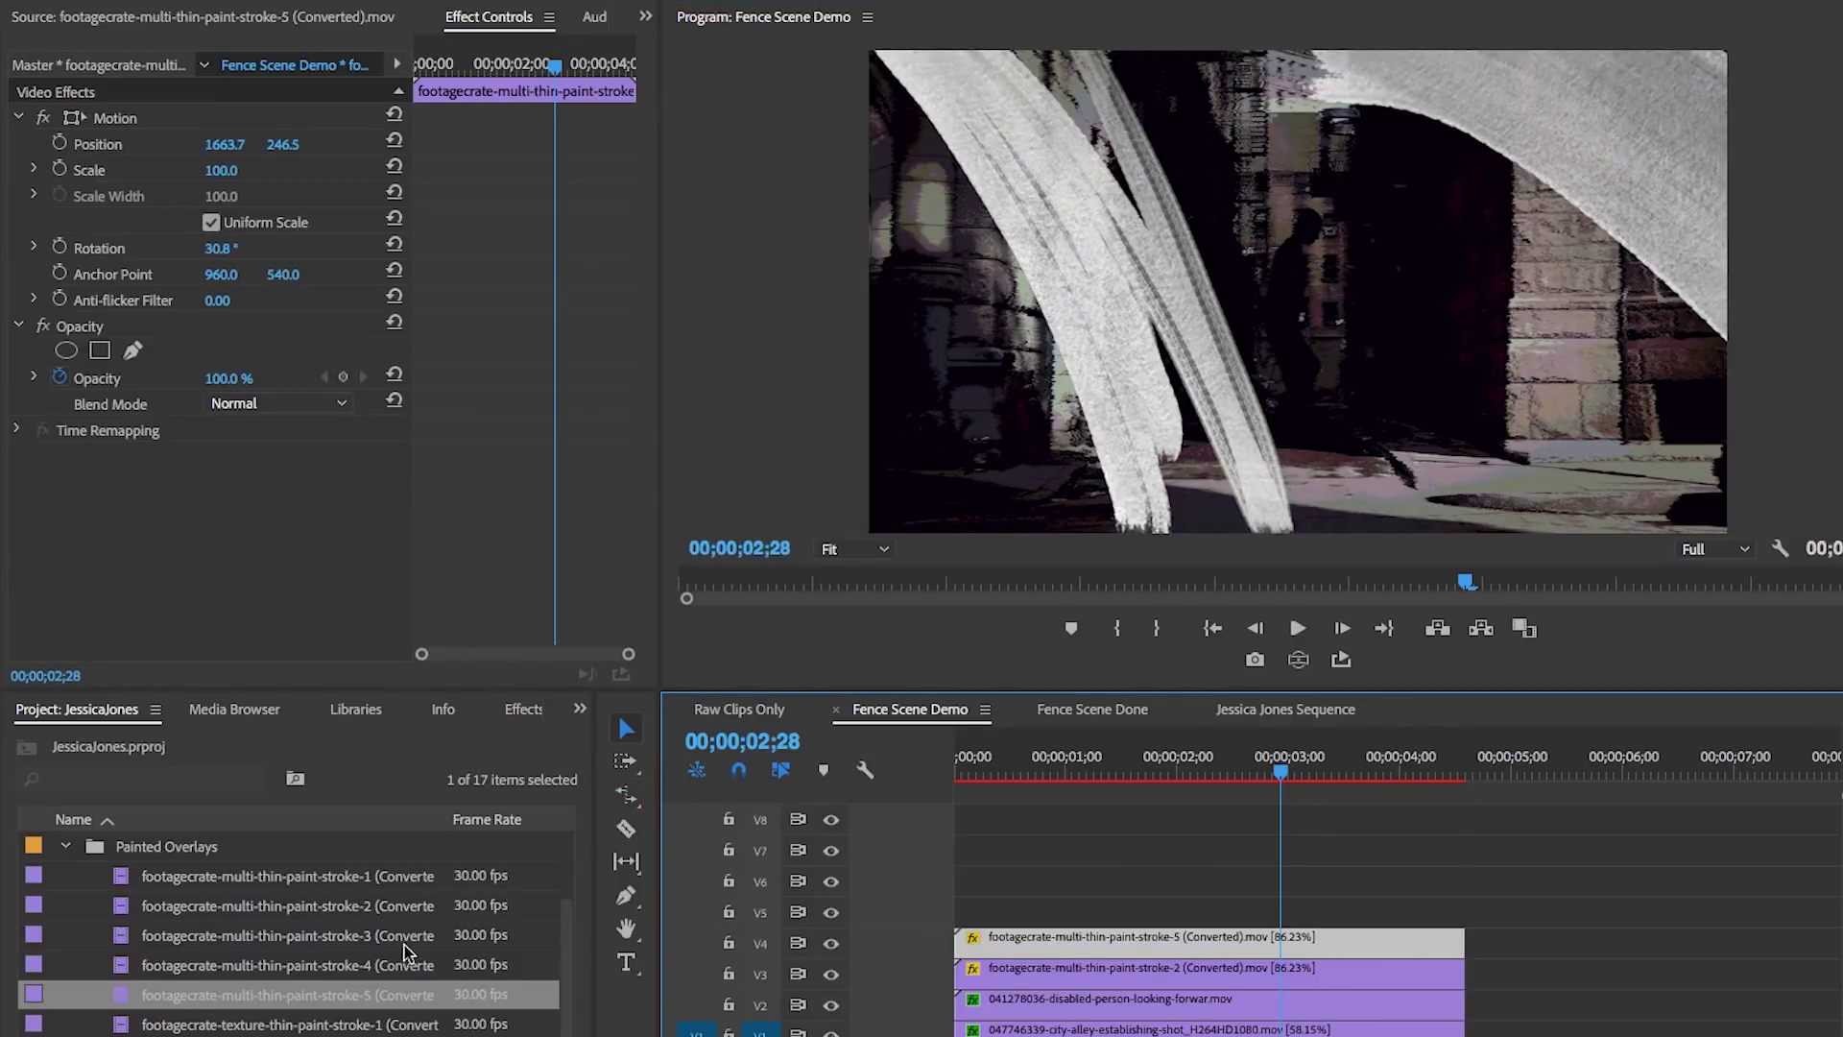
Step: Preview footagecrate-texture-thin-paint-stroke-1 and place it on V5 above the other paint strokes
{"action": "scroll", "coordinate": [158, 968], "scroll_direction": "down", "scroll_amount": 1}
{"action": "double_click", "coordinate": [136, 977]}
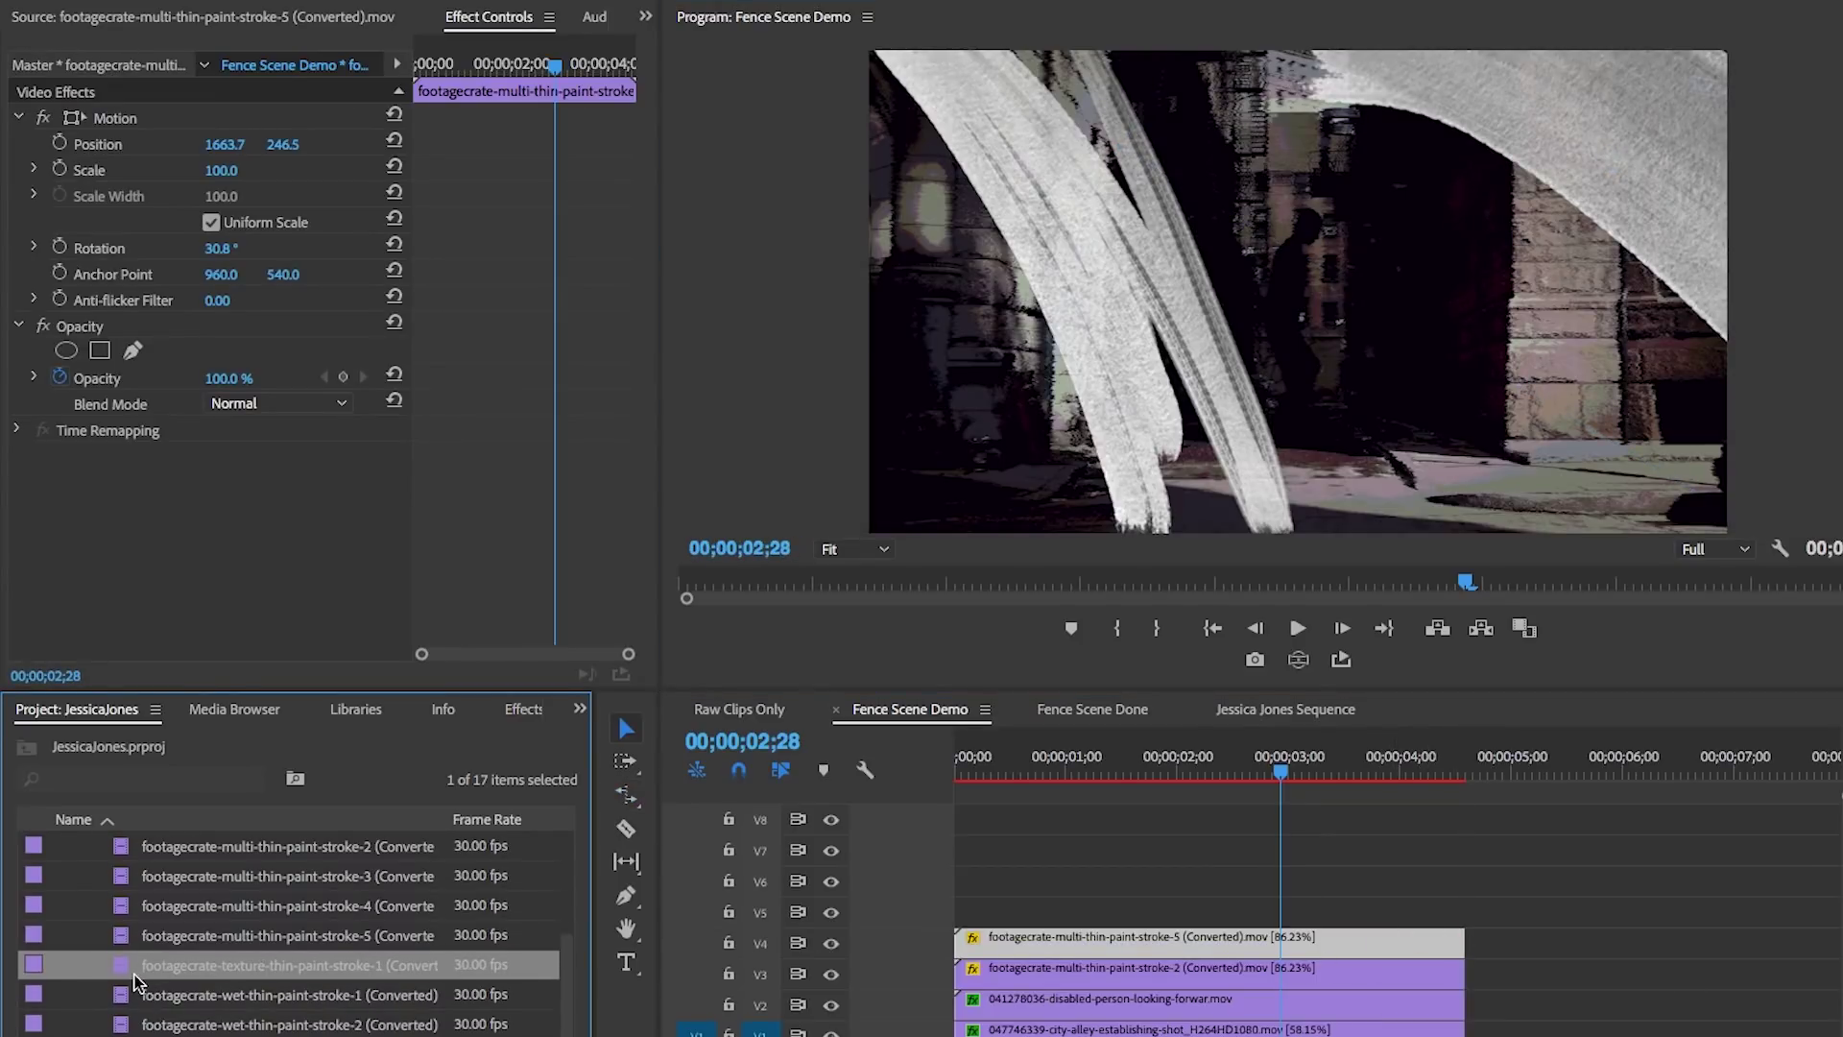
{"action": "left_click_drag", "start_coordinate": [106, 583], "coordinate": [493, 582]}
{"action": "left_click_drag", "start_coordinate": [242, 373], "coordinate": [1051, 910]}
Step: Move the V5 paint stroke to about 592, 287, scale it to 89 and rotate it 45° as a diagonal slash
{"action": "left_click", "coordinate": [1081, 756]}
{"action": "left_click", "coordinate": [1081, 905]}
{"action": "mouse_move", "coordinate": [218, 248]}
{"action": "left_mouse_down"}
{"action": "mouse_move", "coordinate": [245, 246]}
{"action": "mouse_move", "coordinate": [228, 223]}
{"action": "left_mouse_up"}
{"action": "mouse_move", "coordinate": [220, 144]}
{"action": "left_mouse_down"}
{"action": "mouse_move", "coordinate": [26, 144]}
{"action": "mouse_move", "coordinate": [215, 170]}
{"action": "mouse_move", "coordinate": [280, 144]}
{"action": "mouse_move", "coordinate": [110, 144]}
{"action": "left_mouse_up"}
{"action": "left_click", "coordinate": [1098, 917]}
{"action": "scroll", "coordinate": [101, 941], "scroll_direction": "up", "scroll_amount": 3}
{"action": "left_click", "coordinate": [66, 969]}
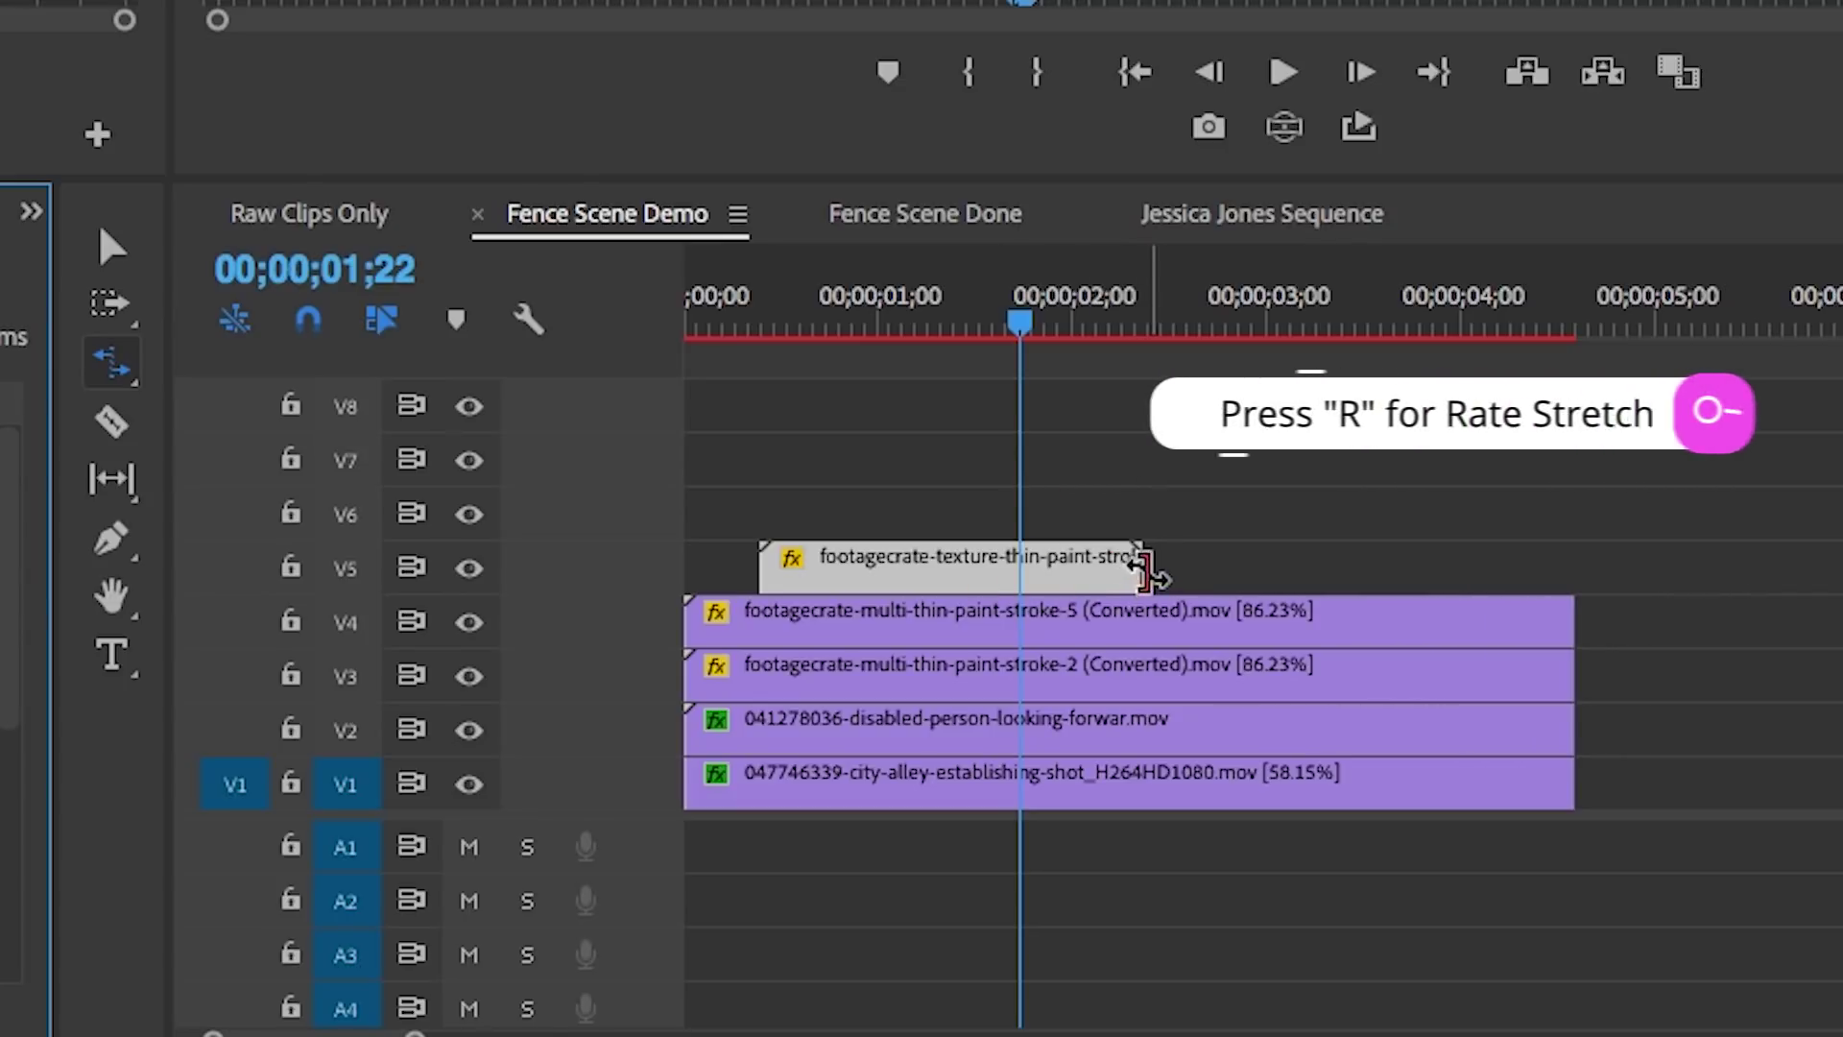
Step: Rate-stretch the V5 paint stroke and align it to the start and end of the clips below
{"action": "left_click", "coordinate": [1138, 568]}
{"action": "left_click_drag", "start_coordinate": [1138, 568], "coordinate": [1575, 574]}
{"action": "key", "text": "v"}
{"action": "left_click_drag", "start_coordinate": [876, 563], "coordinate": [802, 567]}
{"action": "left_click_drag", "start_coordinate": [1483, 562], "coordinate": [1574, 568]}
{"action": "key", "text": "r"}
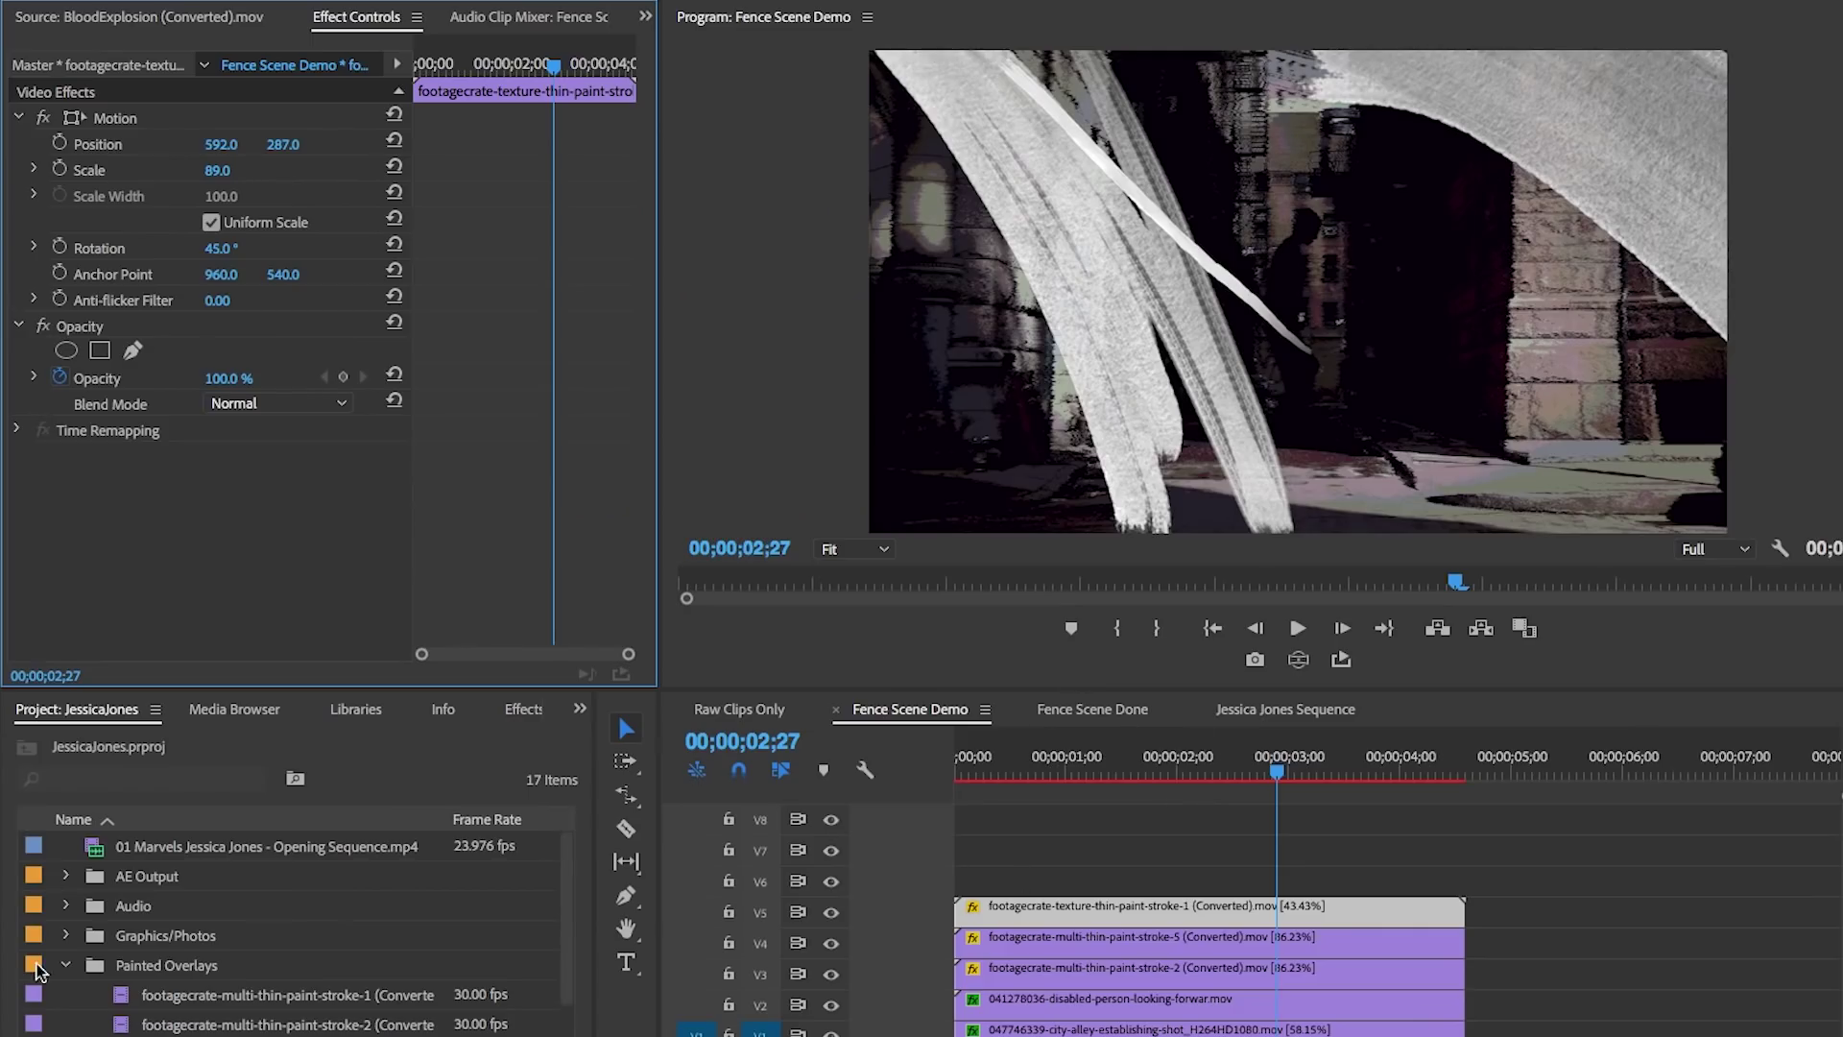
Step: Place BloodExplosion from the Spatter and Blood bin on V6 and rate-stretch it to end with the clips below
{"action": "left_click", "coordinate": [66, 966]}
{"action": "left_click", "coordinate": [66, 1025]}
{"action": "scroll", "coordinate": [240, 961], "scroll_direction": "down", "scroll_amount": 3}
{"action": "scroll", "coordinate": [240, 960], "scroll_direction": "up", "scroll_amount": 3}
{"action": "left_click", "coordinate": [240, 935]}
{"action": "left_click_drag", "start_coordinate": [240, 935], "coordinate": [1461, 878]}
{"action": "left_click", "coordinate": [1075, 884]}
{"action": "key", "text": "b"}
{"action": "key", "text": "v"}
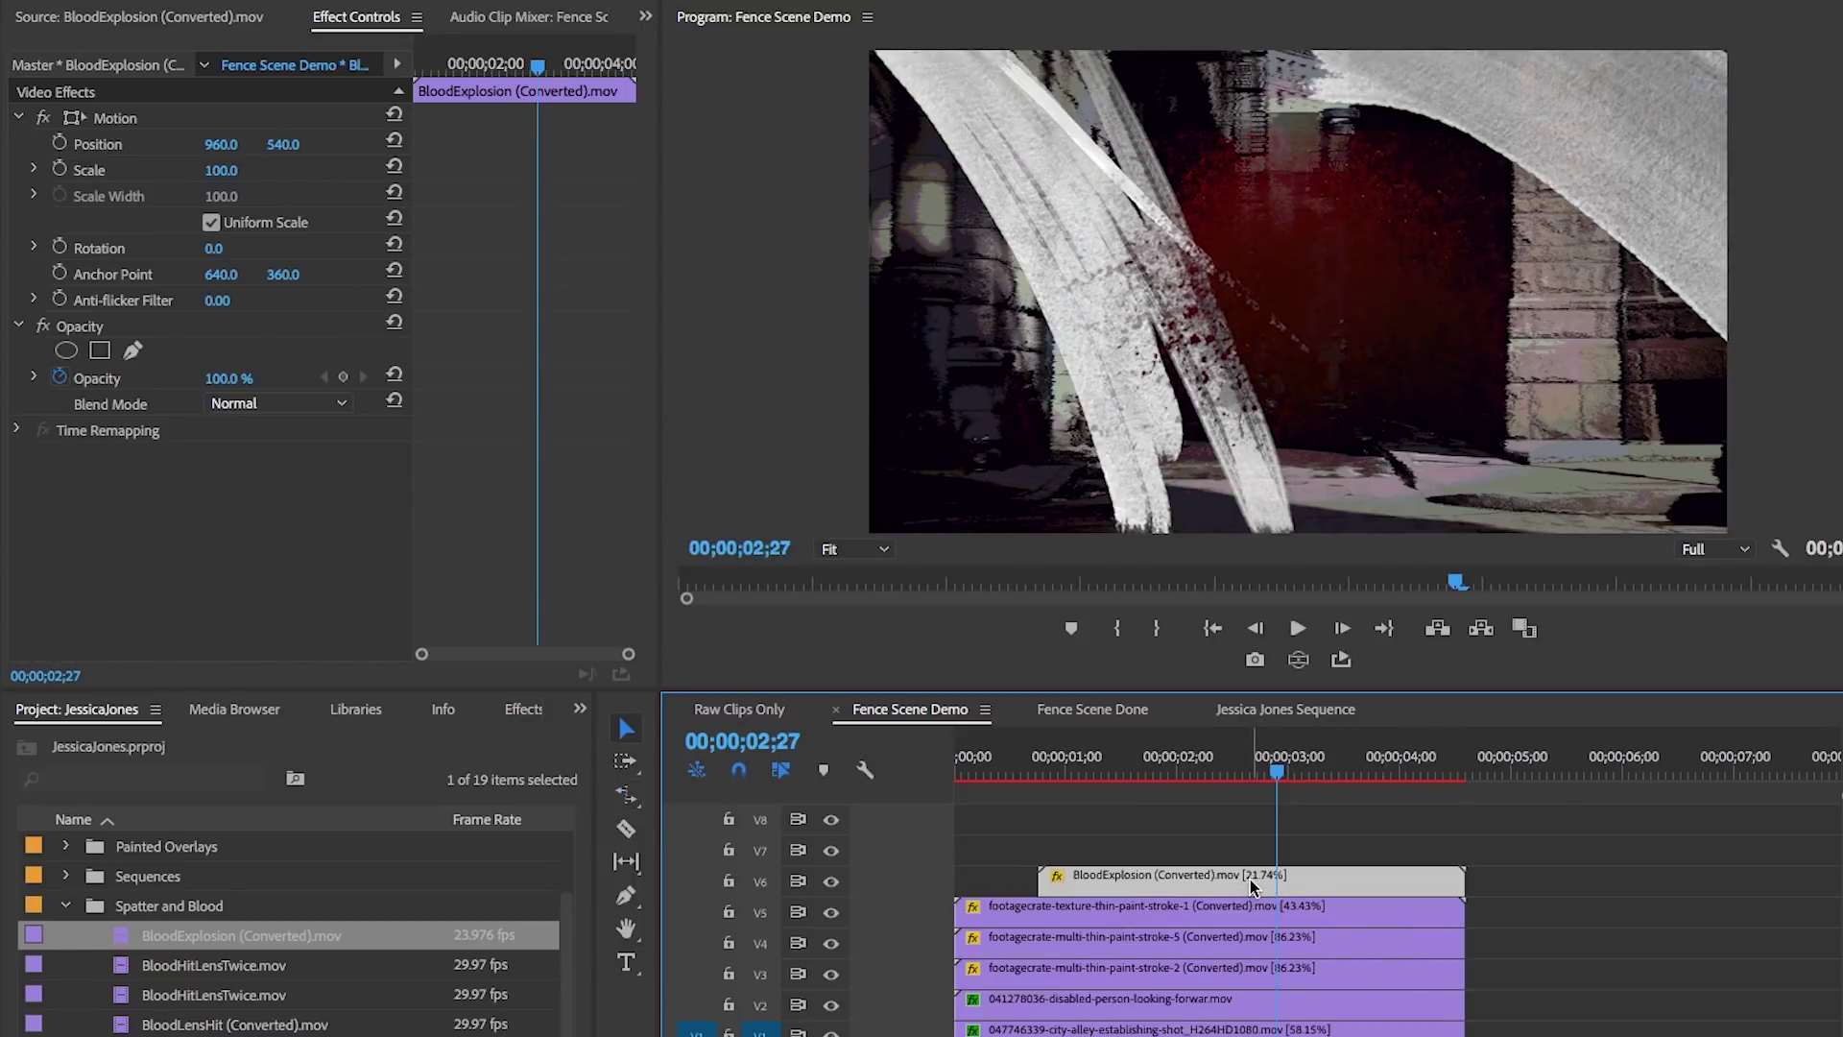
Step: Move the BloodExplosion clip to about 304, 789, rotate it 165° and scale it to 87
{"action": "left_click_drag", "start_coordinate": [221, 144], "coordinate": [115, 144]}
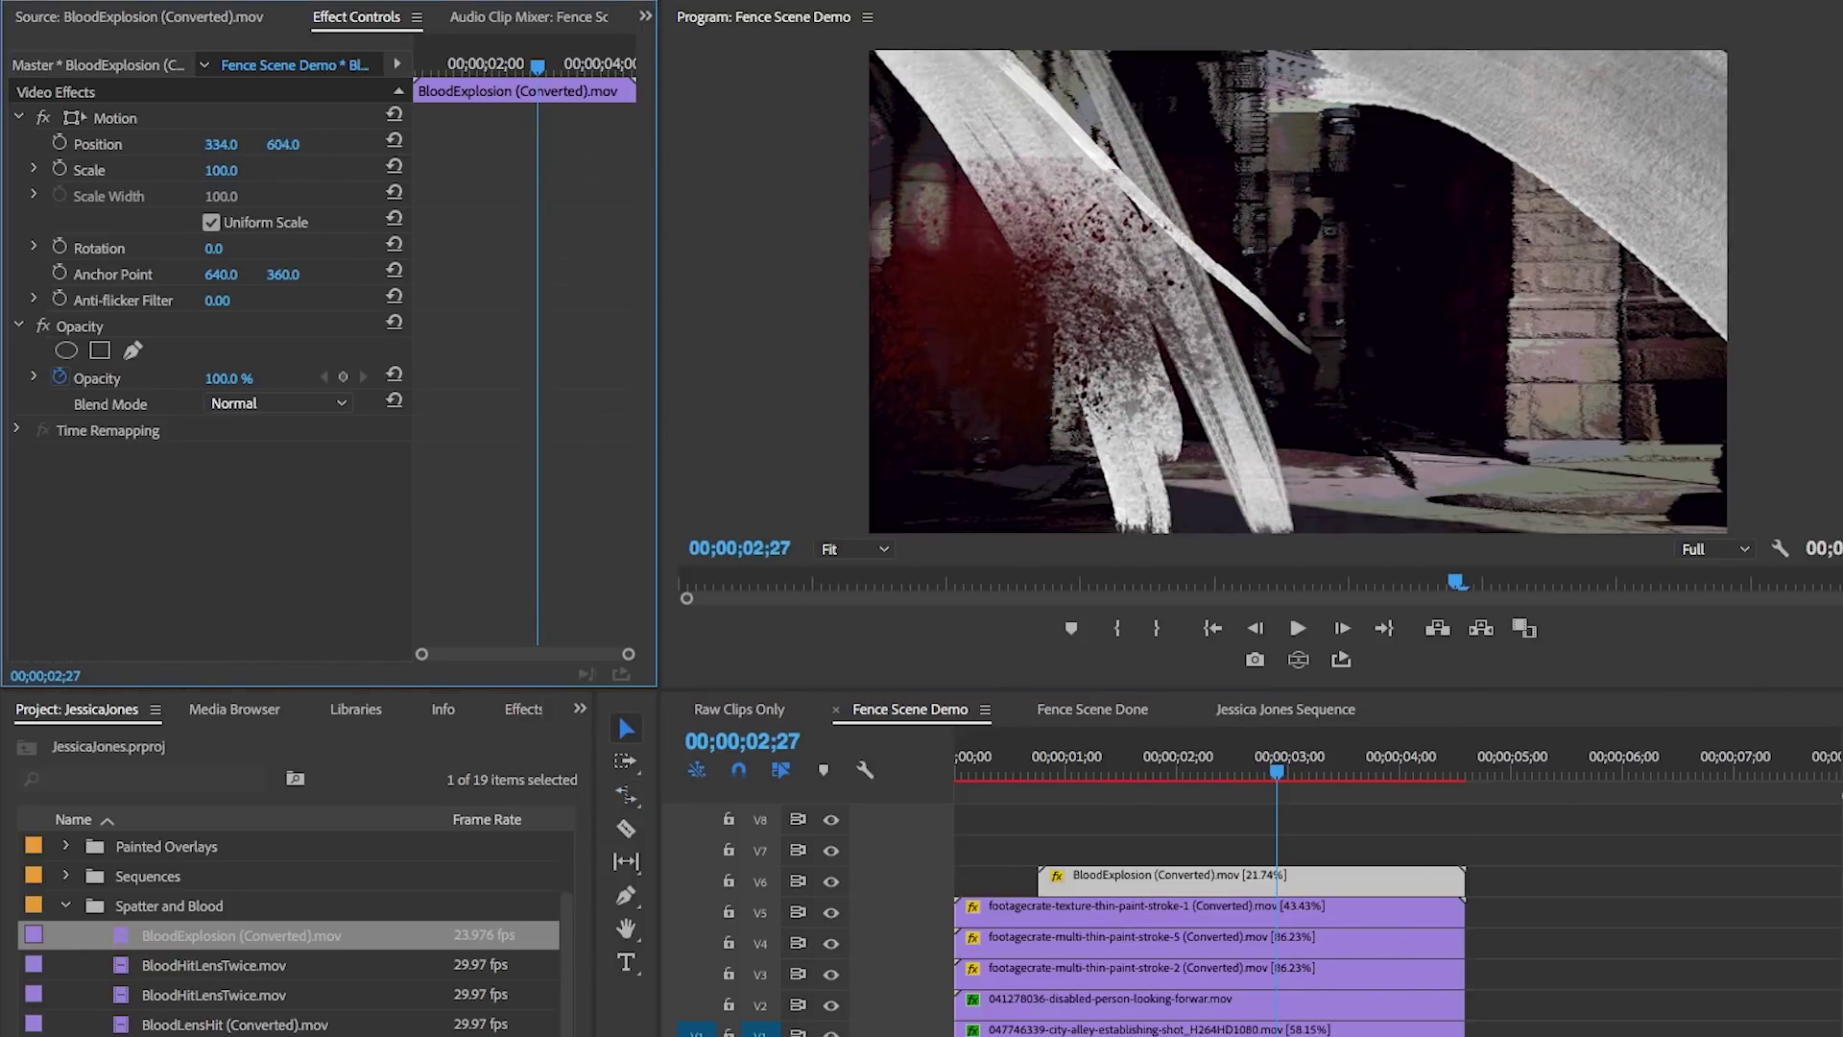
{"action": "left_click_drag", "start_coordinate": [283, 144], "coordinate": [317, 144]}
{"action": "left_click", "coordinate": [1126, 774]}
{"action": "left_click_drag", "start_coordinate": [217, 251], "coordinate": [375, 252]}
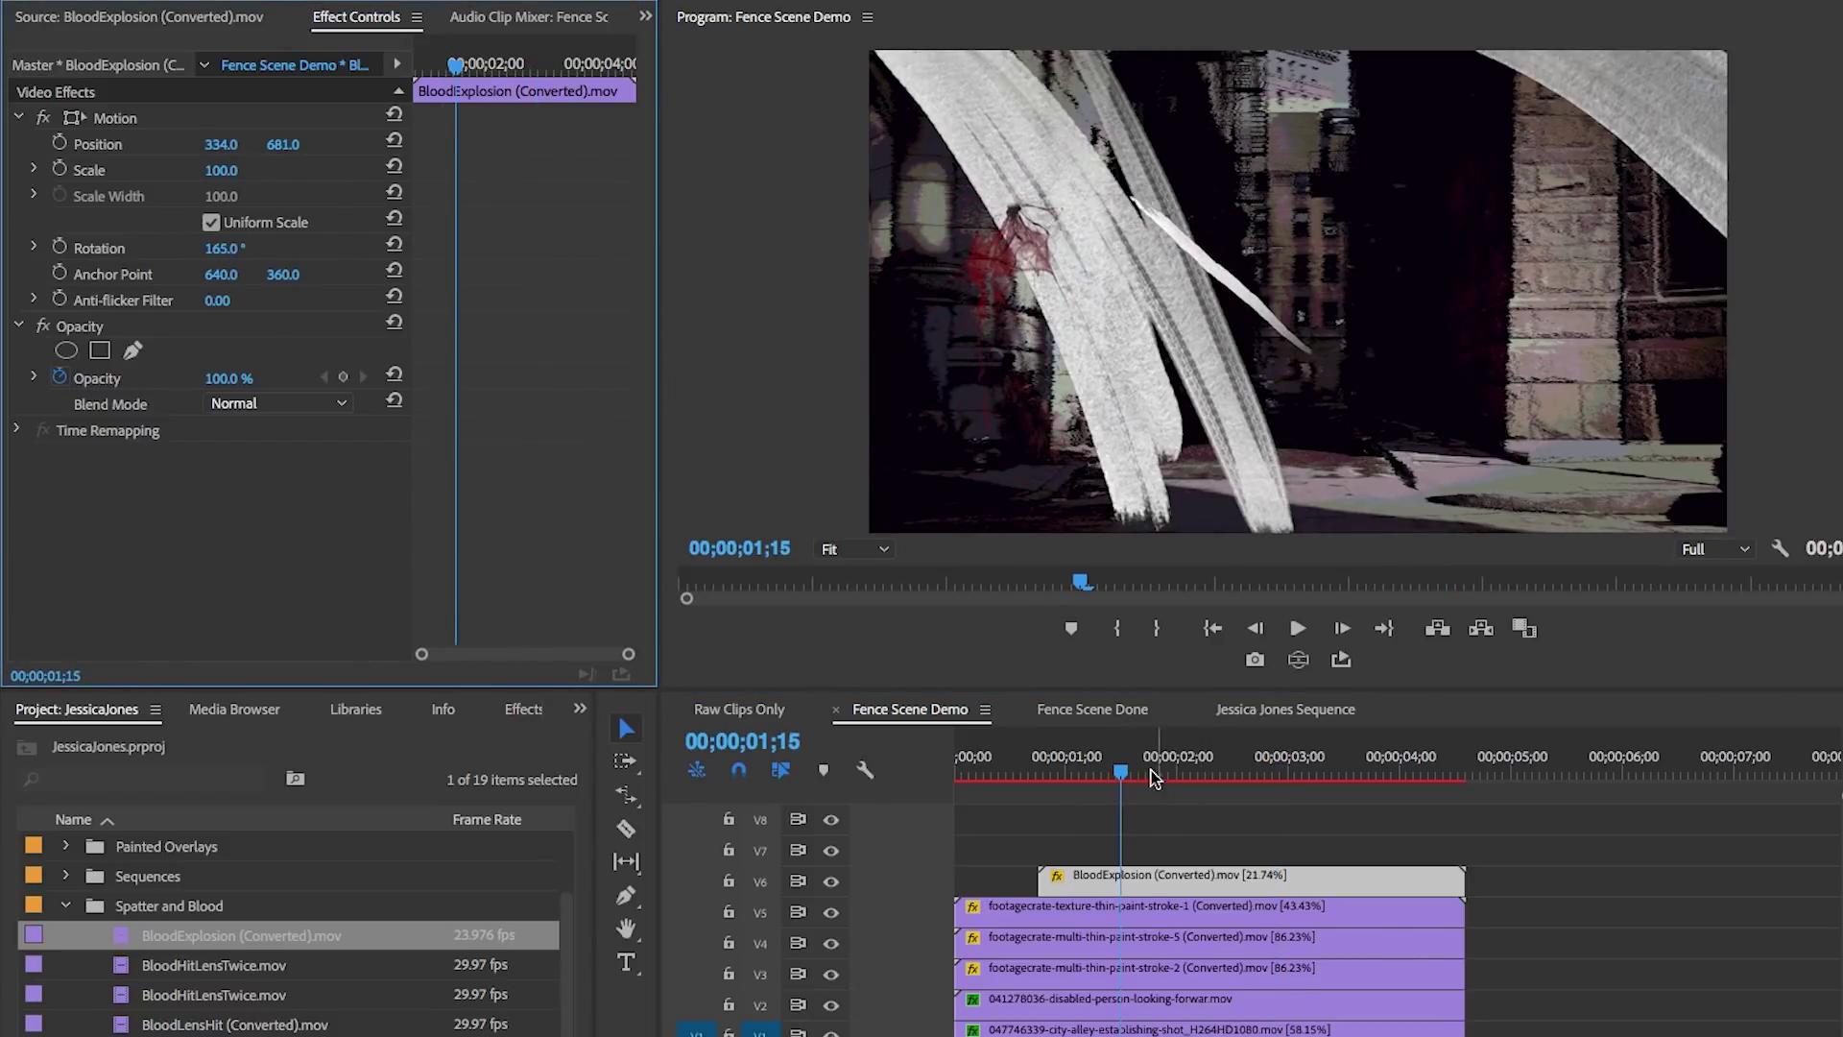
{"action": "left_click_drag", "start_coordinate": [1155, 777], "coordinate": [1204, 775]}
{"action": "mouse_move", "coordinate": [244, 154]}
{"action": "left_mouse_down"}
{"action": "mouse_move", "coordinate": [211, 196]}
{"action": "mouse_move", "coordinate": [248, 167]}
{"action": "left_mouse_up"}
{"action": "left_click_drag", "start_coordinate": [1026, 326], "coordinate": [1031, 512]}
Step: Save the project and place BloodLensHit on V7 at the start of the sequence
{"action": "left_click", "coordinate": [148, 1025]}
{"action": "key", "text": "ctrl+s"}
{"action": "double_click", "coordinate": [134, 1024]}
{"action": "left_click_drag", "start_coordinate": [307, 382], "coordinate": [950, 859]}
Step: Cut BloodLensHit at the end of the clips below and delete the excess part
{"action": "key", "text": "c"}
{"action": "left_click", "coordinate": [1466, 851]}
{"action": "key", "text": "v"}
{"action": "left_click", "coordinate": [1506, 851]}
{"action": "key", "text": "Delete"}
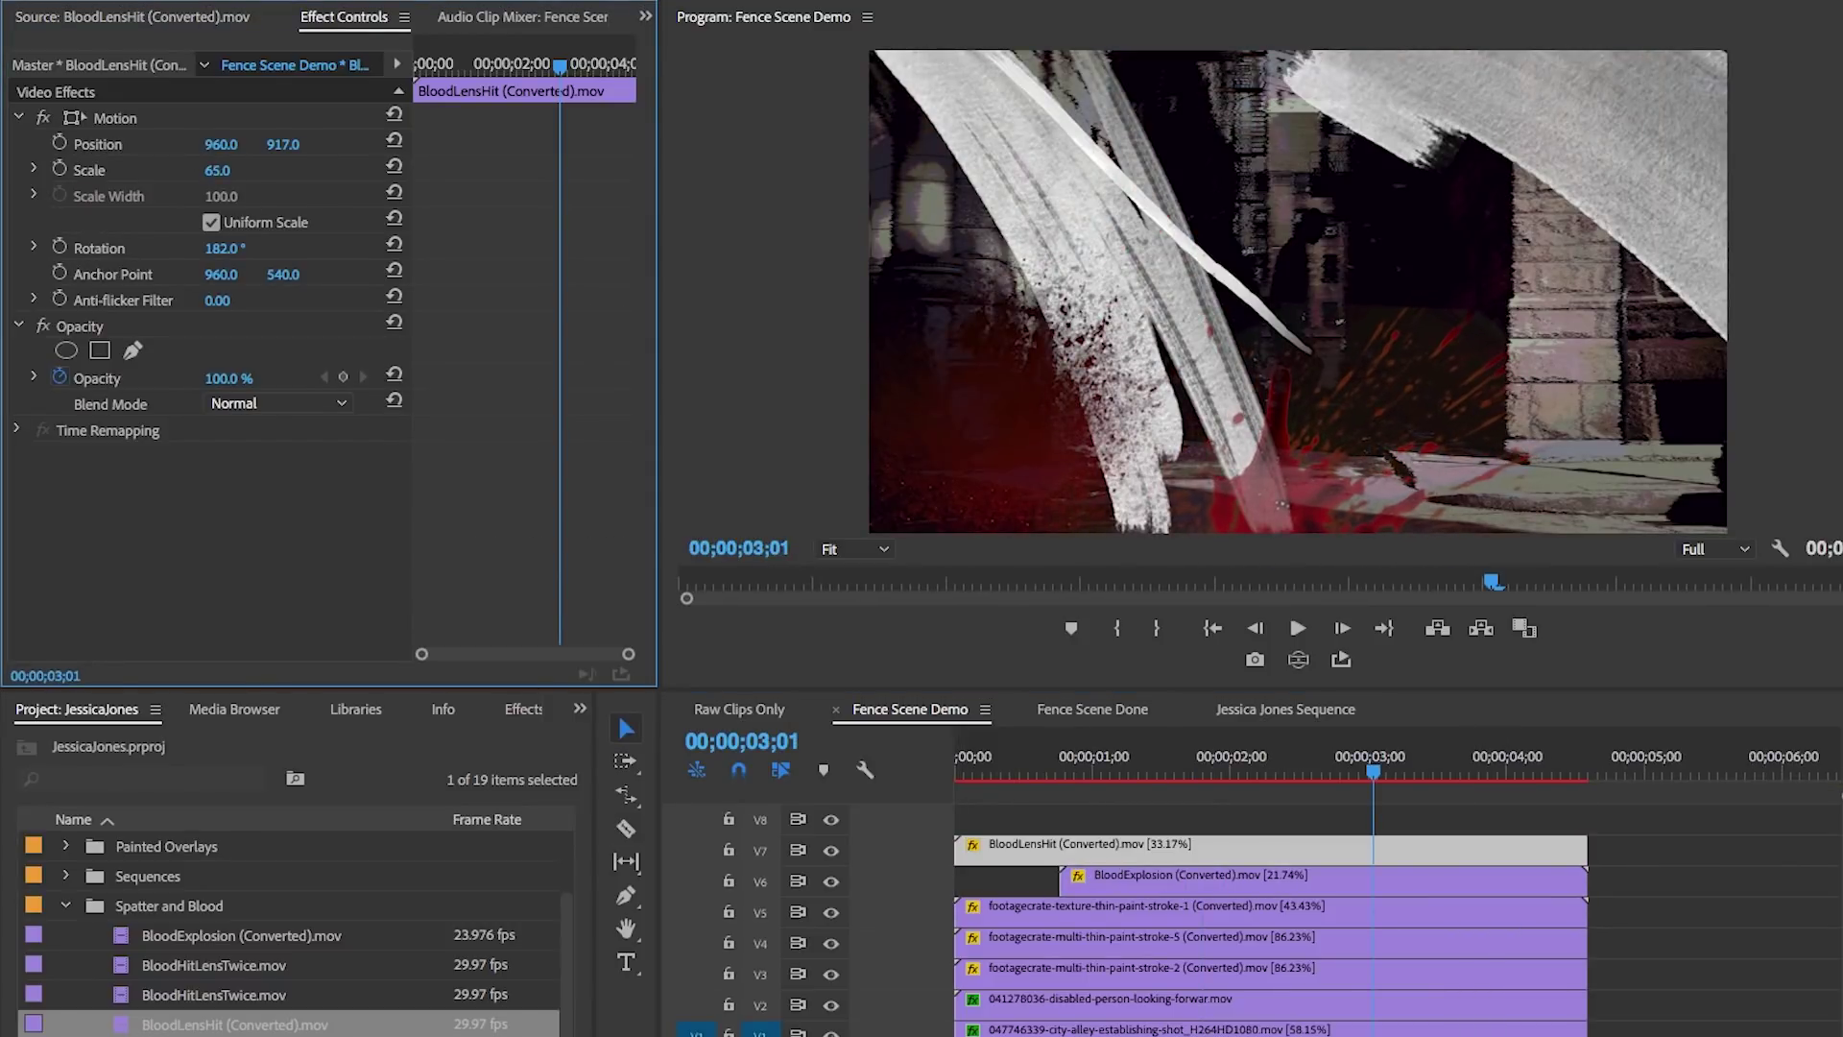
Step: Move the BloodLensHit splatter to about 1001, 864 and scrub back to 00;00;02;10 to check it
{"action": "left_click_drag", "start_coordinate": [1283, 505], "coordinate": [1302, 481]}
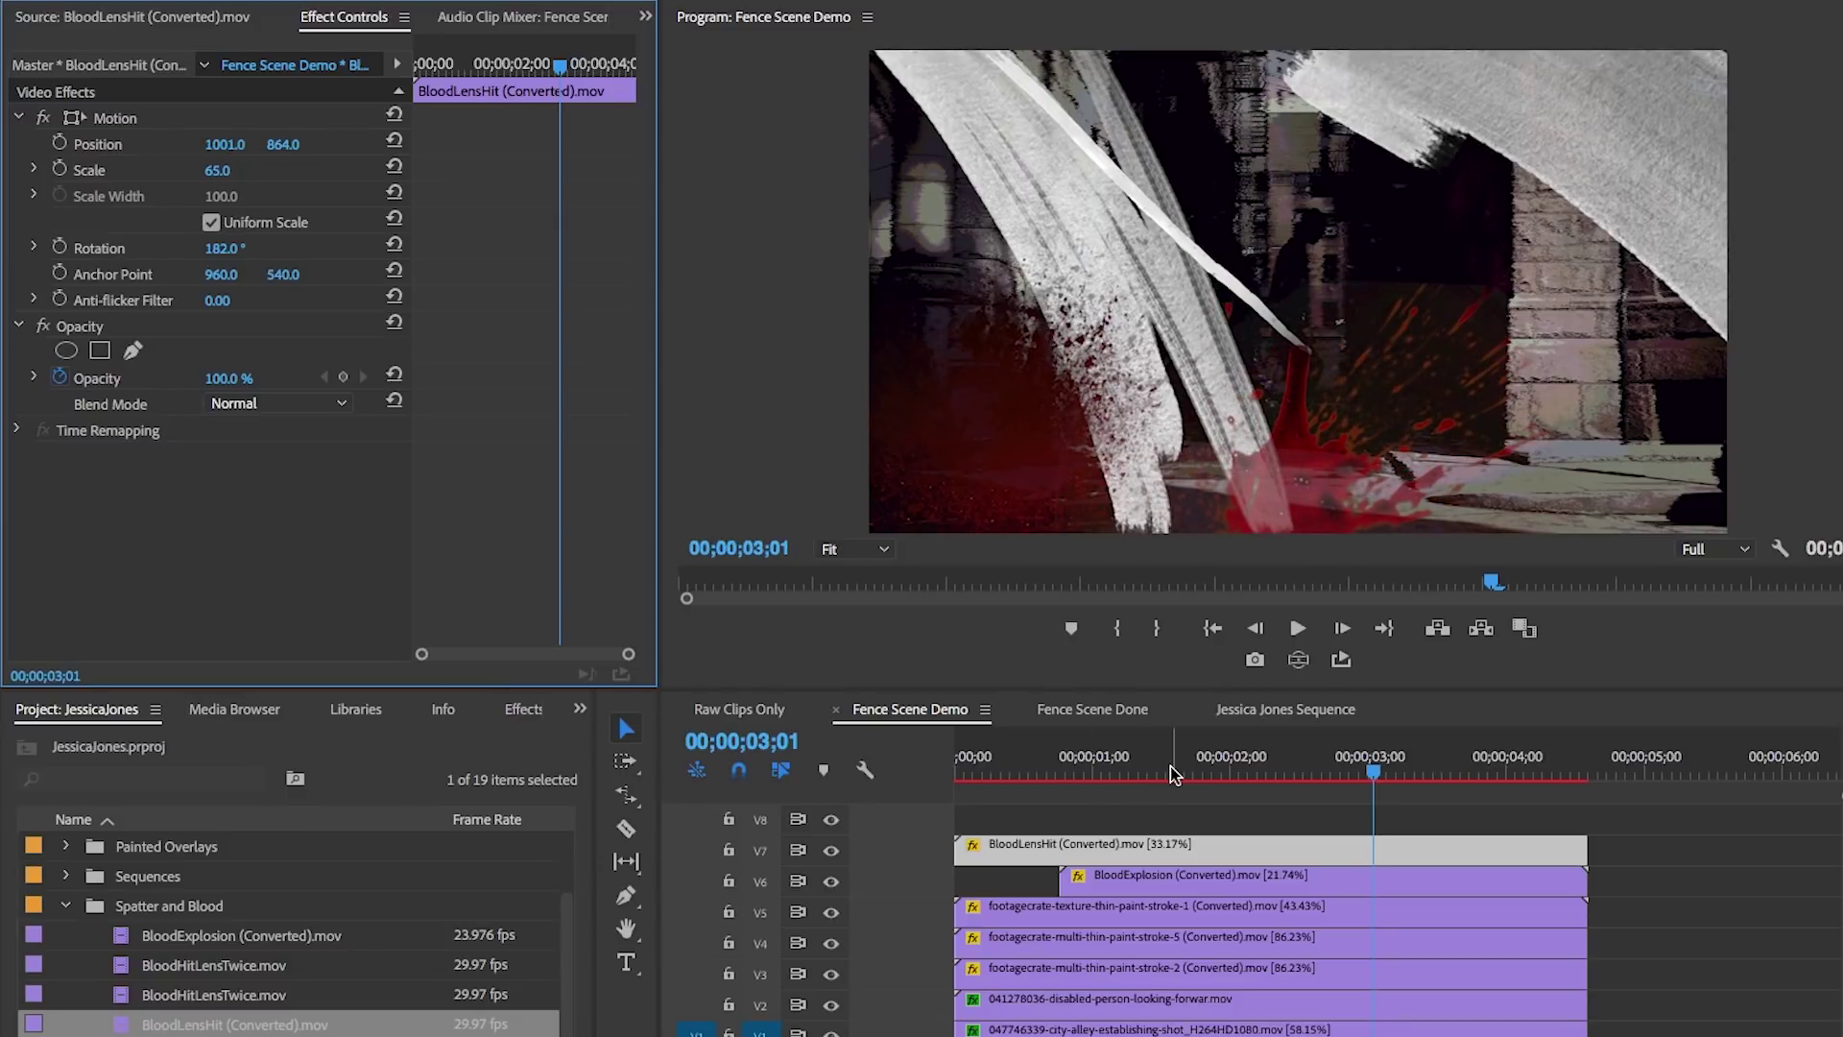
{"action": "left_click_drag", "start_coordinate": [1172, 768], "coordinate": [1118, 762]}
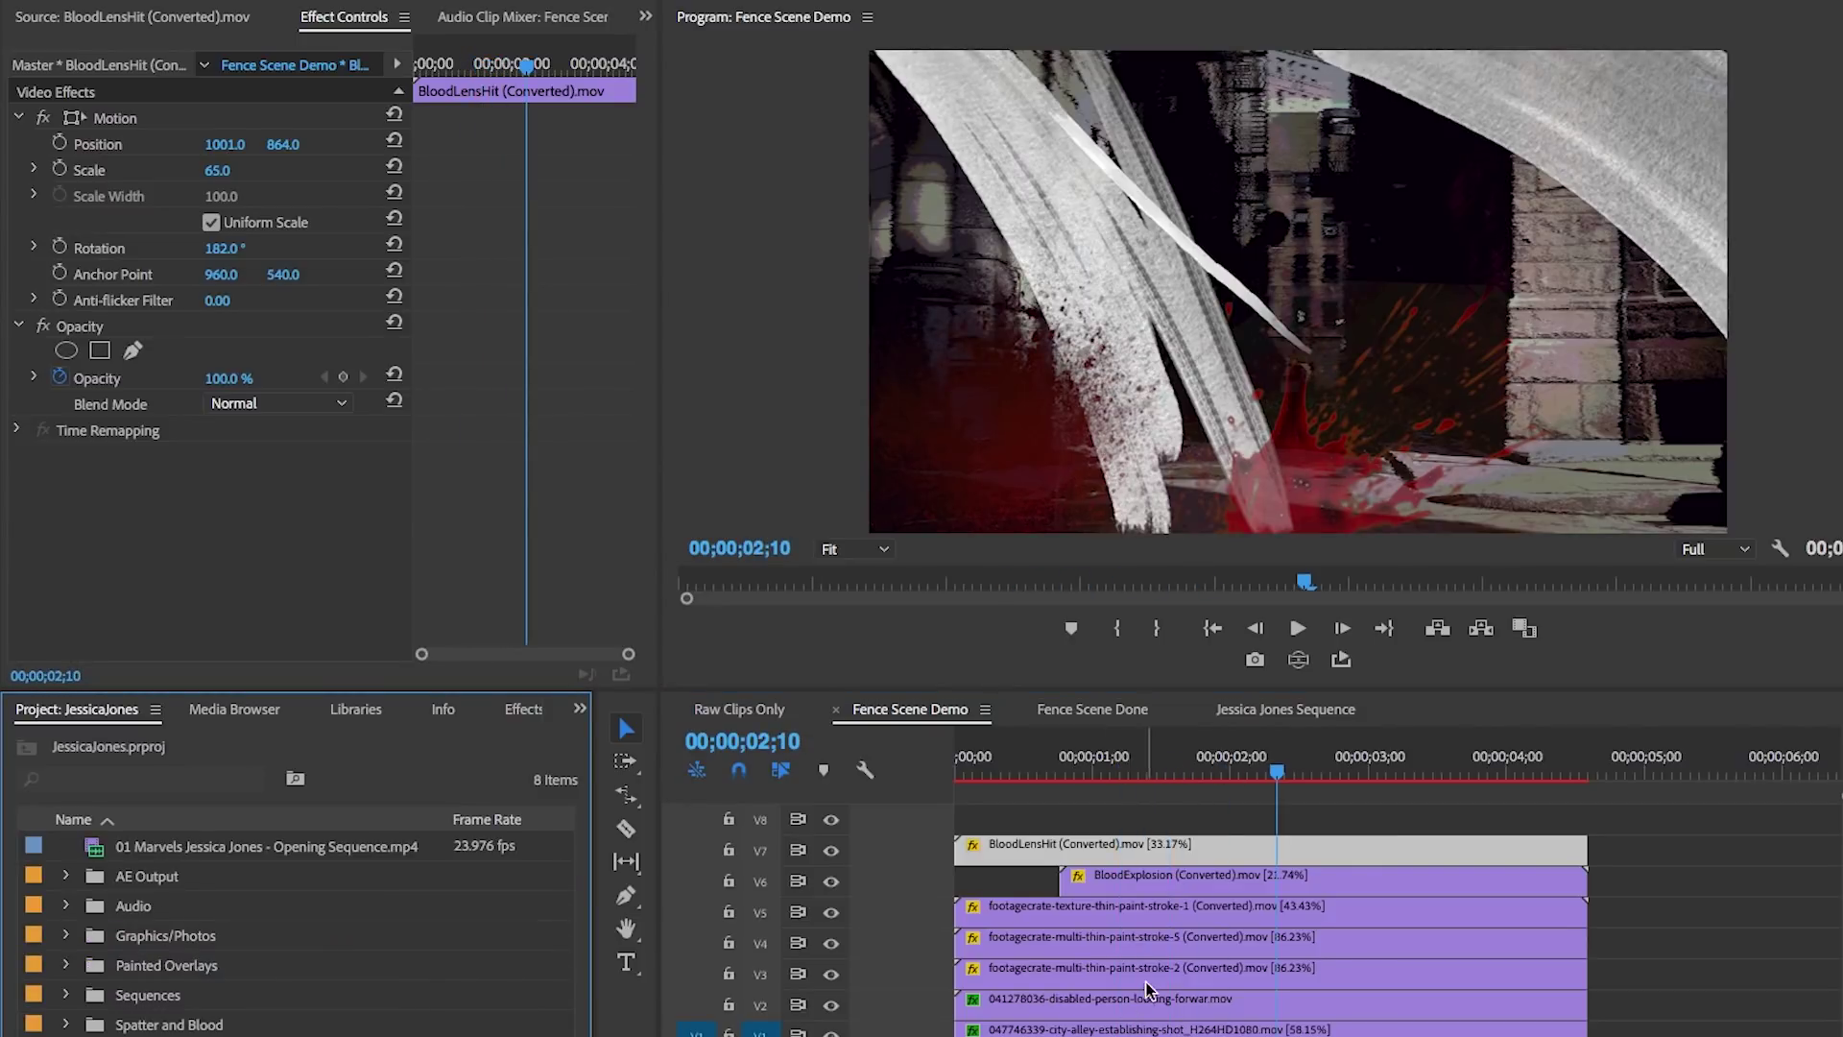
Step: Set the blend mode of the paint strokes on V3 and V4 to Soft Light
{"action": "left_click", "coordinate": [1148, 976]}
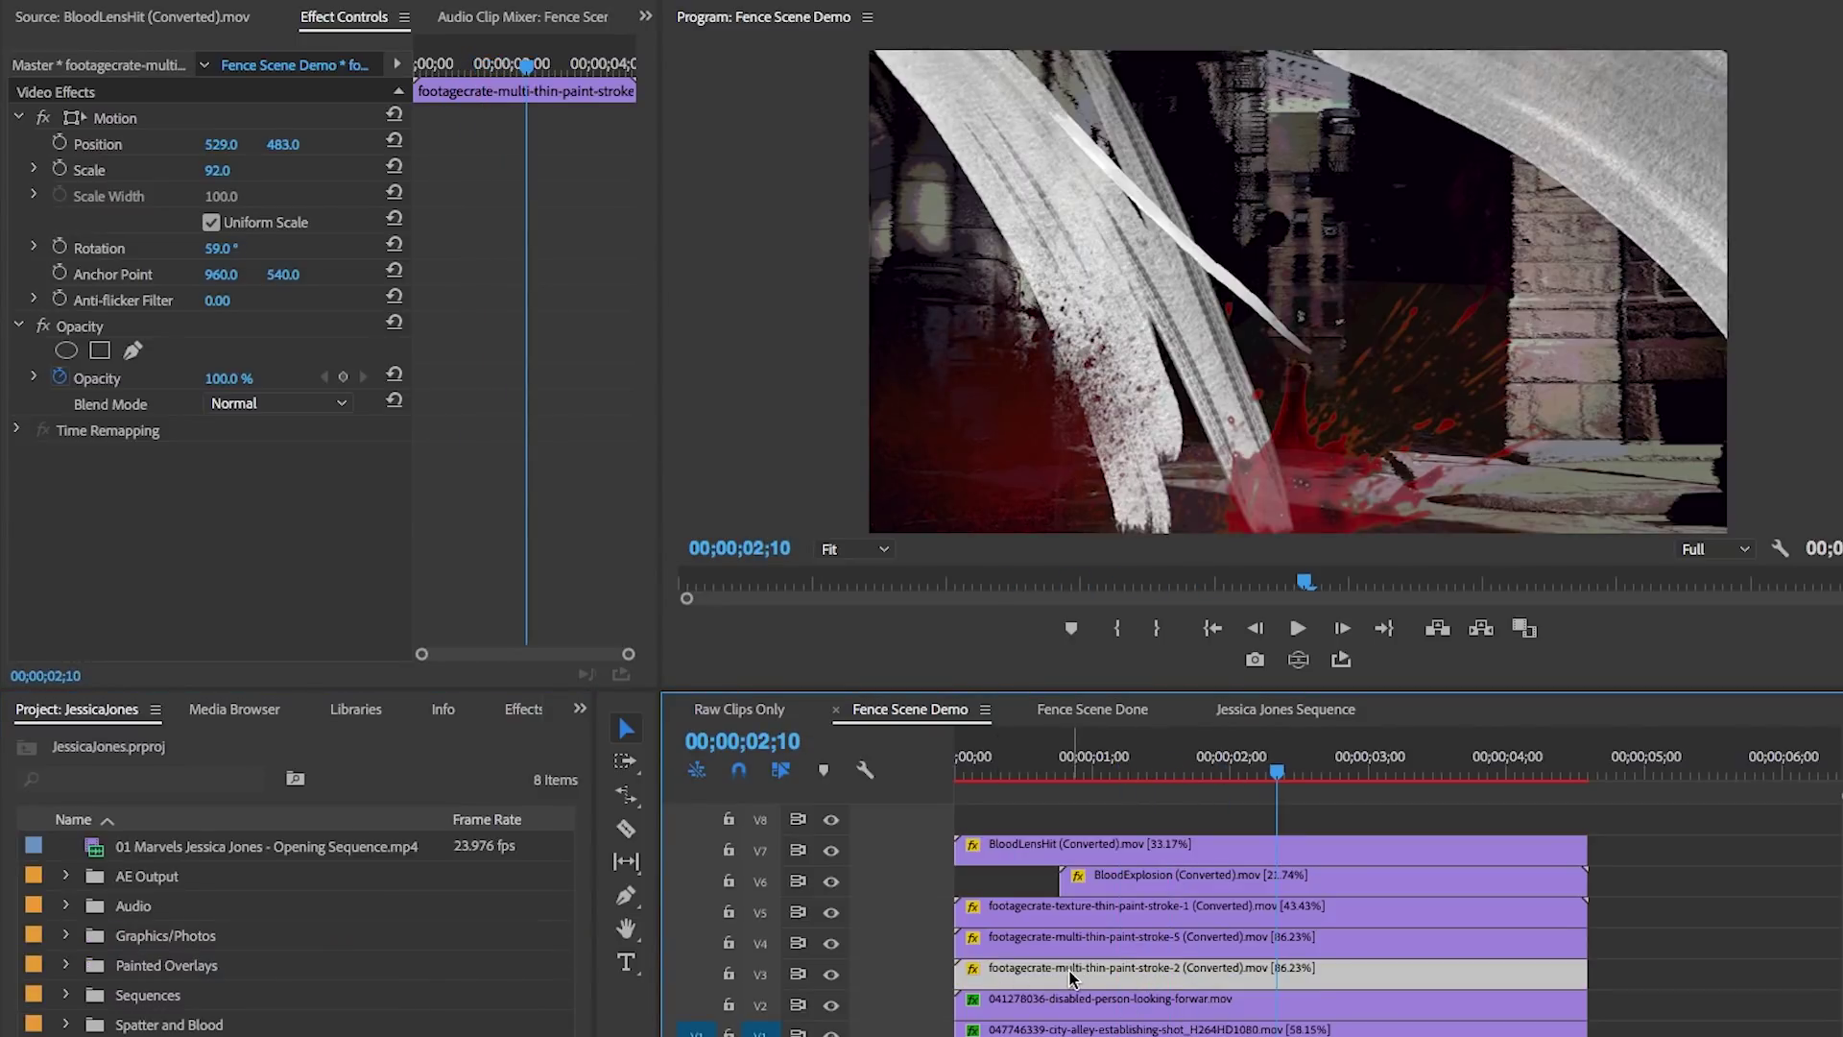
{"action": "left_click", "coordinate": [277, 404]}
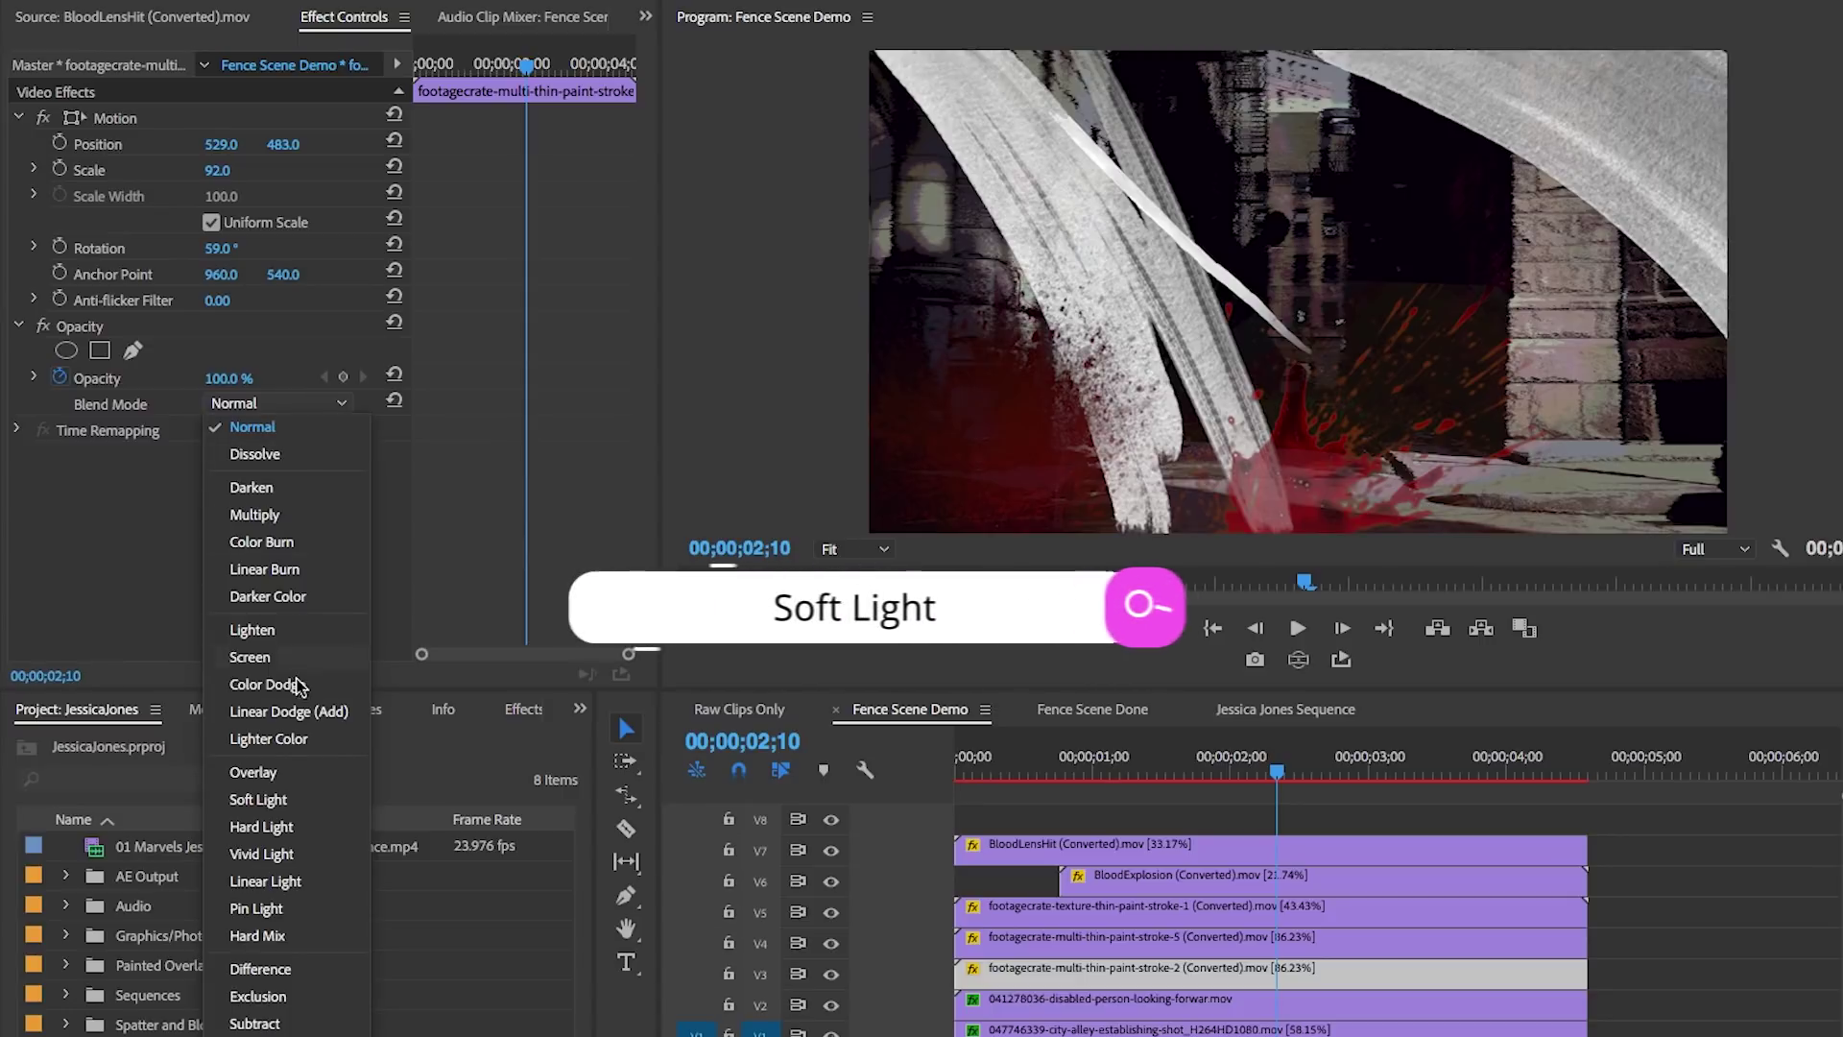
{"action": "left_click", "coordinate": [285, 802]}
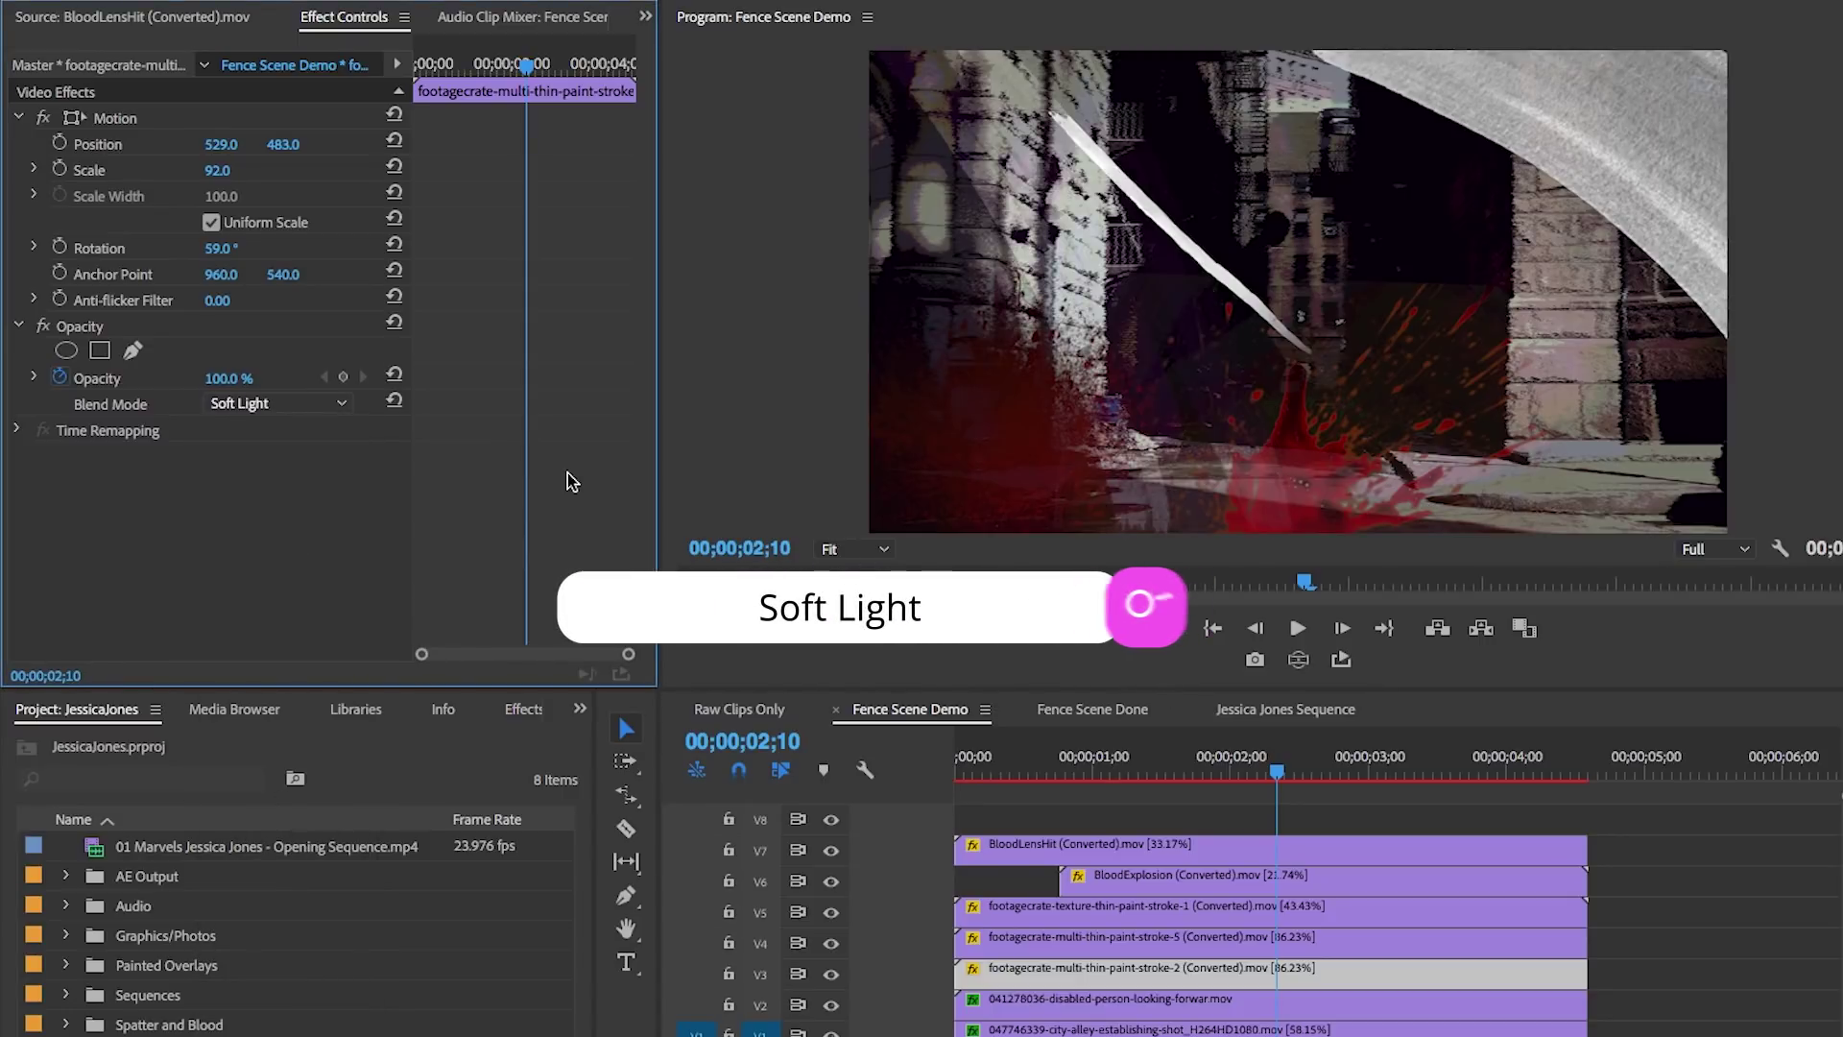
{"action": "left_click", "coordinate": [1175, 944]}
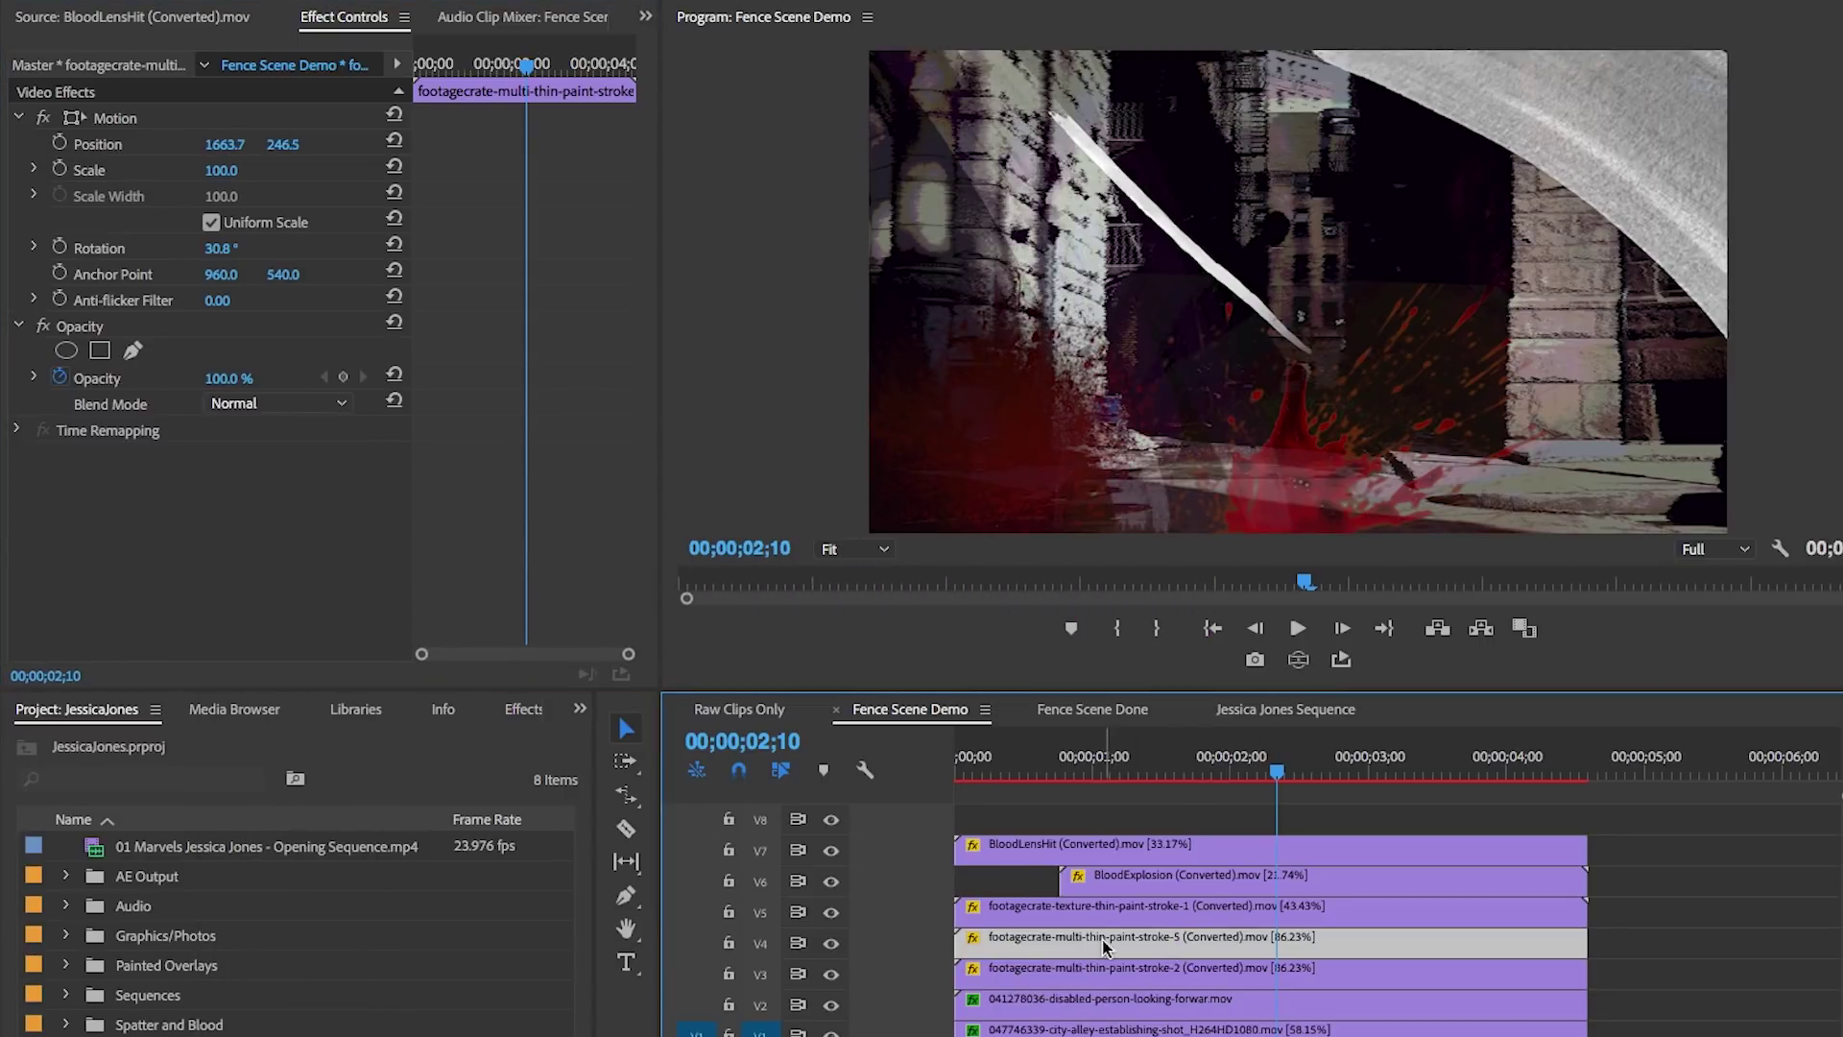
{"action": "left_click", "coordinate": [255, 398]}
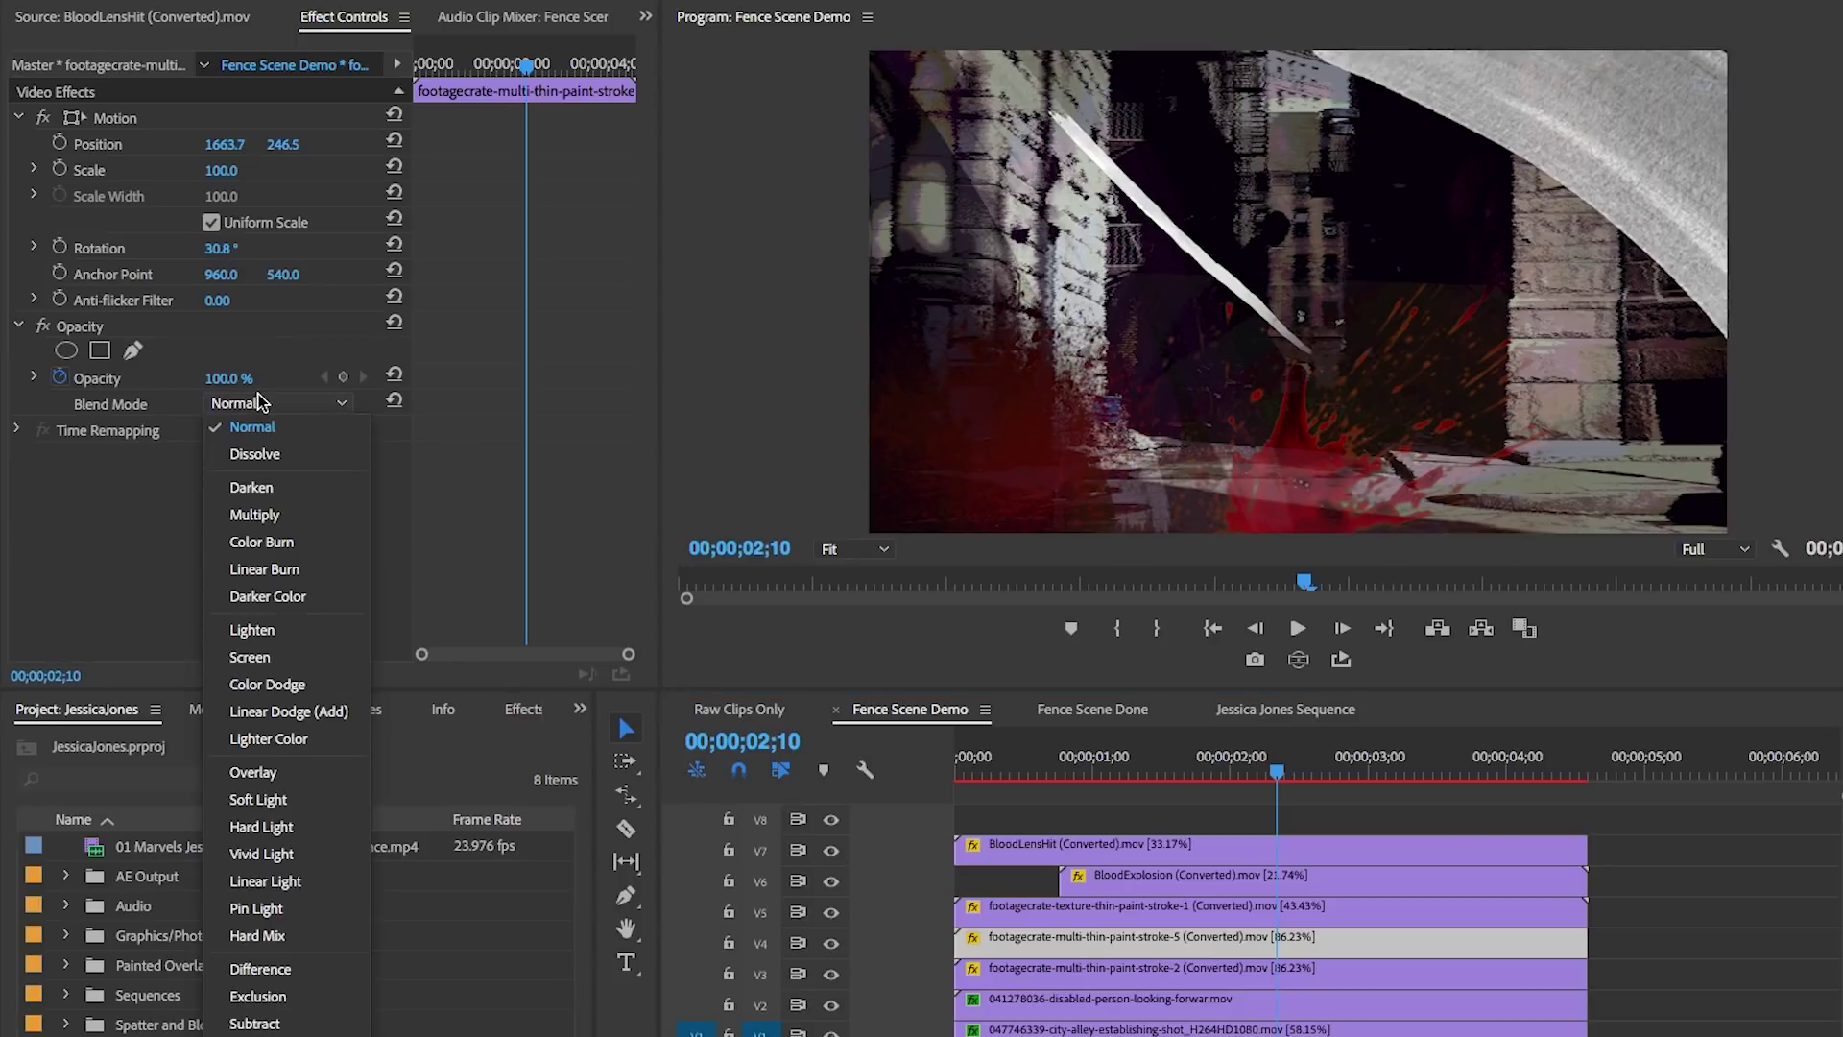
{"action": "left_click", "coordinate": [276, 802]}
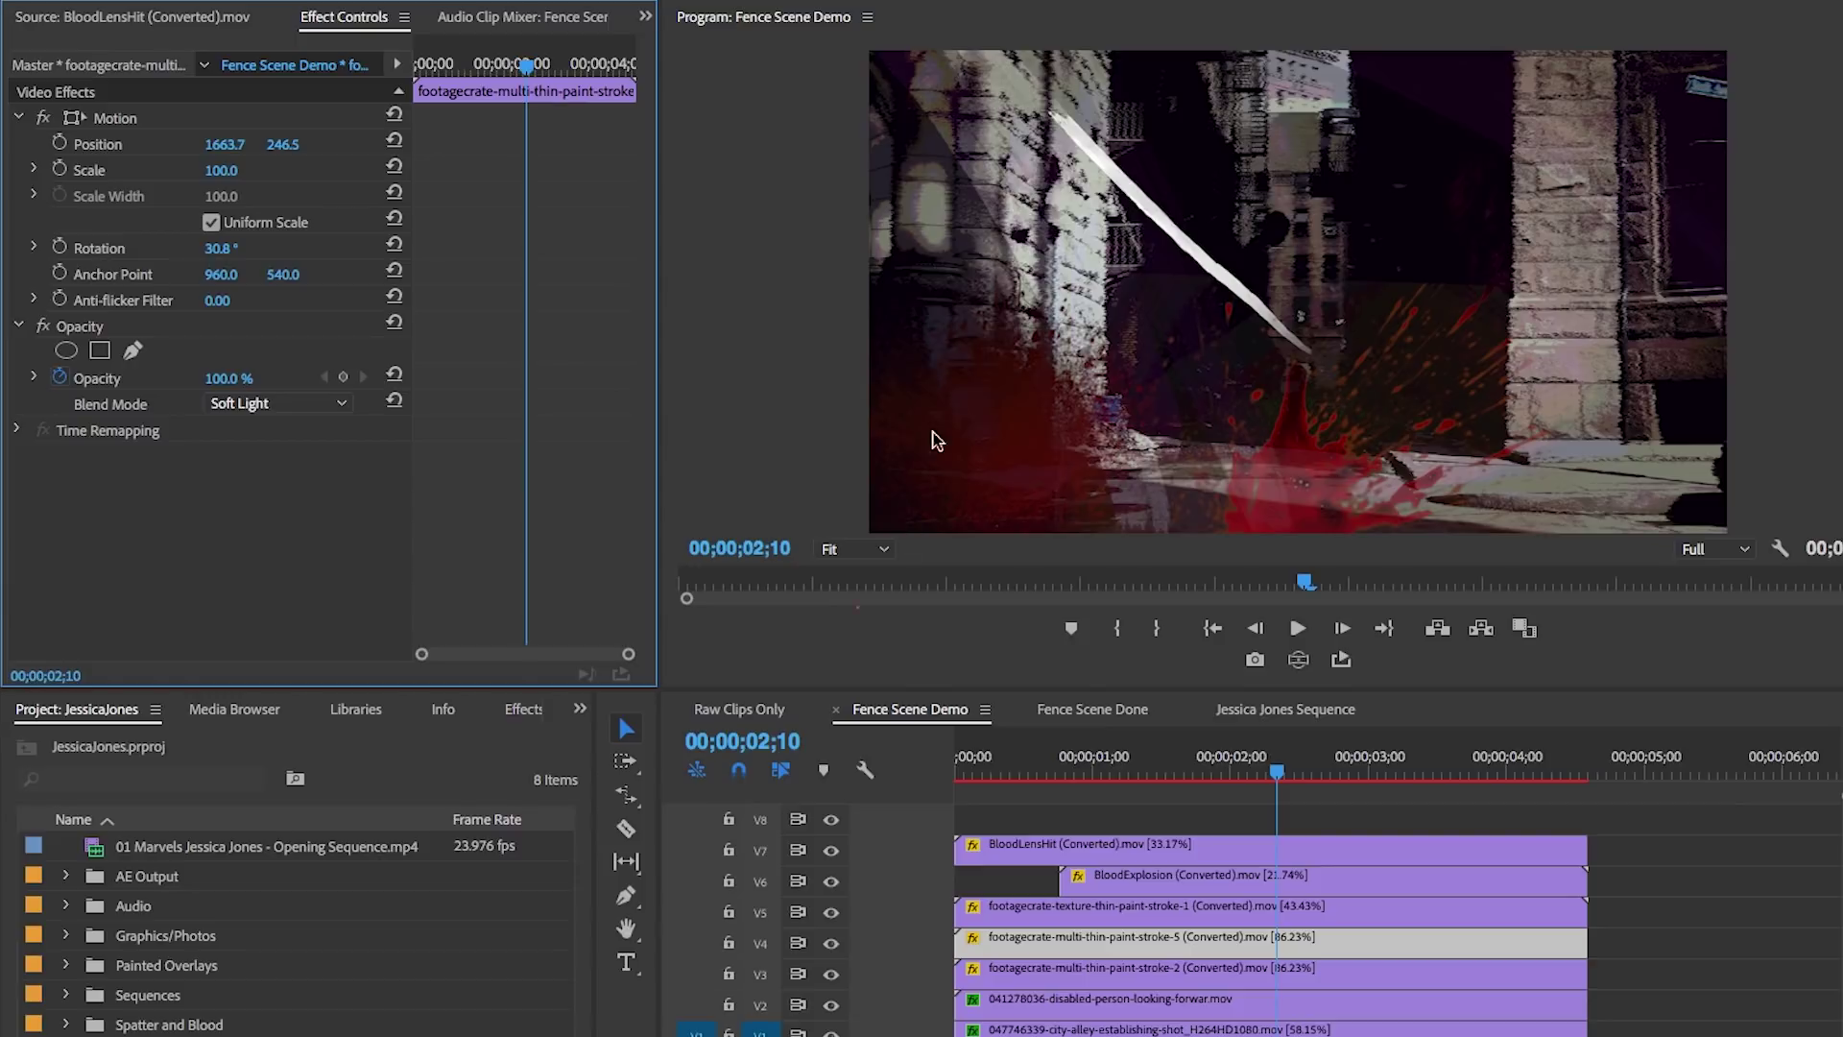
Step: Set the V5 paint stroke to Color Dodge blending at 50% opacity
{"action": "left_click", "coordinate": [1137, 914]}
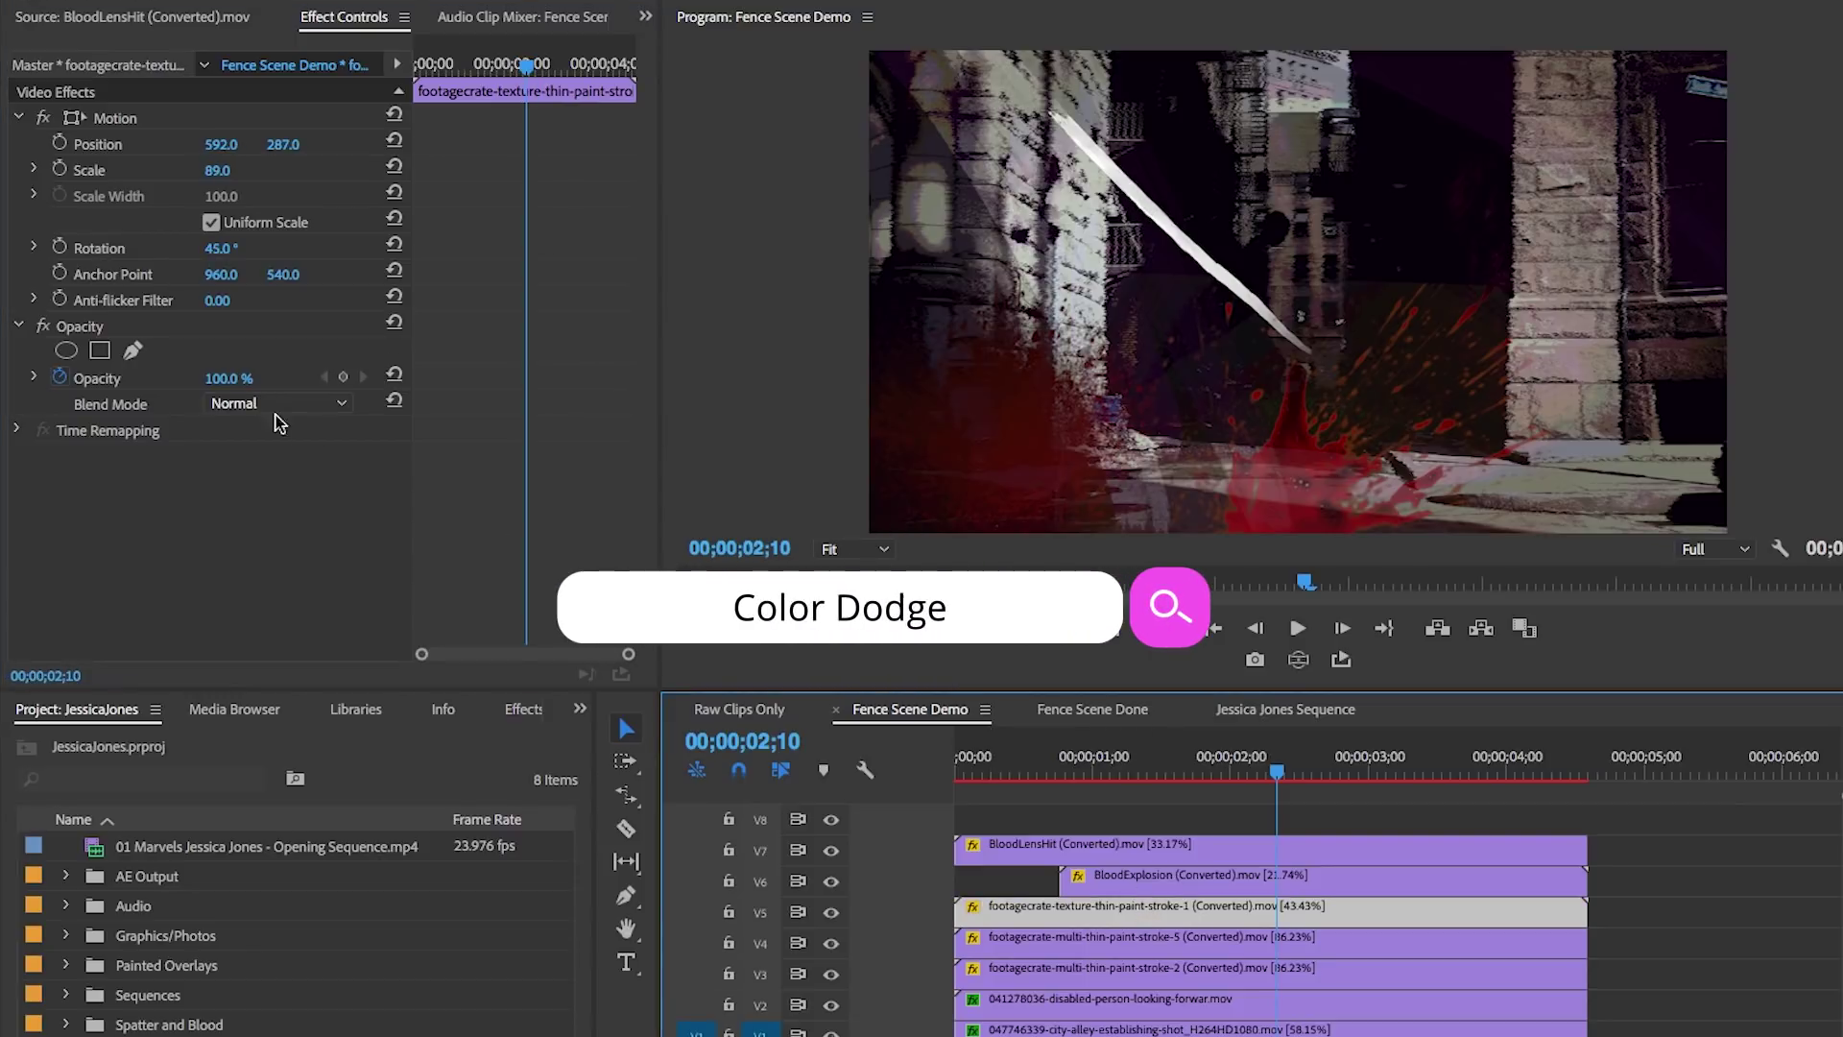
{"action": "left_click", "coordinate": [243, 403]}
{"action": "left_click", "coordinate": [274, 683]}
{"action": "left_click", "coordinate": [222, 377]}
{"action": "type", "text": "50"}
{"action": "key", "text": "Return"}
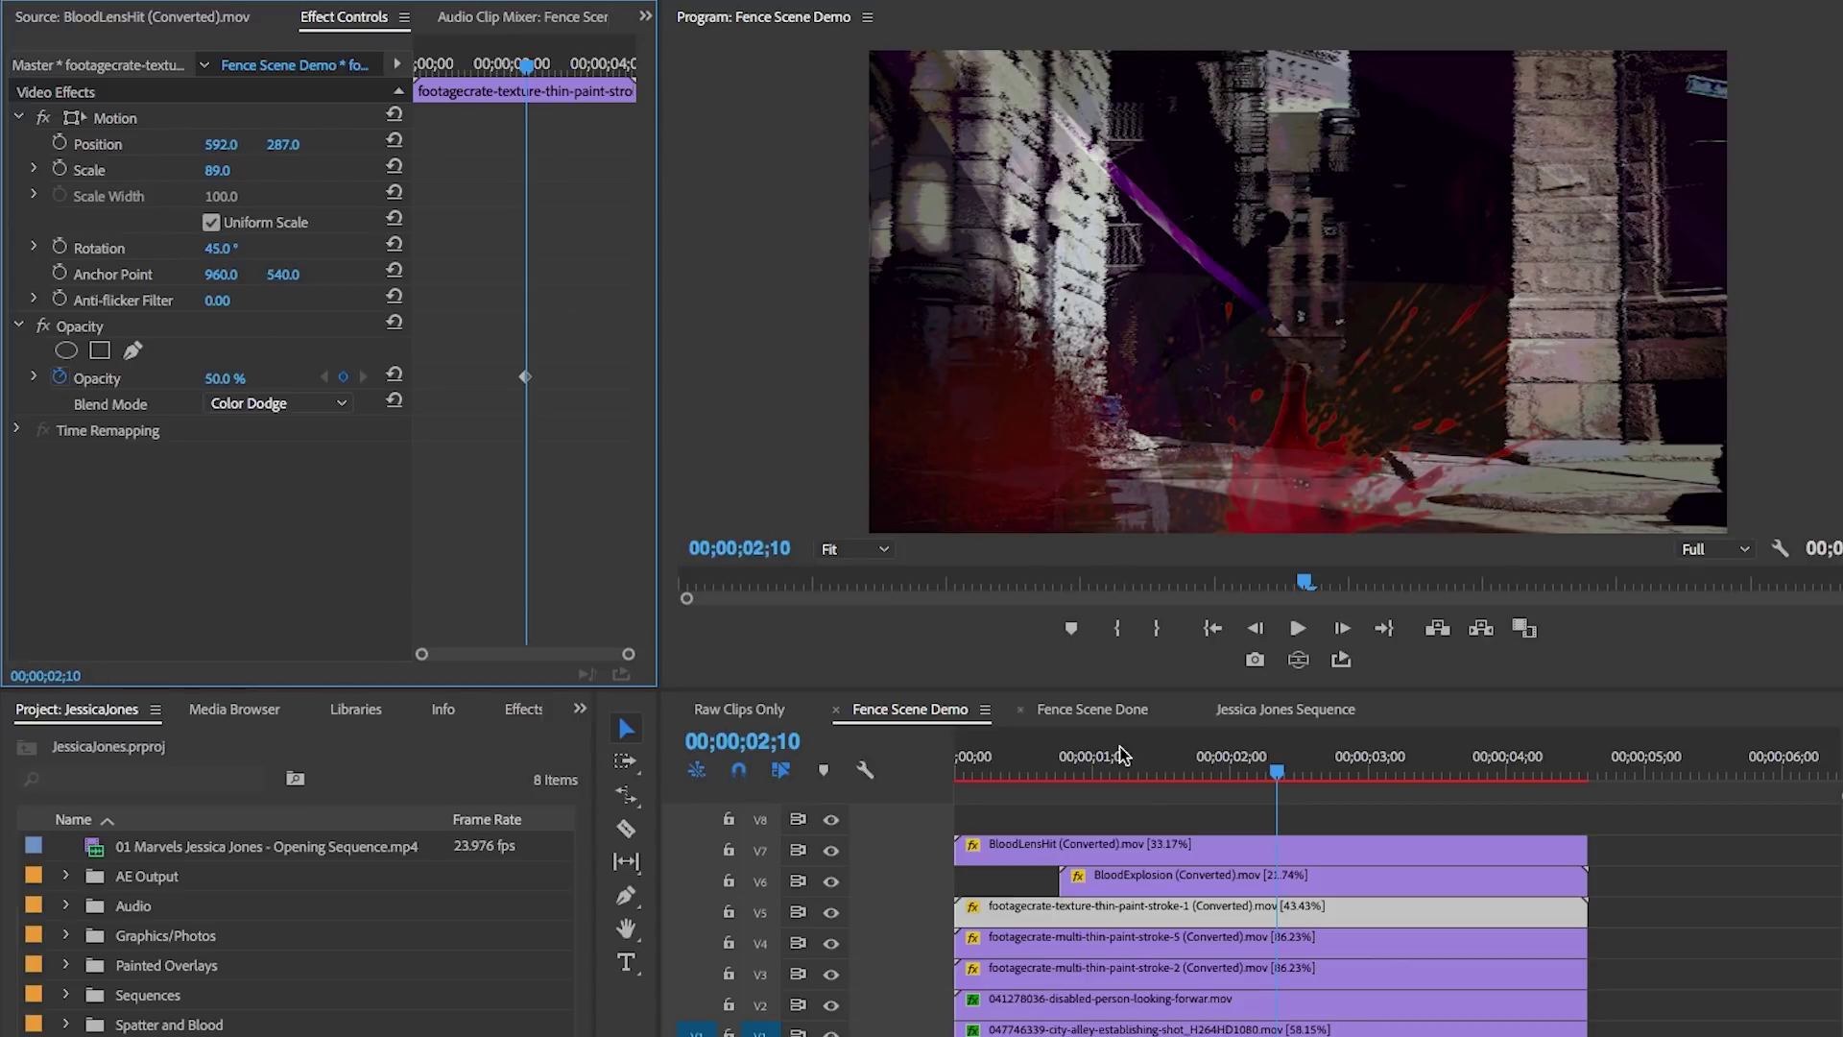
Step: Set the BloodExplosion clip to Color Dodge blending at 30% opacity
{"action": "left_click", "coordinate": [1164, 875]}
{"action": "left_click", "coordinate": [242, 405]}
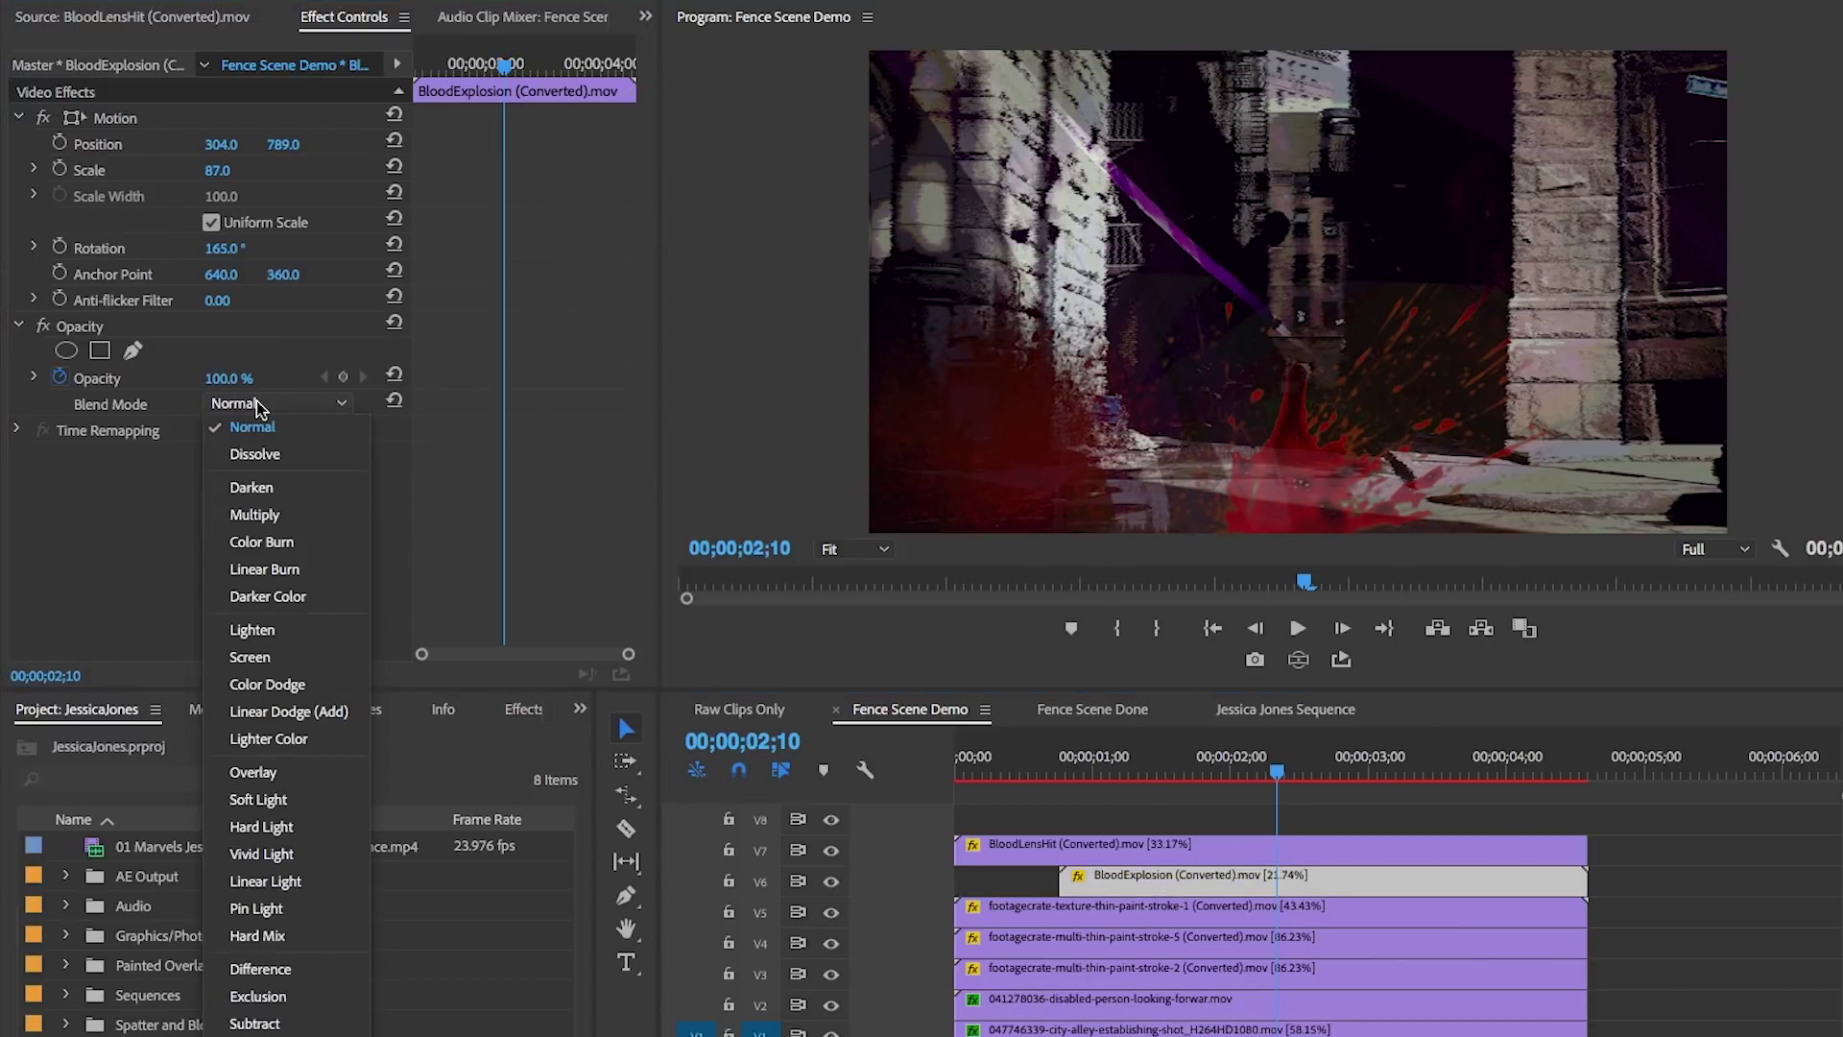
{"action": "left_click", "coordinate": [272, 684]}
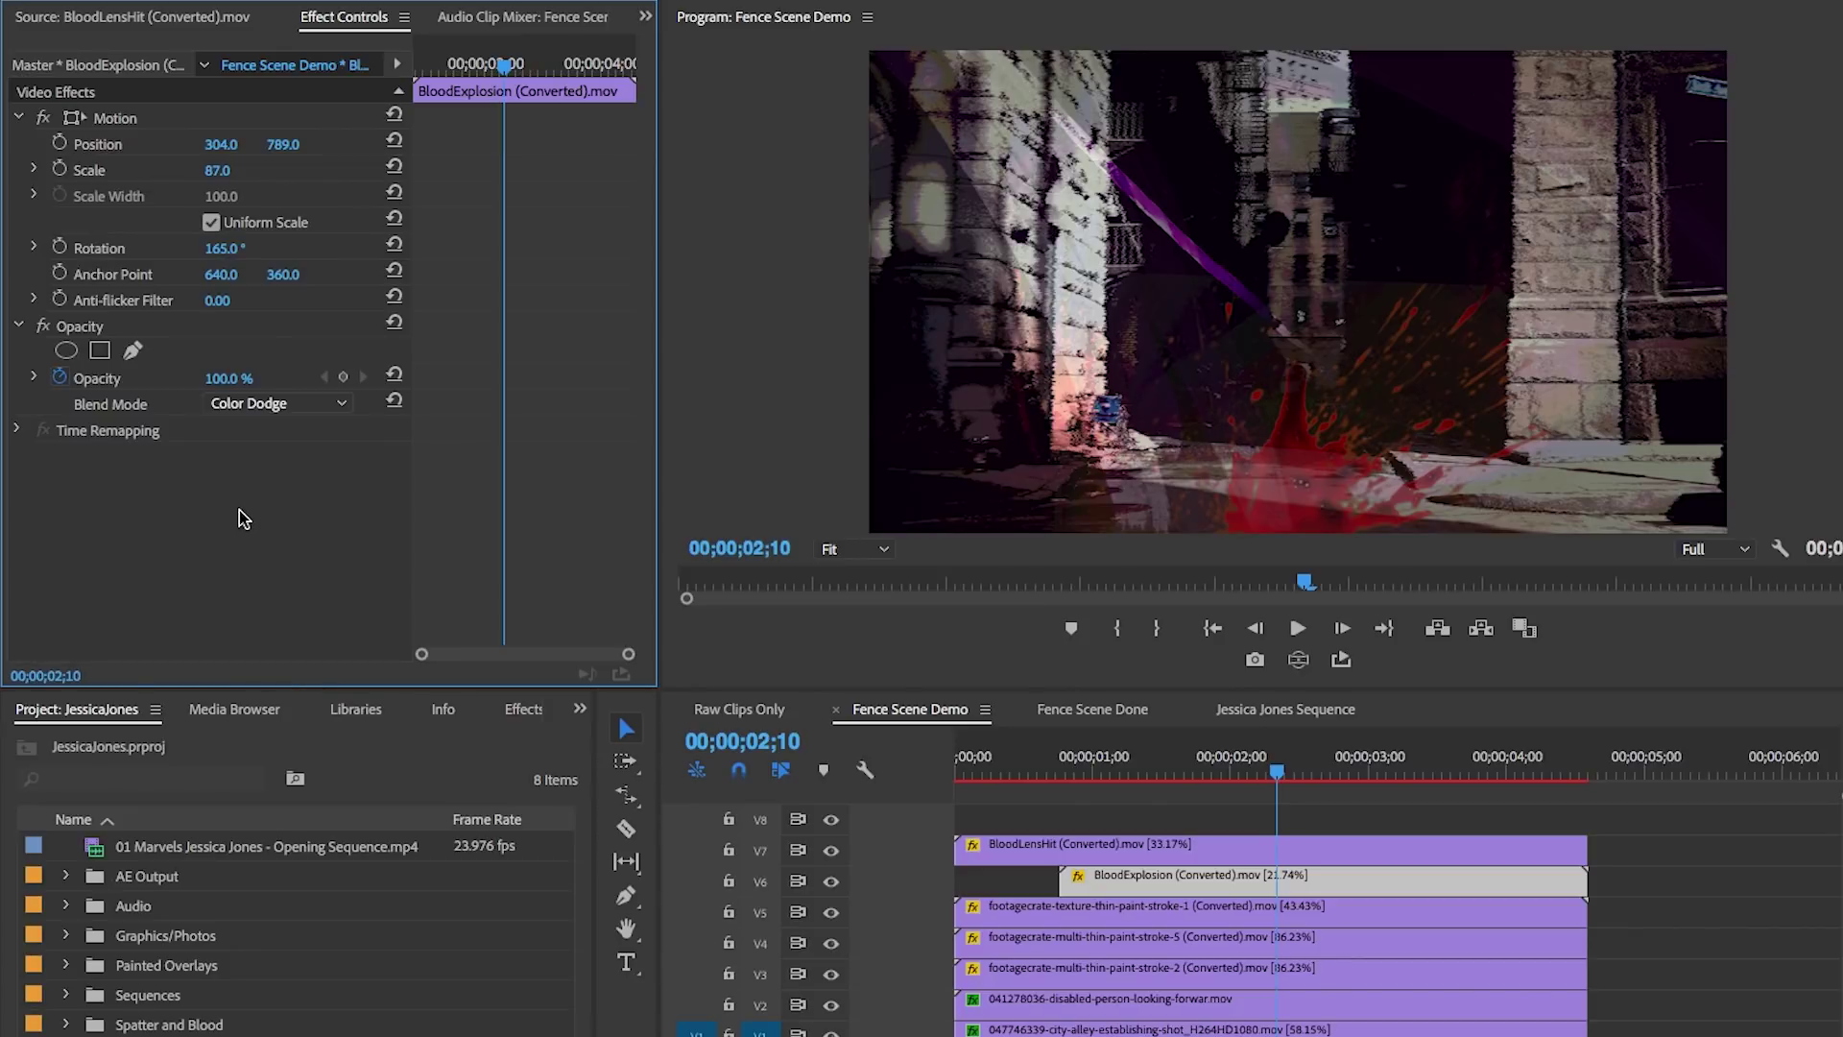
{"action": "left_click", "coordinate": [236, 374]}
{"action": "type", "text": "30"}
{"action": "key", "text": "Return"}
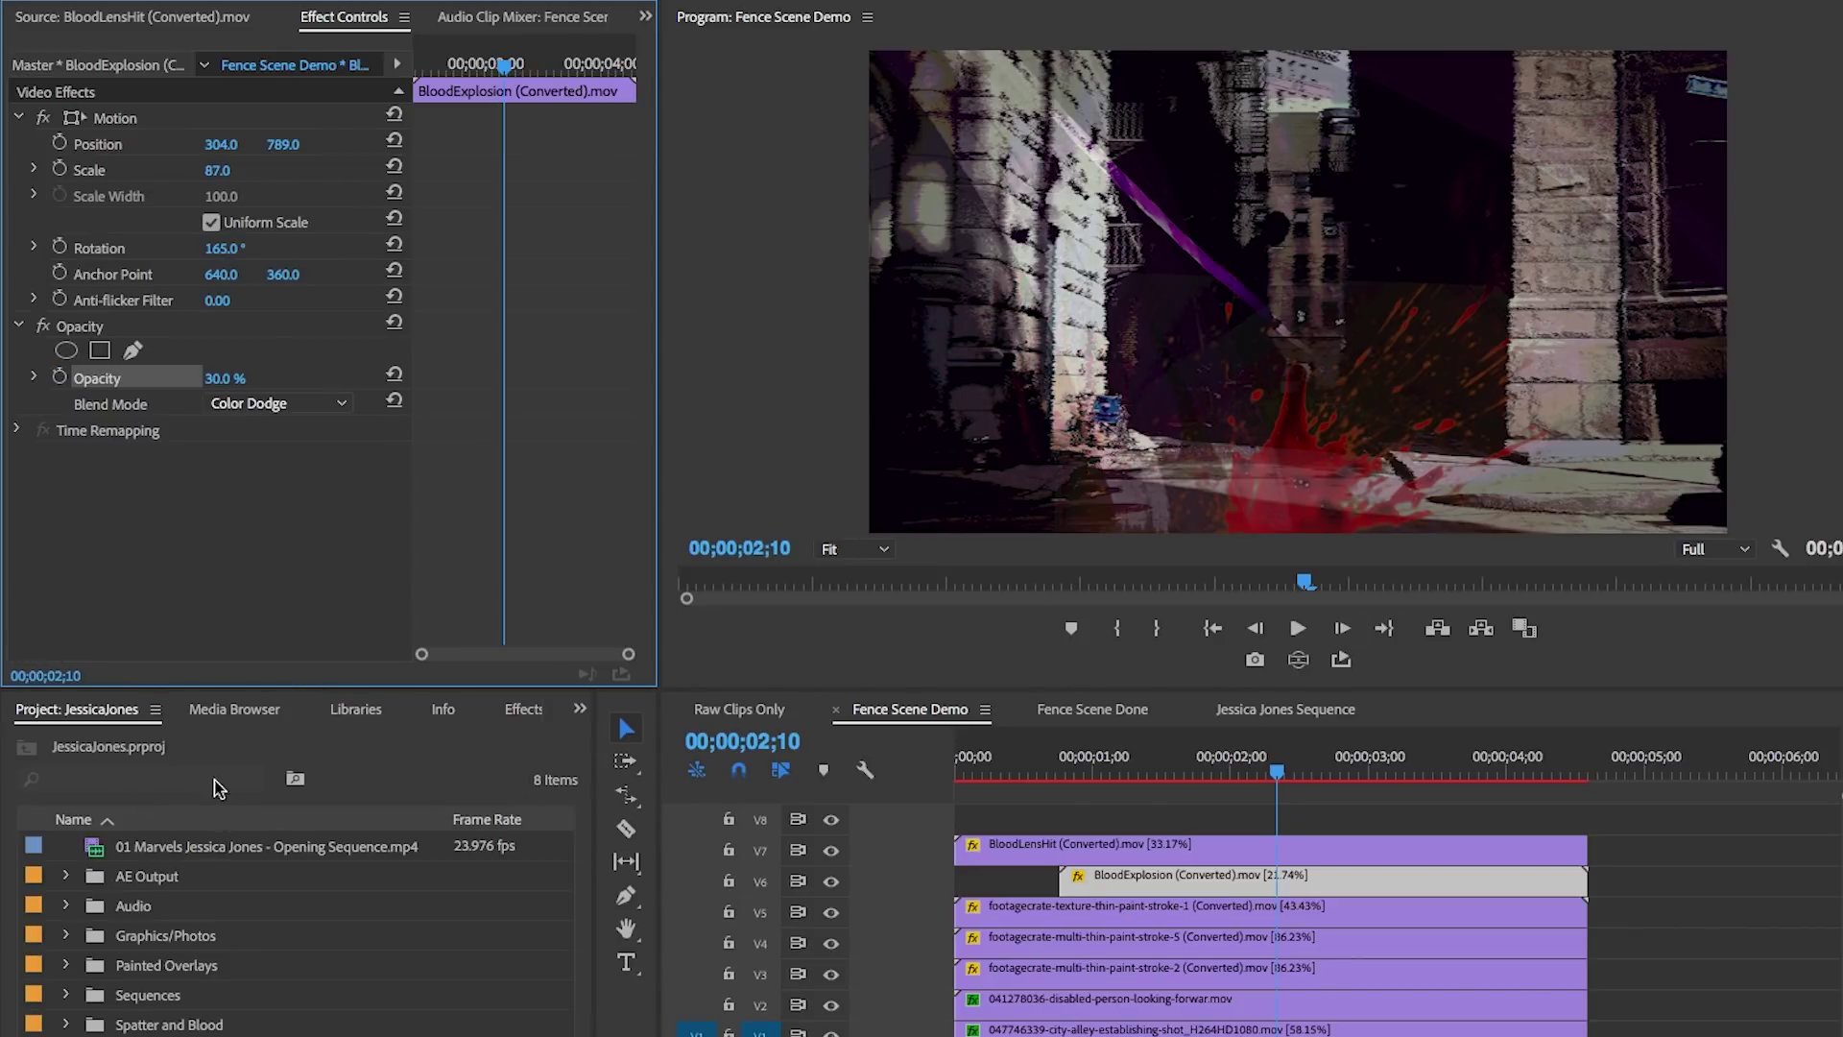
Step: Apply the Tint effect to BloodExplosion and map black to white
{"action": "left_click", "coordinate": [491, 711]}
{"action": "left_click_drag", "start_coordinate": [84, 930], "coordinate": [1119, 881]}
{"action": "left_click", "coordinate": [217, 508]}
{"action": "left_click_drag", "start_coordinate": [931, 427], "coordinate": [908, 192]}
{"action": "left_click", "coordinate": [1423, 202]}
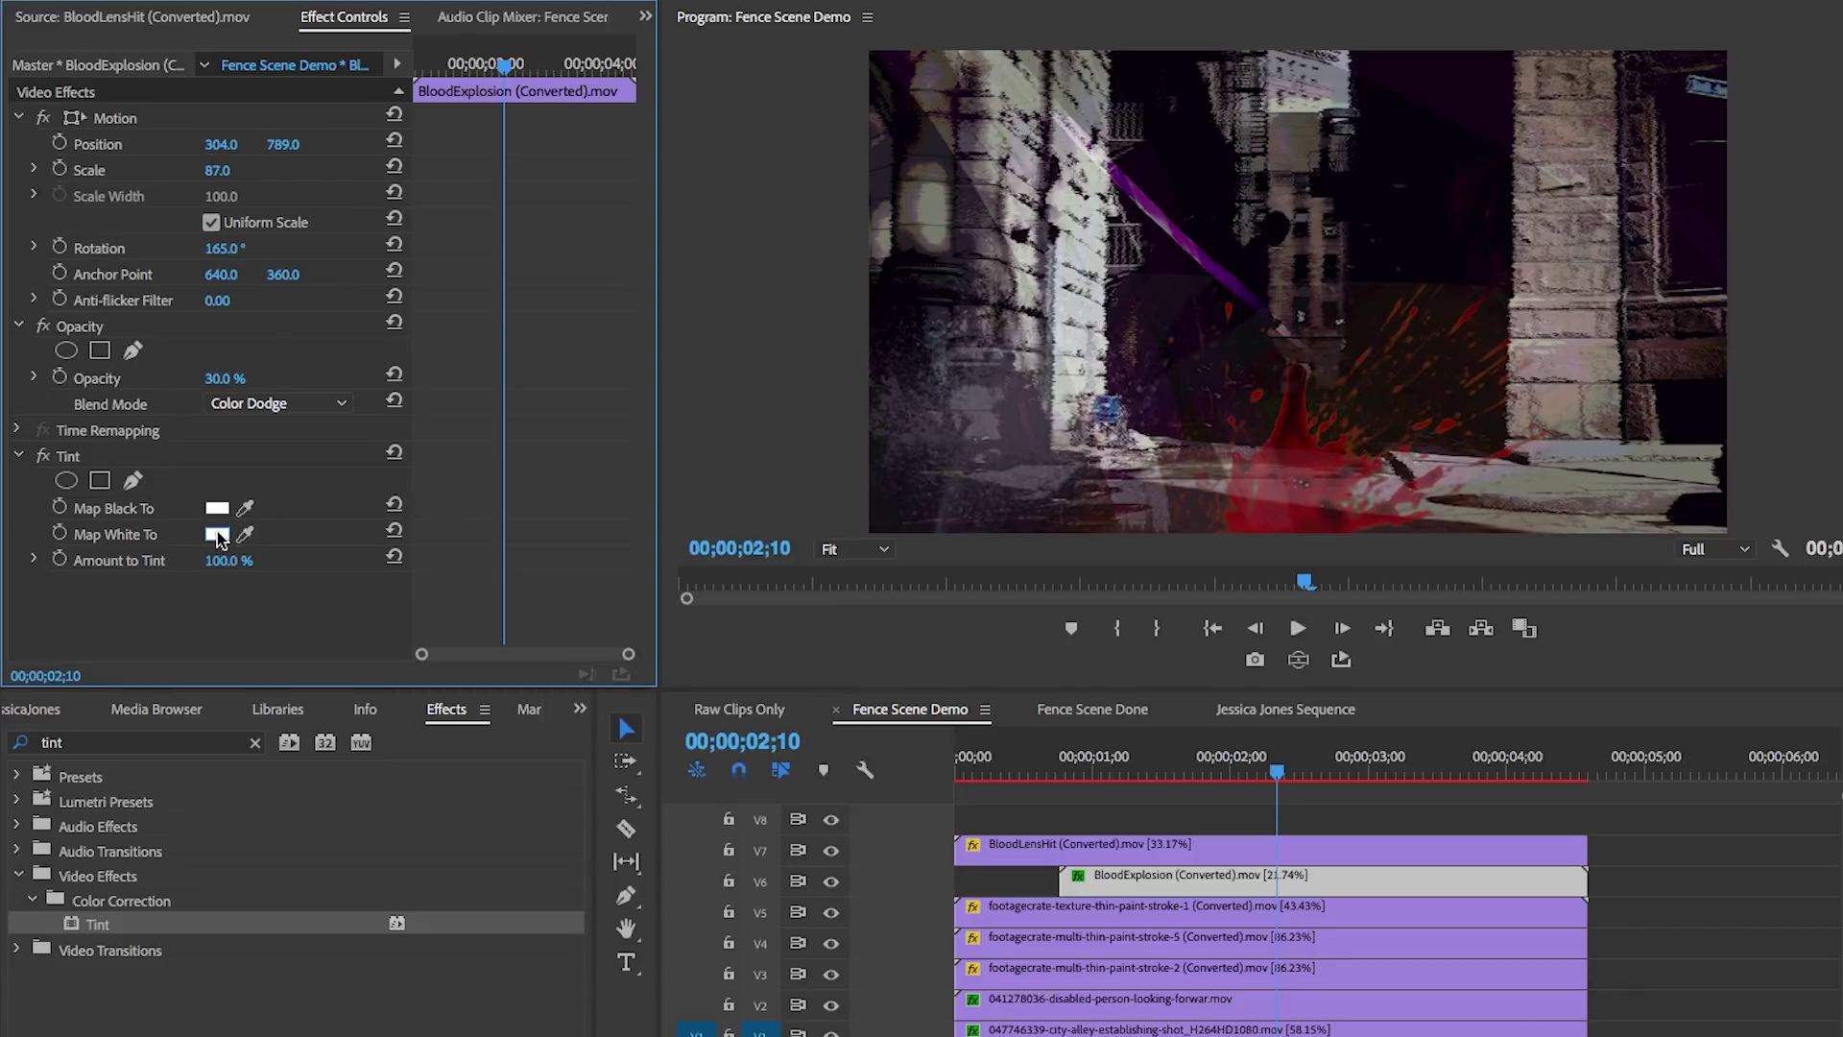
Step: Map white to magenta (F80EC3) in the BloodExplosion clip's Tint effect
{"action": "left_click", "coordinate": [217, 534]}
{"action": "left_click", "coordinate": [1248, 498]}
{"action": "left_click", "coordinate": [1196, 523]}
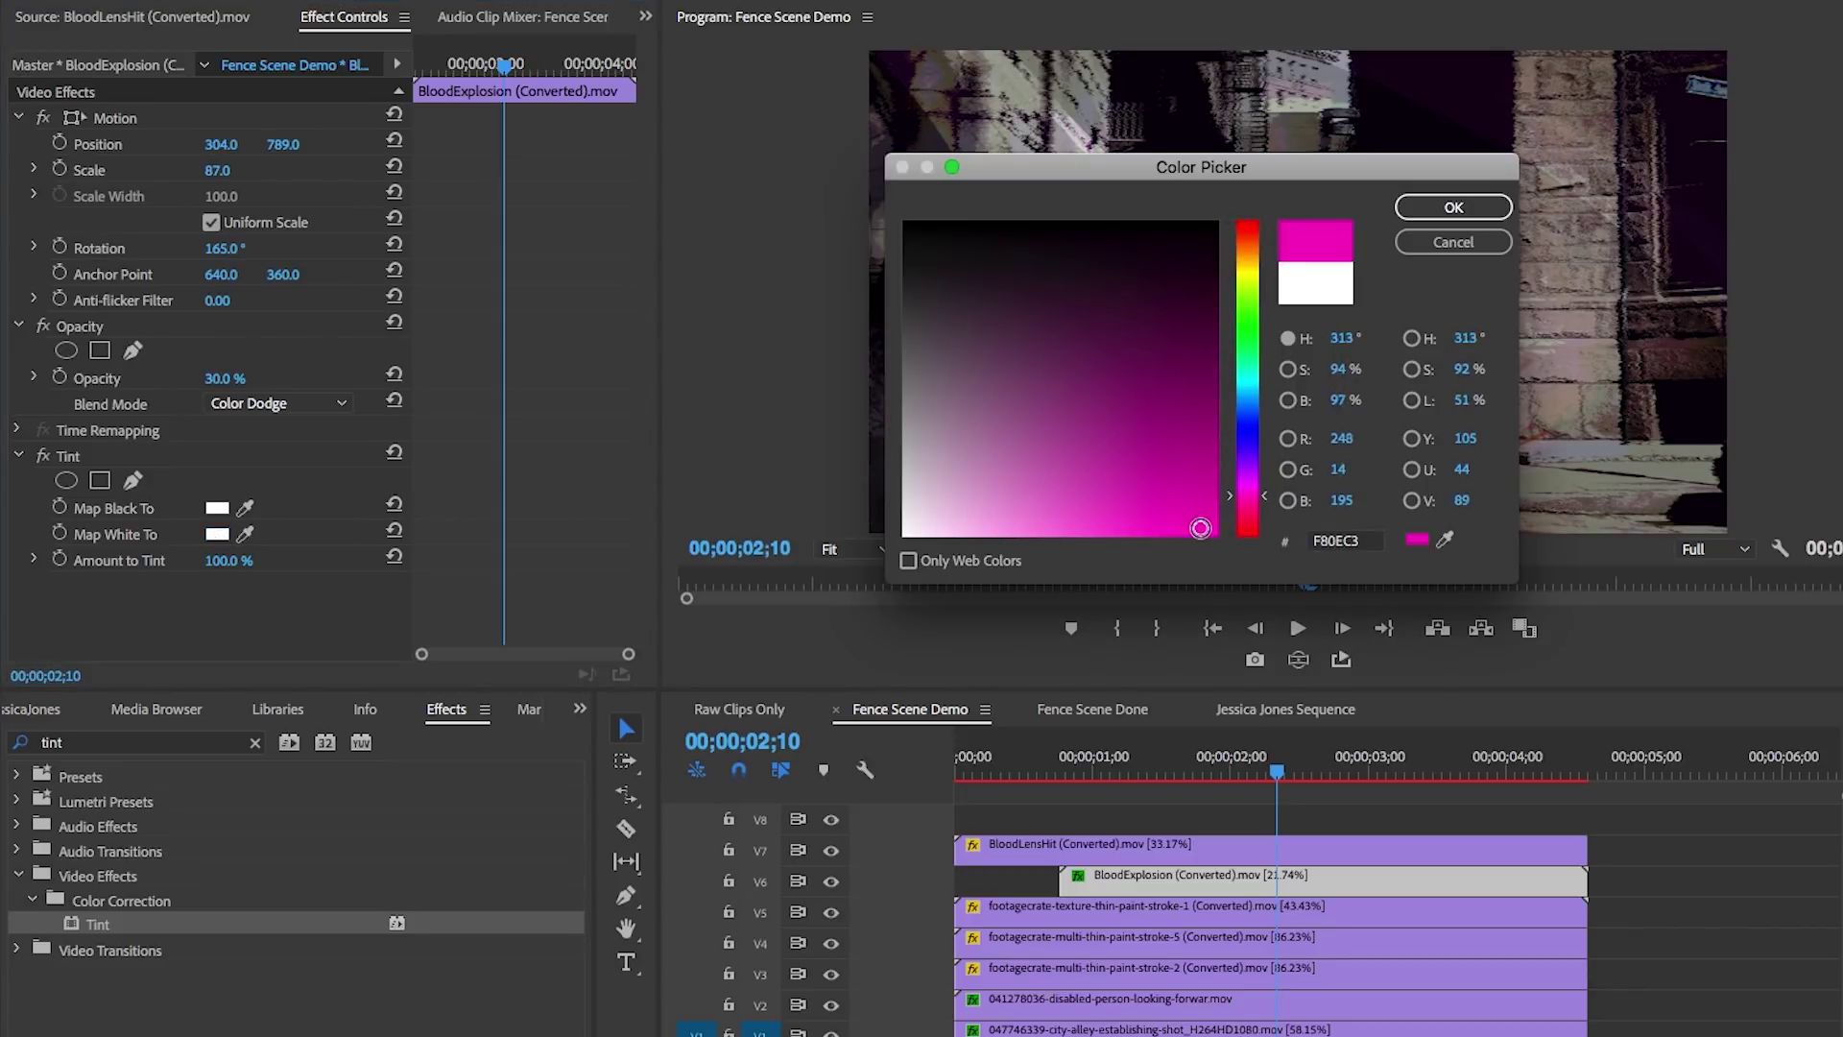
{"action": "left_click", "coordinate": [1453, 206]}
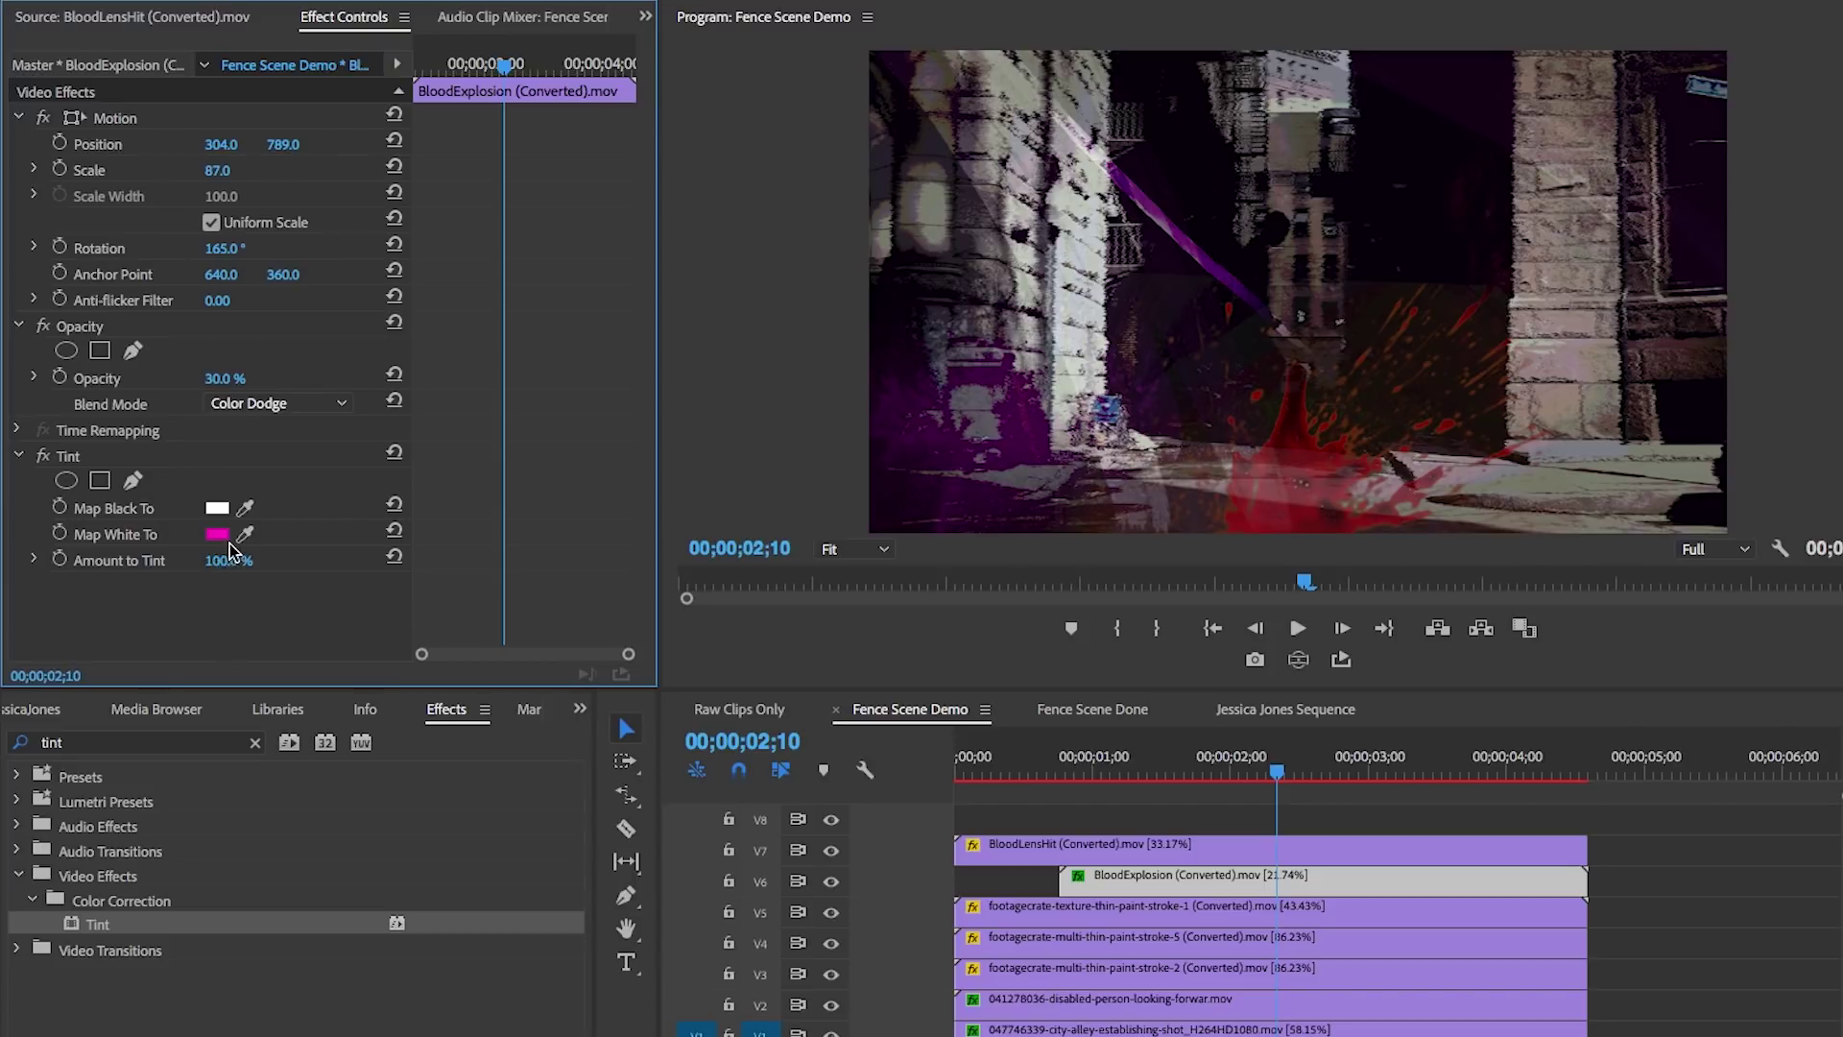
Step: Set the blend mode of the BloodLensHit clip on V7 to Overlay
{"action": "left_click", "coordinate": [1109, 851]}
{"action": "left_click", "coordinate": [273, 404]}
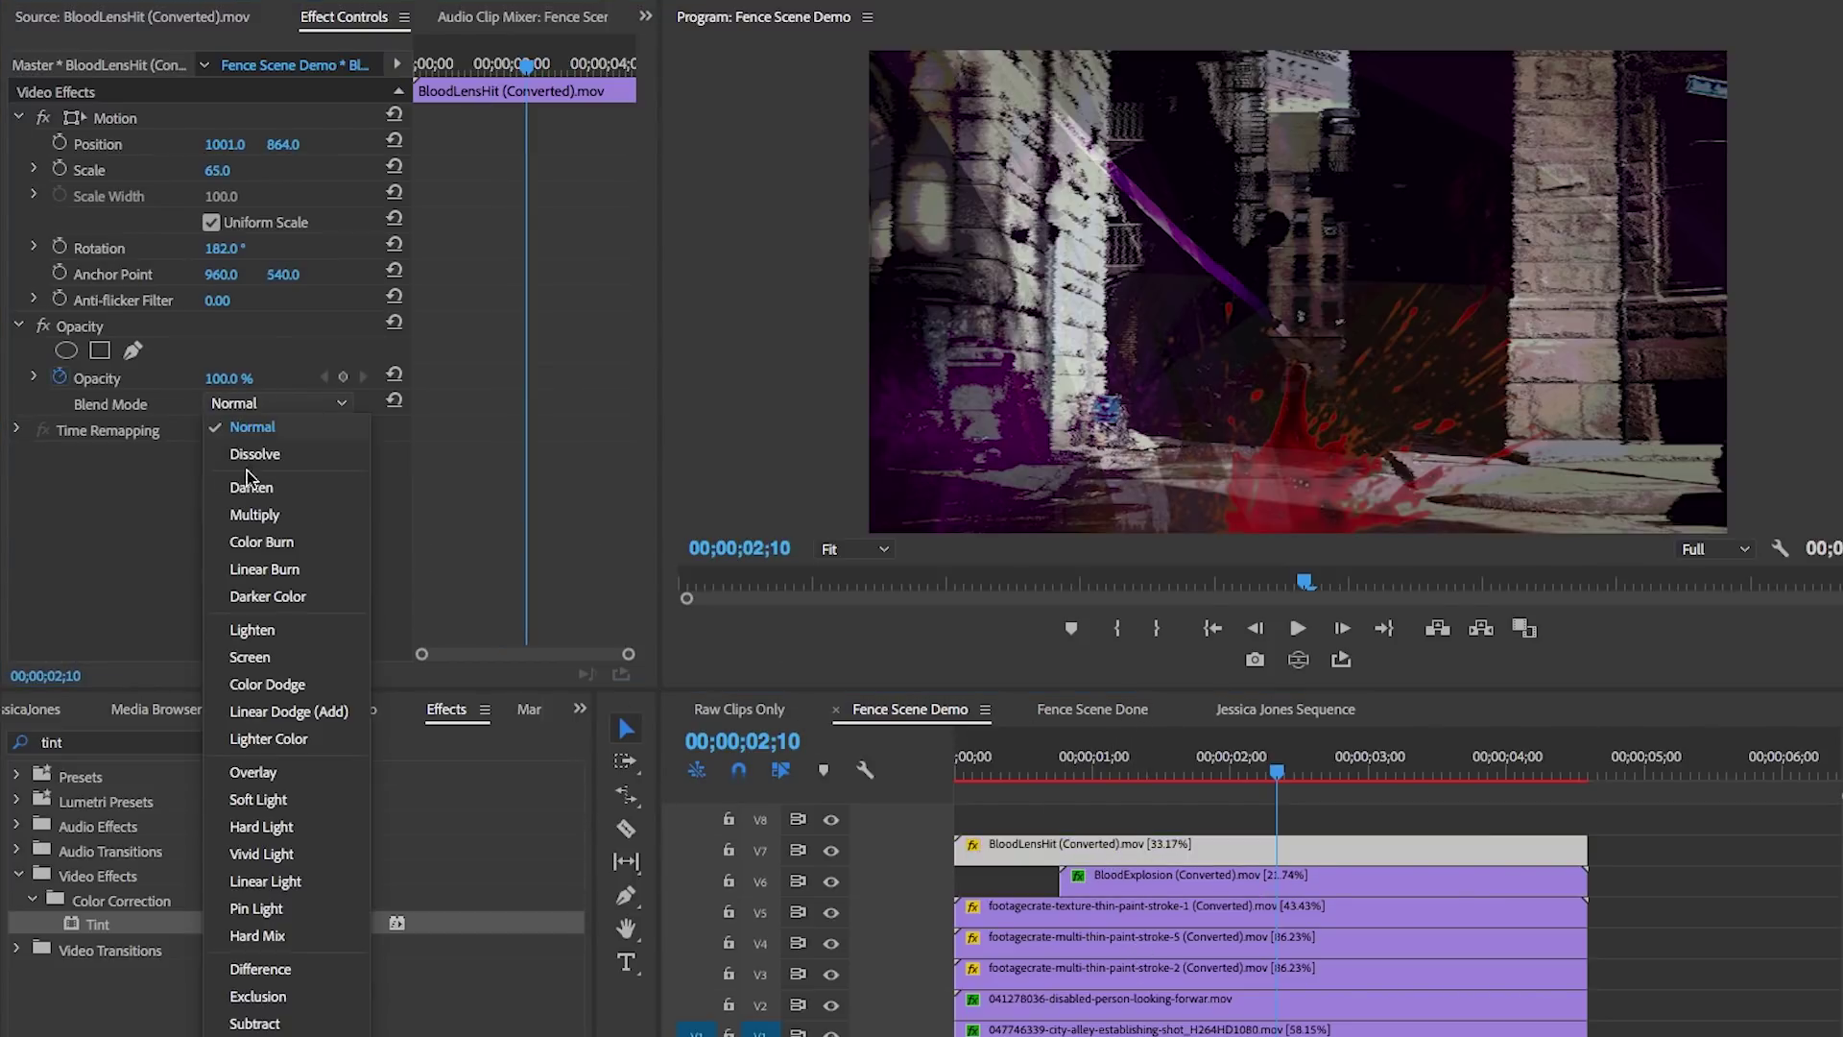
{"action": "left_click", "coordinate": [253, 772]}
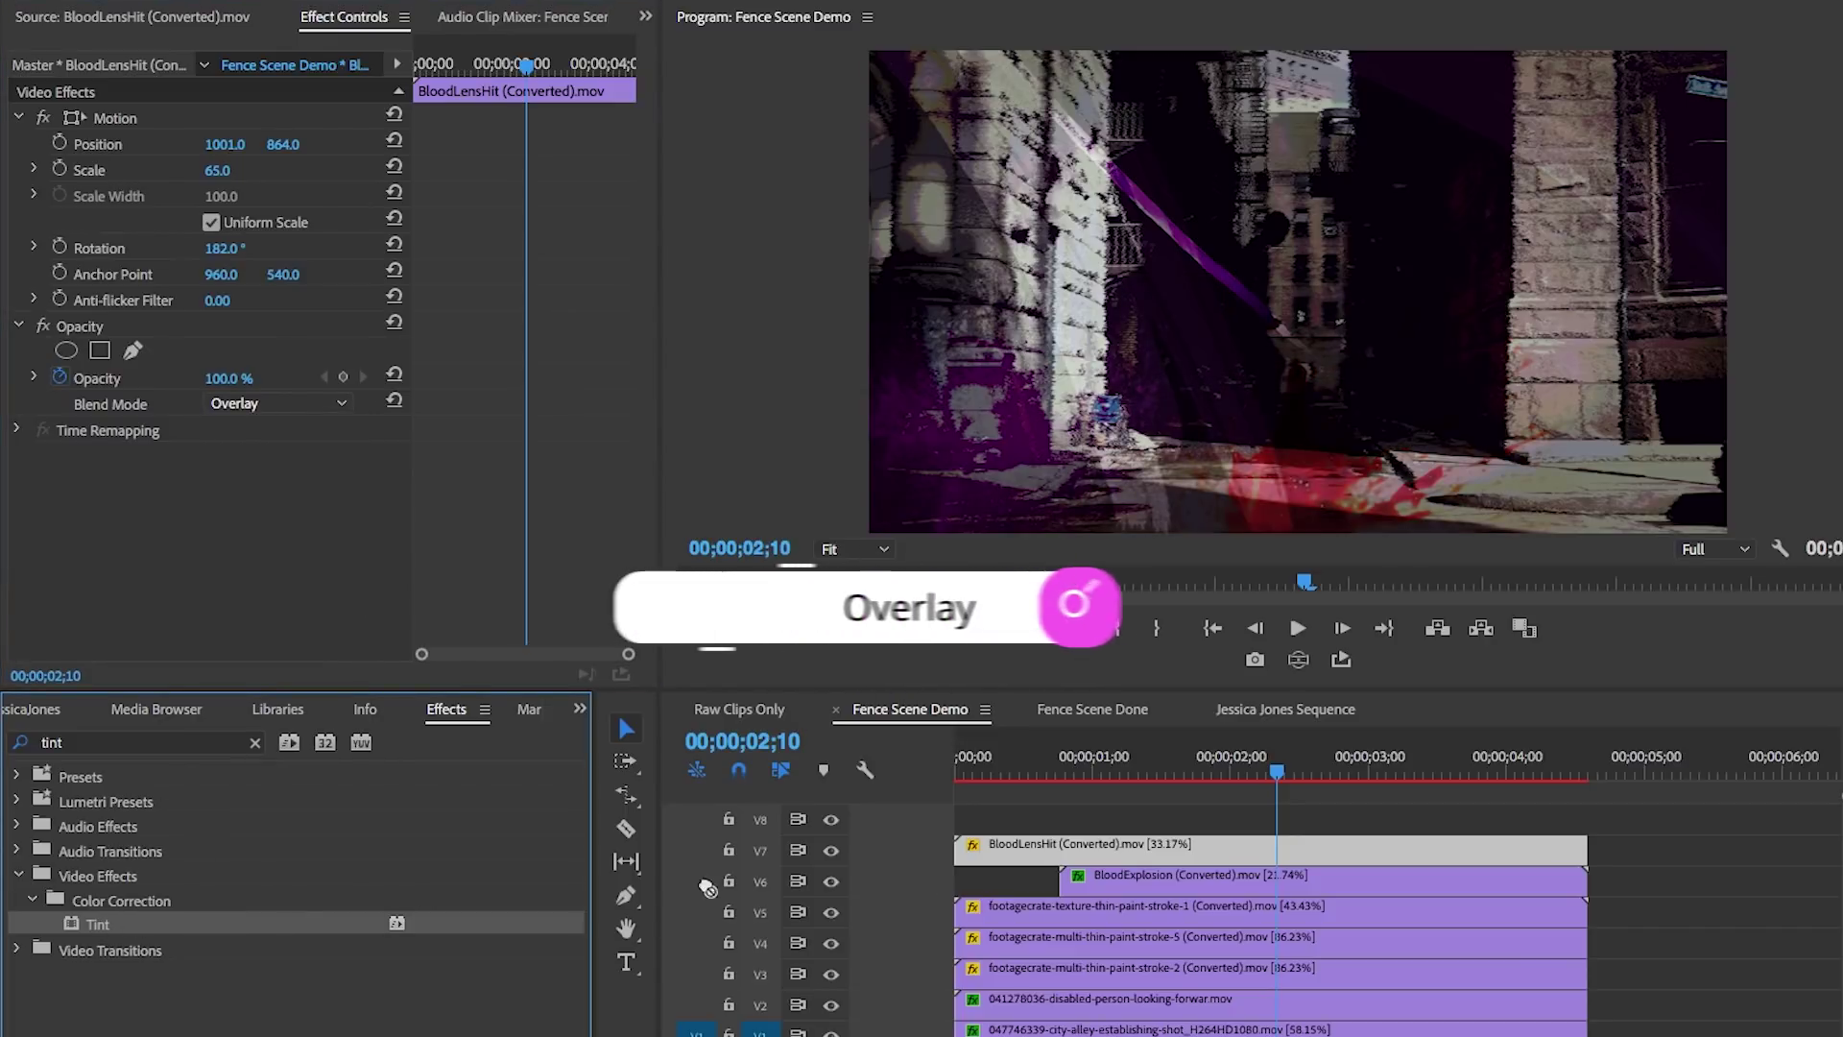
Step: Apply the Tint effect to BloodLensHit, map black to white and check the composite around 00;00;02;09
{"action": "left_click_drag", "start_coordinate": [1099, 854], "coordinate": [1099, 855]}
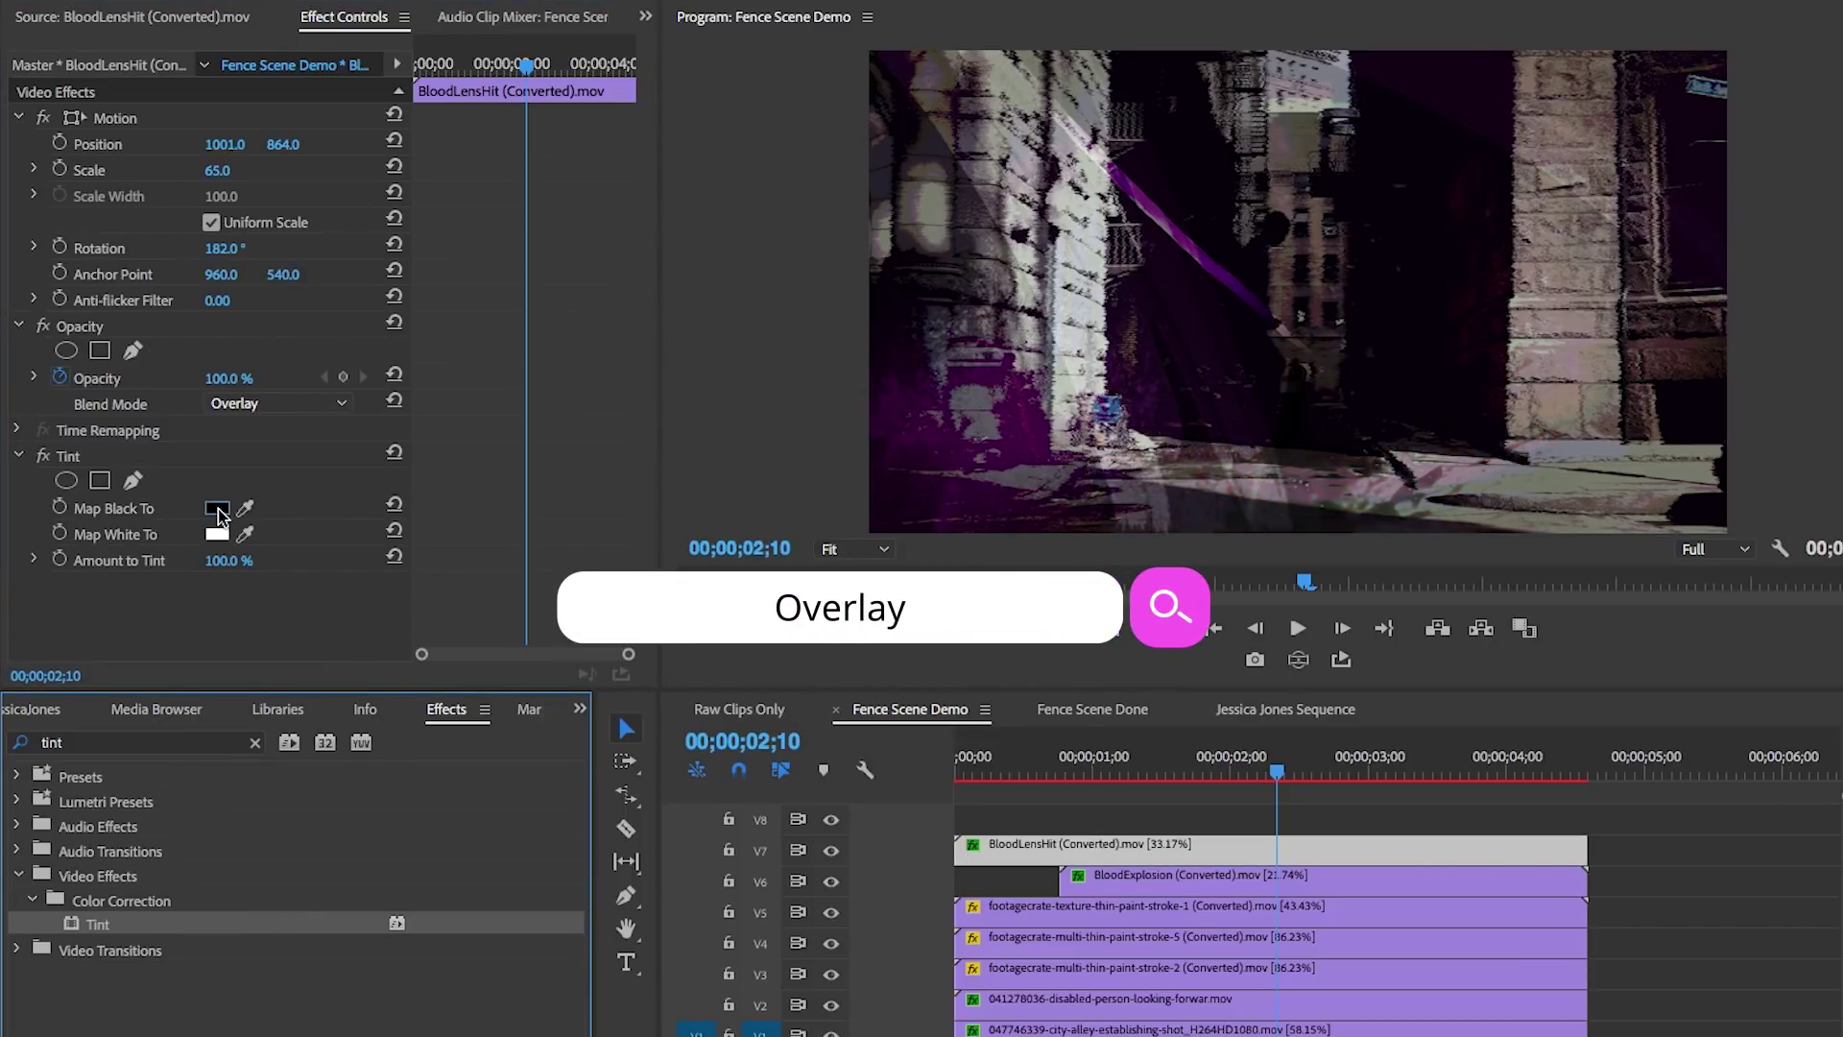
{"action": "left_click", "coordinate": [217, 508]}
{"action": "left_click_drag", "start_coordinate": [1129, 479], "coordinate": [869, 563]}
{"action": "left_click", "coordinate": [1453, 206]}
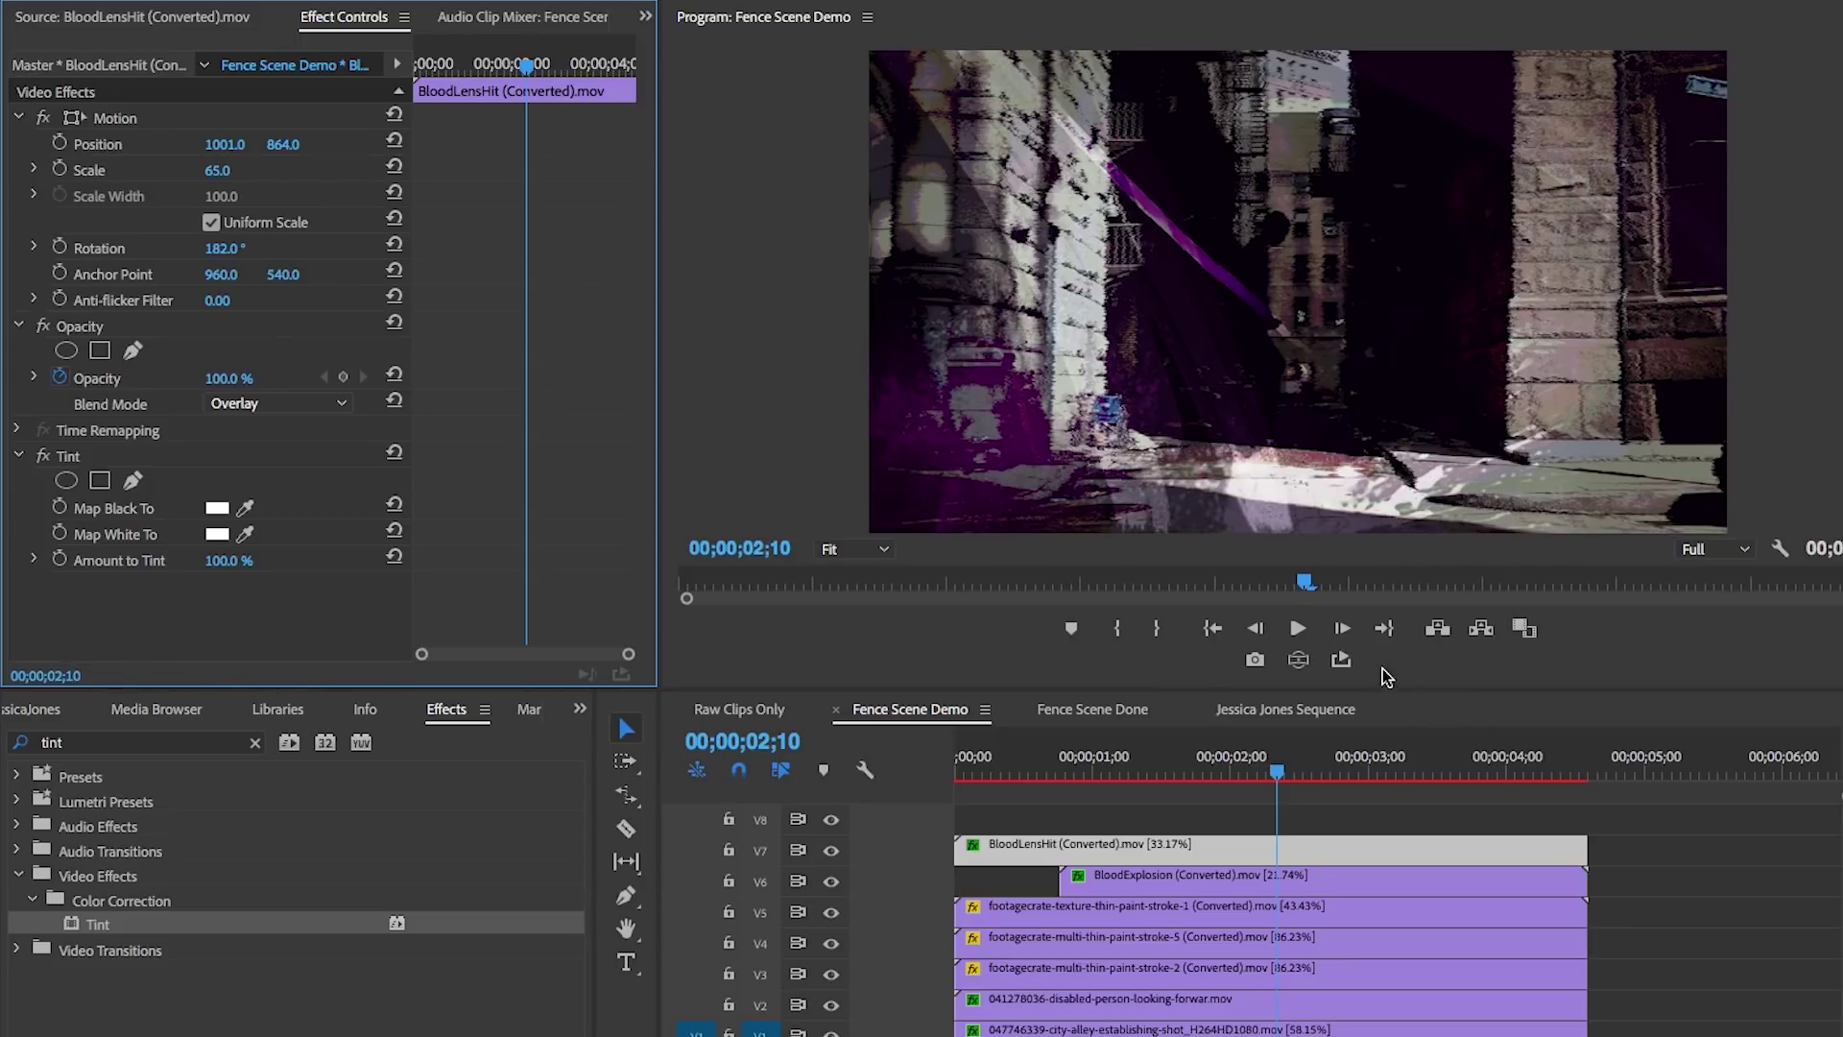
{"action": "mouse_move", "coordinate": [1288, 772]}
{"action": "left_mouse_down"}
{"action": "mouse_move", "coordinate": [1421, 771]}
{"action": "mouse_move", "coordinate": [1101, 740]}
{"action": "mouse_move", "coordinate": [1277, 769]}
{"action": "left_mouse_up"}
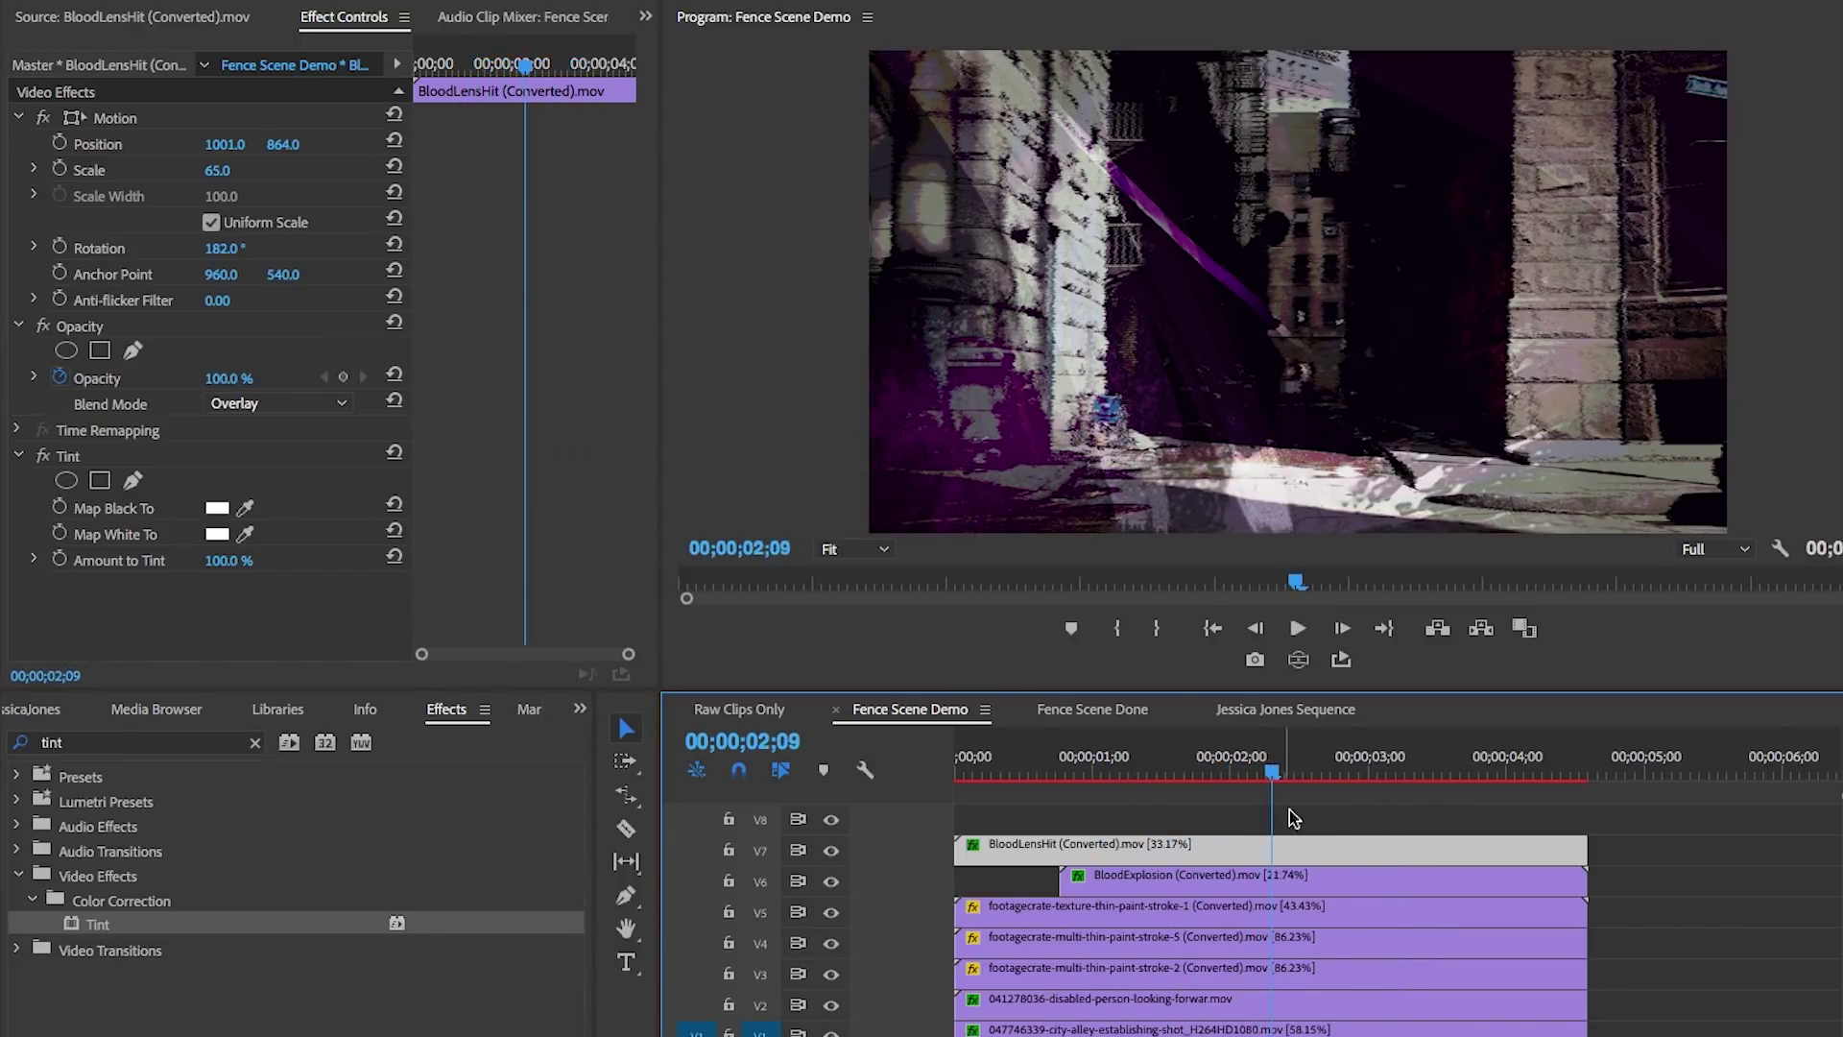
{"action": "left_click", "coordinate": [12, 463]}
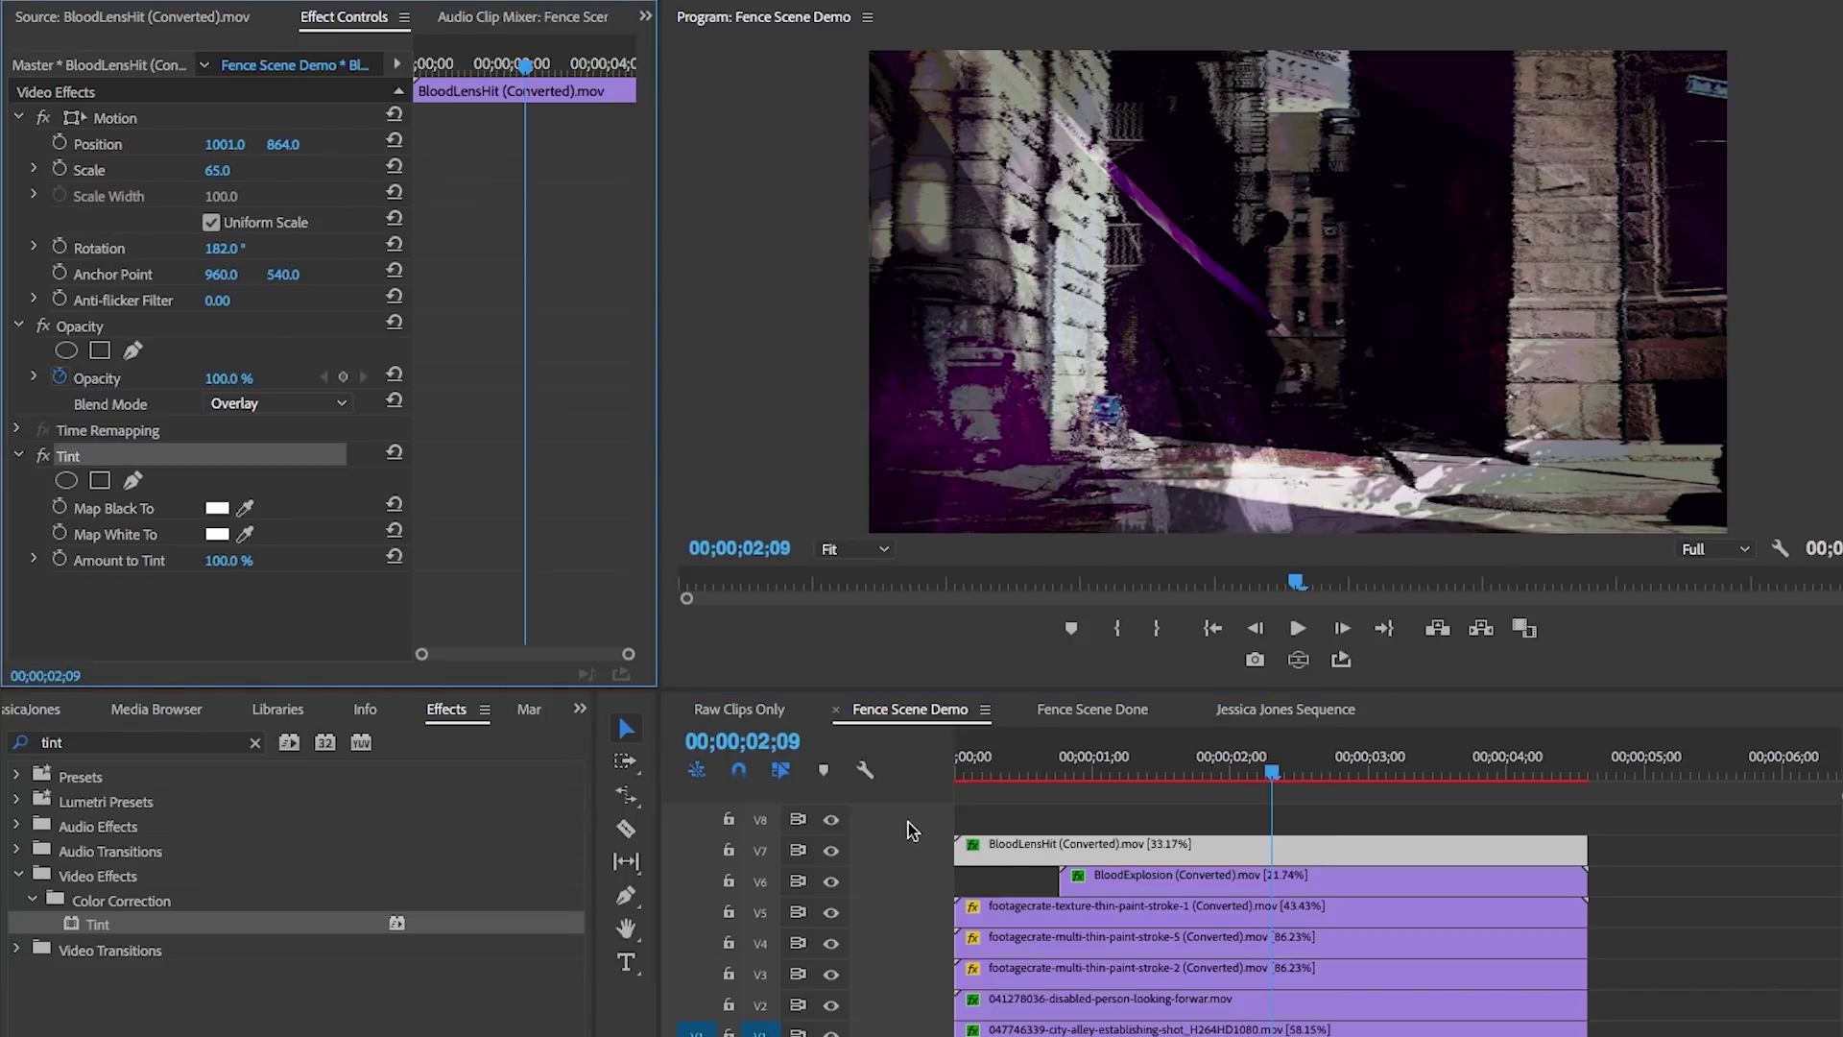
Step: Reposition the V3 paint stroke to 421, 448 and rotate it to 46°, then deselect it
{"action": "left_click", "coordinate": [1207, 947]}
{"action": "left_click", "coordinate": [1204, 977]}
{"action": "mouse_move", "coordinate": [219, 144]}
{"action": "left_mouse_down"}
{"action": "mouse_move", "coordinate": [236, 251]}
{"action": "mouse_move", "coordinate": [257, 252]}
{"action": "left_mouse_up"}
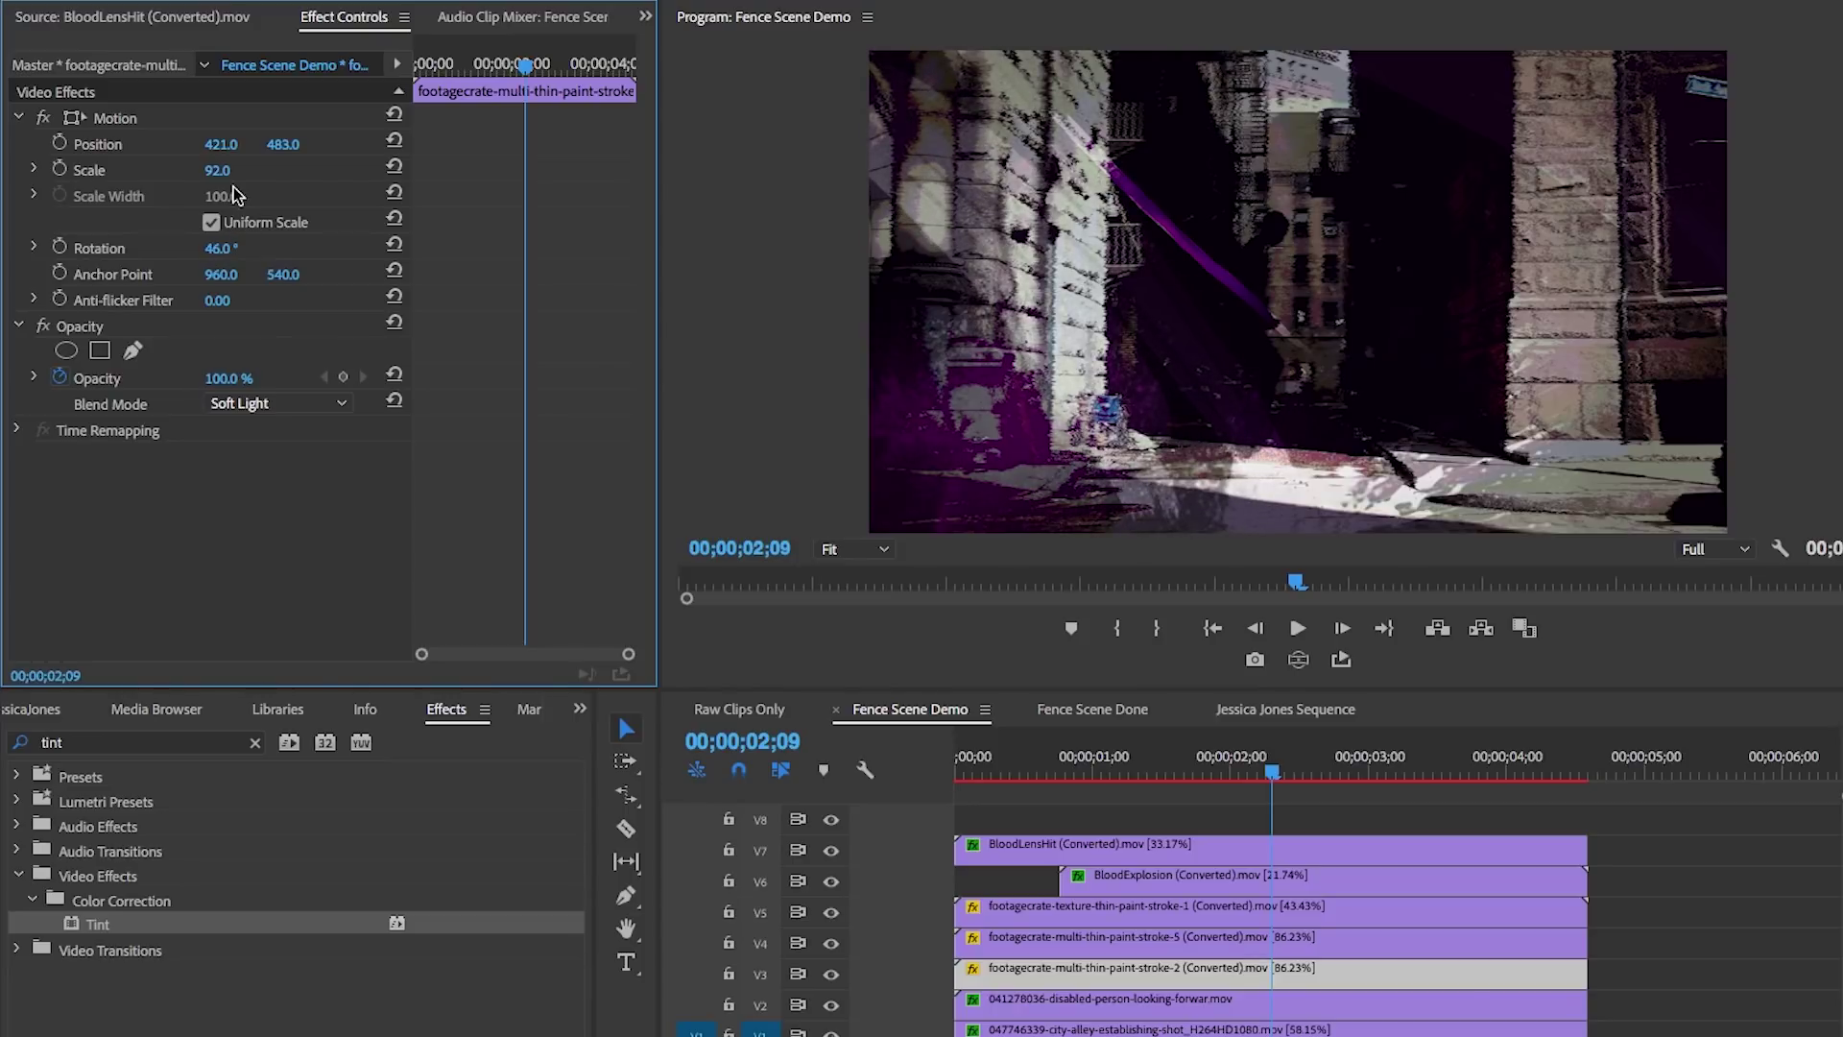
{"action": "left_click_drag", "start_coordinate": [283, 144], "coordinate": [224, 144]}
{"action": "left_click_drag", "start_coordinate": [217, 248], "coordinate": [220, 247]}
{"action": "left_click_drag", "start_coordinate": [283, 144], "coordinate": [289, 144]}
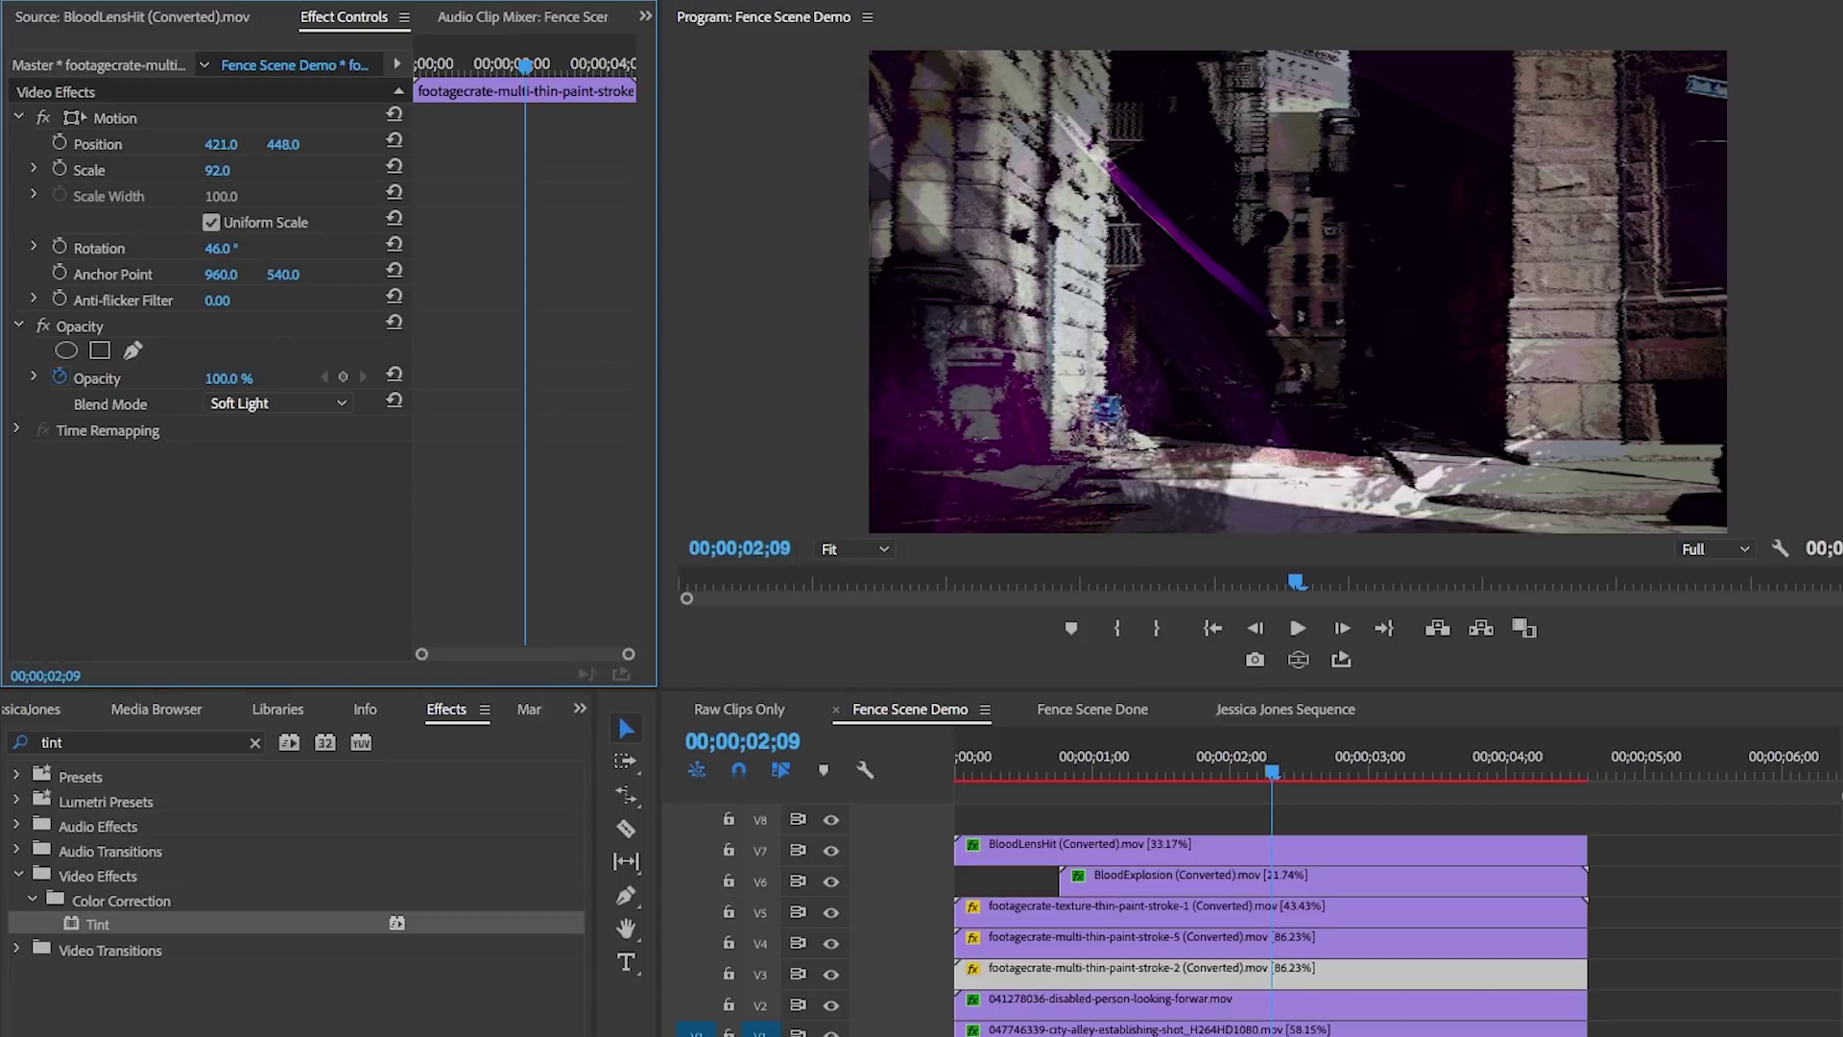
{"action": "left_click", "coordinate": [1163, 816]}
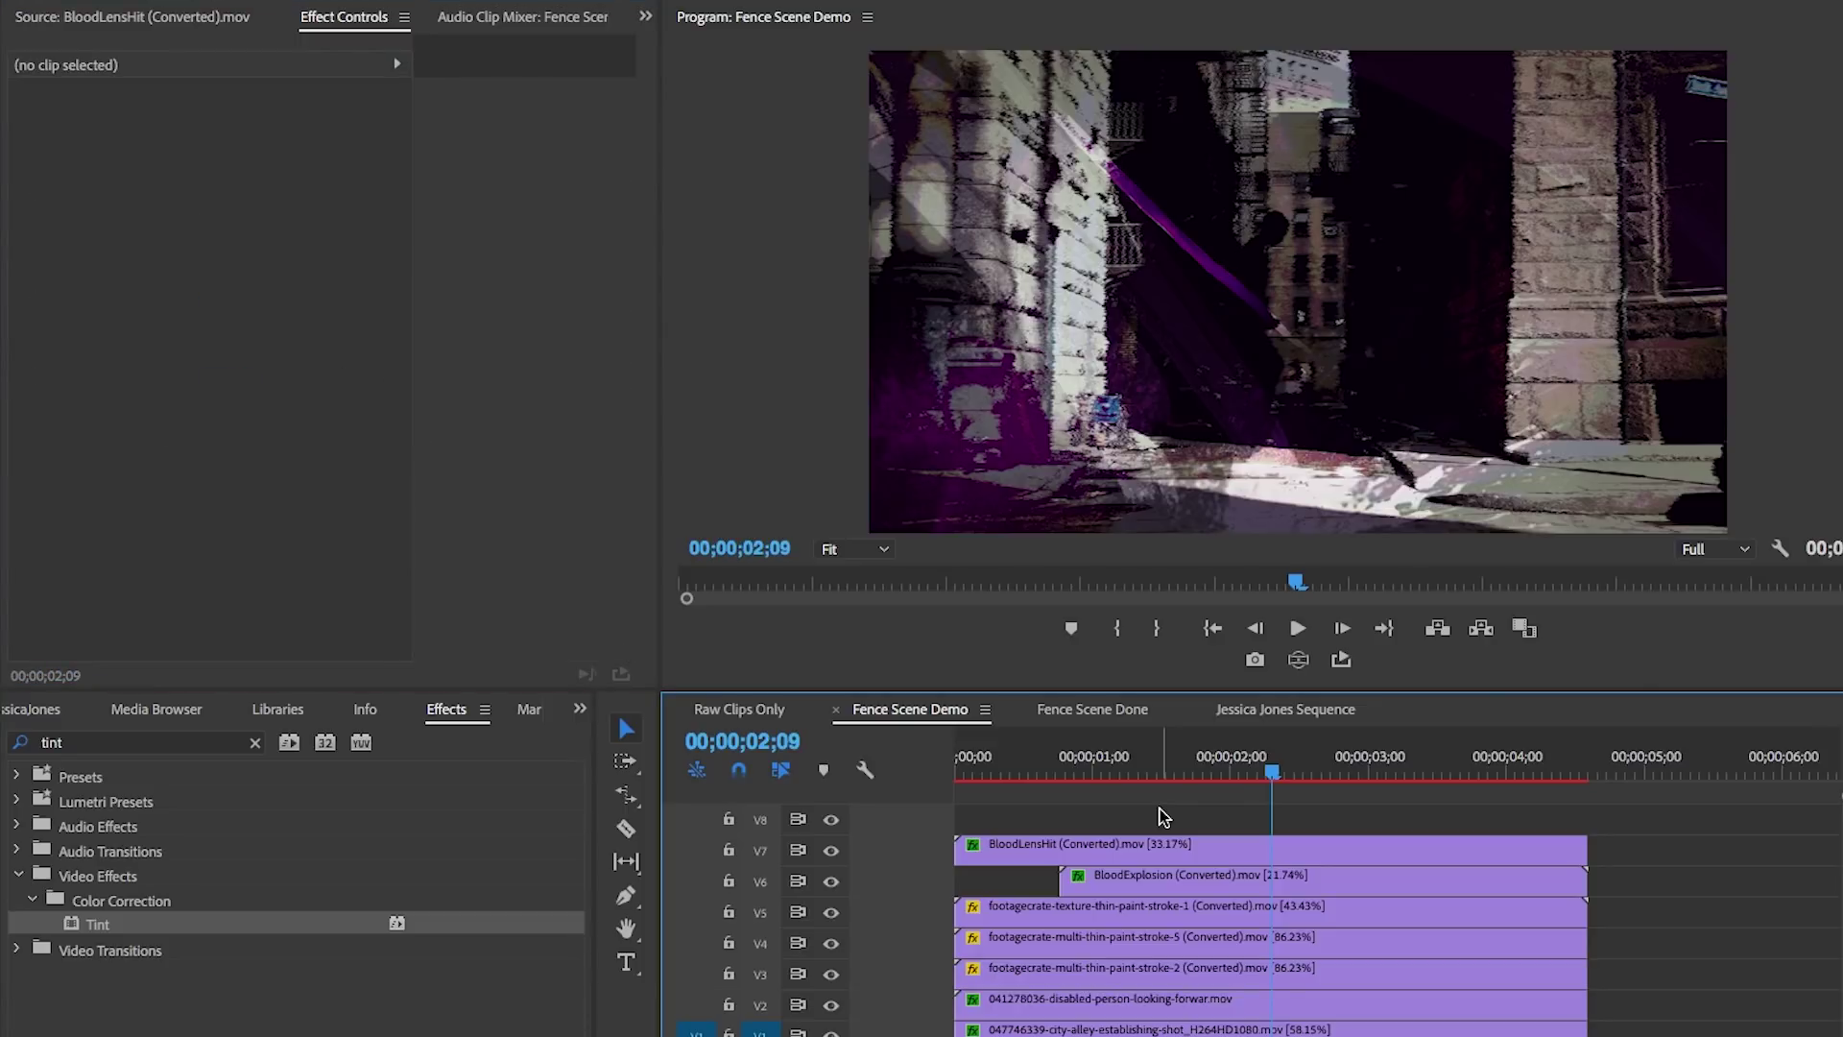
Step: Open GraphicsCrate-Barbed_Wire_Fence_17.png from the Graphics/Photos bin and set its out point at 00;00;01;12
{"action": "left_click", "coordinate": [29, 711]}
{"action": "left_click", "coordinate": [65, 935]}
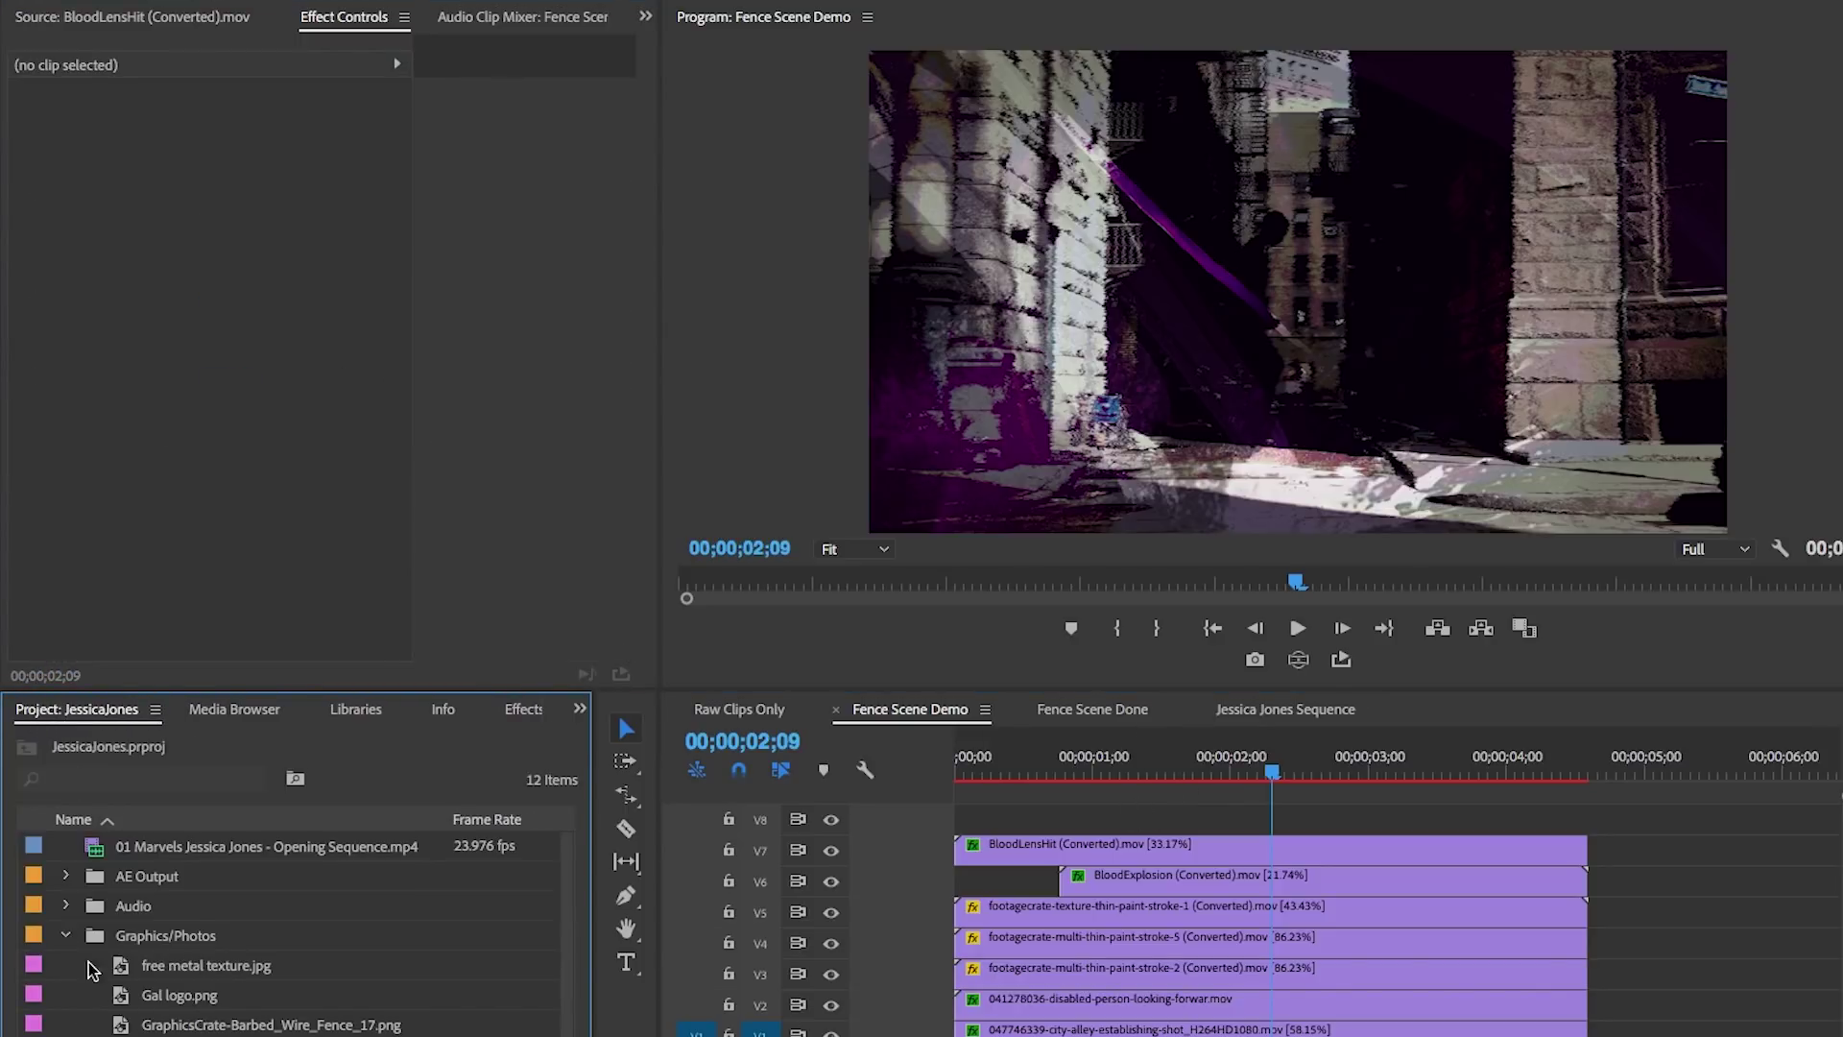
{"action": "left_click", "coordinate": [124, 1026]}
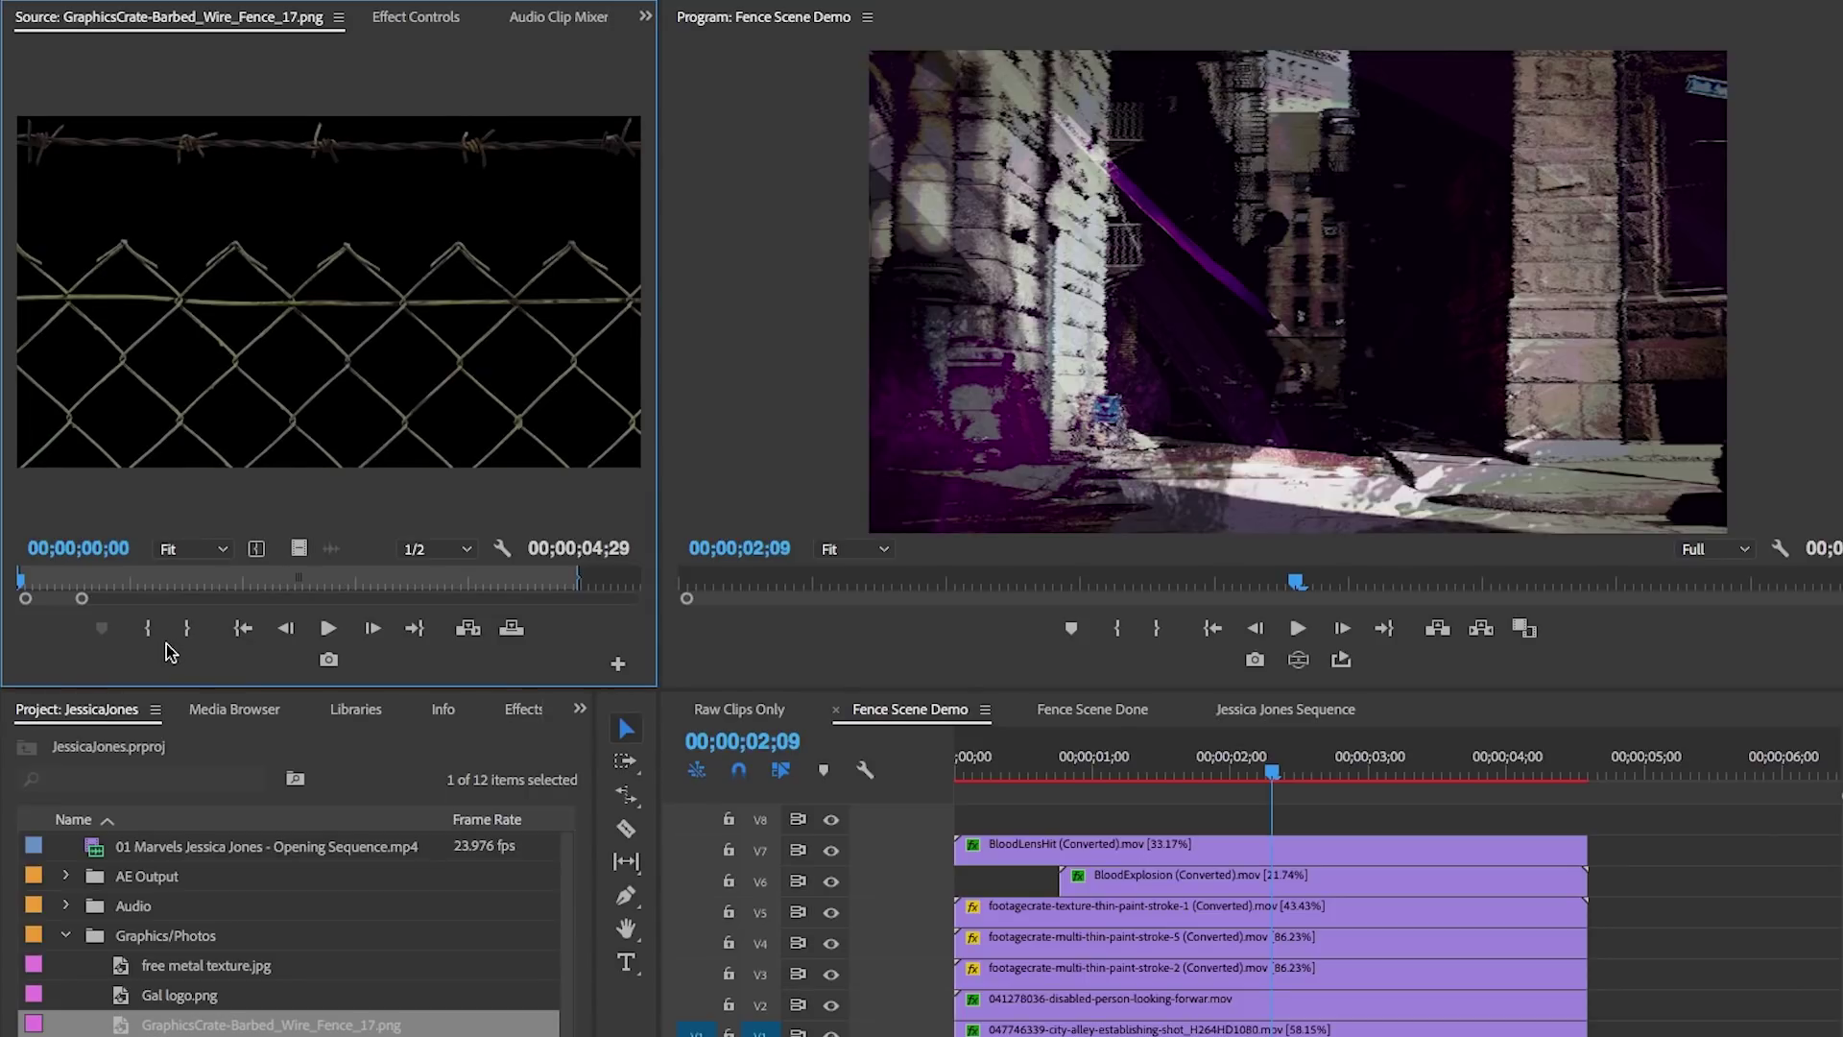
{"action": "left_click", "coordinate": [176, 586]}
{"action": "key", "text": "o"}
Step: Place the barbed wire fence image on V8 at the sequence start and extend it to the end of the clips
{"action": "left_click_drag", "start_coordinate": [326, 288], "coordinate": [1056, 818]}
{"action": "left_click_drag", "start_coordinate": [1166, 818], "coordinate": [1587, 821]}
{"action": "left_click", "coordinate": [1431, 830]}
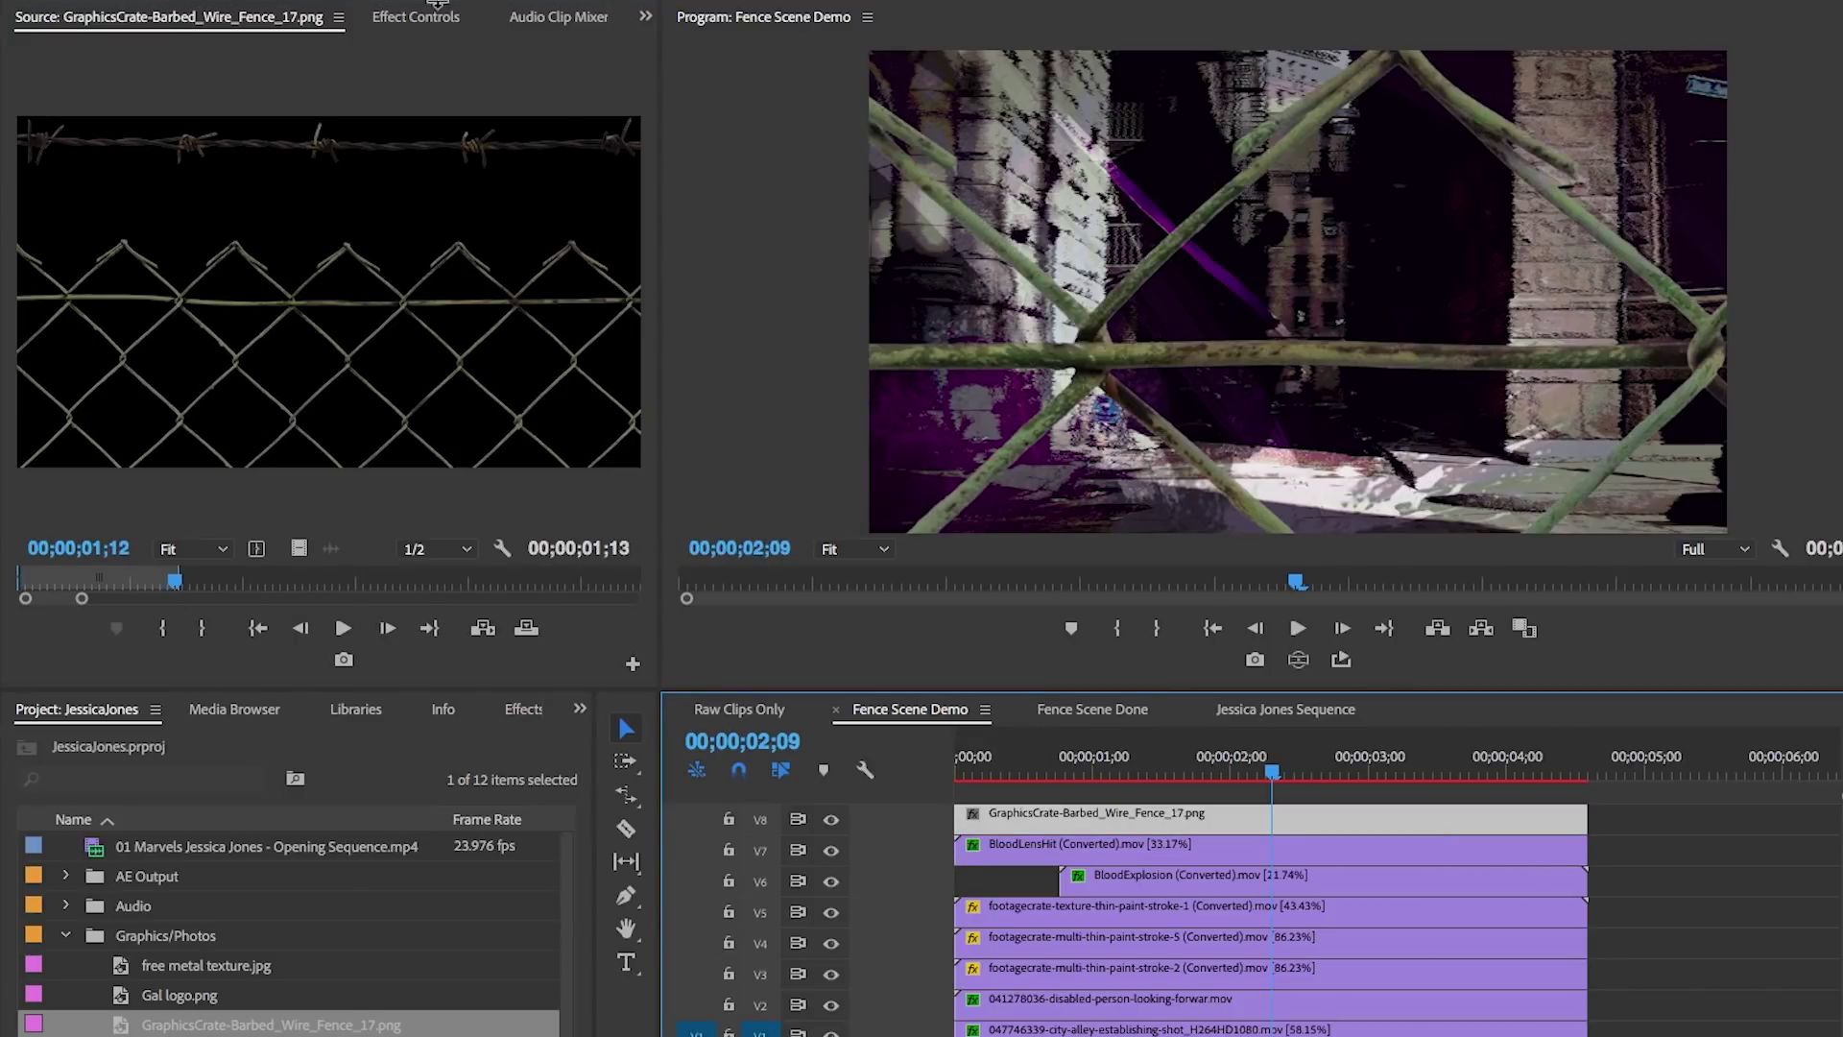
Step: Scale the barbed wire fence to 65 and position it at 788, 0
{"action": "left_click", "coordinate": [415, 16]}
{"action": "left_click_drag", "start_coordinate": [231, 170], "coordinate": [163, 144]}
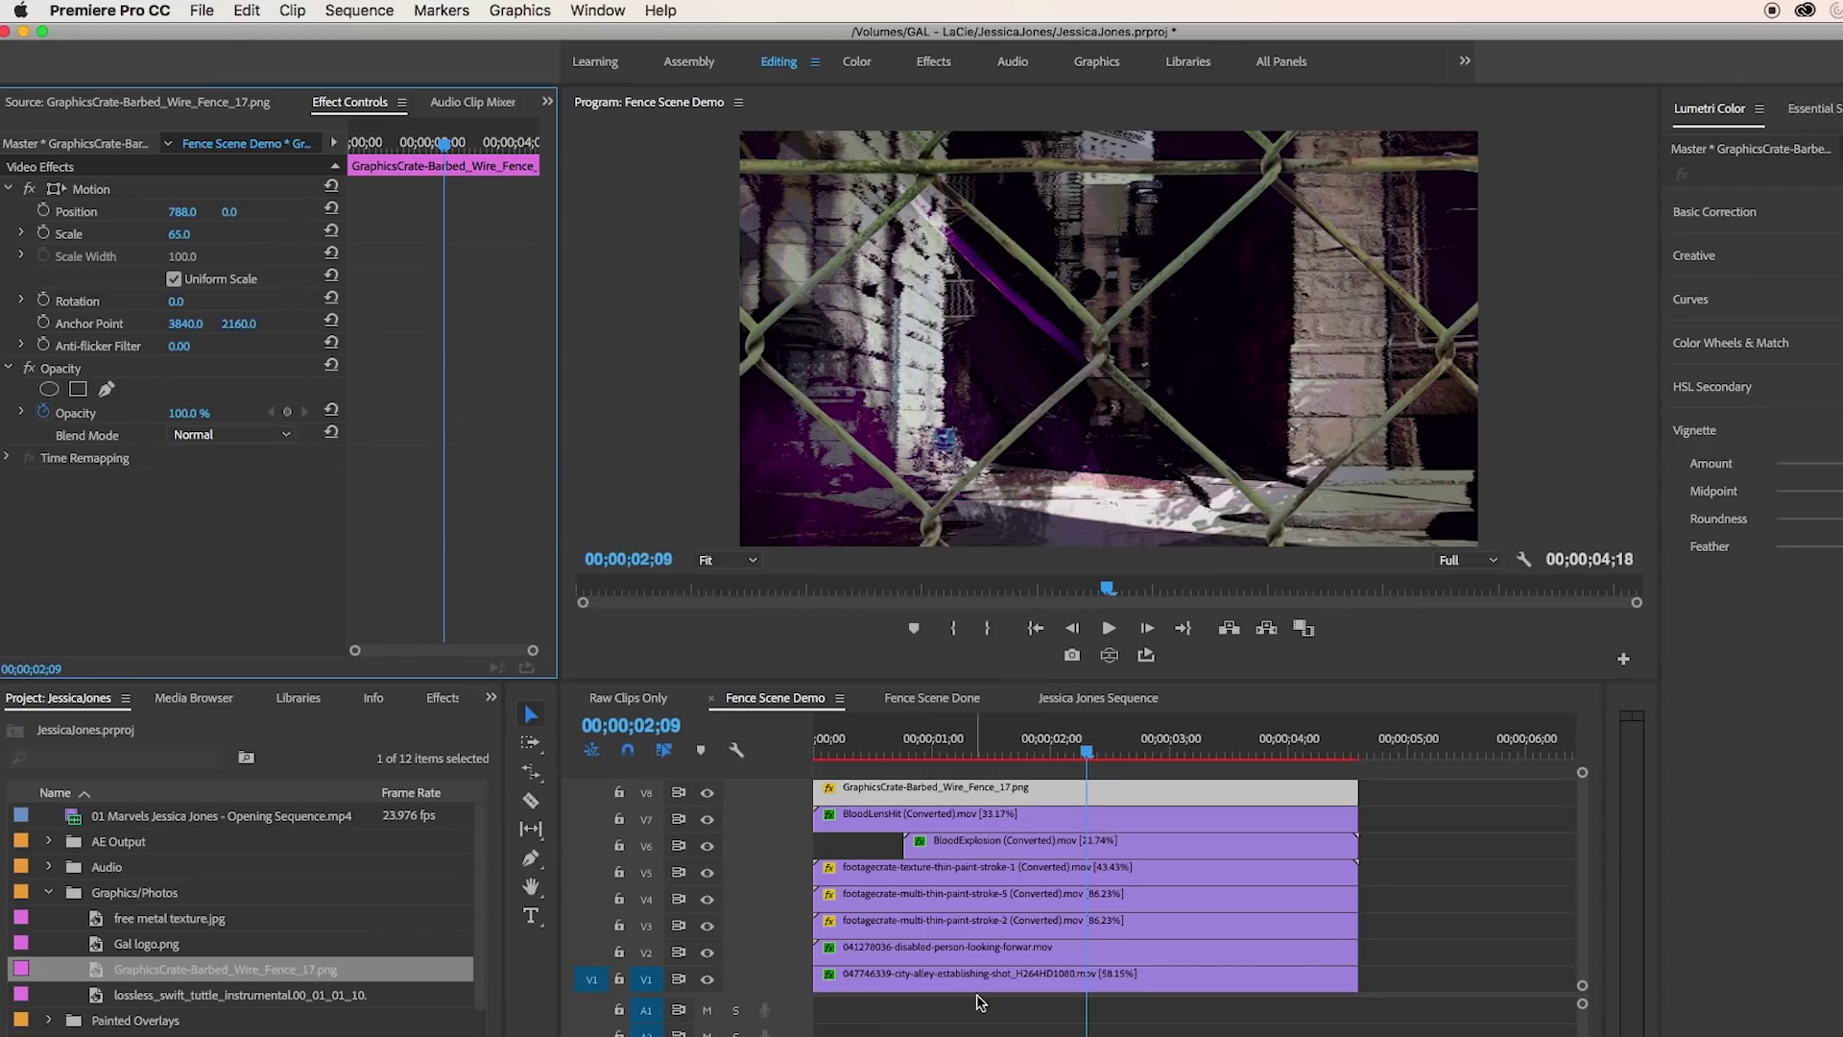
Step: Copy the V1 alley clip's Lumetri Color, Turbulent Displace, Posterize, Leave Color and Tint effects onto the fence image, leaving out its motion and opacity
{"action": "left_click", "coordinate": [1151, 1032]}
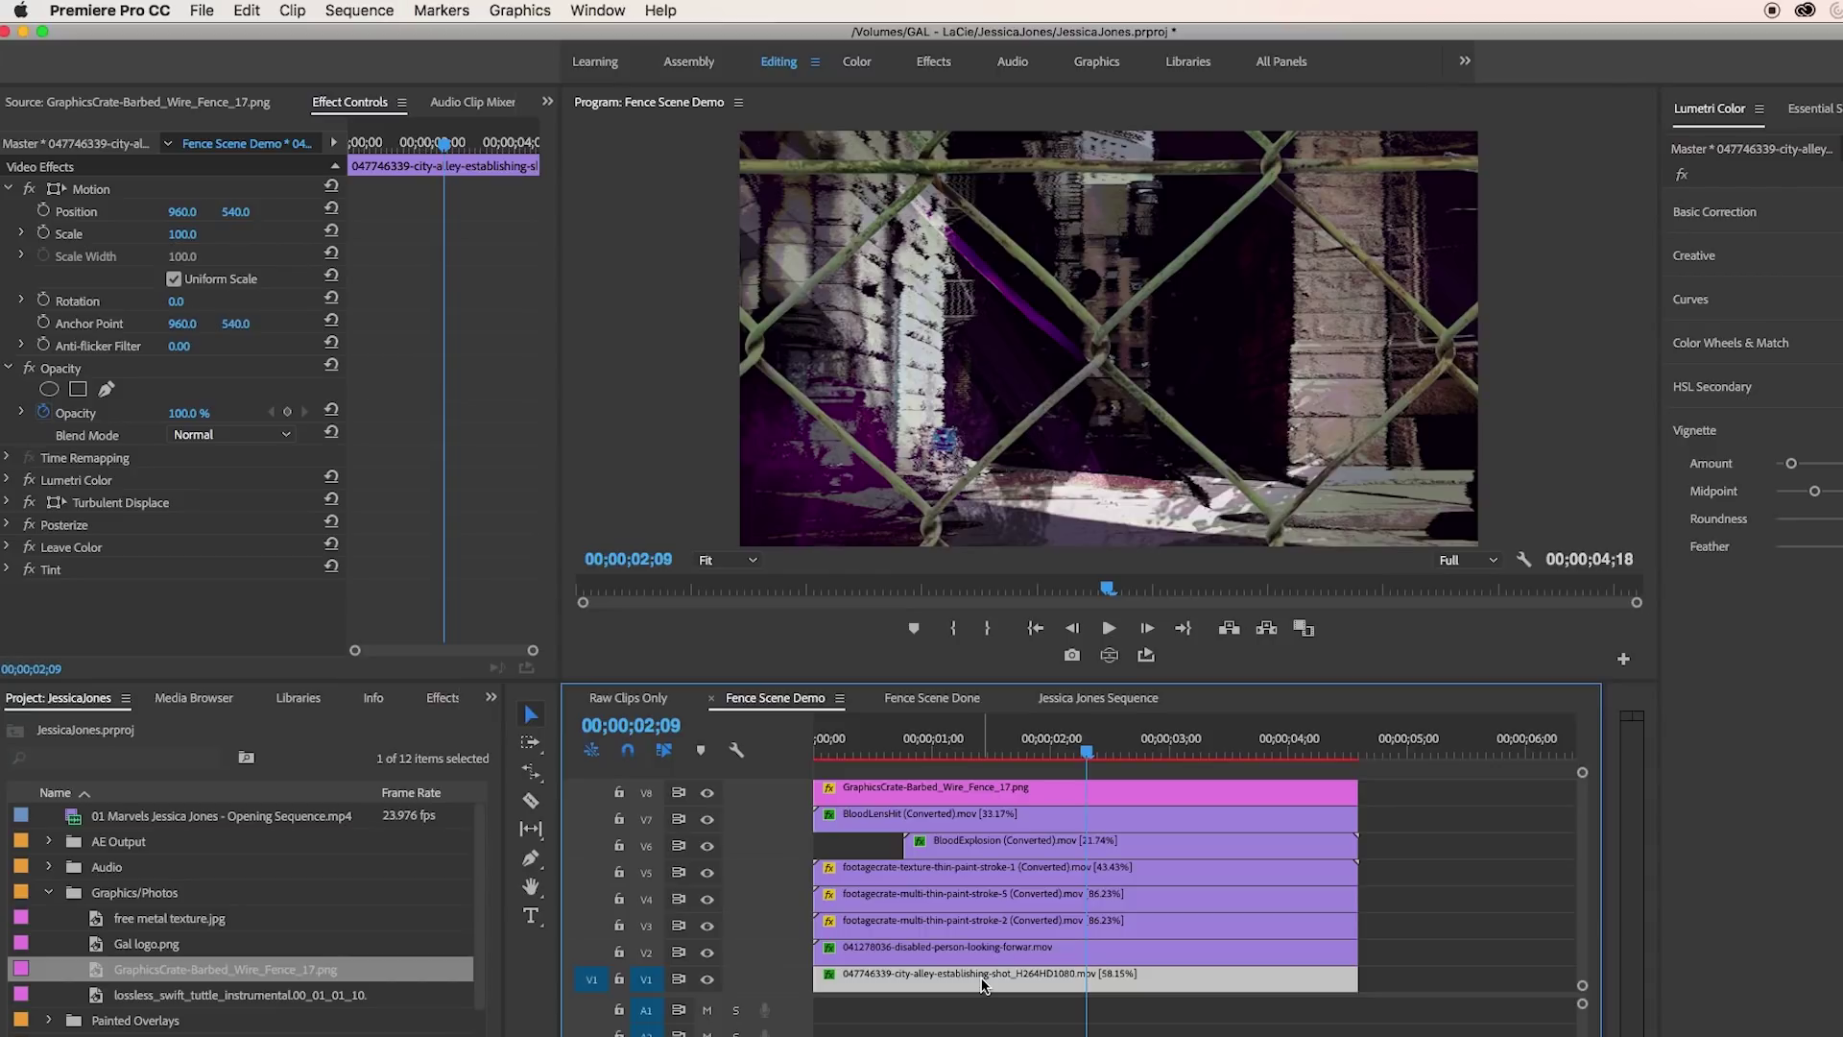
{"action": "left_click", "coordinate": [246, 11]}
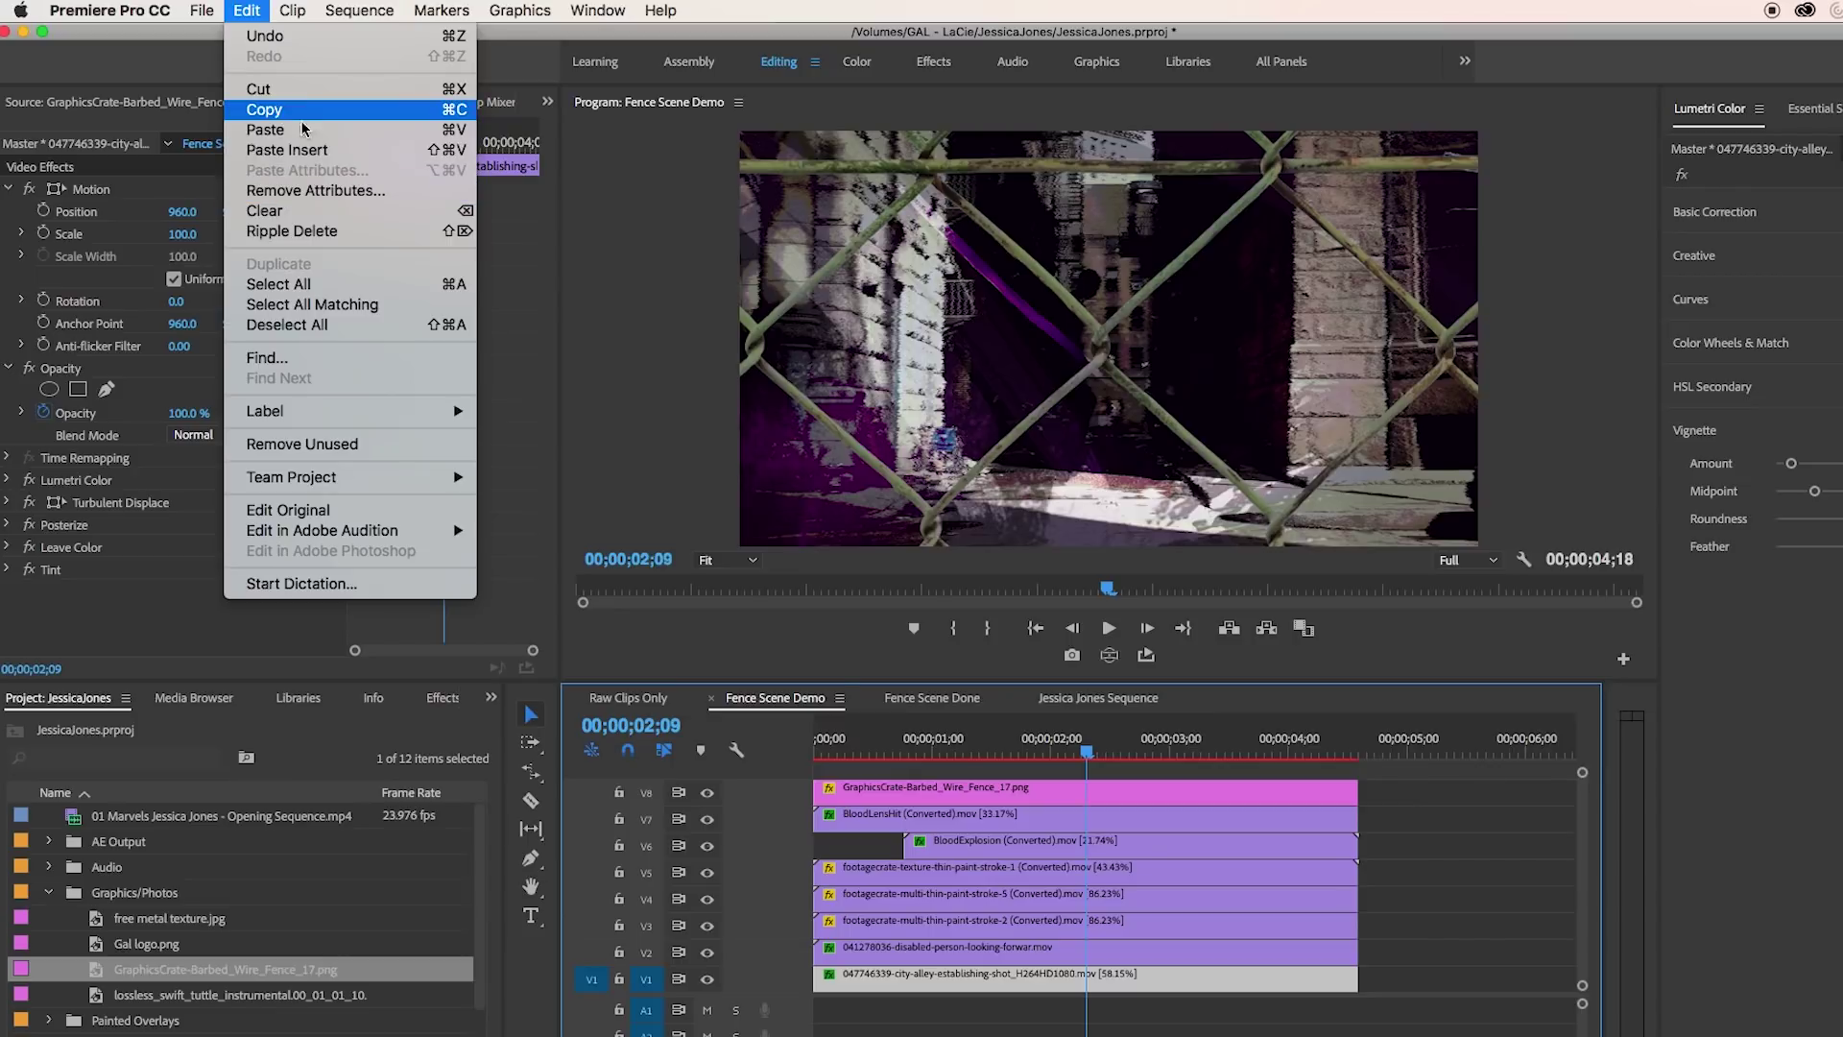
{"action": "key", "text": "Escape"}
{"action": "left_click", "coordinate": [993, 793]}
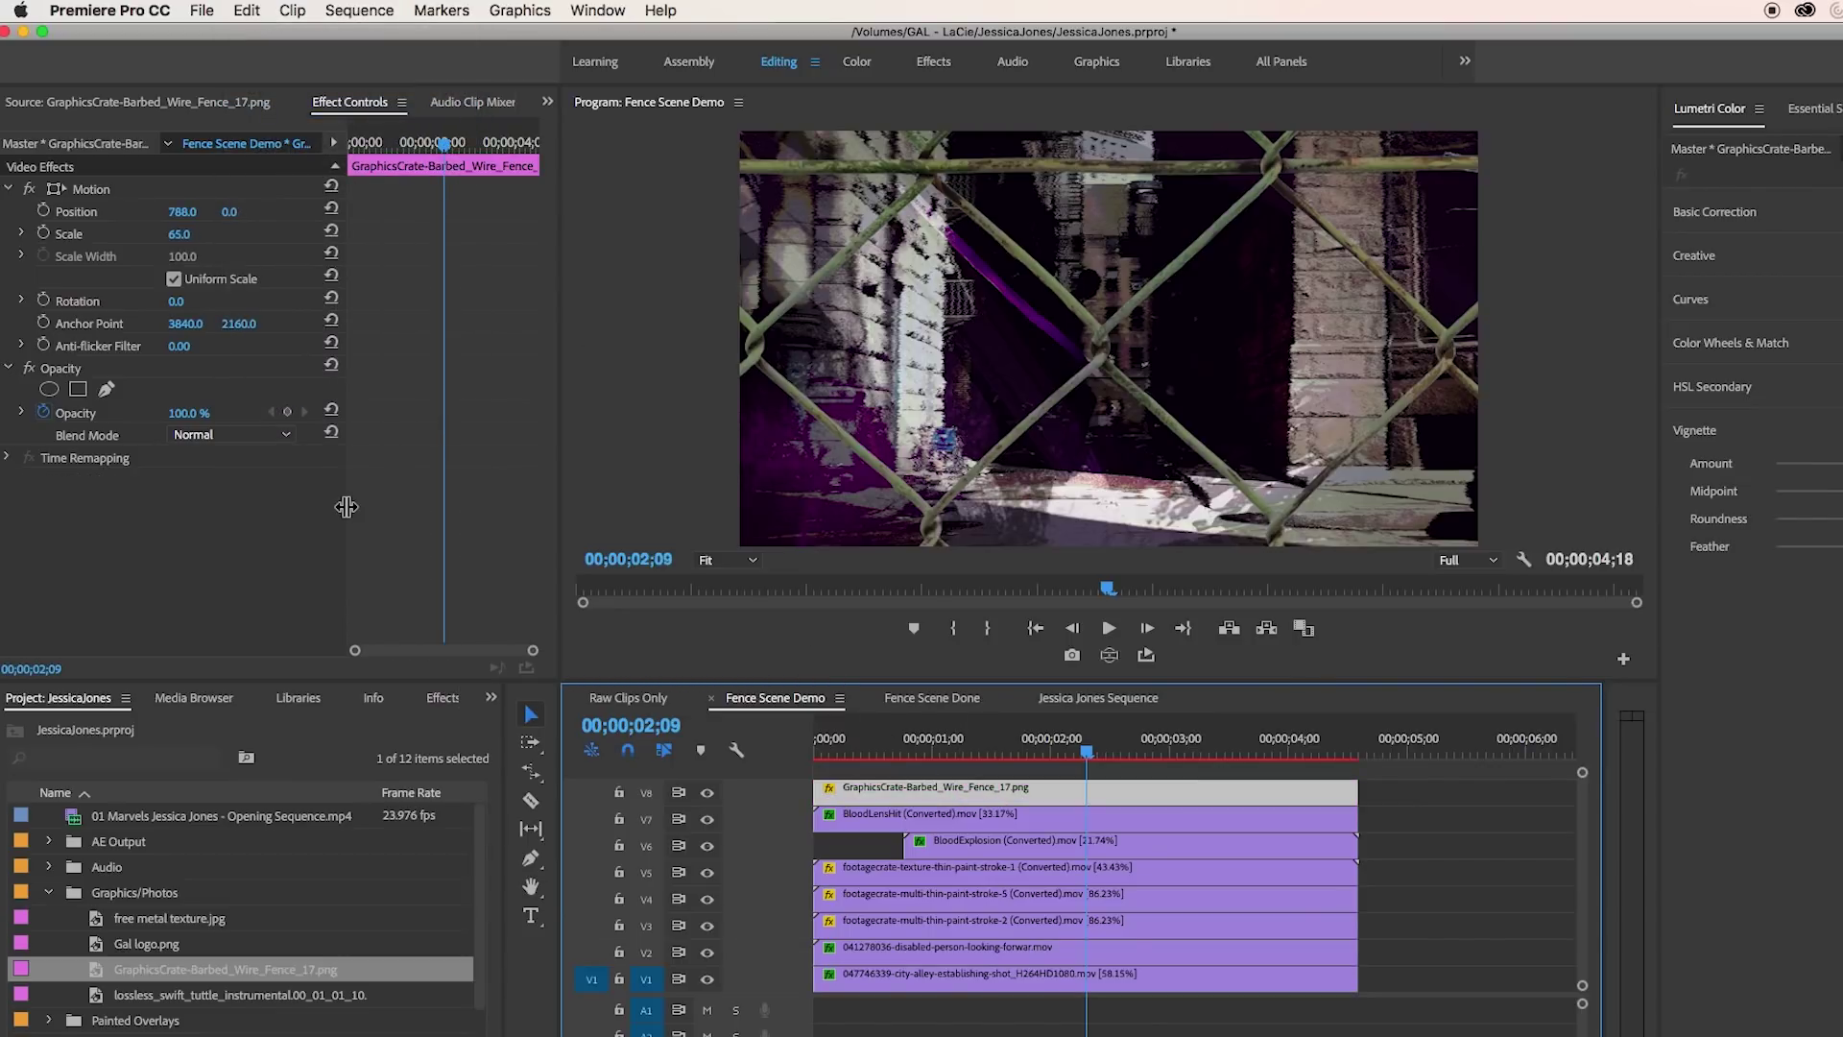
{"action": "left_click", "coordinate": [247, 11]}
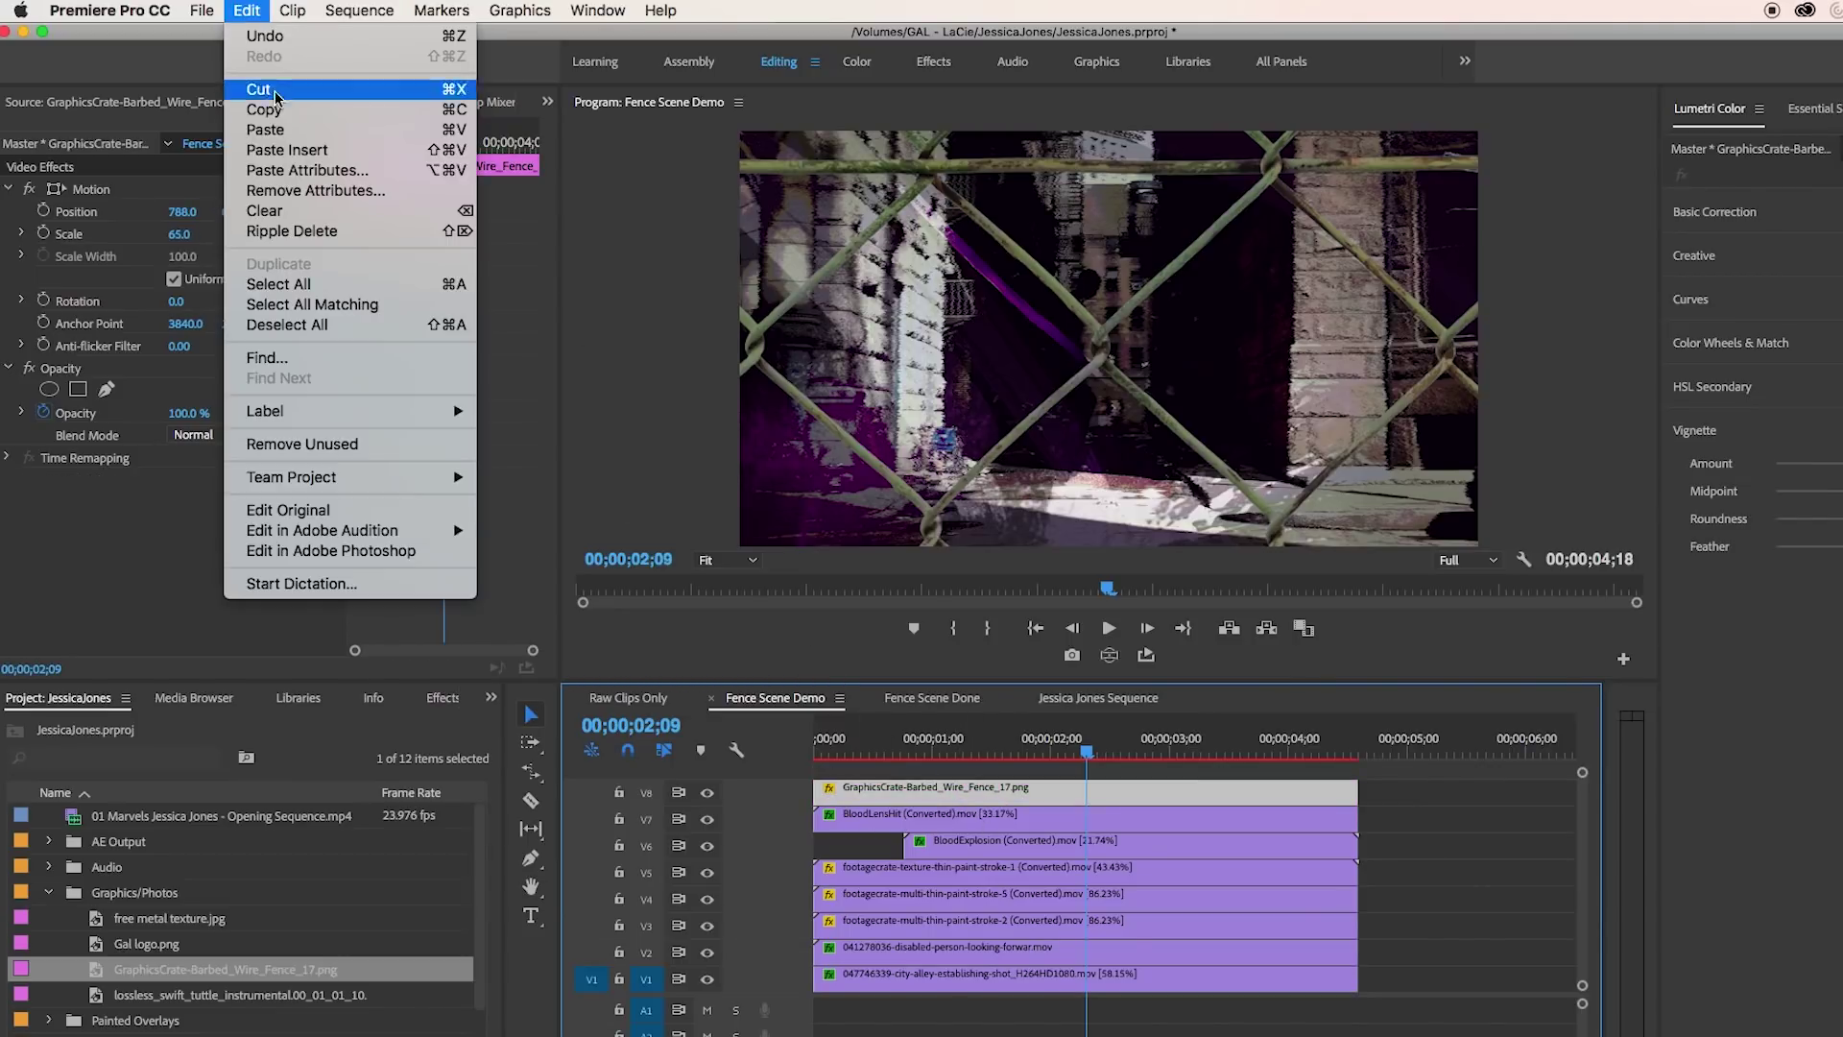
{"action": "left_click", "coordinate": [305, 173]}
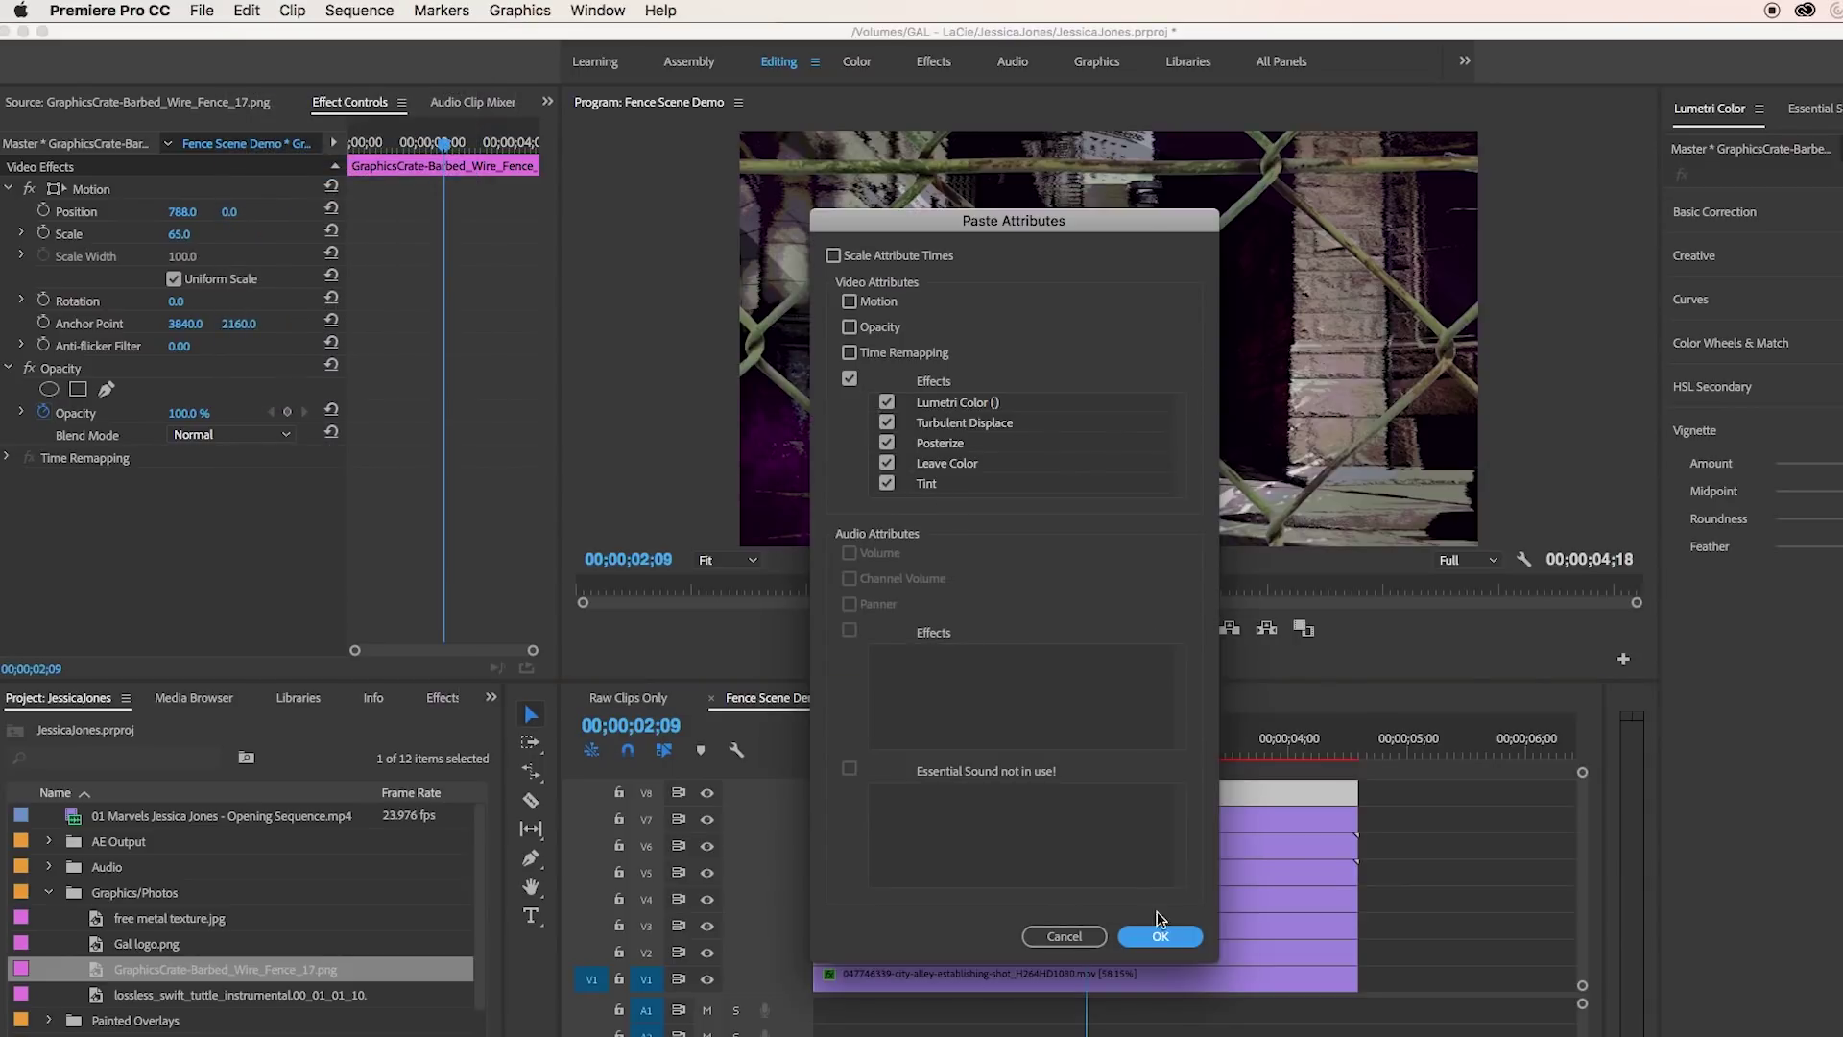
{"action": "left_click", "coordinate": [1160, 936]}
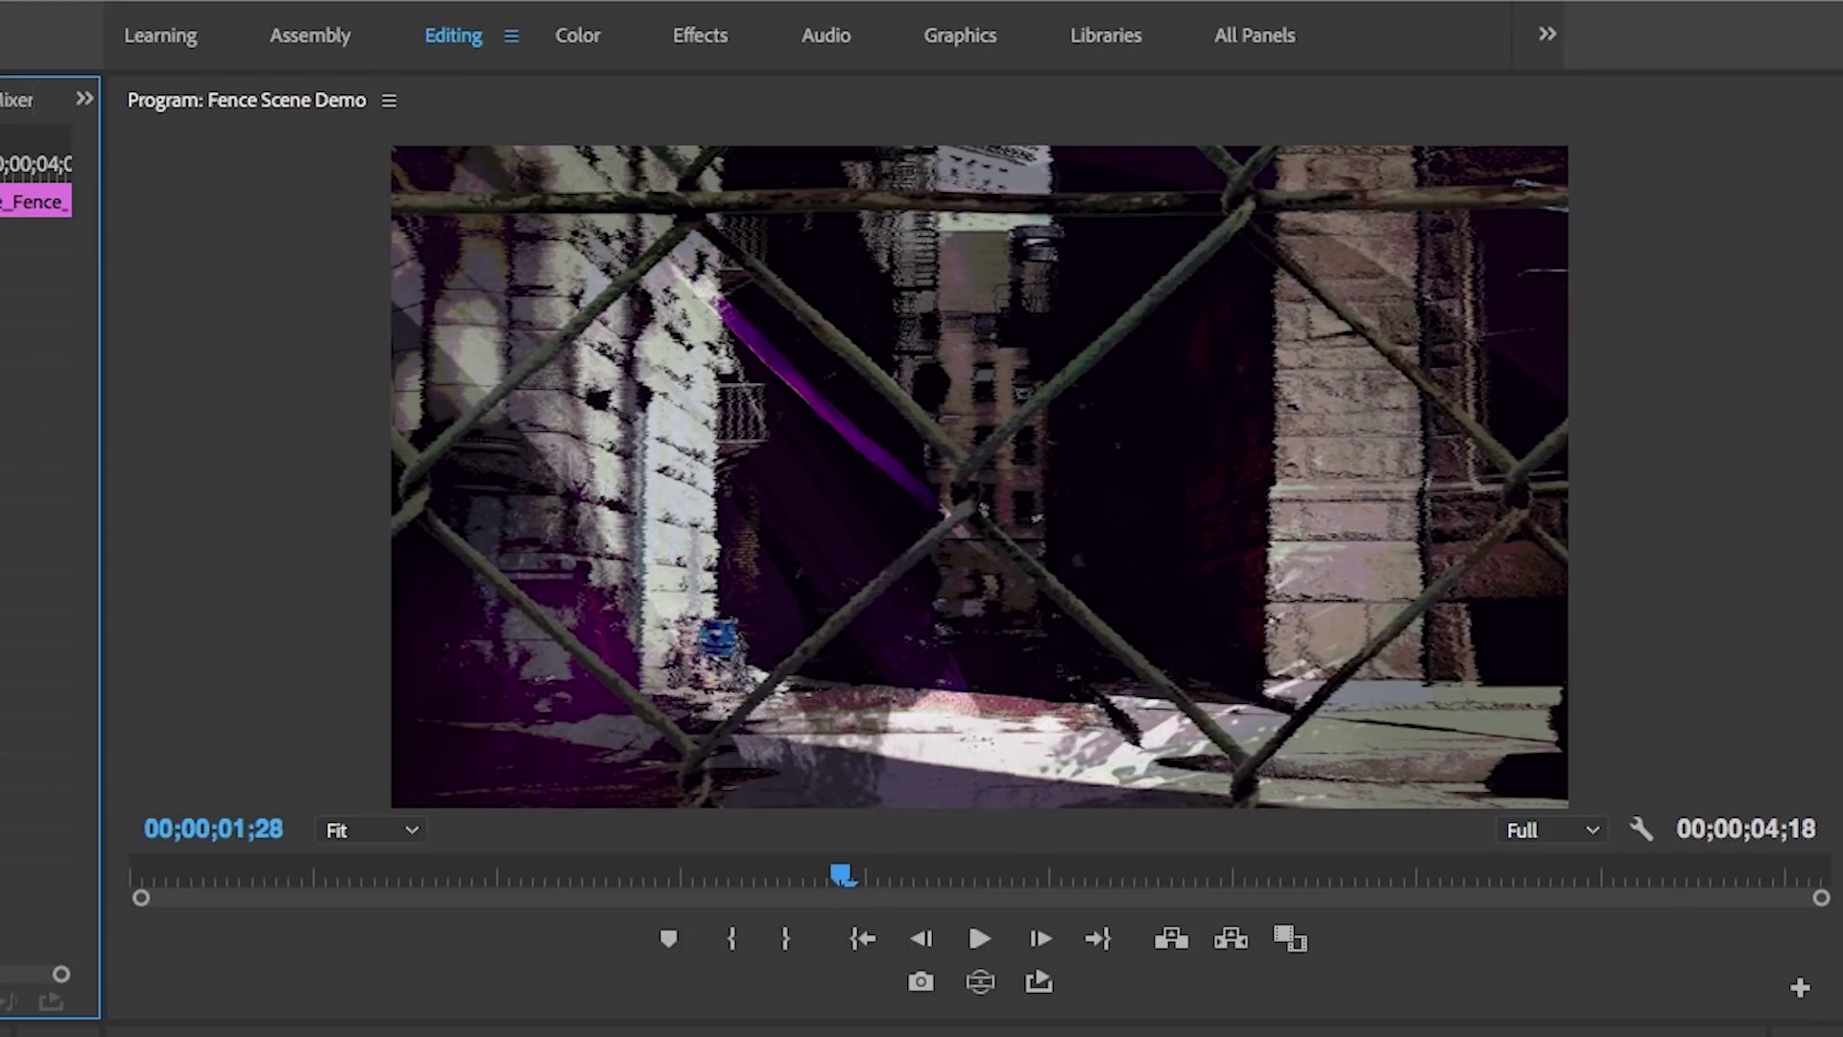
{"action": "key", "text": "Left"}
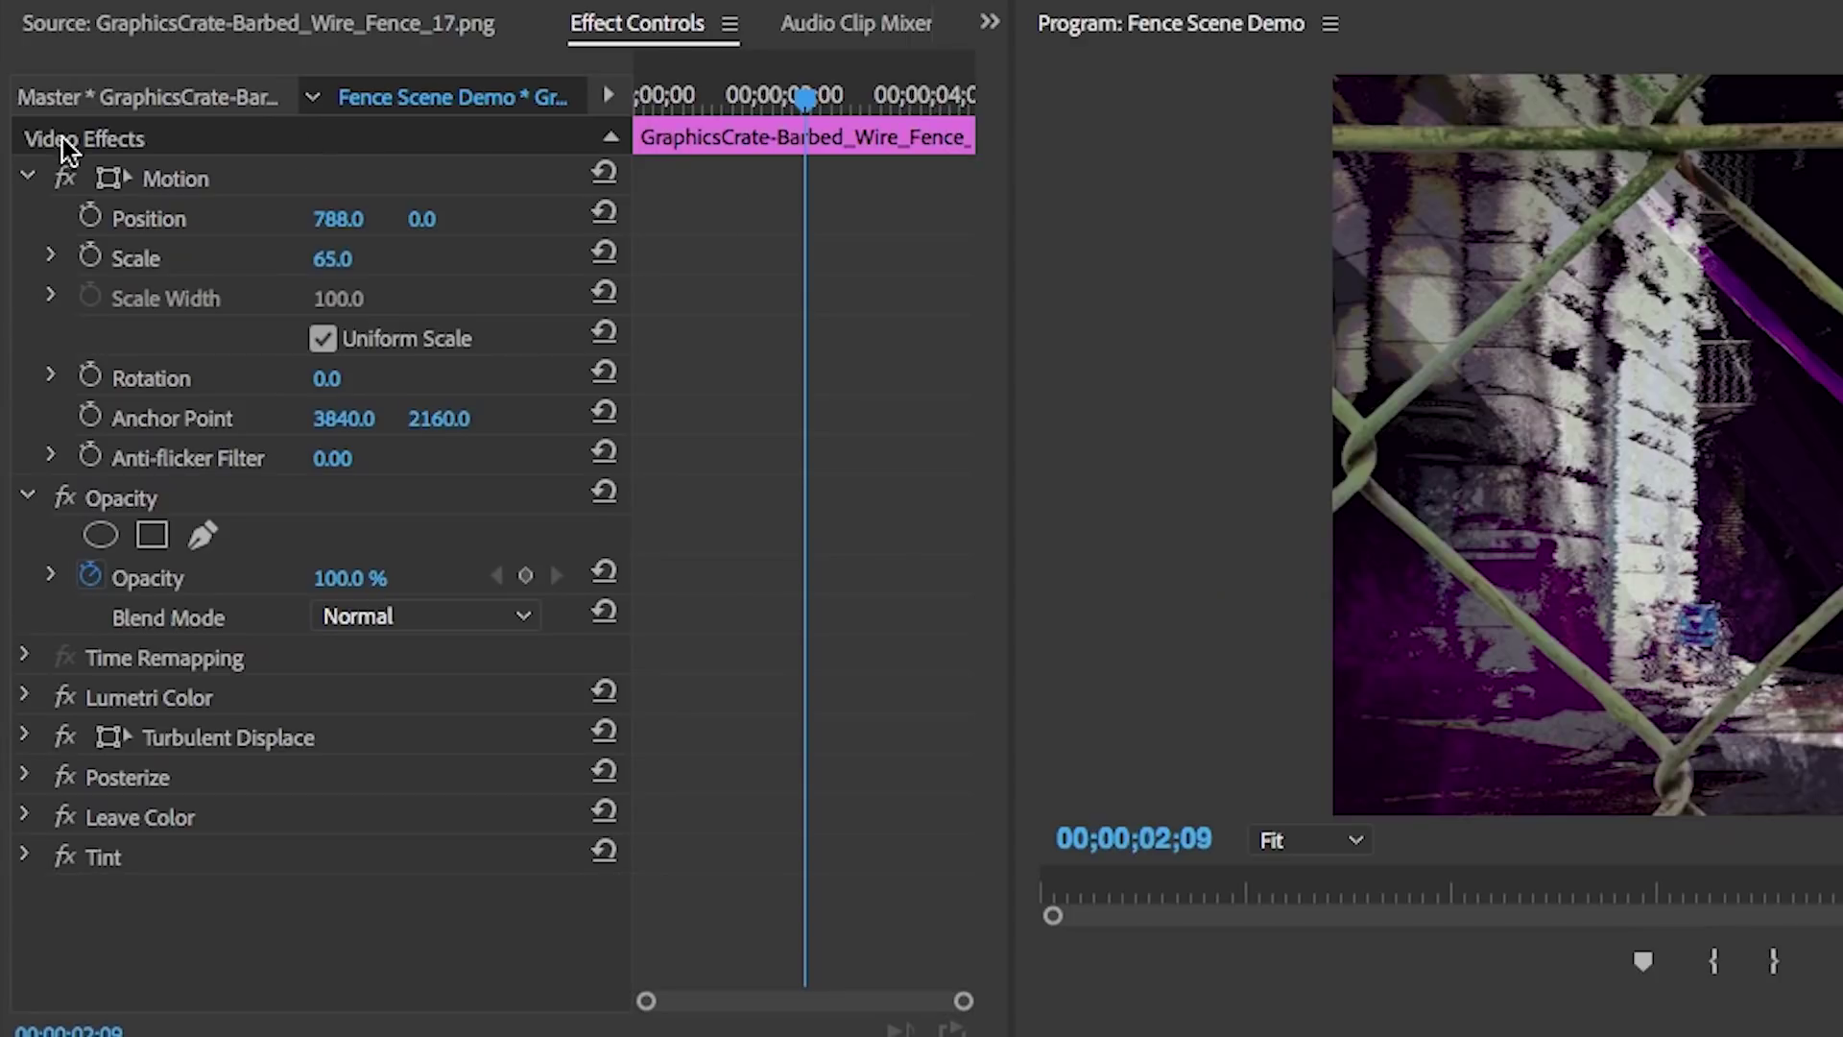
Step: Keyframe the fence's Position and Scale from the clip start to 251, 0 and 76 at 00;00;01;27
{"action": "left_click_drag", "start_coordinate": [690, 101], "coordinate": [626, 105]}
{"action": "left_click", "coordinate": [89, 217]}
{"action": "left_click", "coordinate": [91, 256]}
{"action": "left_click_drag", "start_coordinate": [659, 103], "coordinate": [773, 144]}
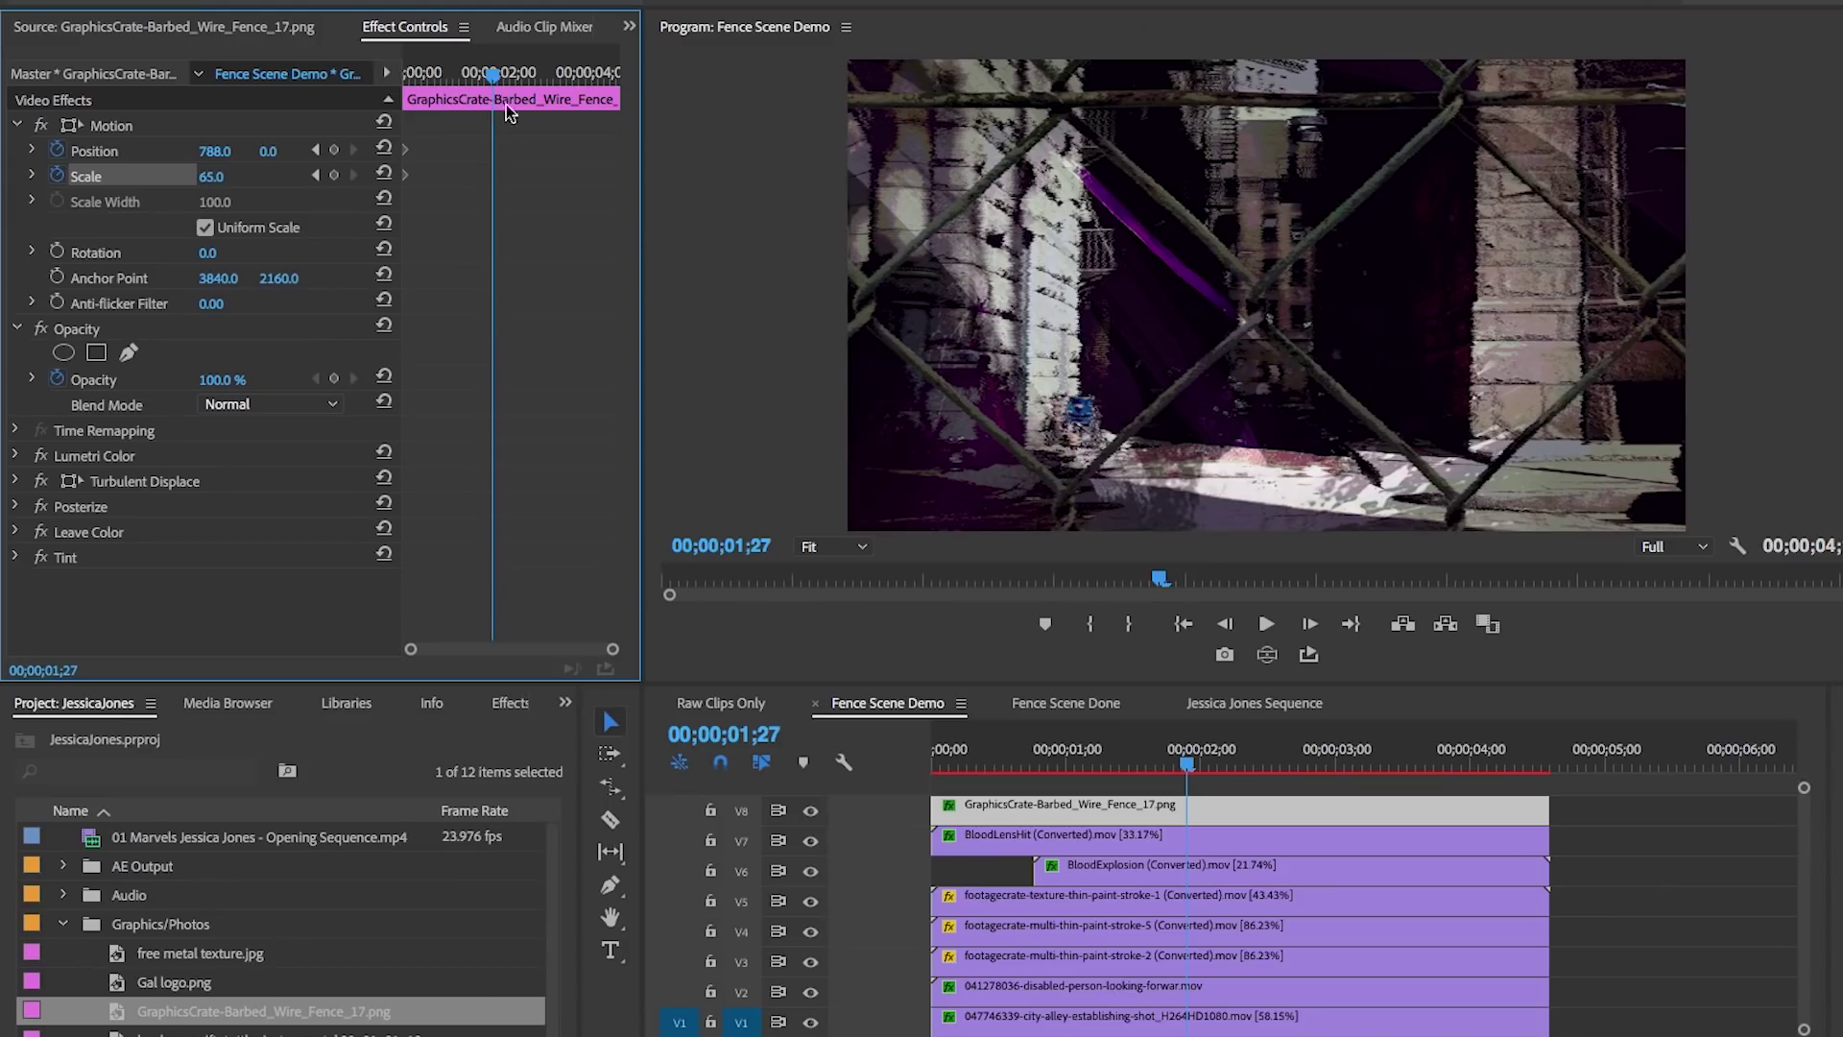
{"action": "left_click_drag", "start_coordinate": [211, 177], "coordinate": [17, 160]}
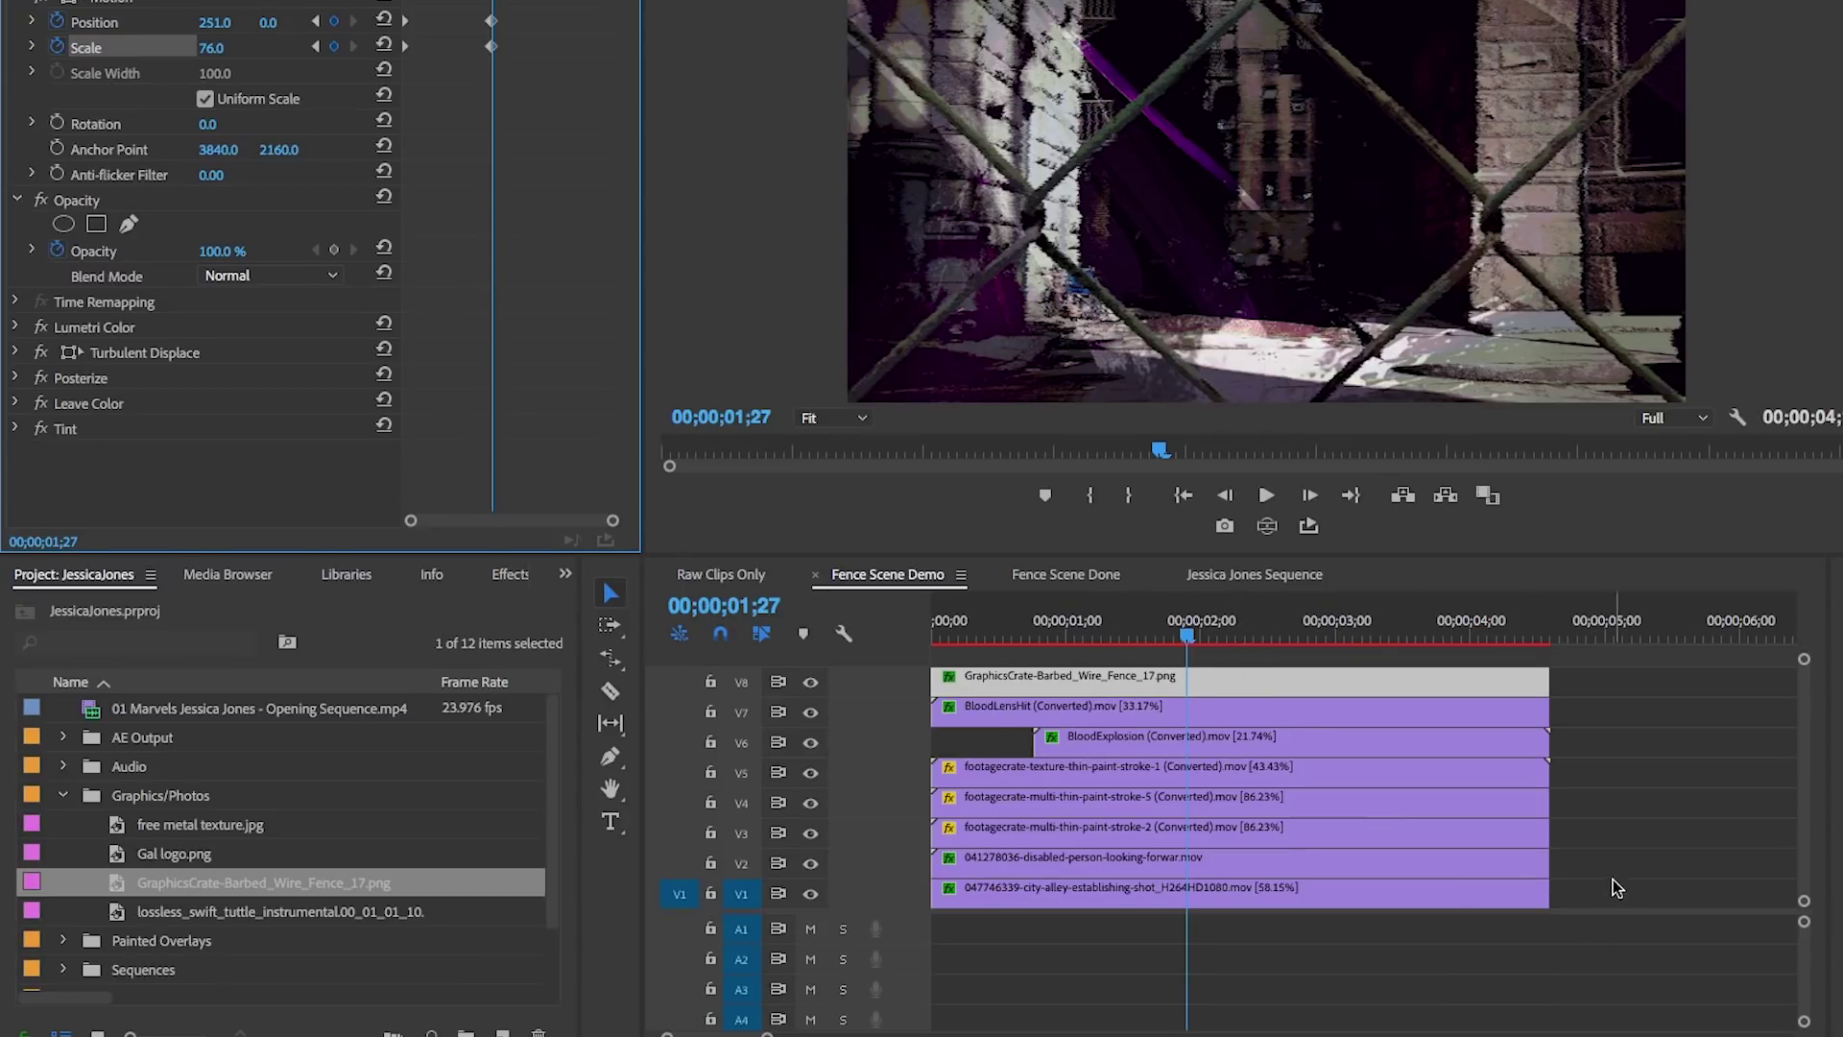
Step: Make a subsequence from all the clips on V1 through V7, leaving out the fence
{"action": "left_click_drag", "start_coordinate": [1613, 1022], "coordinate": [1284, 853]}
{"action": "left_click_drag", "start_coordinate": [1285, 723], "coordinate": [1283, 725]}
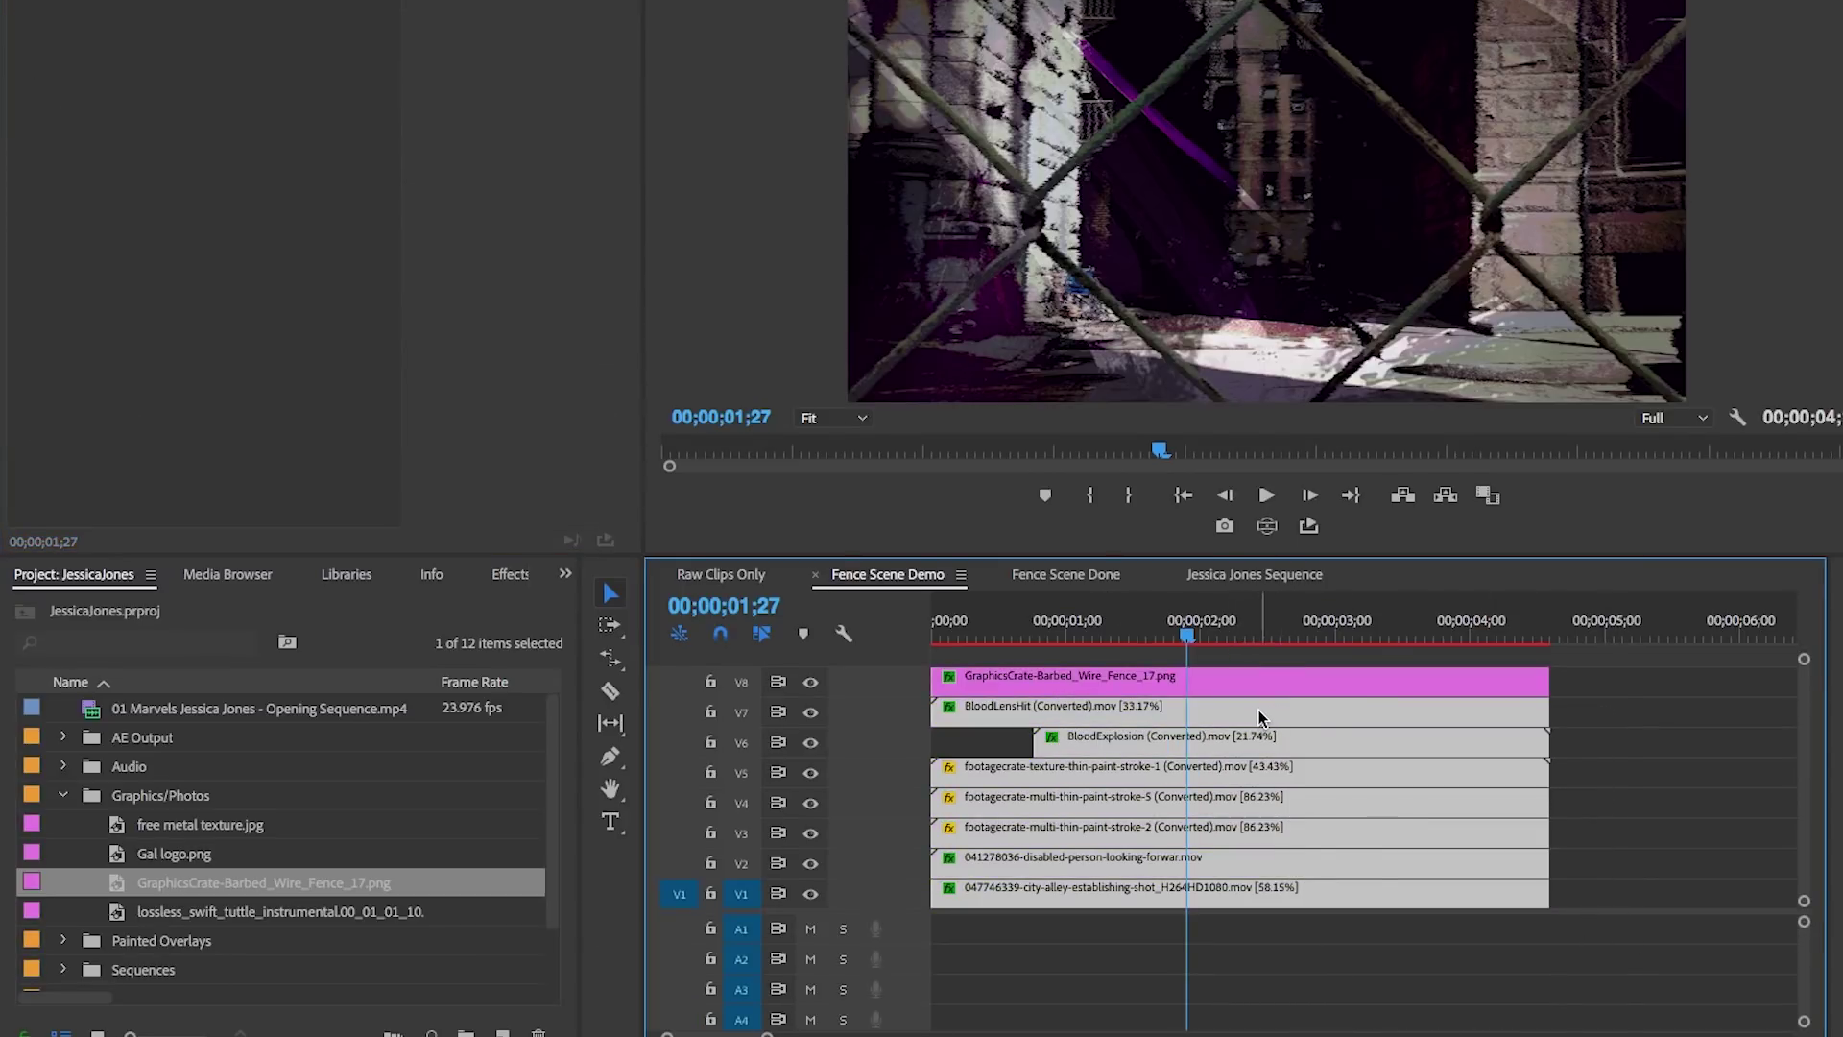
{"action": "right_click", "coordinate": [1256, 715]}
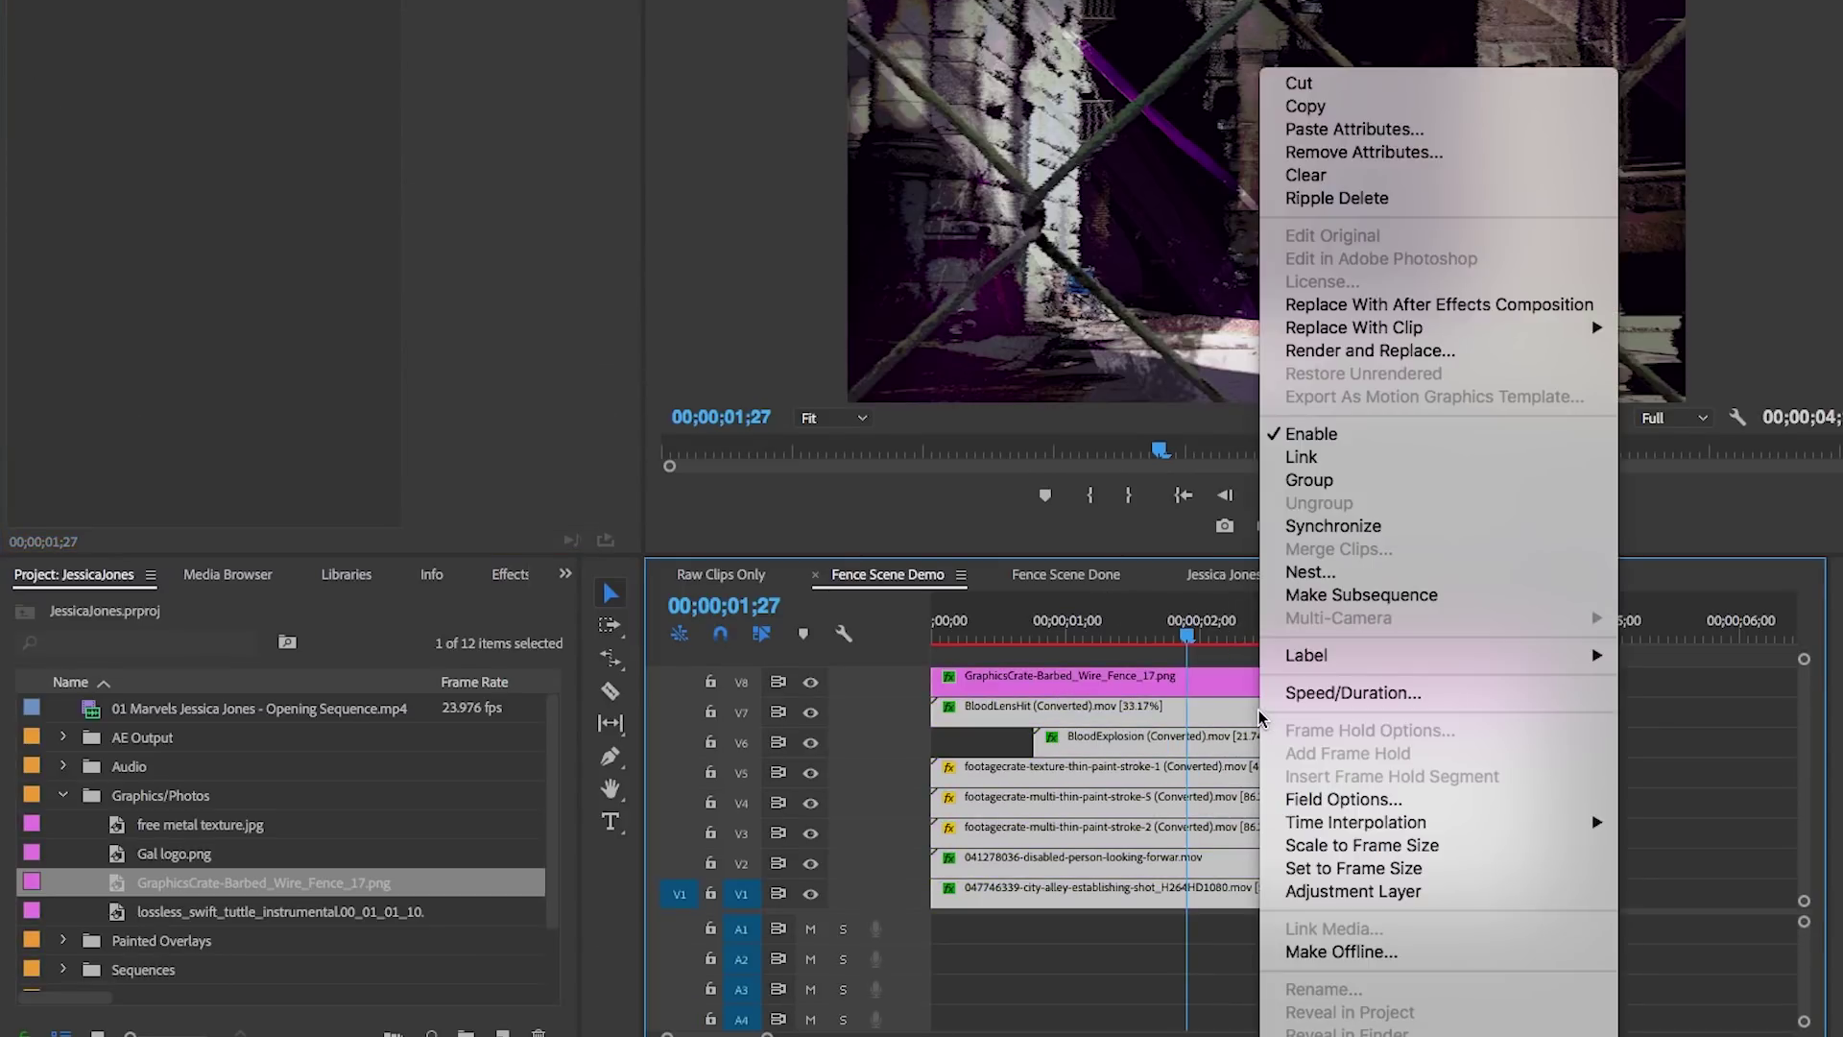
{"action": "left_click", "coordinate": [1330, 595]}
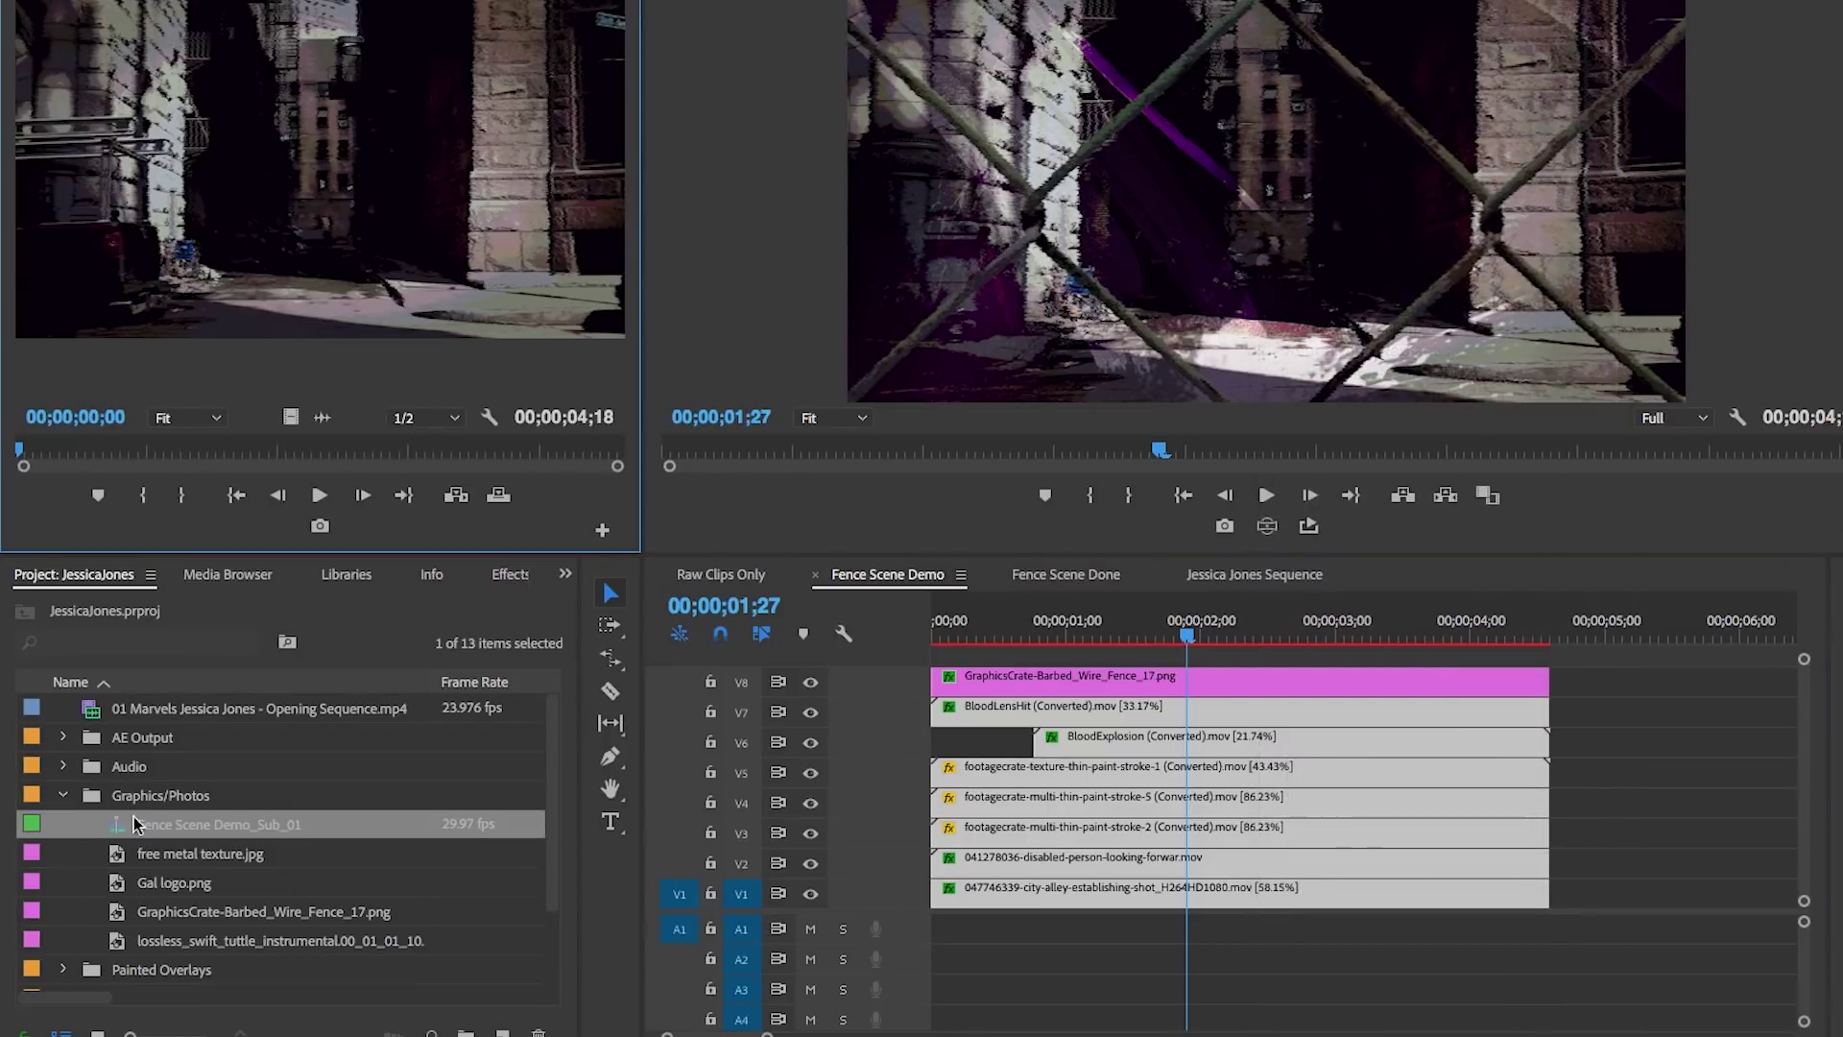
Step: Rename the new subsequence in the Graphics/Photos bin as Alleyway-sub
{"action": "left_click", "coordinate": [182, 833]}
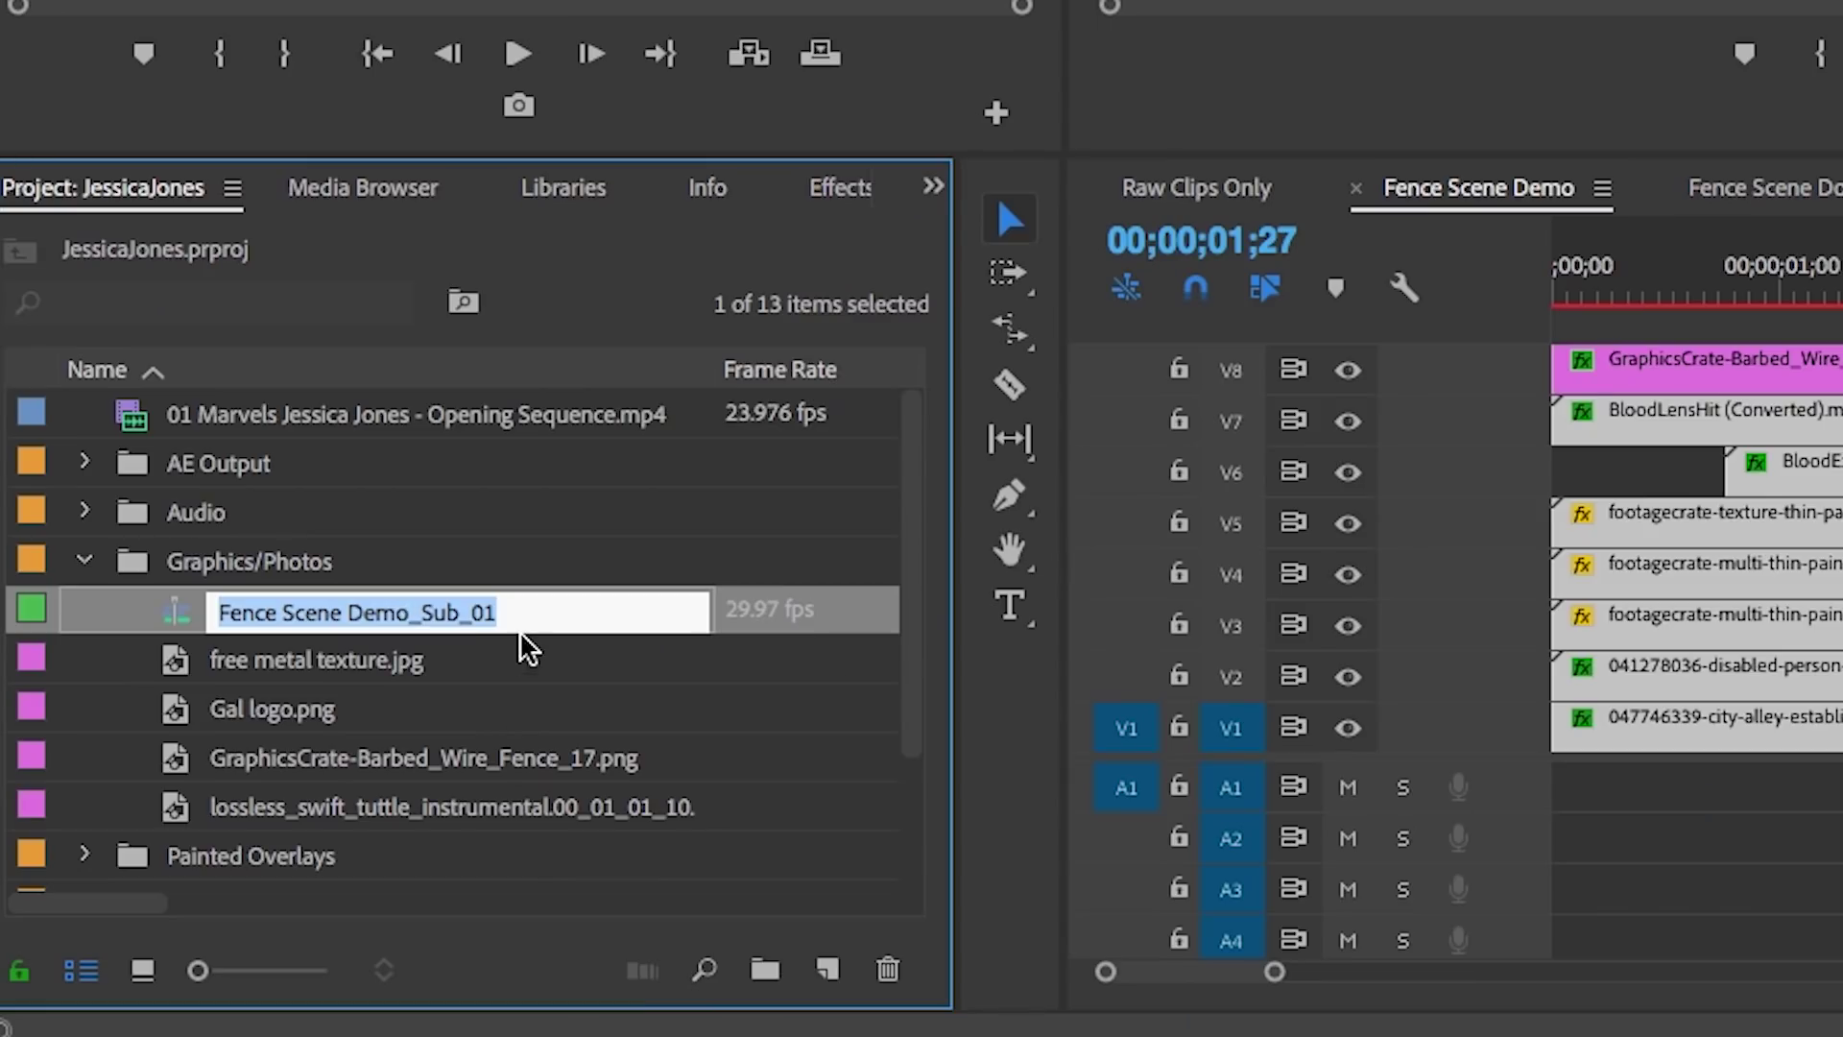
{"action": "type", "text": "A"}
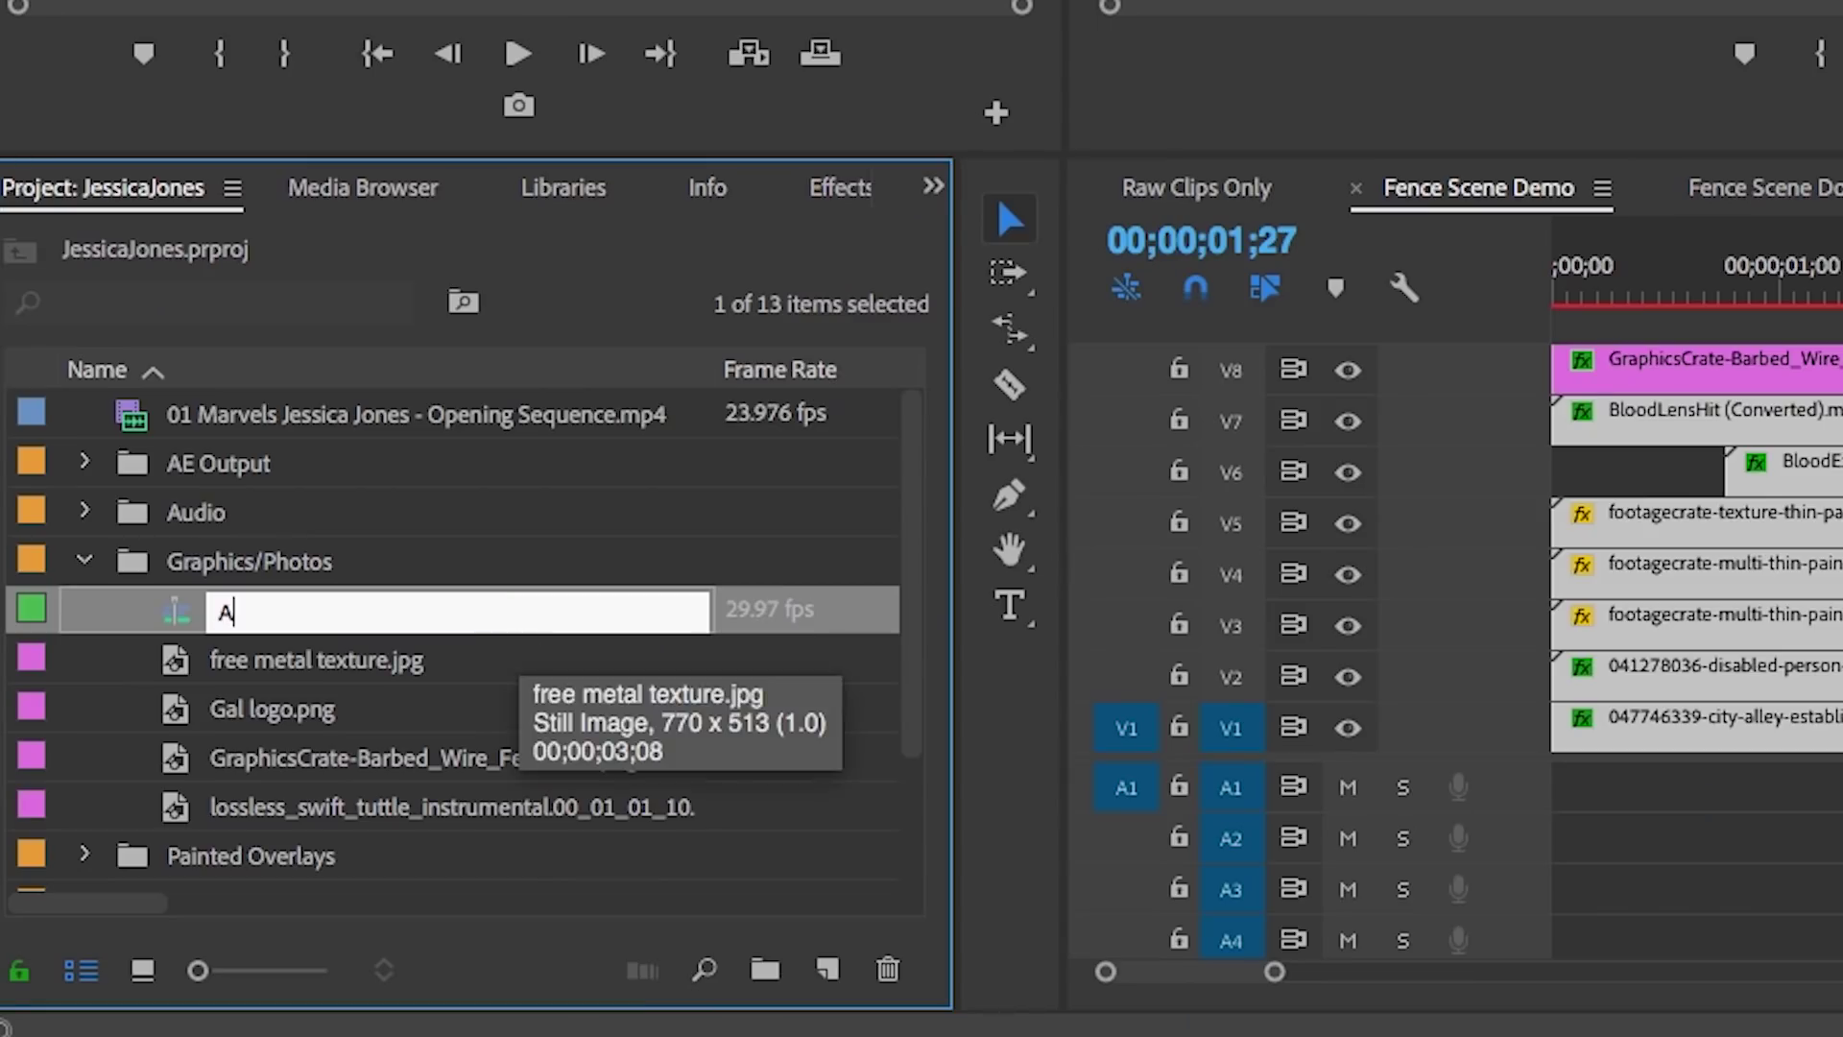
{"action": "type", "text": "lleyway"}
{"action": "type", "text": "-"}
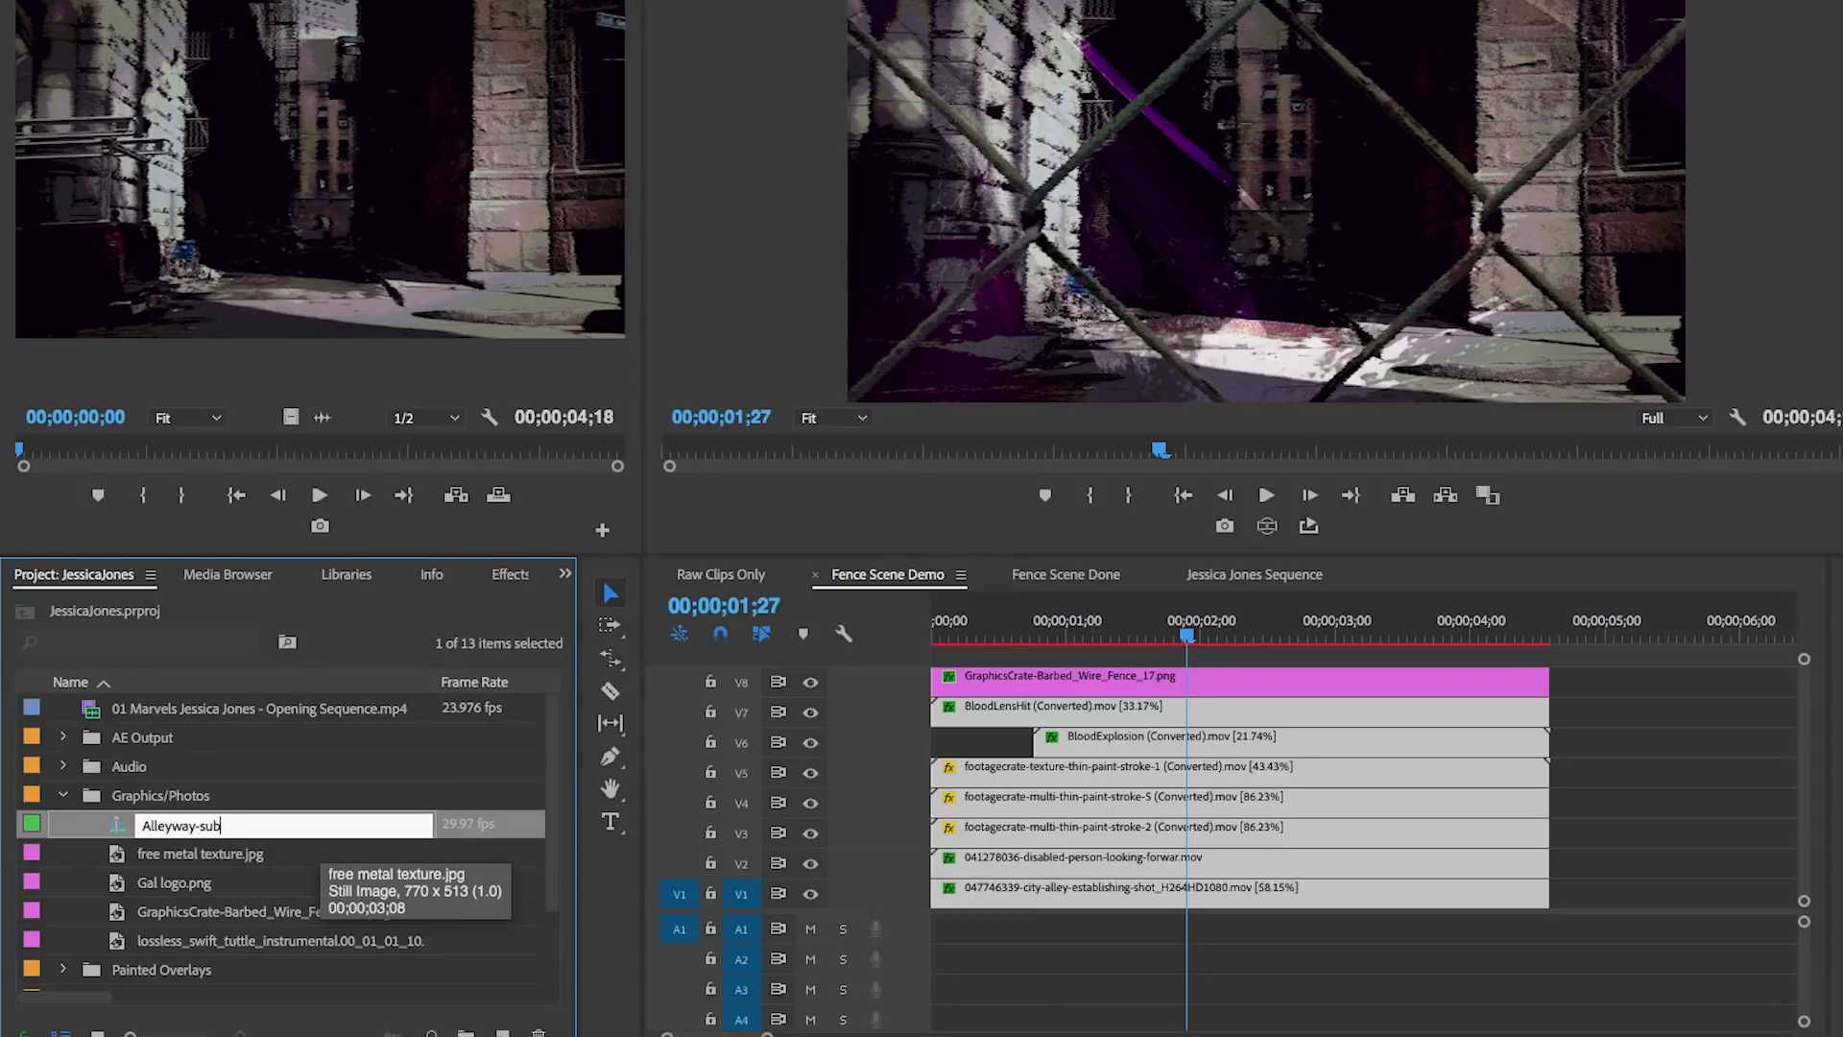
{"action": "key", "text": "Tab"}
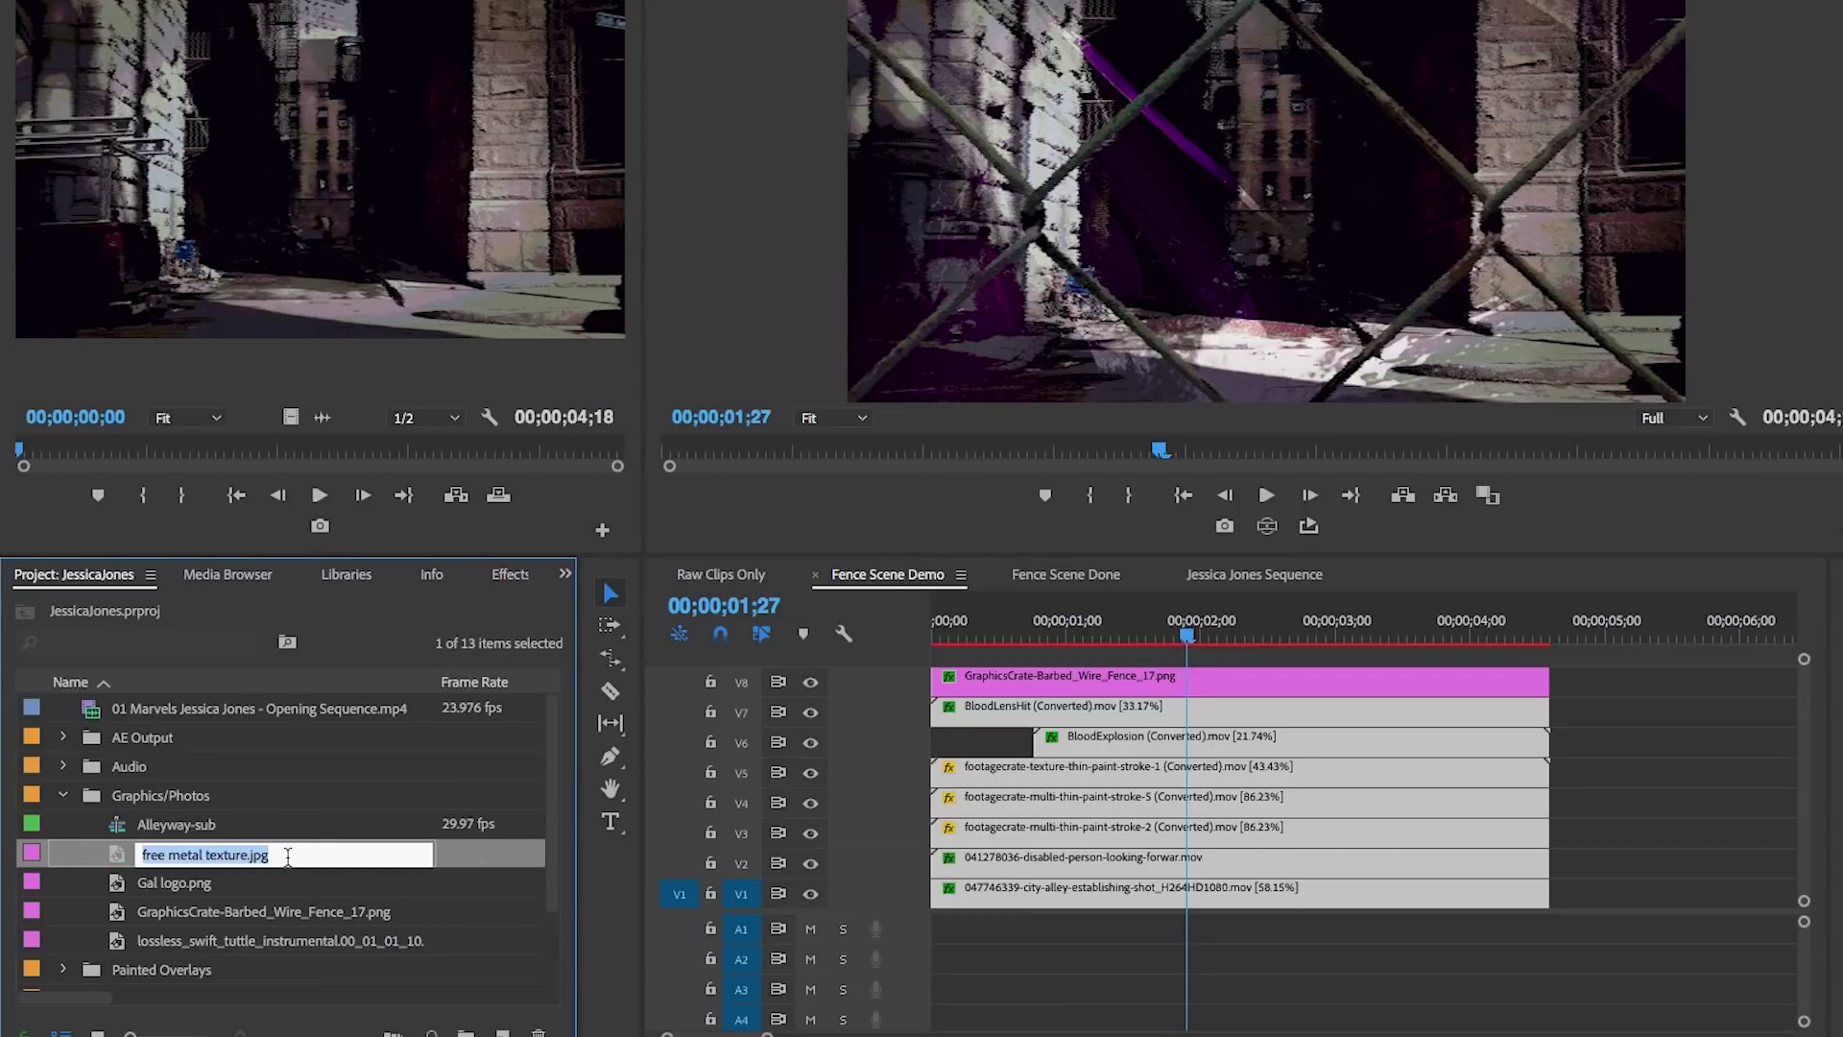
{"action": "left_click", "coordinate": [184, 827]}
Step: Replace the V1 to V7 clips with Alleyway-sub at the start of V1 and move the fence clip down to V2
{"action": "left_click_drag", "start_coordinate": [1618, 886], "coordinate": [1373, 715]}
{"action": "key", "text": "Delete"}
{"action": "left_click_drag", "start_coordinate": [115, 833], "coordinate": [961, 895]}
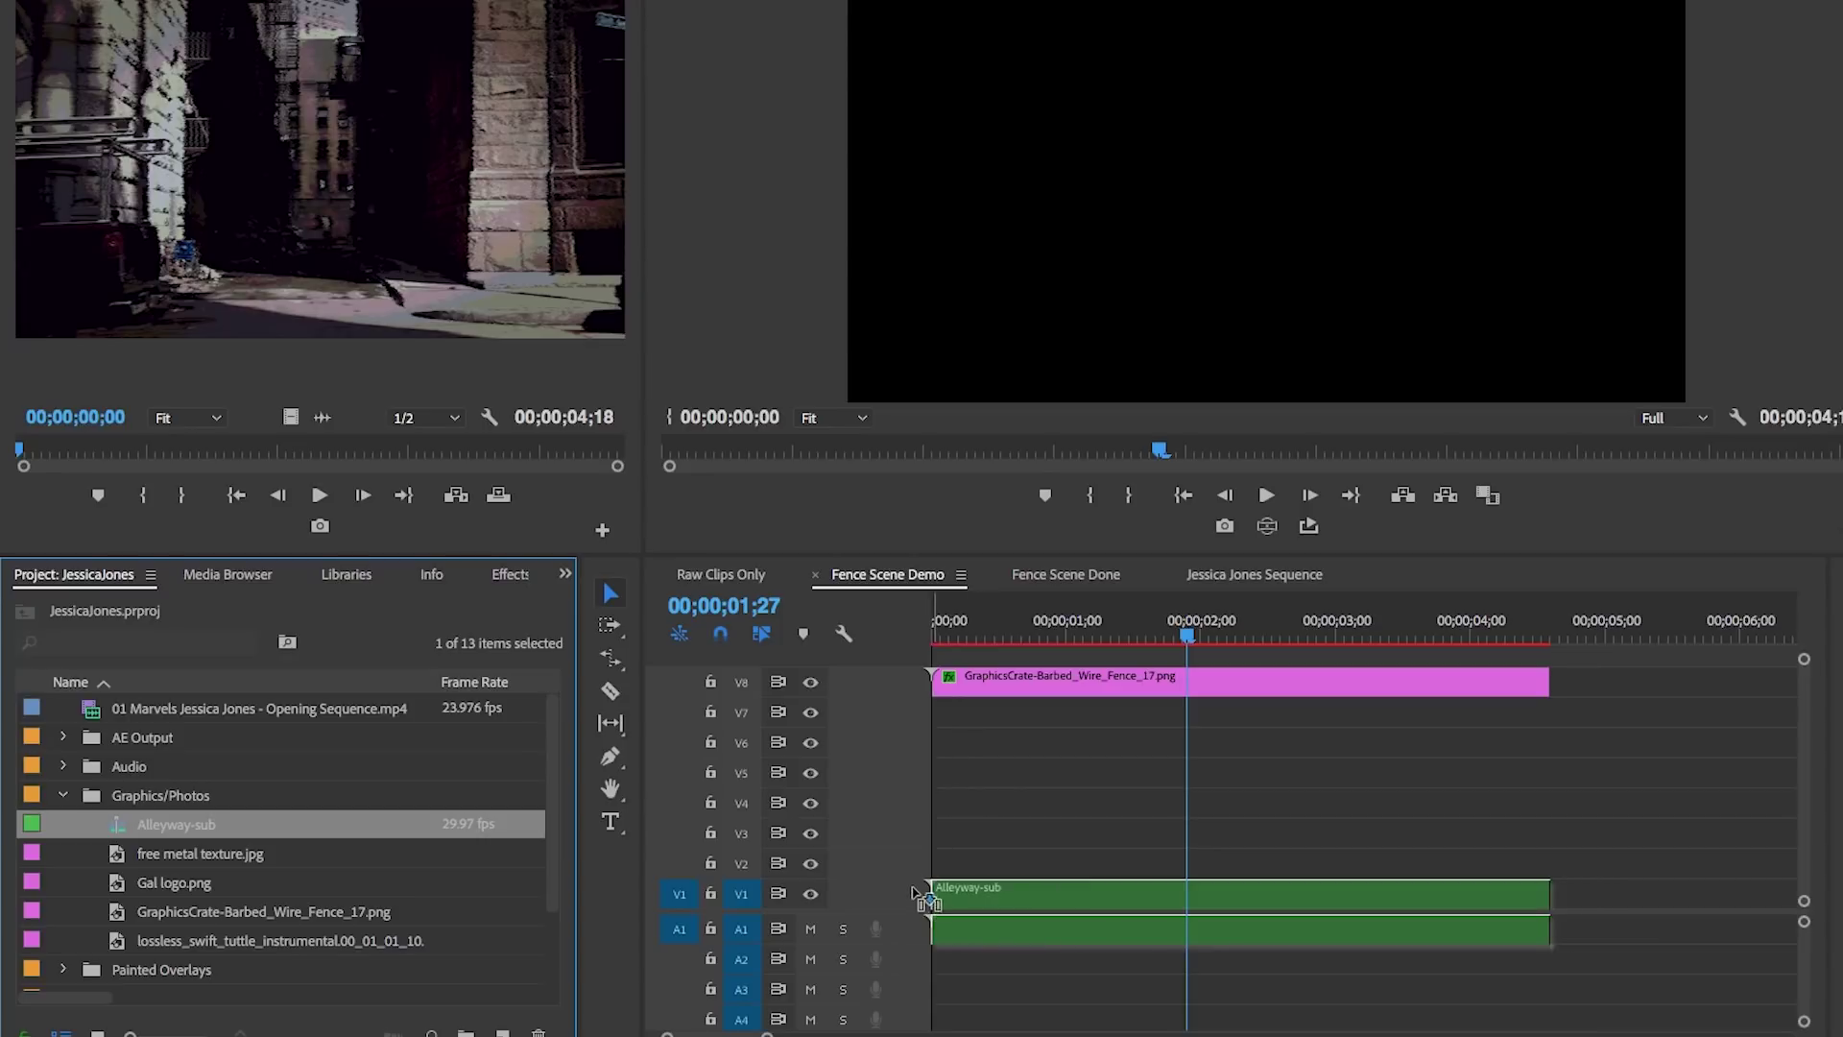
{"action": "left_click", "coordinate": [1005, 688]}
{"action": "left_click_drag", "start_coordinate": [1003, 715], "coordinate": [1226, 885]}
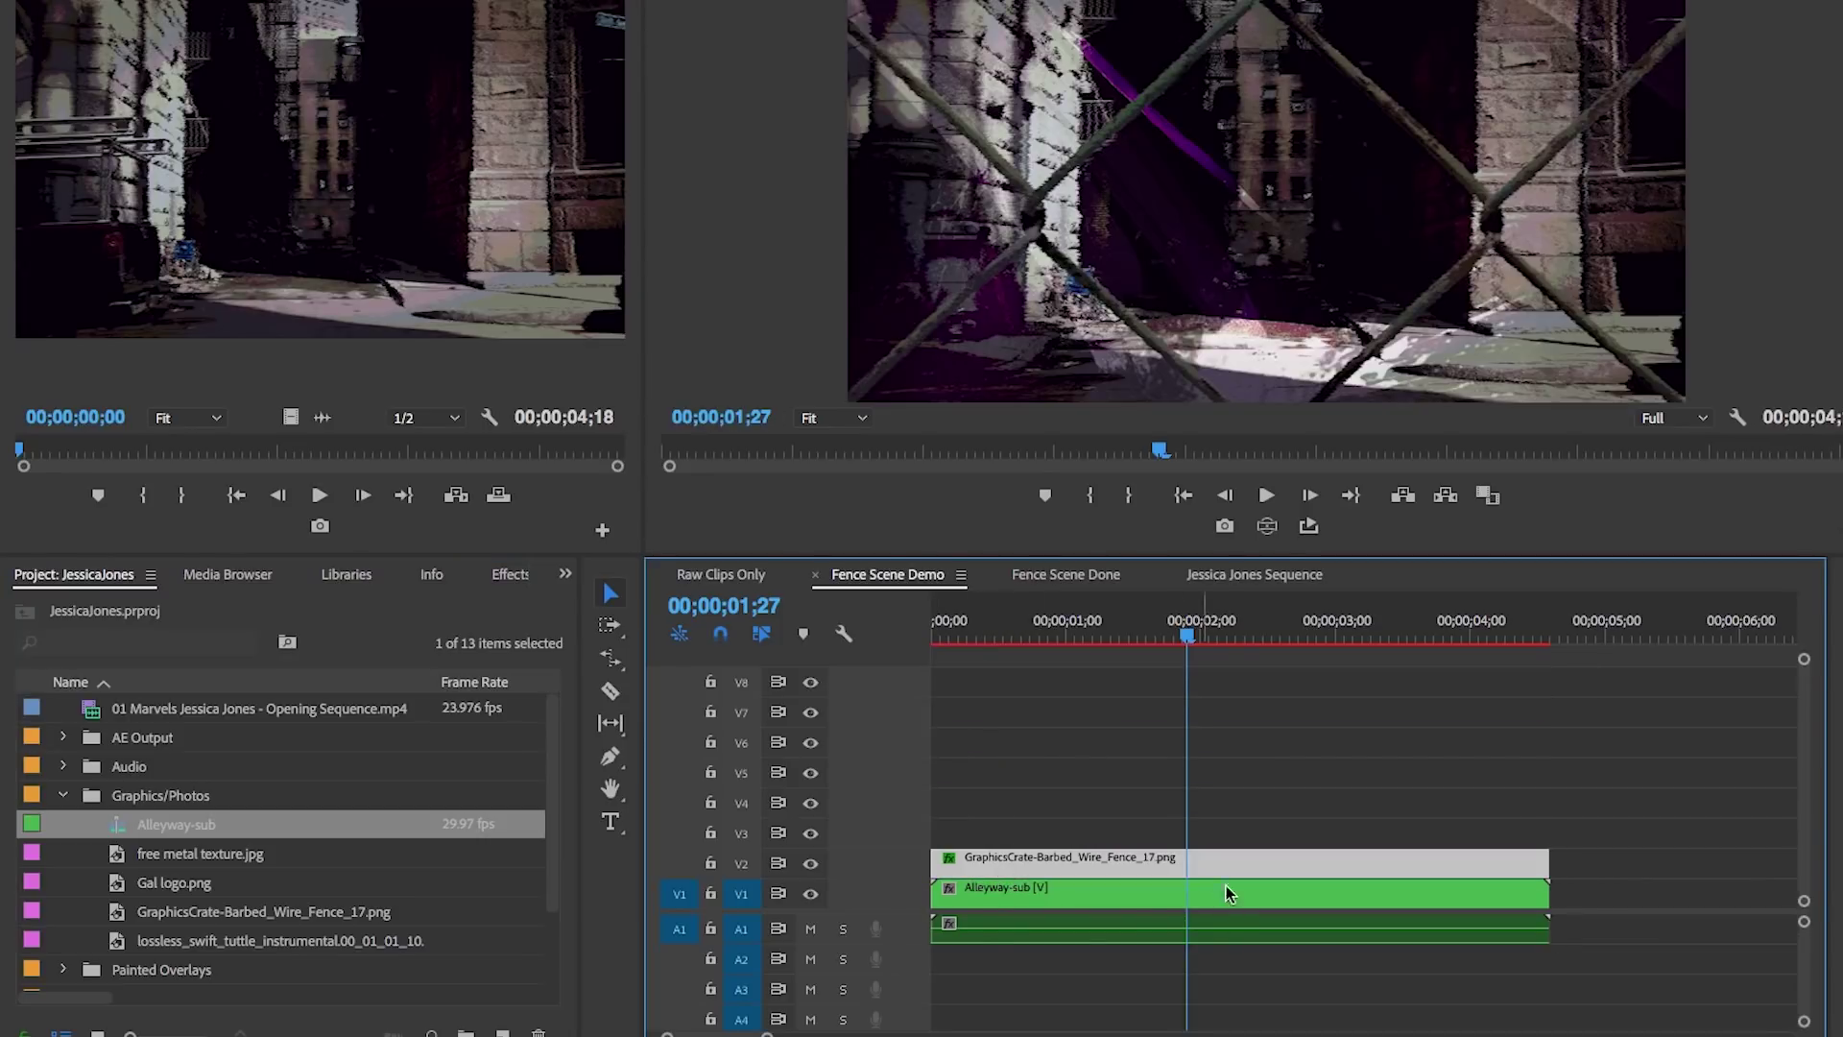
Step: Apply Gaussian Blur to the Alleyway-sub clip and set its Blurriness to 30
{"action": "left_click", "coordinate": [1200, 935]}
{"action": "left_click", "coordinate": [510, 574]}
{"action": "double_click", "coordinate": [75, 607]}
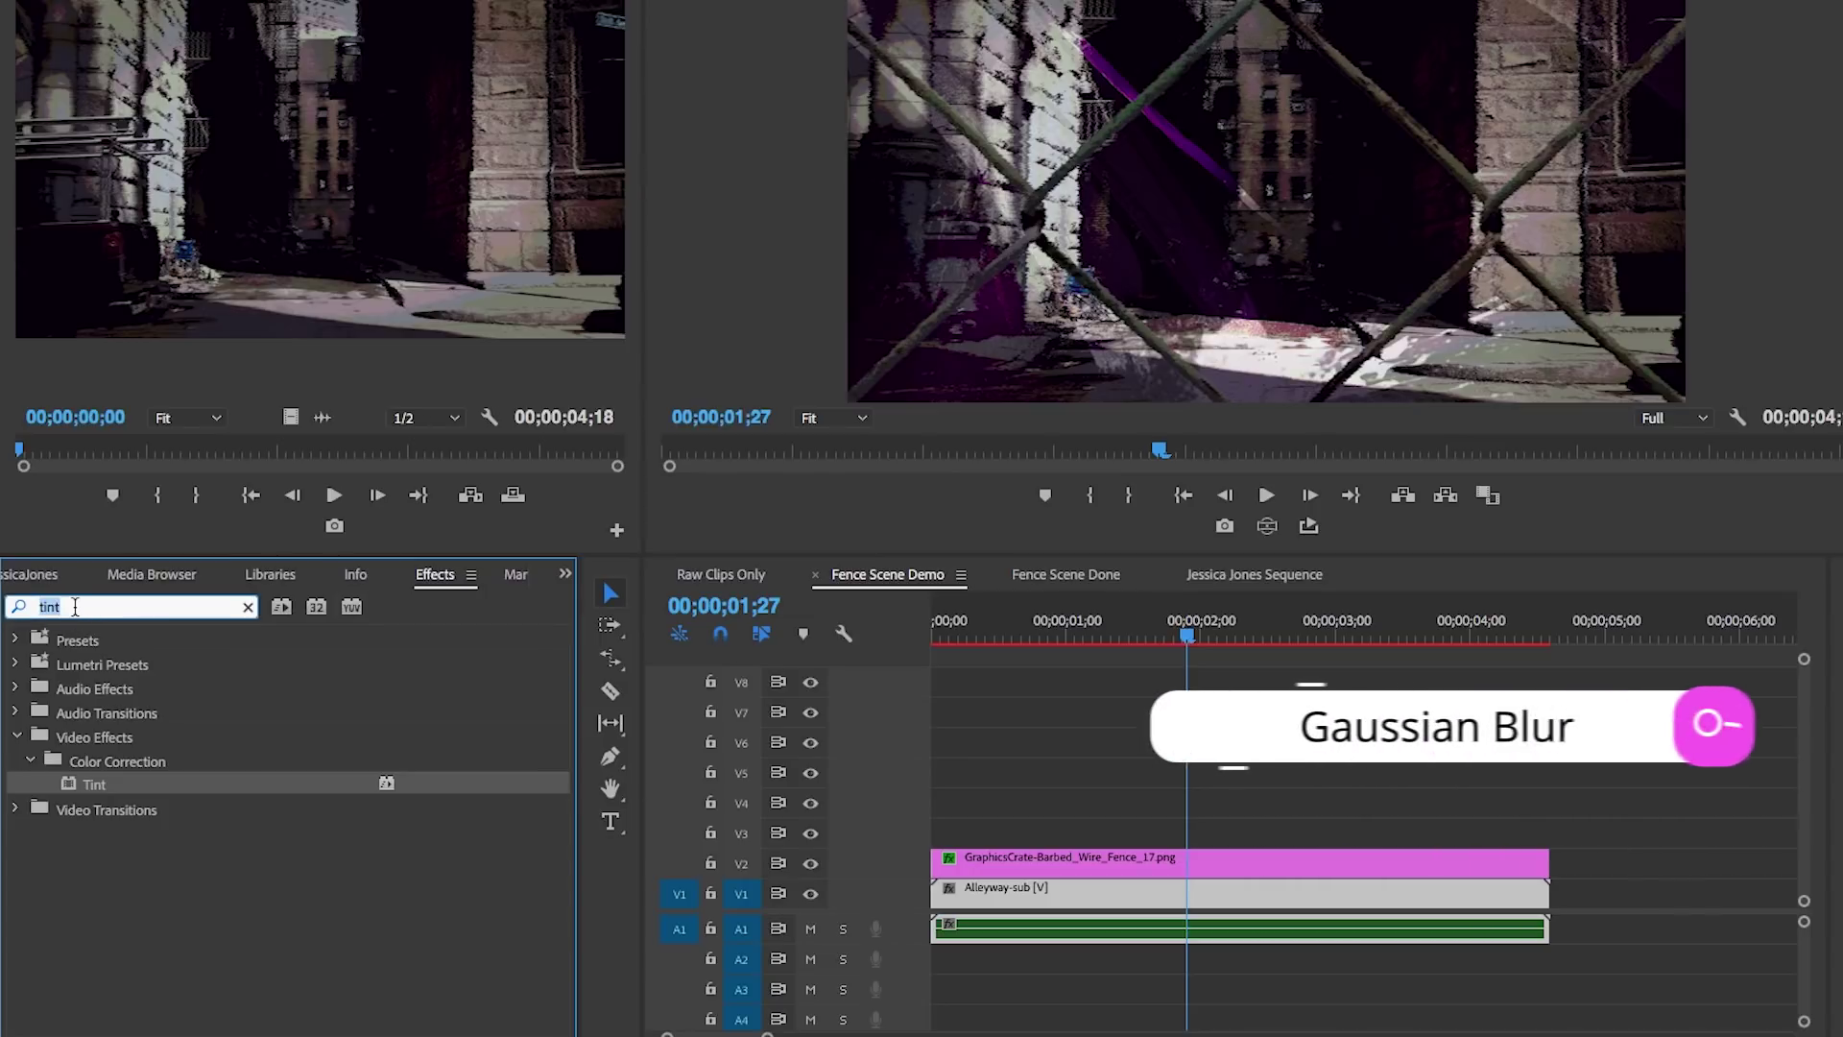
{"action": "type", "text": "gaussi"}
{"action": "left_click_drag", "start_coordinate": [123, 905], "coordinate": [1003, 895]}
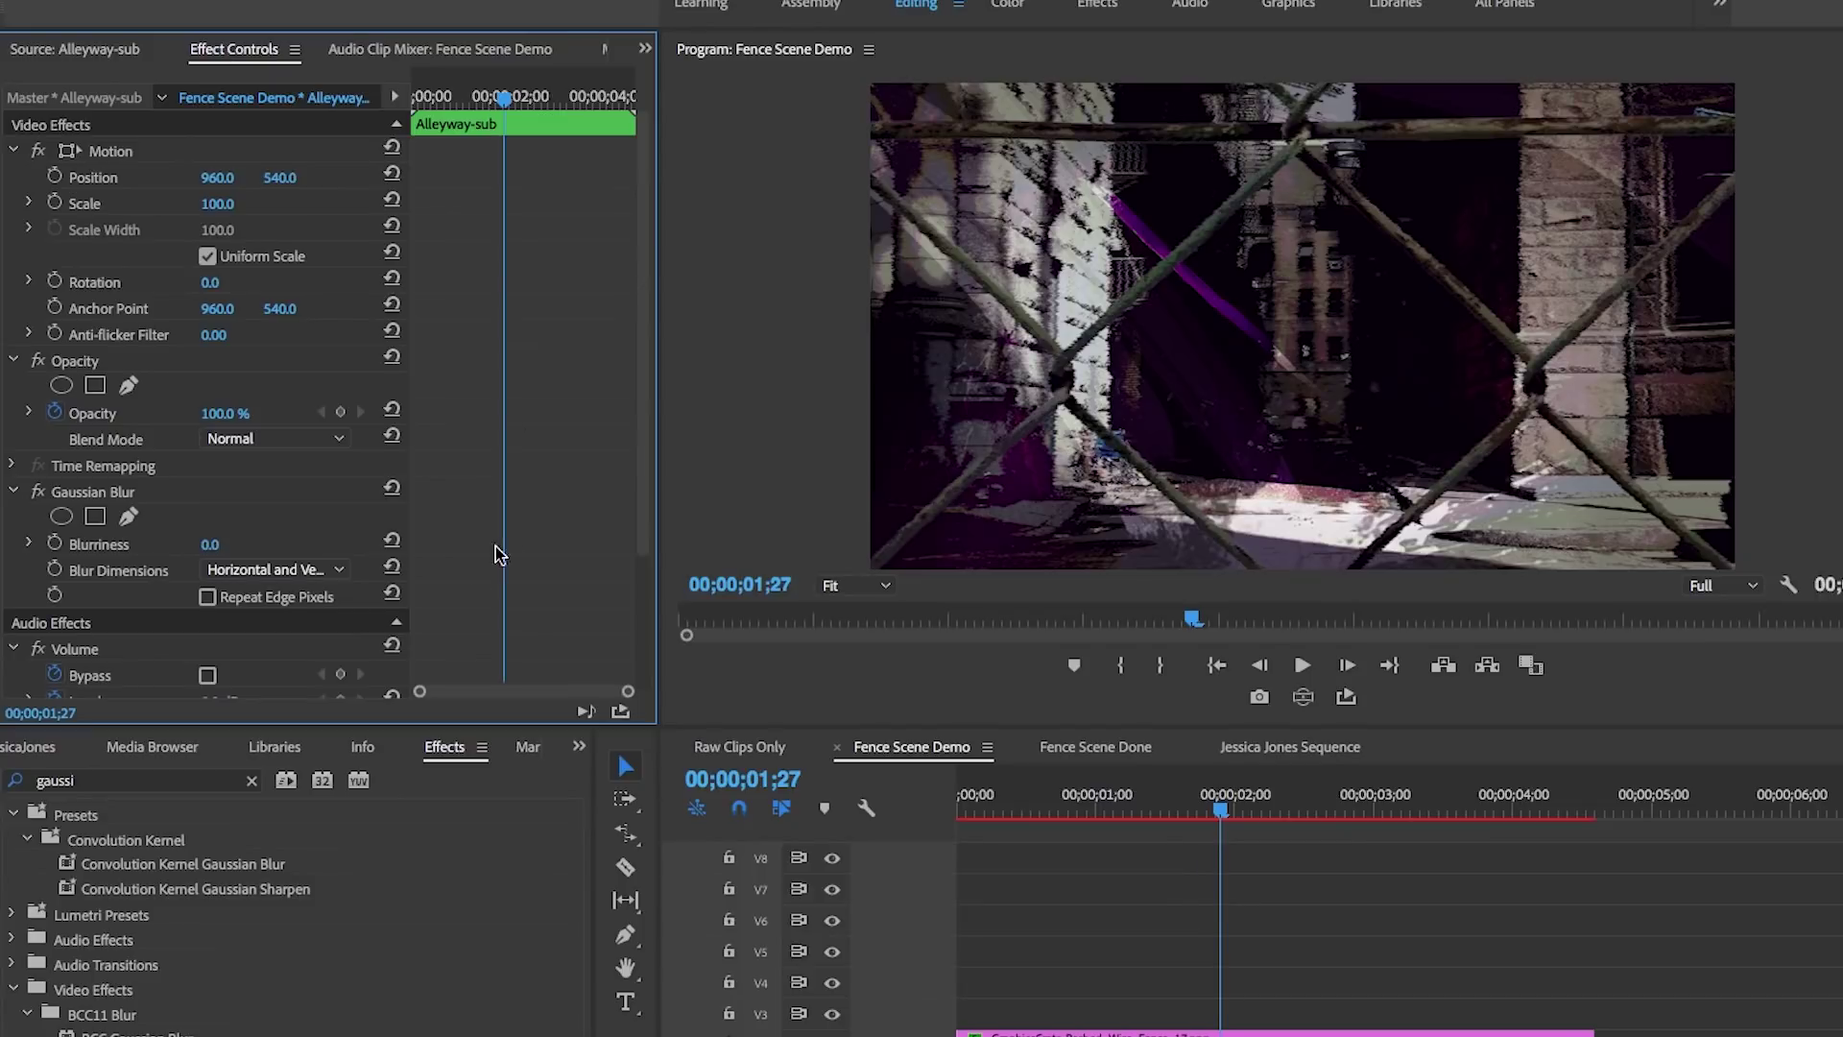
{"action": "scroll", "coordinate": [240, 288], "scroll_direction": "down", "scroll_amount": 3}
{"action": "left_click", "coordinate": [235, 368]}
{"action": "key", "text": "Return"}
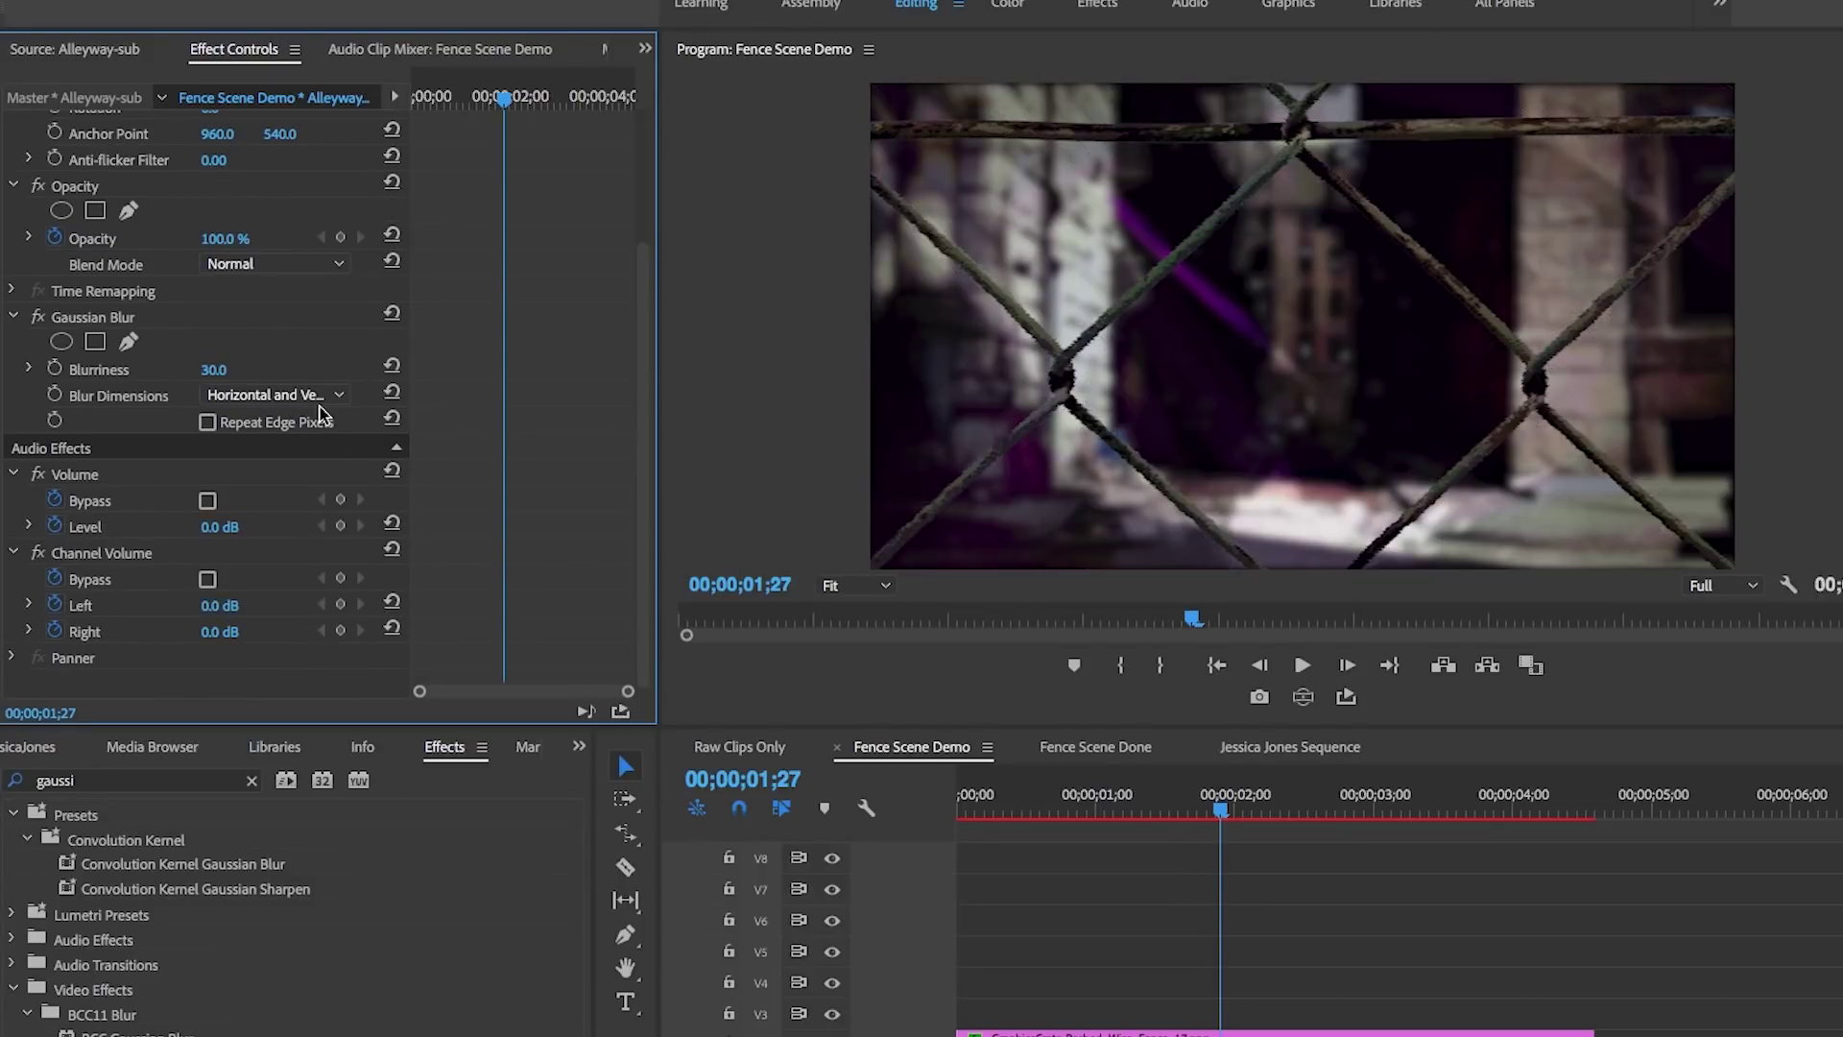
Step: Start a Blurriness keyframe on Alleyway-sub at 00;00;01;05
{"action": "left_click_drag", "start_coordinate": [504, 99], "coordinate": [467, 120]}
{"action": "scroll", "coordinate": [464, 113], "scroll_direction": "up", "scroll_amount": 1}
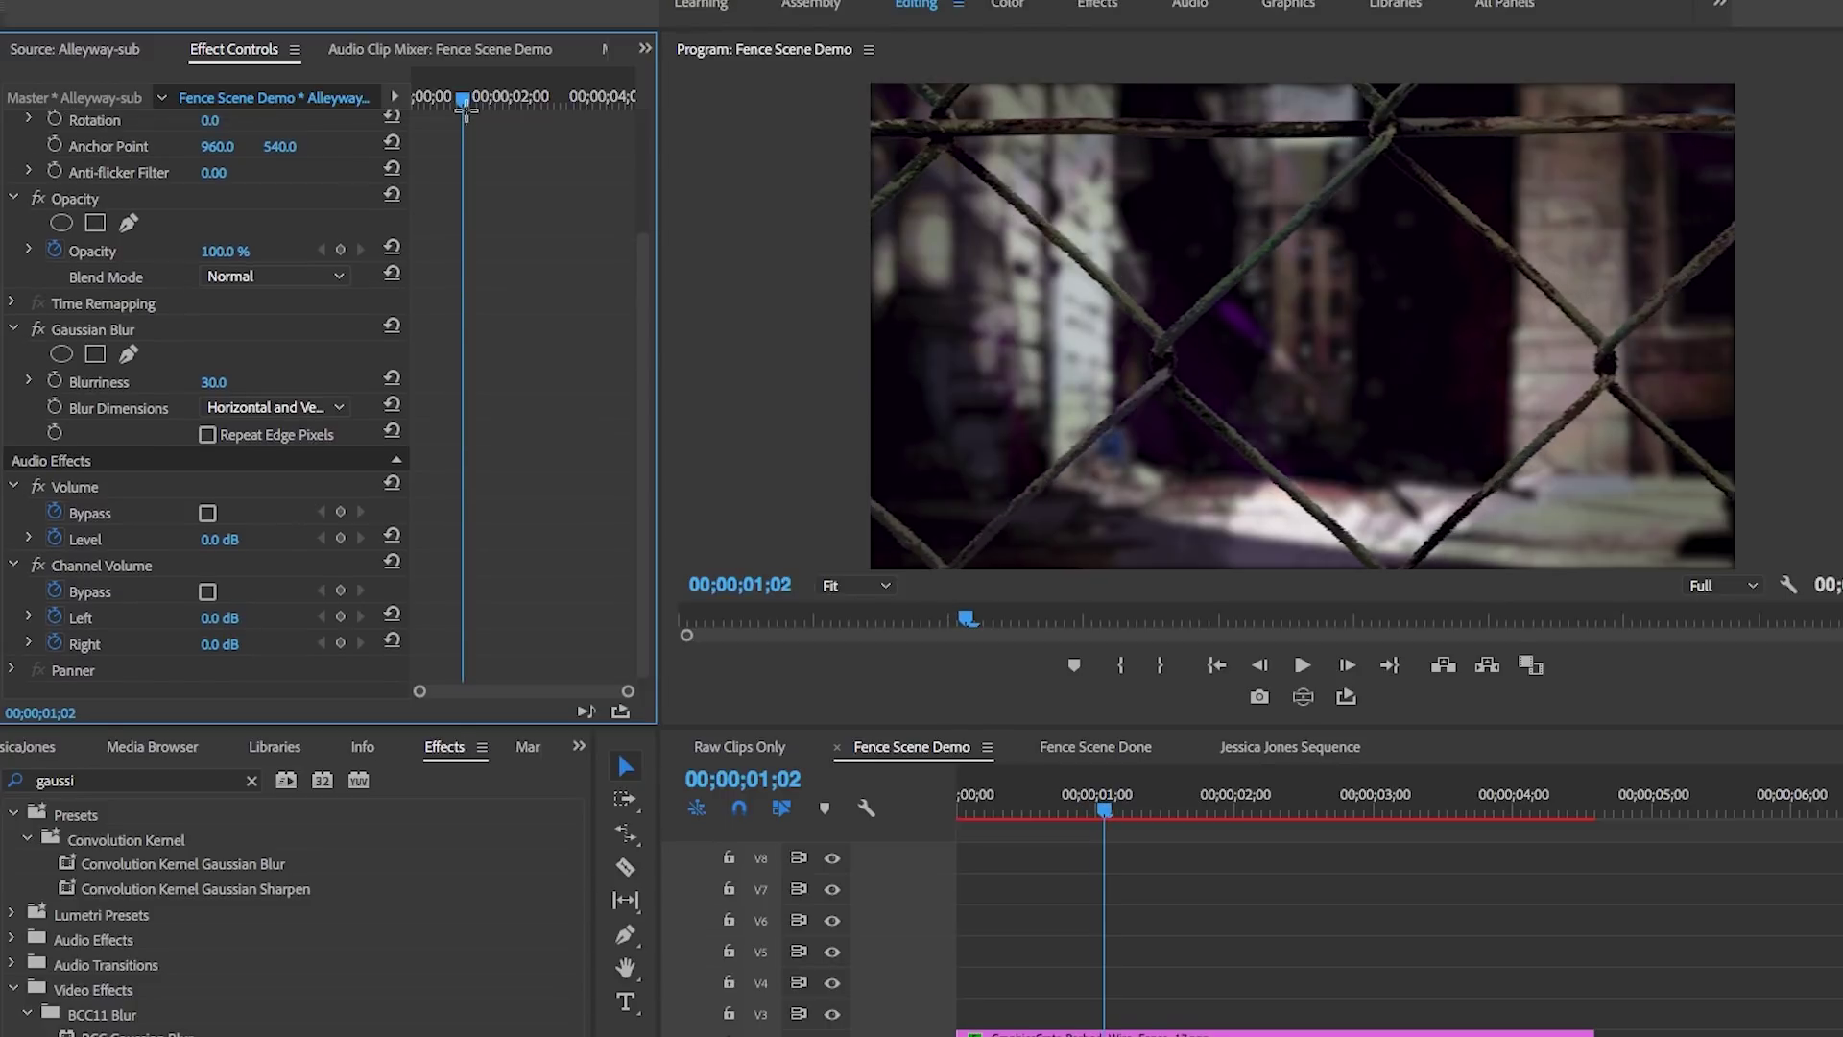
{"action": "key", "text": "Right"}
{"action": "key", "text": "Right"}
{"action": "key", "text": "Right"}
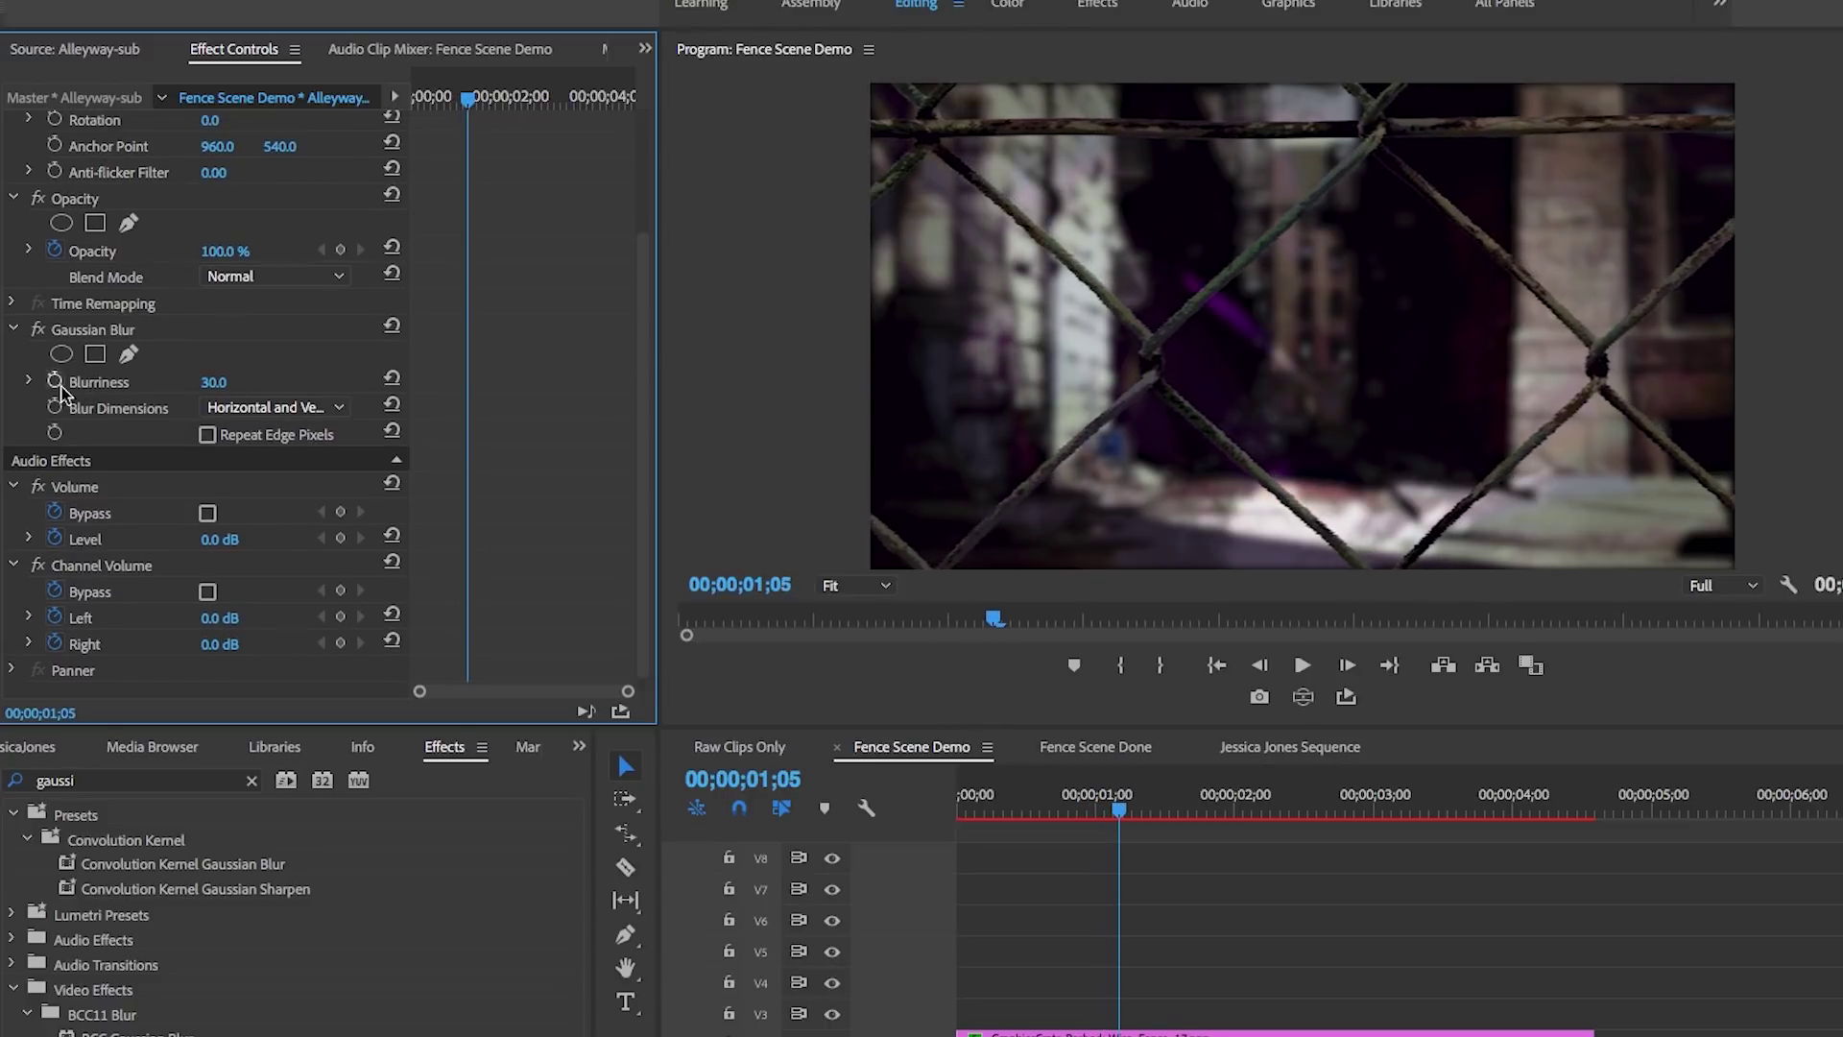
{"action": "left_click", "coordinate": [54, 381]}
Step: Keyframe the Alleyway-sub Blurriness to 0 at 00;00;02;01 and scrub back over the focus change
{"action": "left_click_drag", "start_coordinate": [466, 100], "coordinate": [516, 112]}
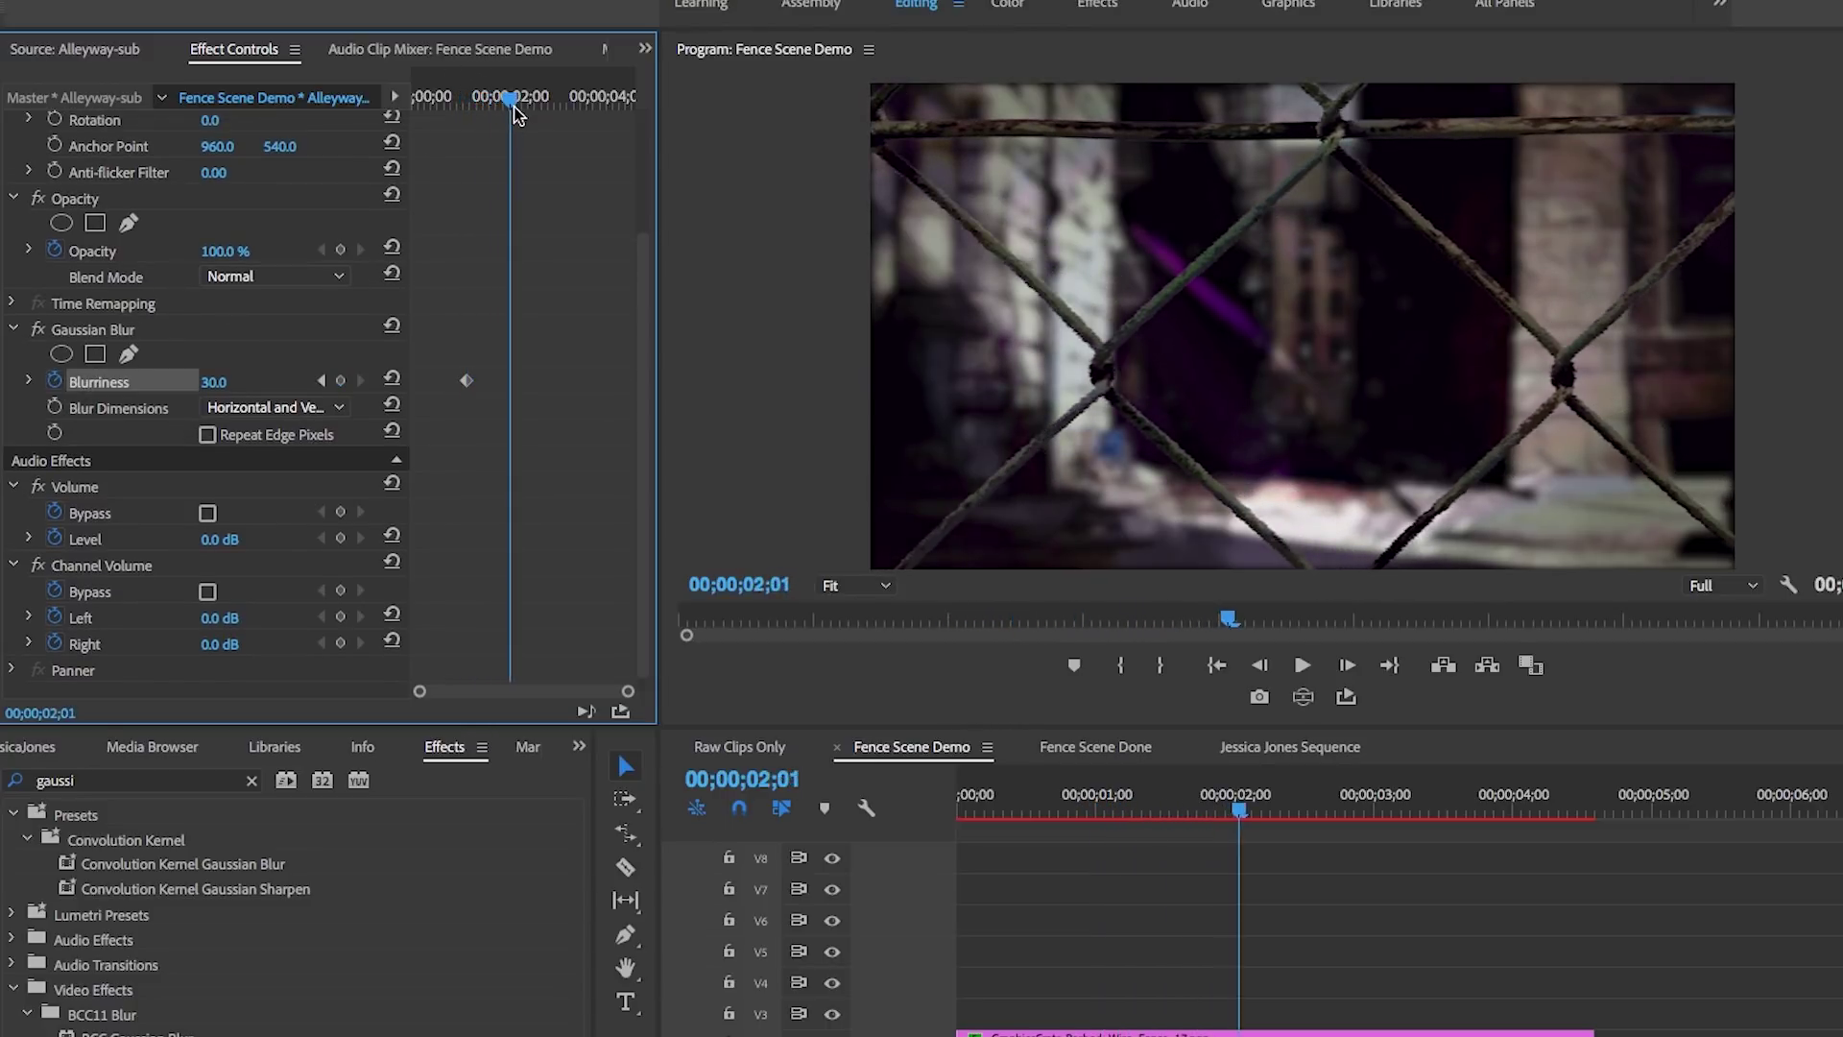
{"action": "left_click", "coordinate": [220, 382]}
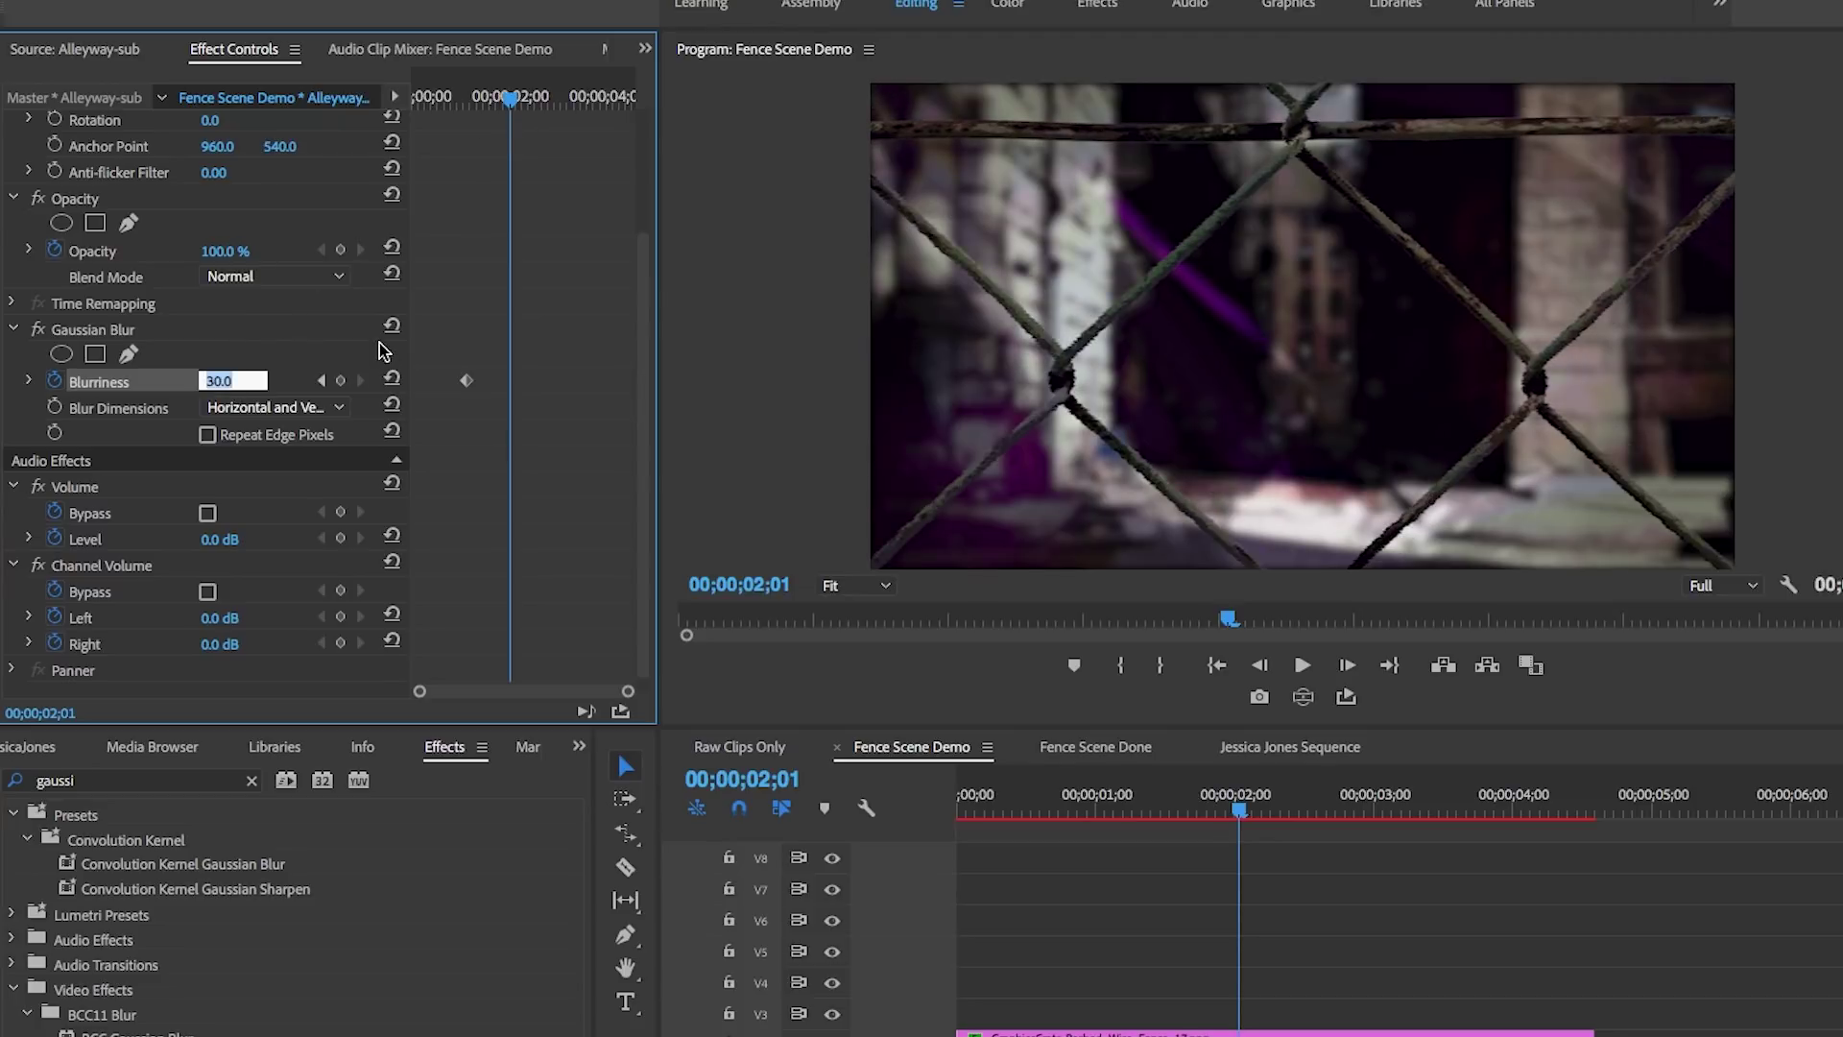
{"action": "type", "text": "0"}
{"action": "key", "text": "Return"}
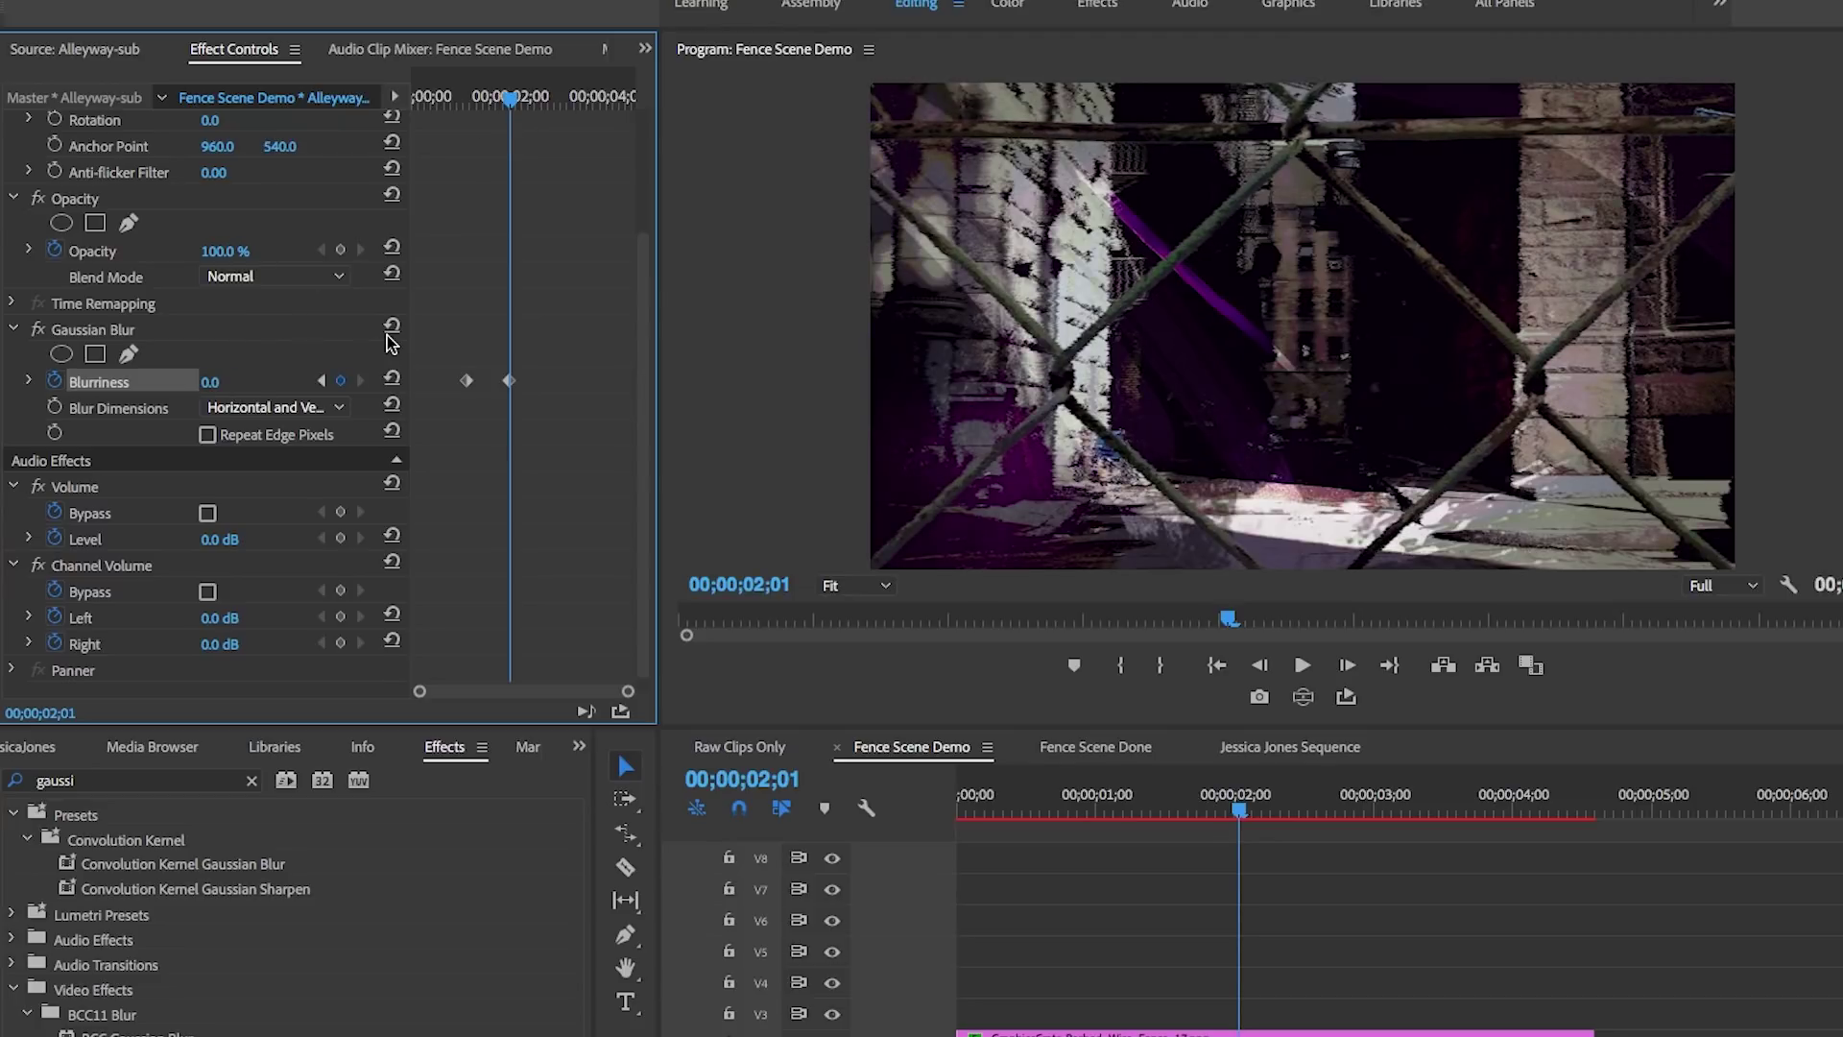
{"action": "mouse_move", "coordinate": [506, 98]}
{"action": "left_mouse_down"}
{"action": "mouse_move", "coordinate": [489, 102]}
{"action": "mouse_move", "coordinate": [509, 100]}
{"action": "left_mouse_up"}
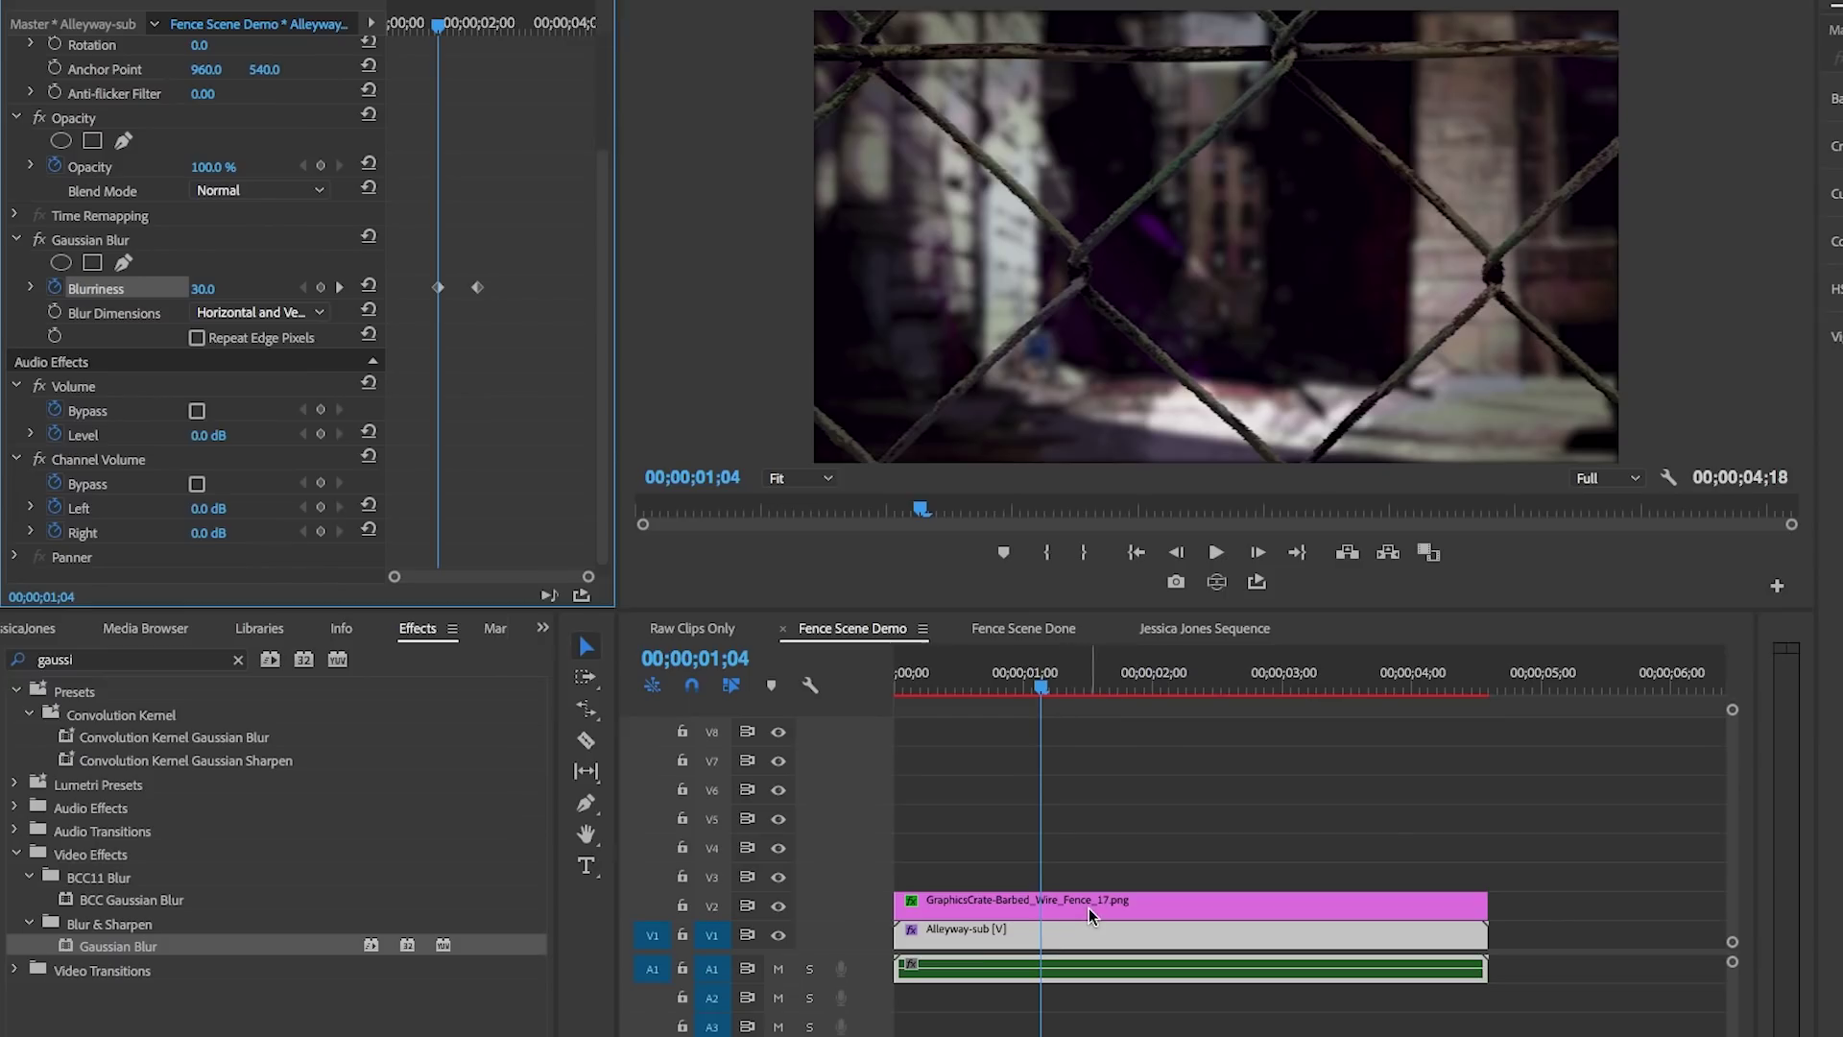
Step: Apply the Gaussian Blur effect to the barbed wire fence clip on V2
{"action": "left_click", "coordinate": [1090, 907]}
{"action": "left_click_drag", "start_coordinate": [138, 945], "coordinate": [1144, 943]}
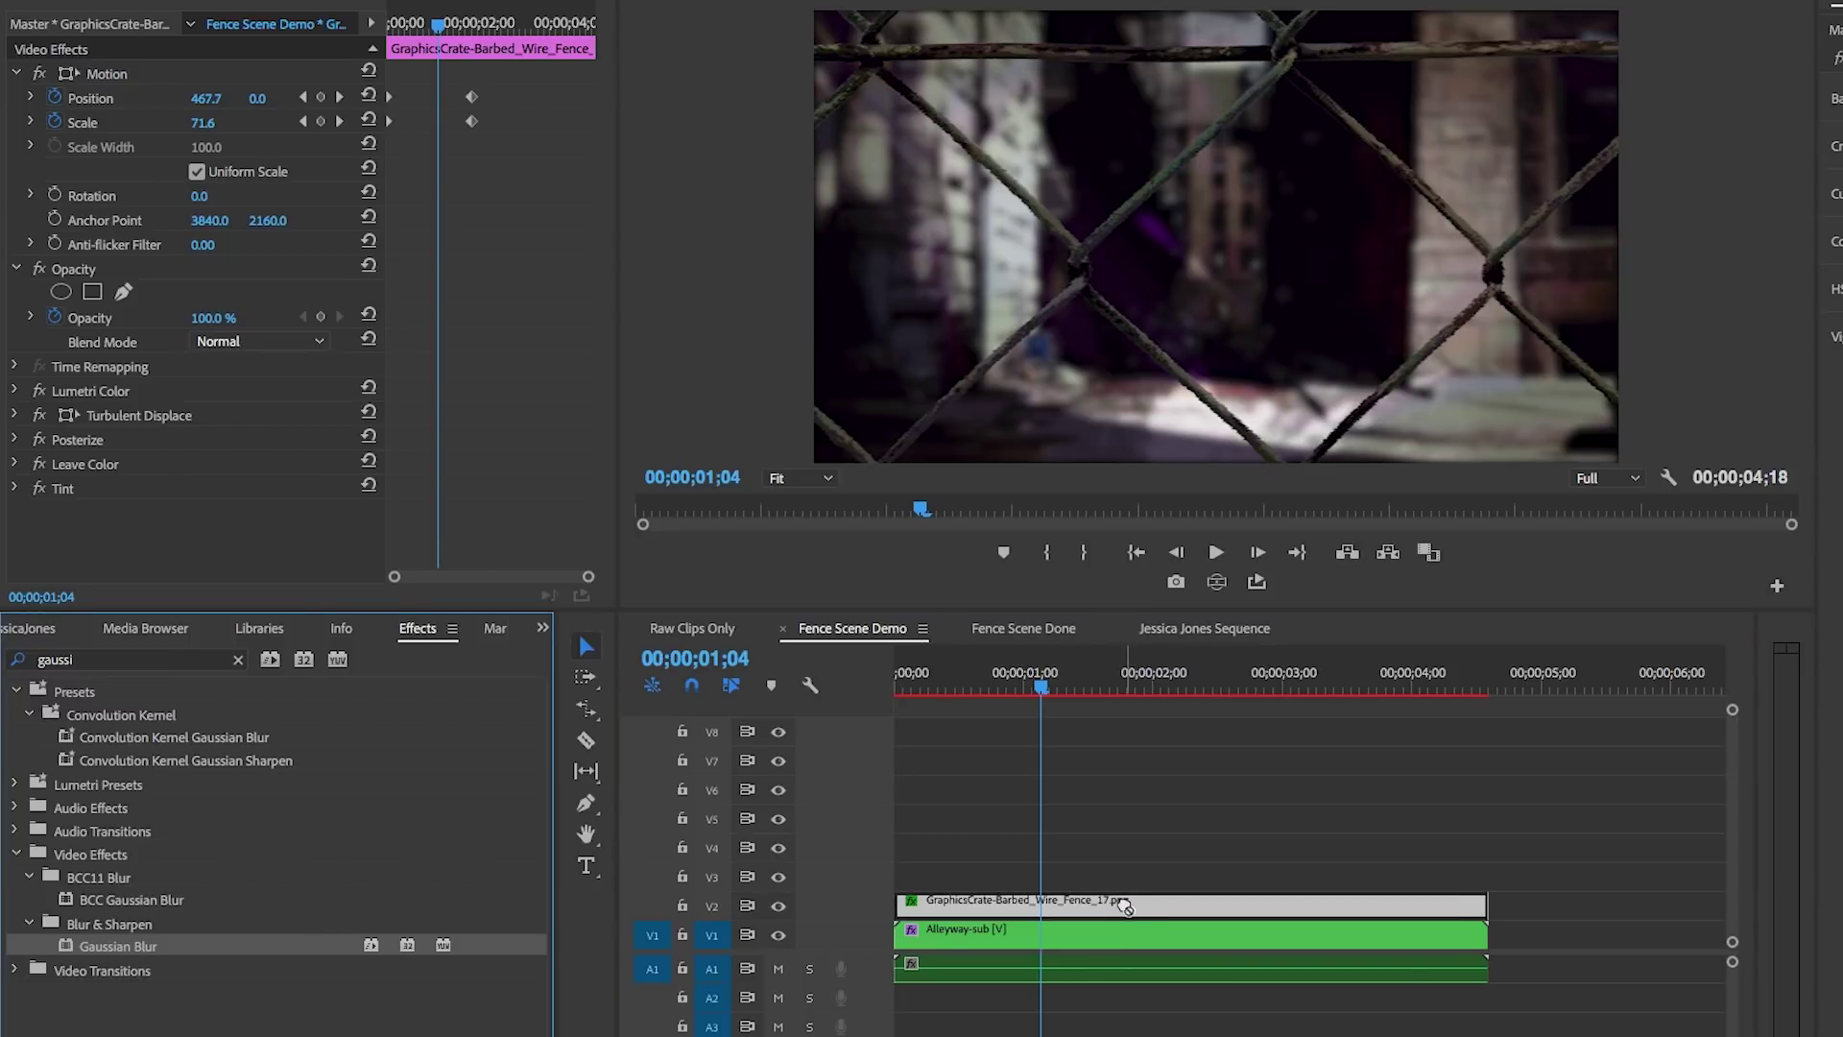
{"action": "scroll", "coordinate": [506, 440], "scroll_direction": "down", "scroll_amount": 2}
Step: Keyframe the fence's Blurriness from 0 to 30, reaching 30 at 00;00;02;02
{"action": "left_click_drag", "start_coordinate": [438, 22], "coordinate": [480, 28]}
{"action": "left_click", "coordinate": [55, 496]}
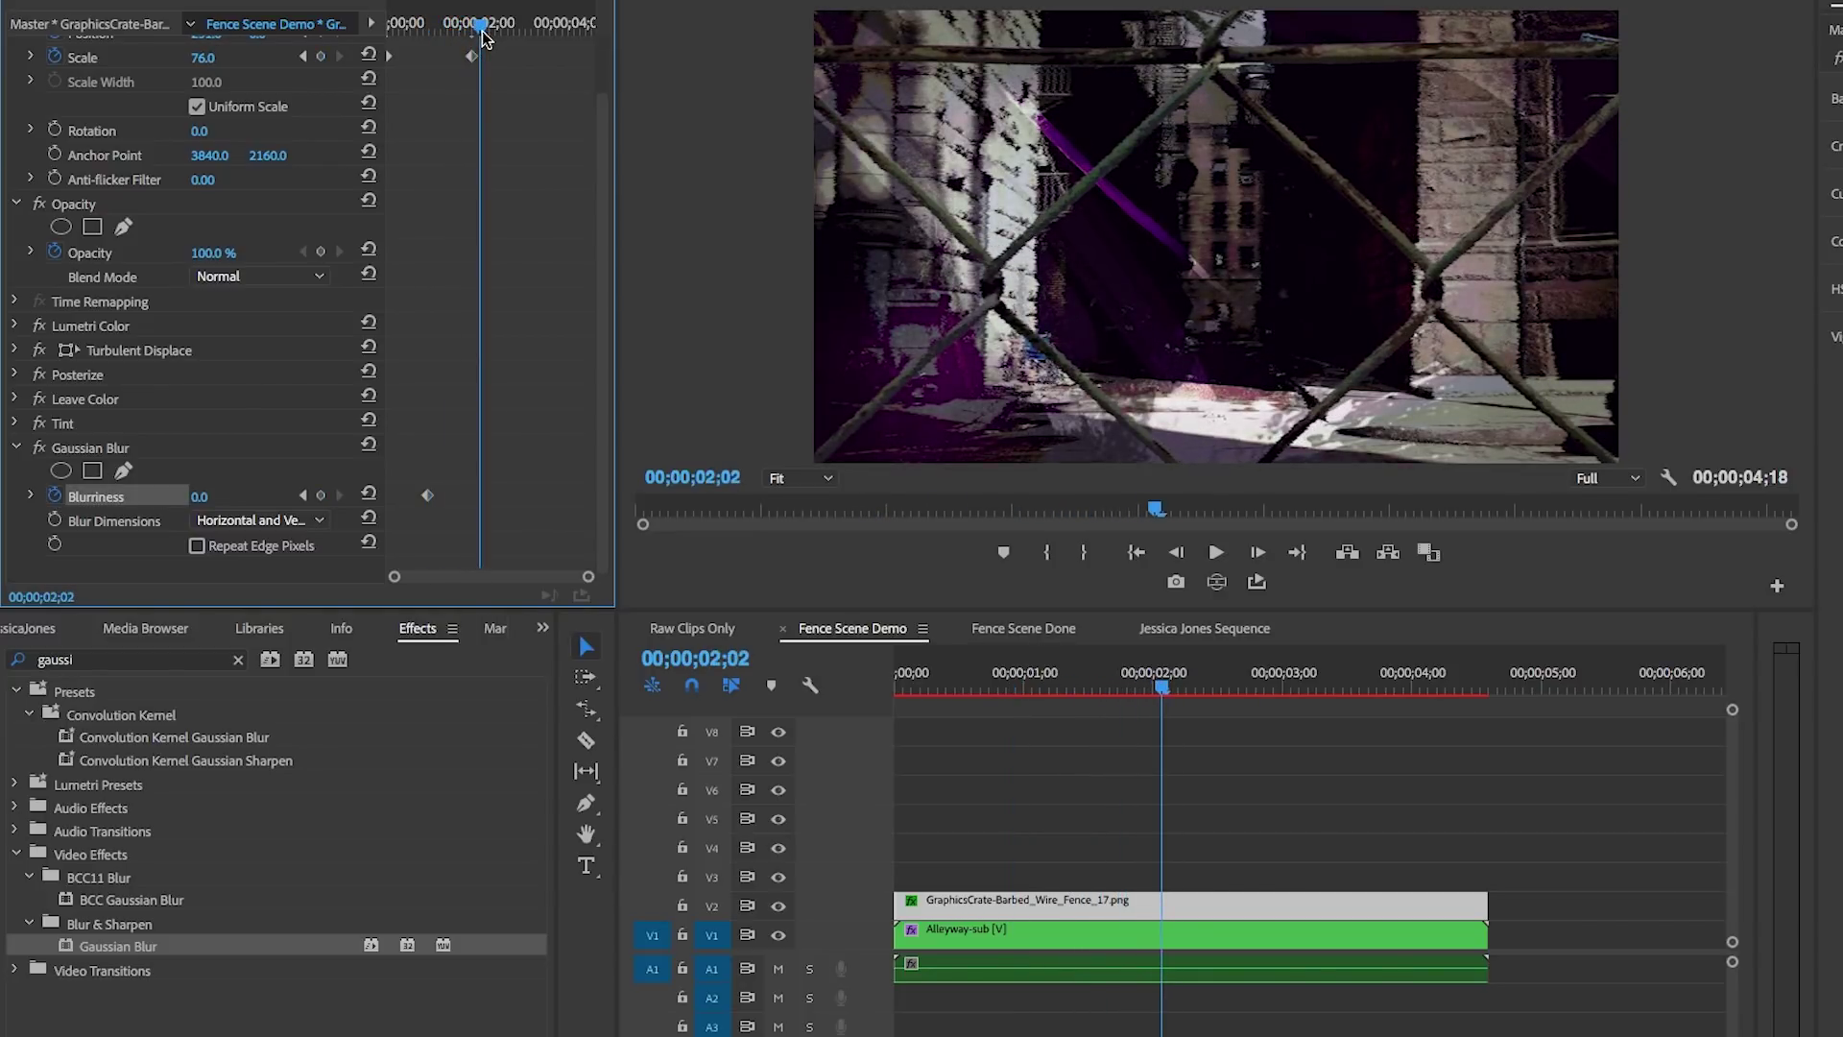
{"action": "left_click", "coordinate": [201, 496]}
{"action": "type", "text": "30"}
{"action": "key", "text": "Return"}
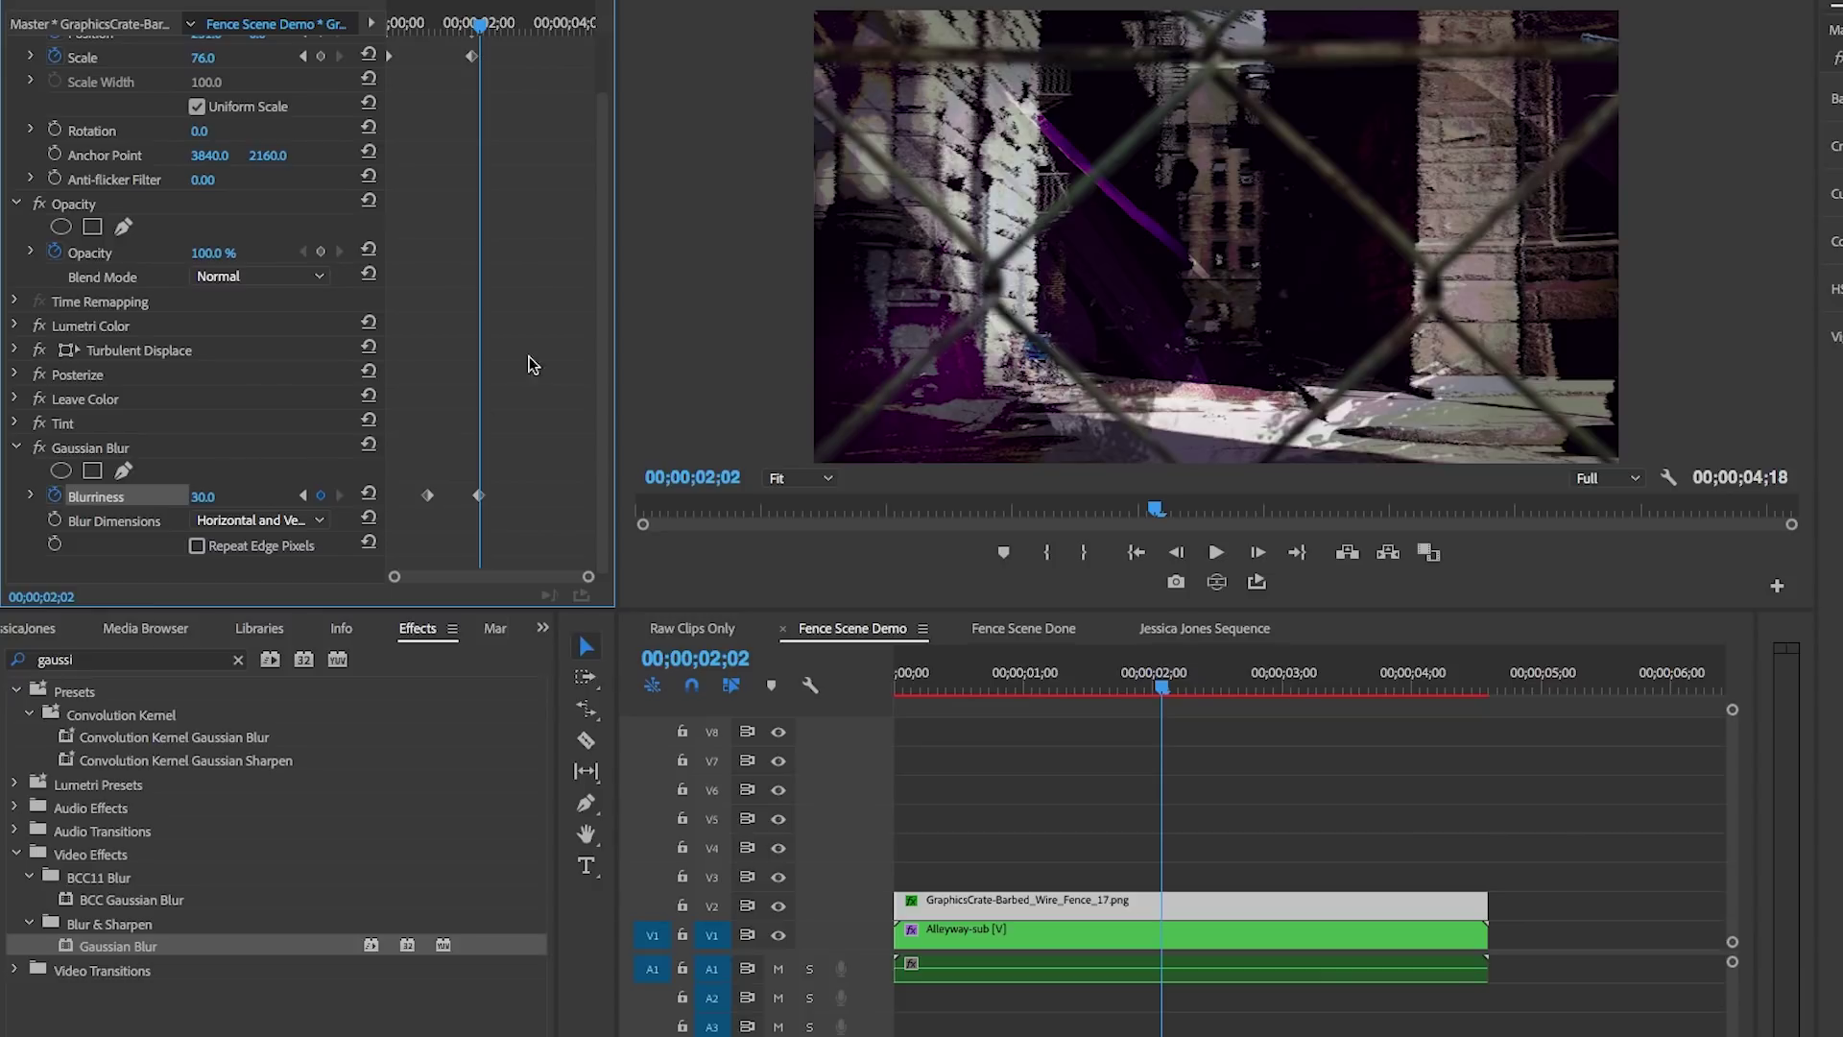
Step: Add holding Position and Scale keyframes to the fence at 00;00;02;04 and keyframe it to 213, -79 and scale 80 at 00;00;02;23
{"action": "left_click_drag", "start_coordinate": [480, 26], "coordinate": [486, 26]}
{"action": "scroll", "coordinate": [596, 131], "scroll_direction": "up", "scroll_amount": 2}
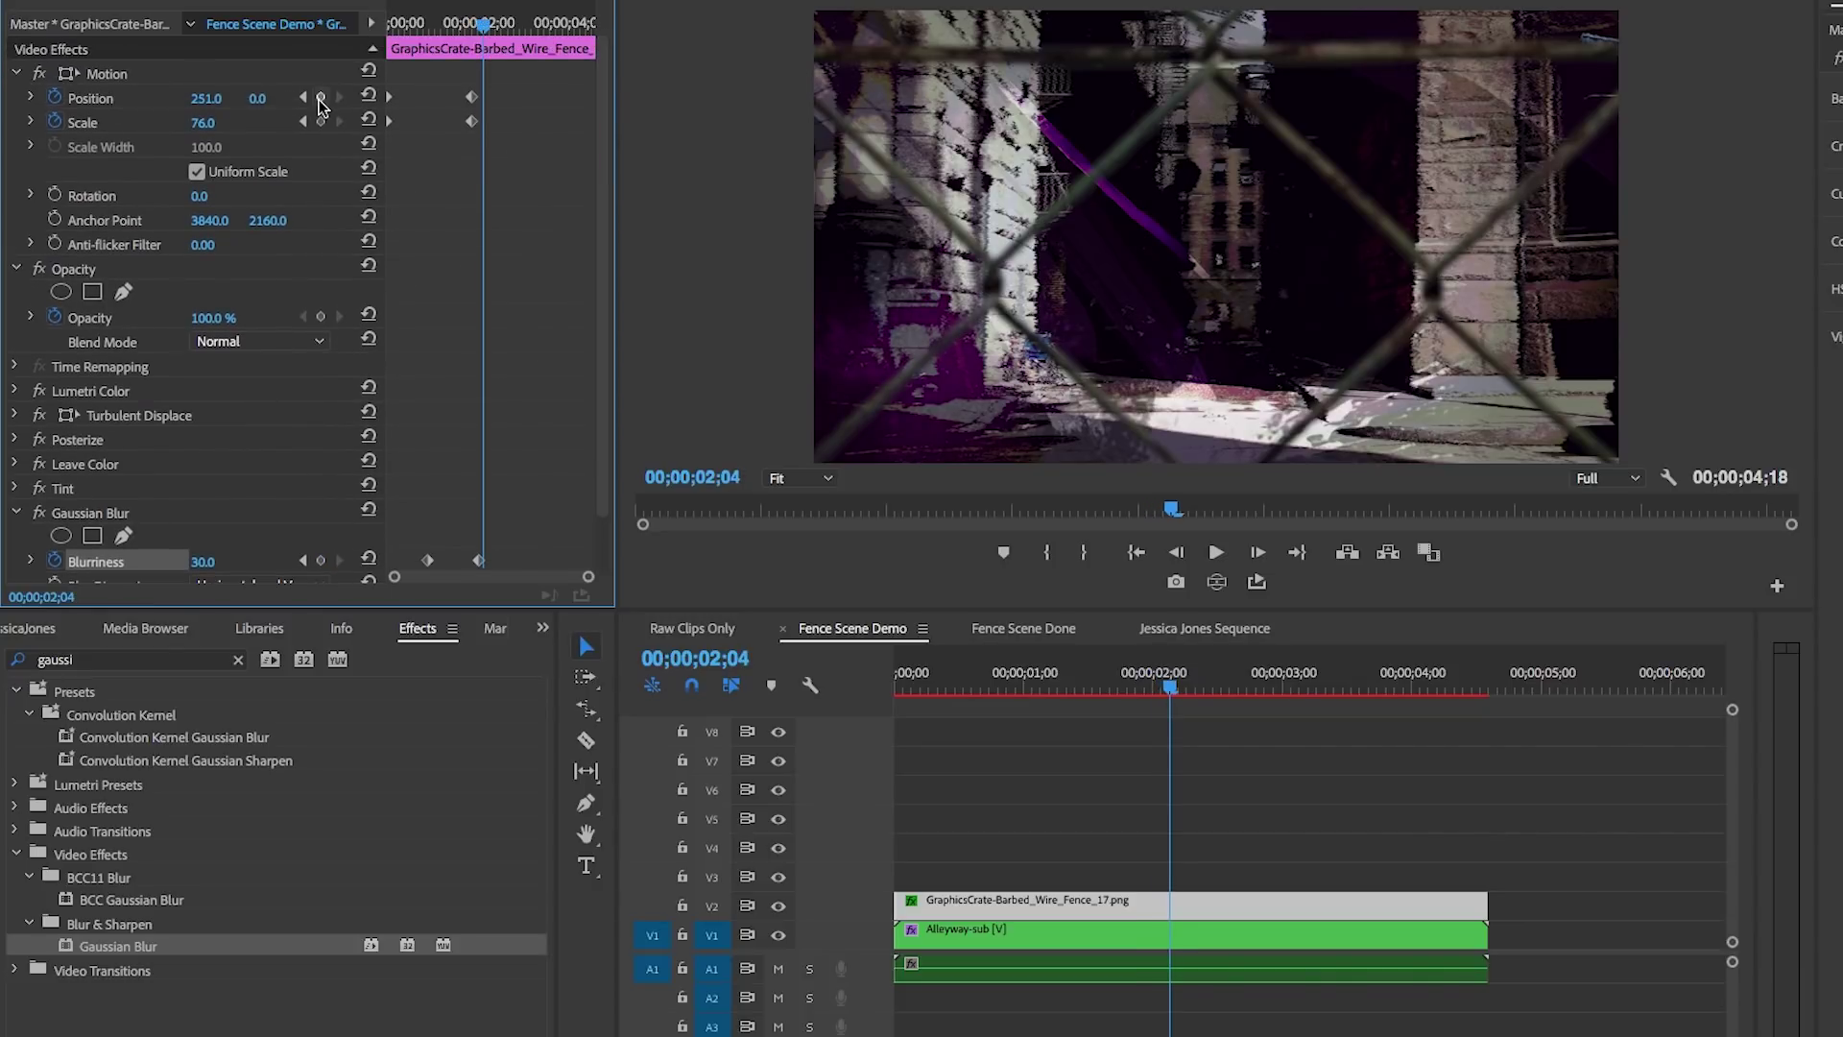
{"action": "left_click", "coordinate": [320, 98]}
{"action": "left_click", "coordinate": [321, 122]}
{"action": "left_click_drag", "start_coordinate": [487, 31], "coordinate": [516, 41]}
{"action": "mouse_move", "coordinate": [202, 122]}
{"action": "left_mouse_down"}
{"action": "mouse_move", "coordinate": [198, 98]}
{"action": "mouse_move", "coordinate": [253, 97]}
{"action": "mouse_move", "coordinate": [231, 98]}
{"action": "left_mouse_up"}
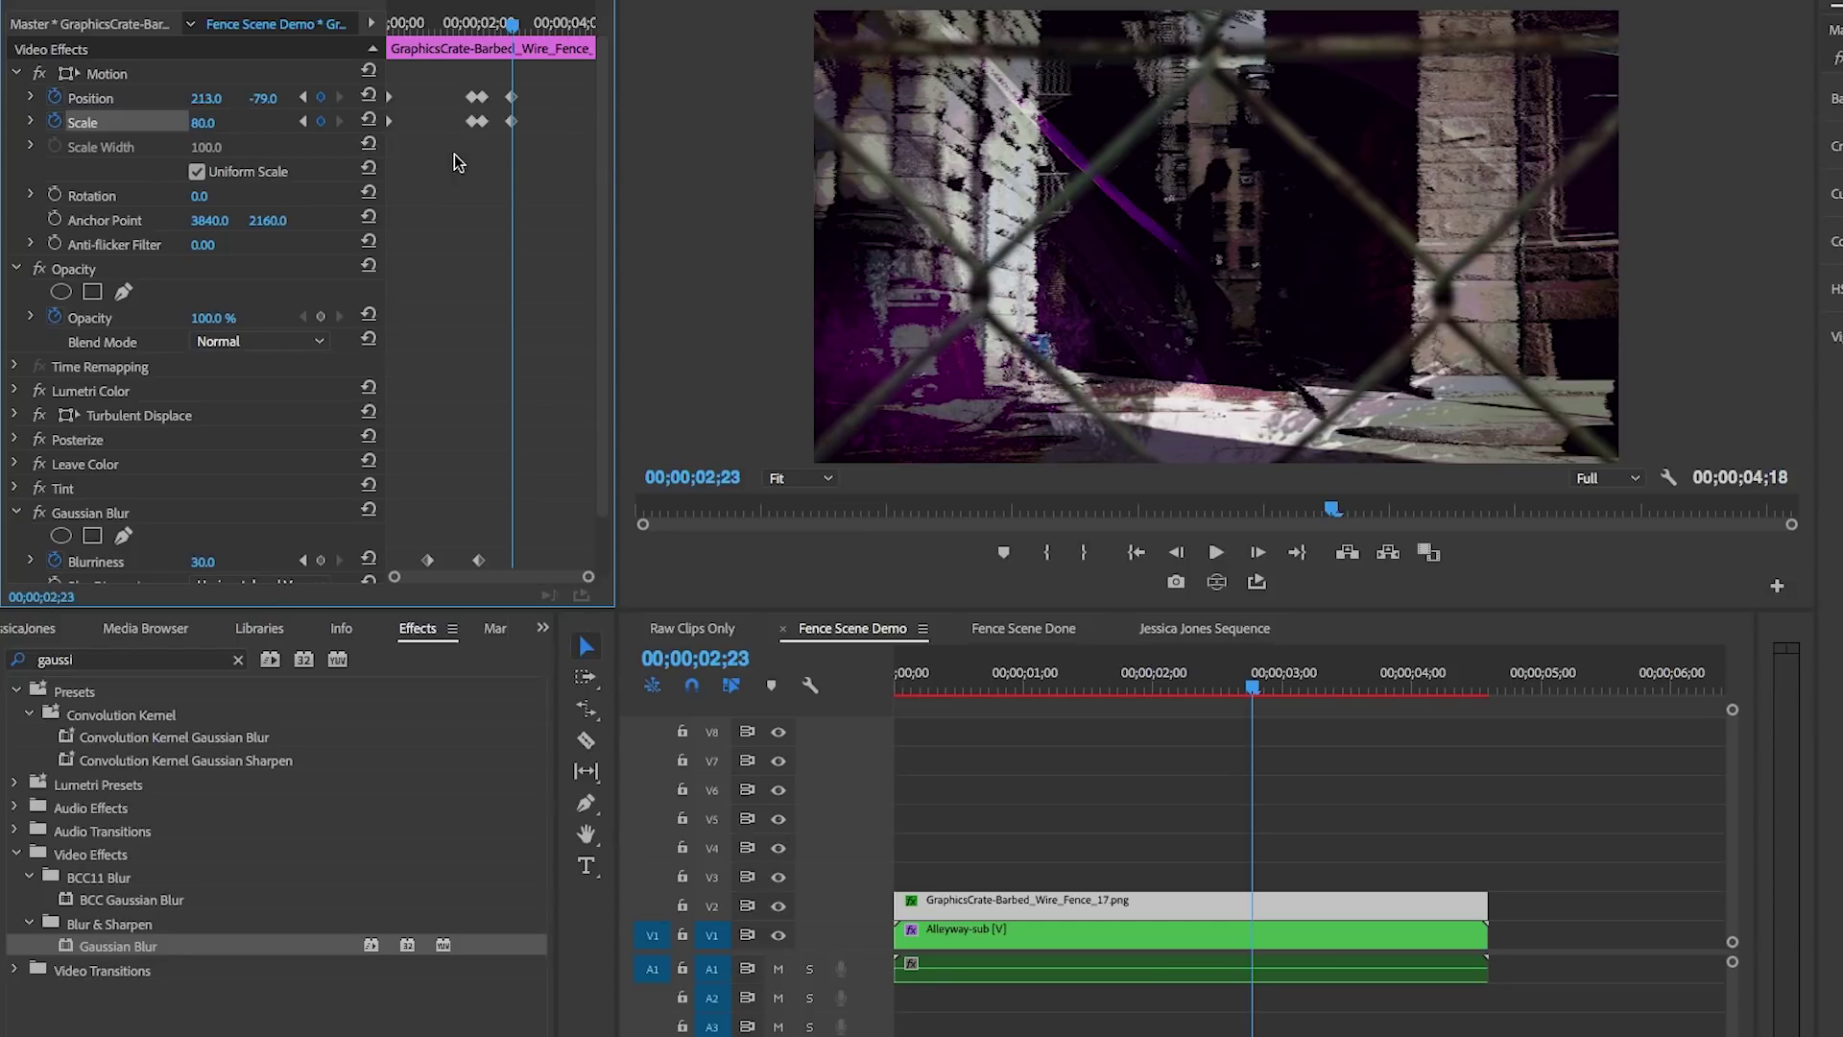
Step: Add a holding Blurriness keyframe to the fence, keyframe Blurriness to 60 at 00;00;02;24 and scrub ahead to check the blur
{"action": "scroll", "coordinate": [526, 310], "scroll_direction": "down", "scroll_amount": 2}
{"action": "mouse_move", "coordinate": [512, 24]}
{"action": "left_mouse_down"}
{"action": "mouse_move", "coordinate": [488, 34]}
{"action": "mouse_move", "coordinate": [516, 44]}
{"action": "left_mouse_up"}
{"action": "left_click", "coordinate": [320, 496]}
{"action": "left_click", "coordinate": [207, 495]}
{"action": "type", "text": "60"}
{"action": "key", "text": "Return"}
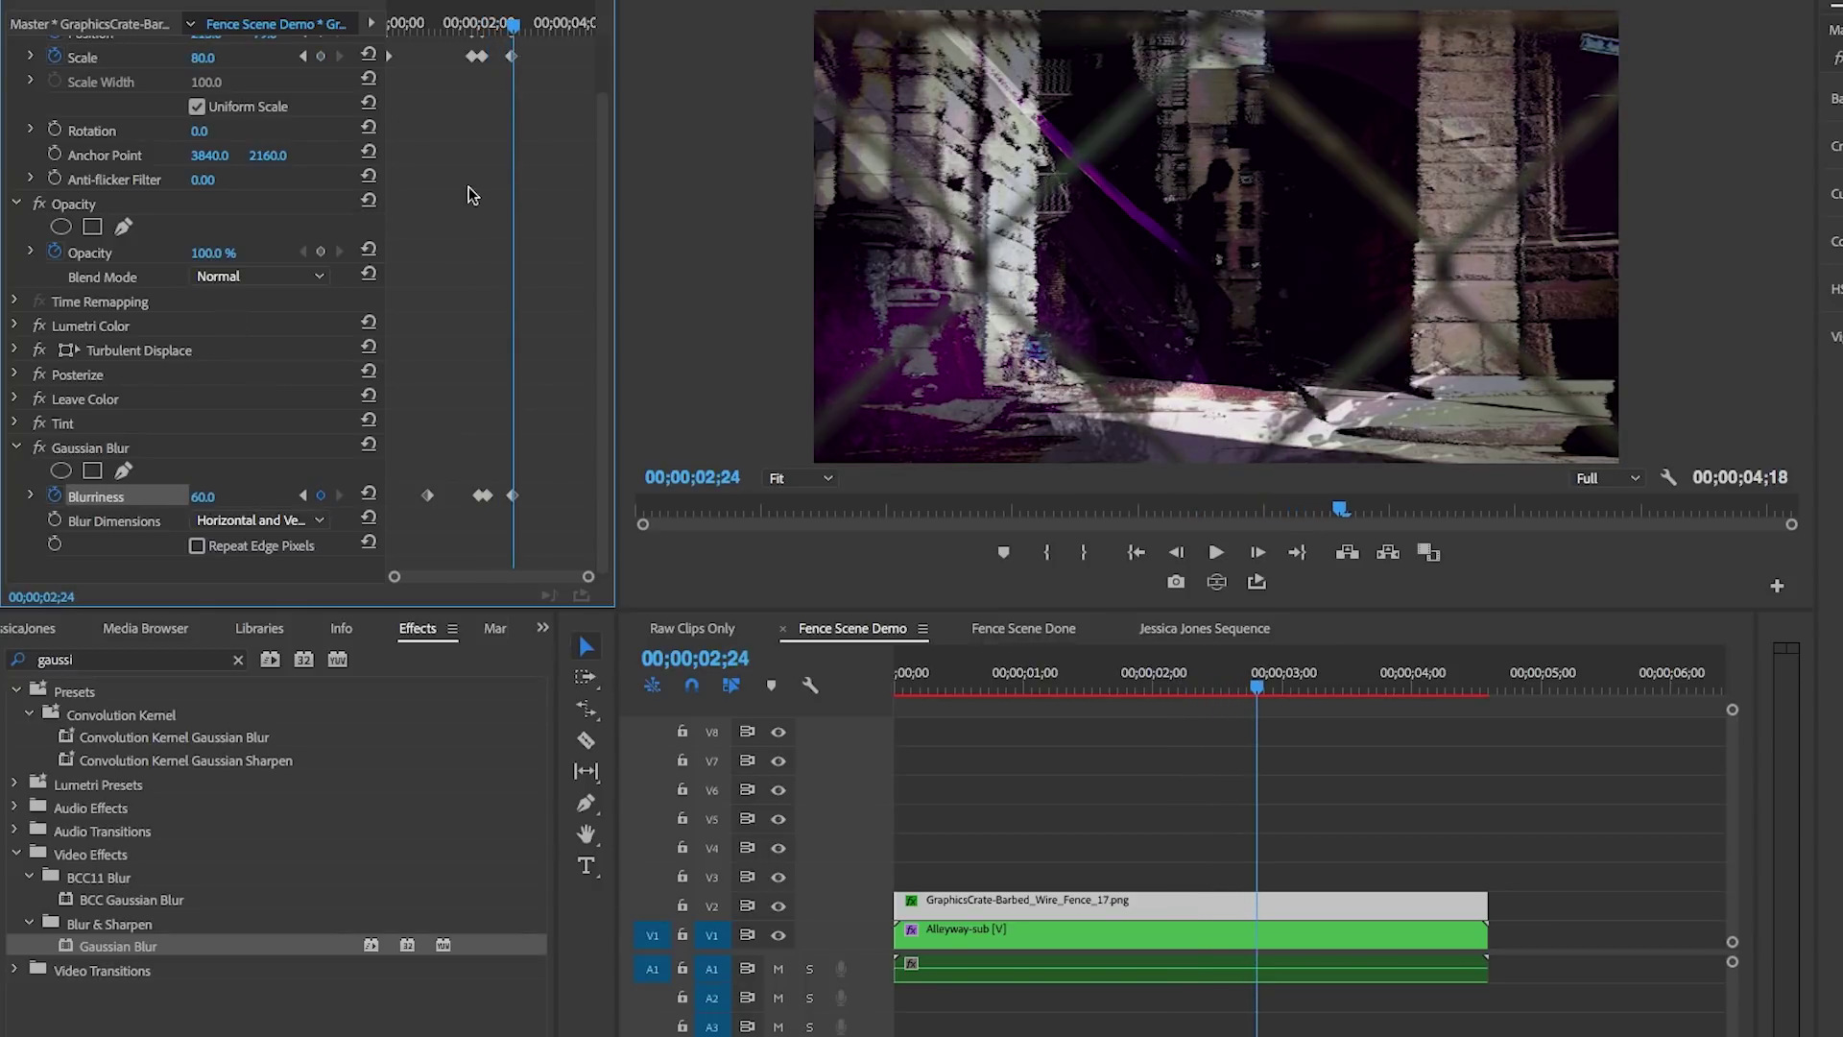
{"action": "left_click_drag", "start_coordinate": [515, 37], "coordinate": [549, 53]}
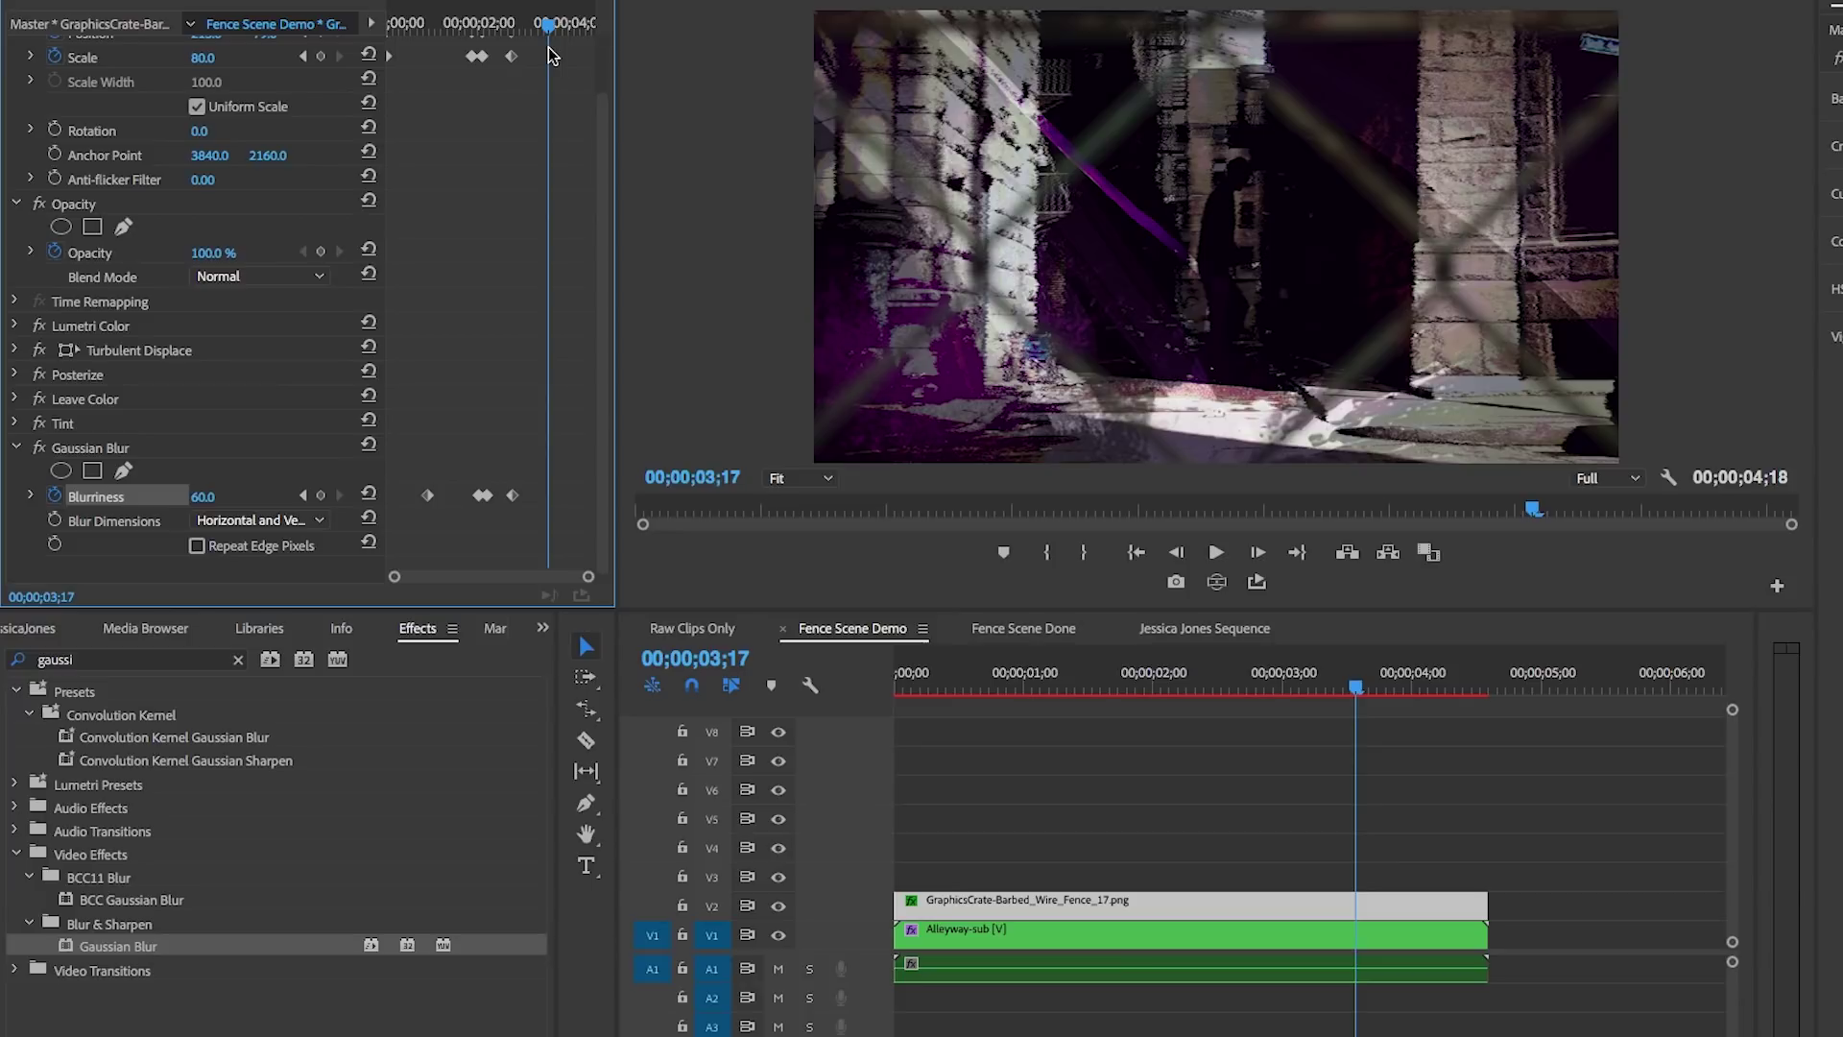
Step: Render the previews for the Fence Scene Demo sequence so the composited fence and alley clips play back smoothly
{"action": "key", "text": "minus"}
{"action": "key", "text": "minus"}
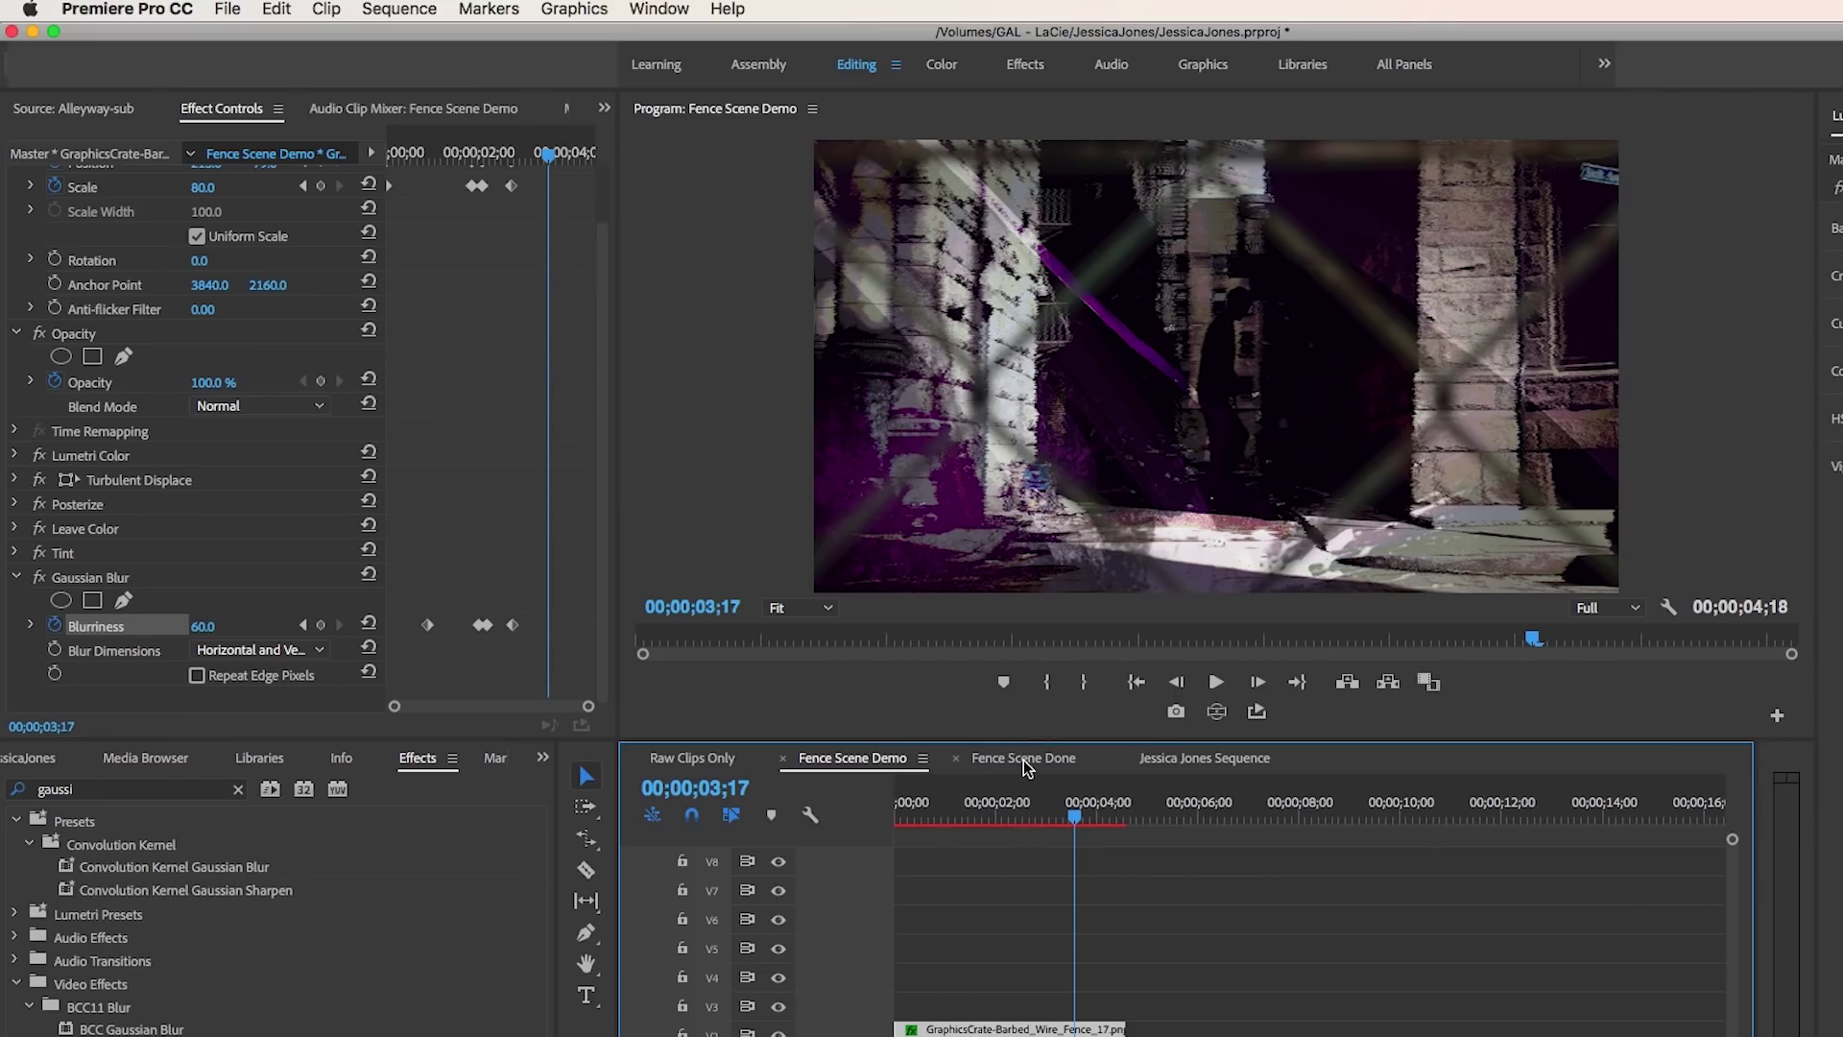
{"action": "left_click", "coordinate": [400, 8]}
{"action": "left_click", "coordinate": [422, 73]}
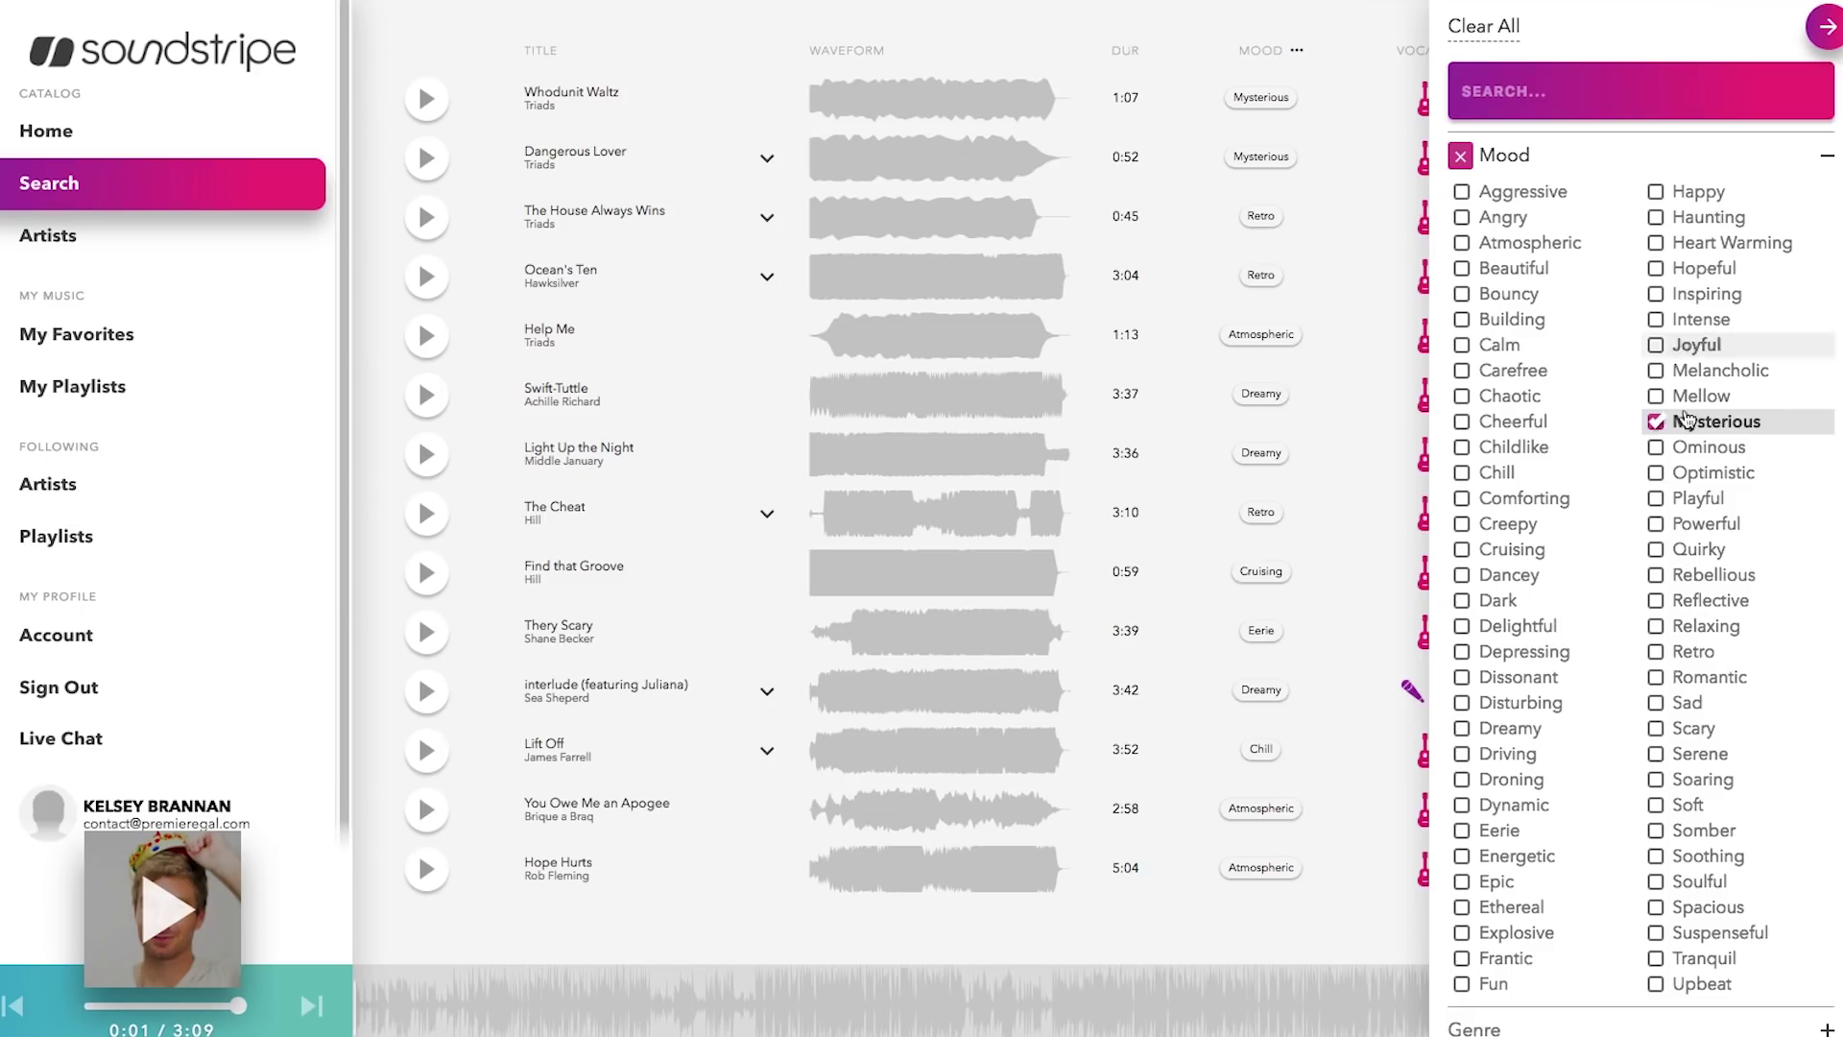
Step: Switch to Soundstripe in the browser and go through the Mood and Instruments filters of the music search
{"action": "left_click", "coordinate": [1600, 171]}
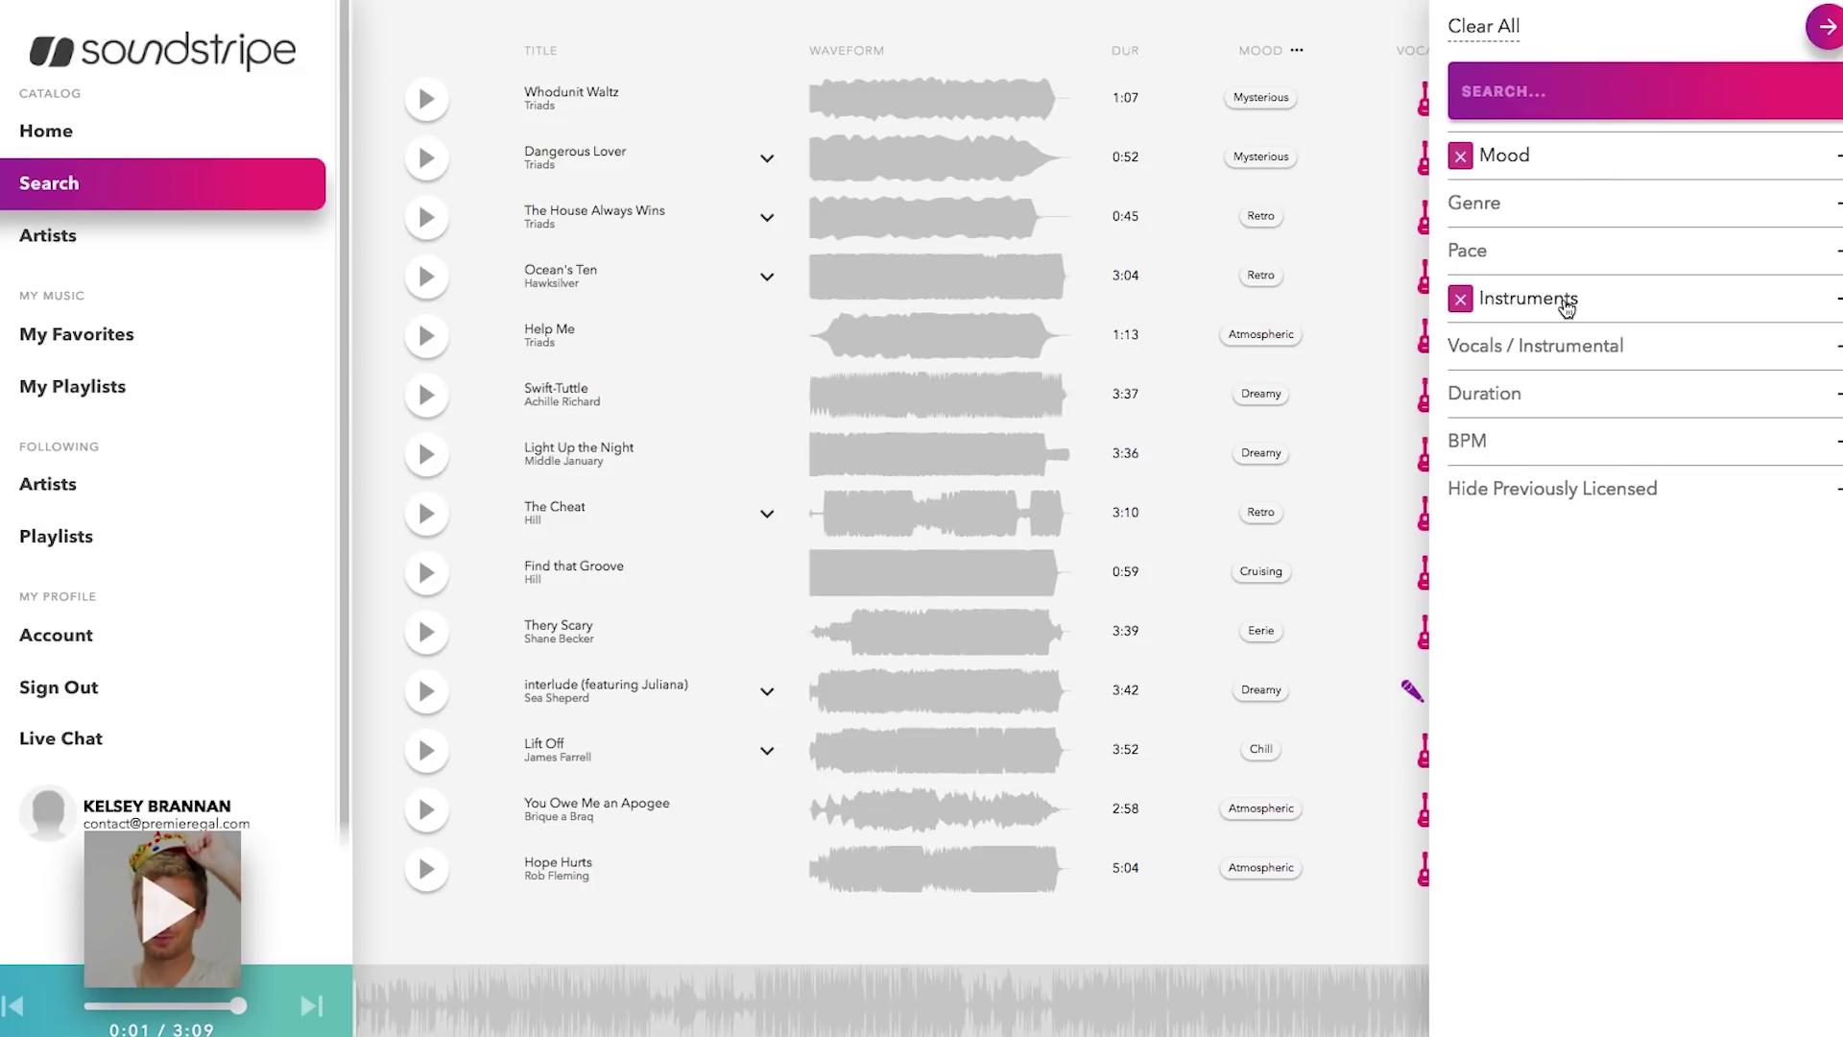
{"action": "left_click", "coordinate": [1596, 317]}
{"action": "left_click", "coordinate": [1663, 336]}
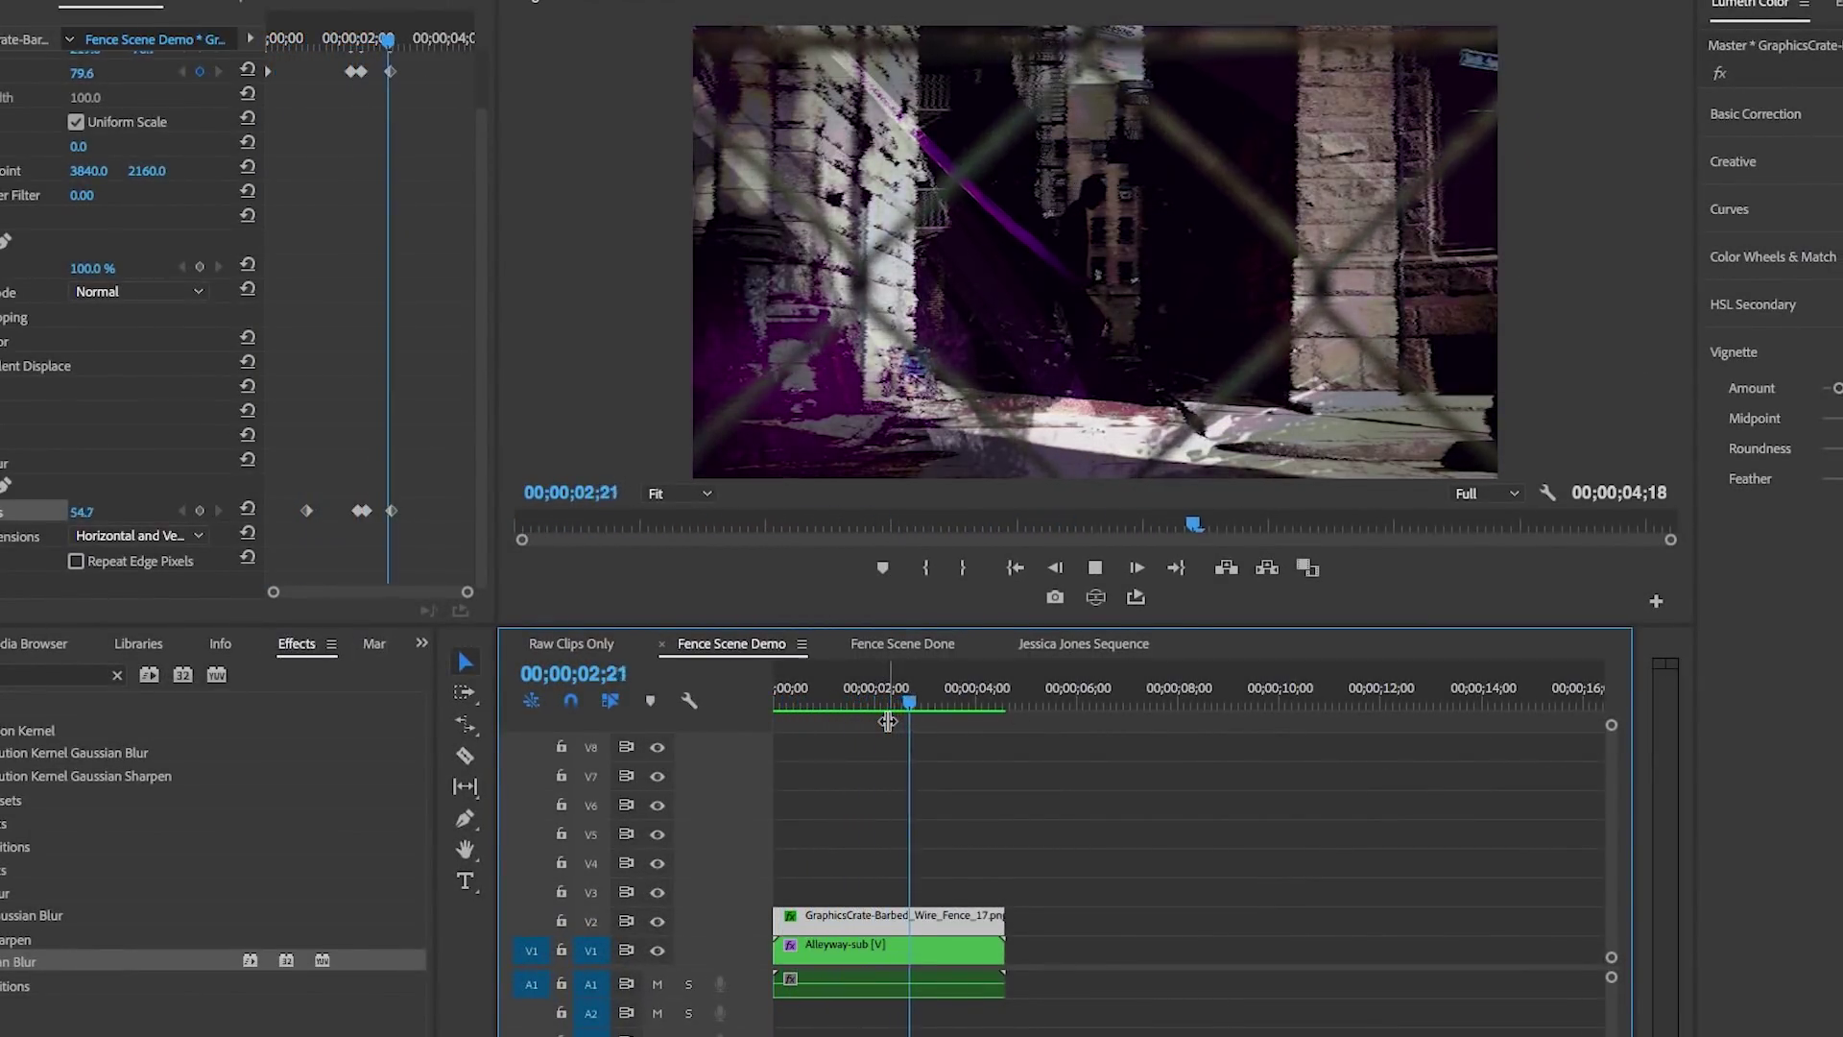
Step: Play the rendered Fence Scene Demo sequence from its start to review the fence movement and rack-focus blur
{"action": "left_click", "coordinate": [960, 706]}
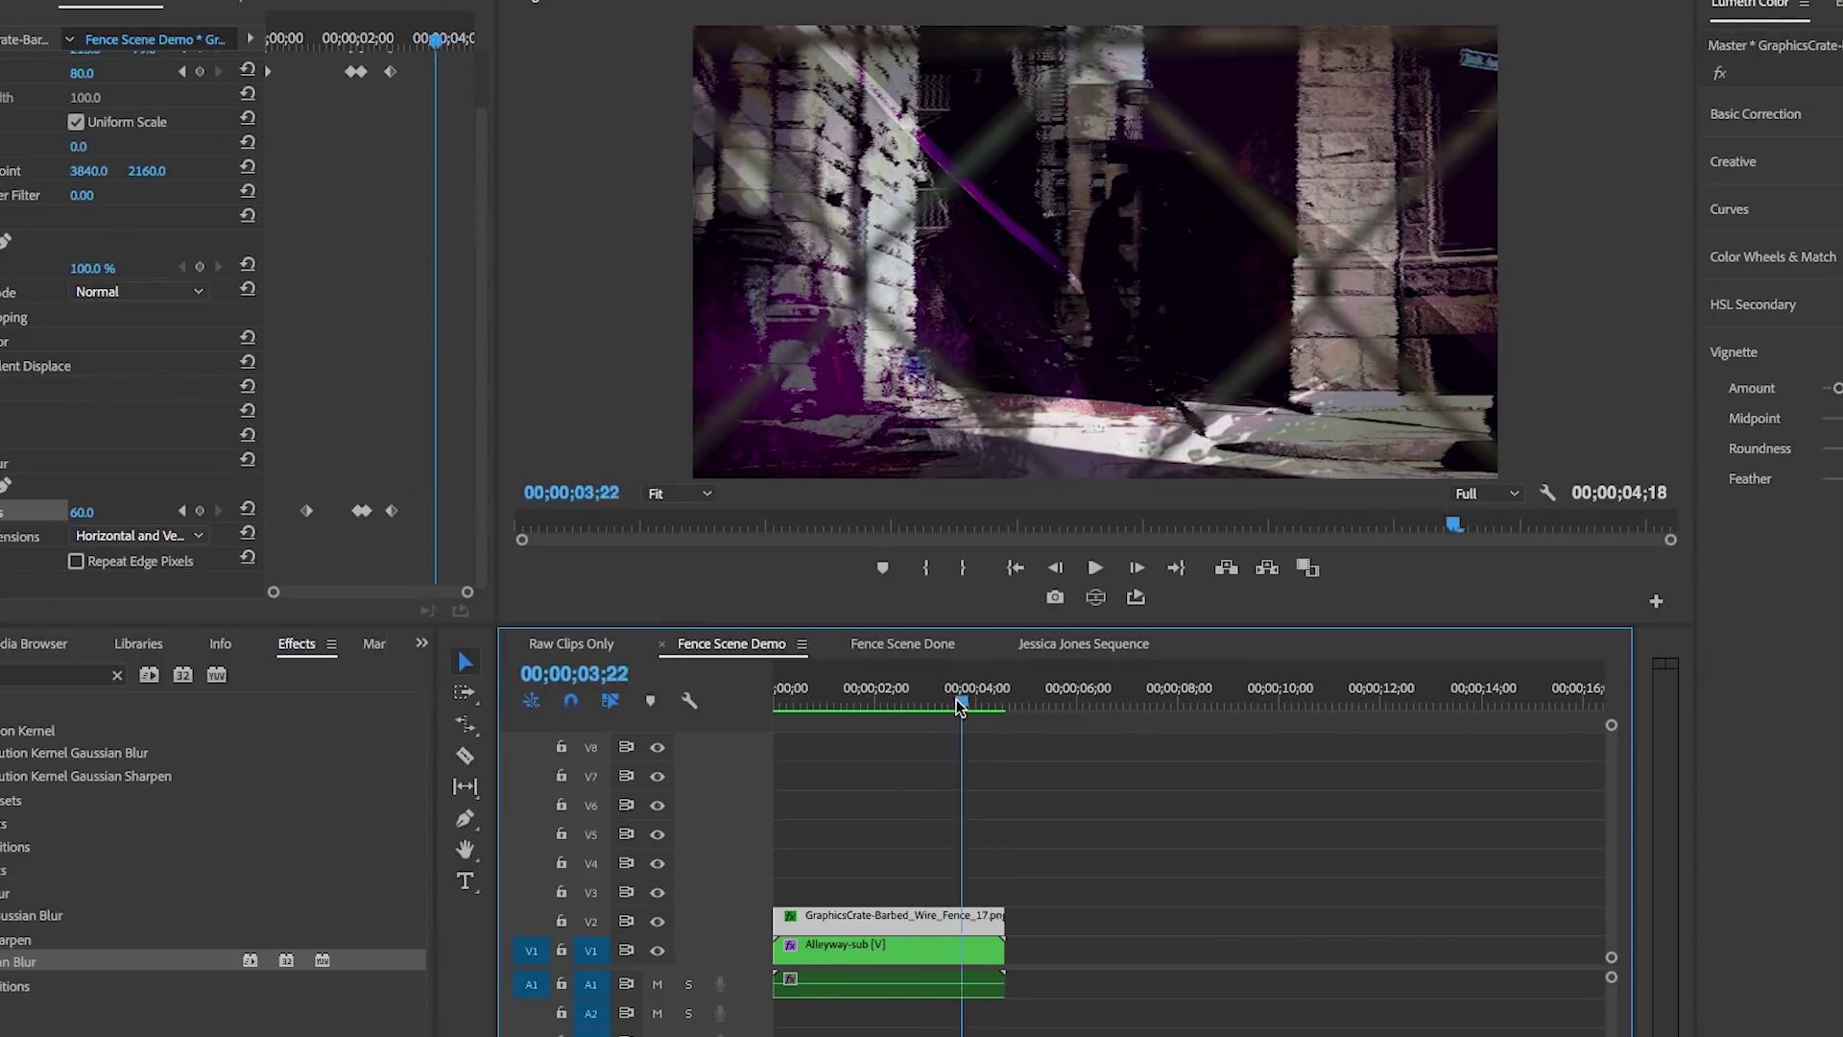
{"action": "left_click", "coordinate": [780, 705]}
{"action": "key", "text": "space"}
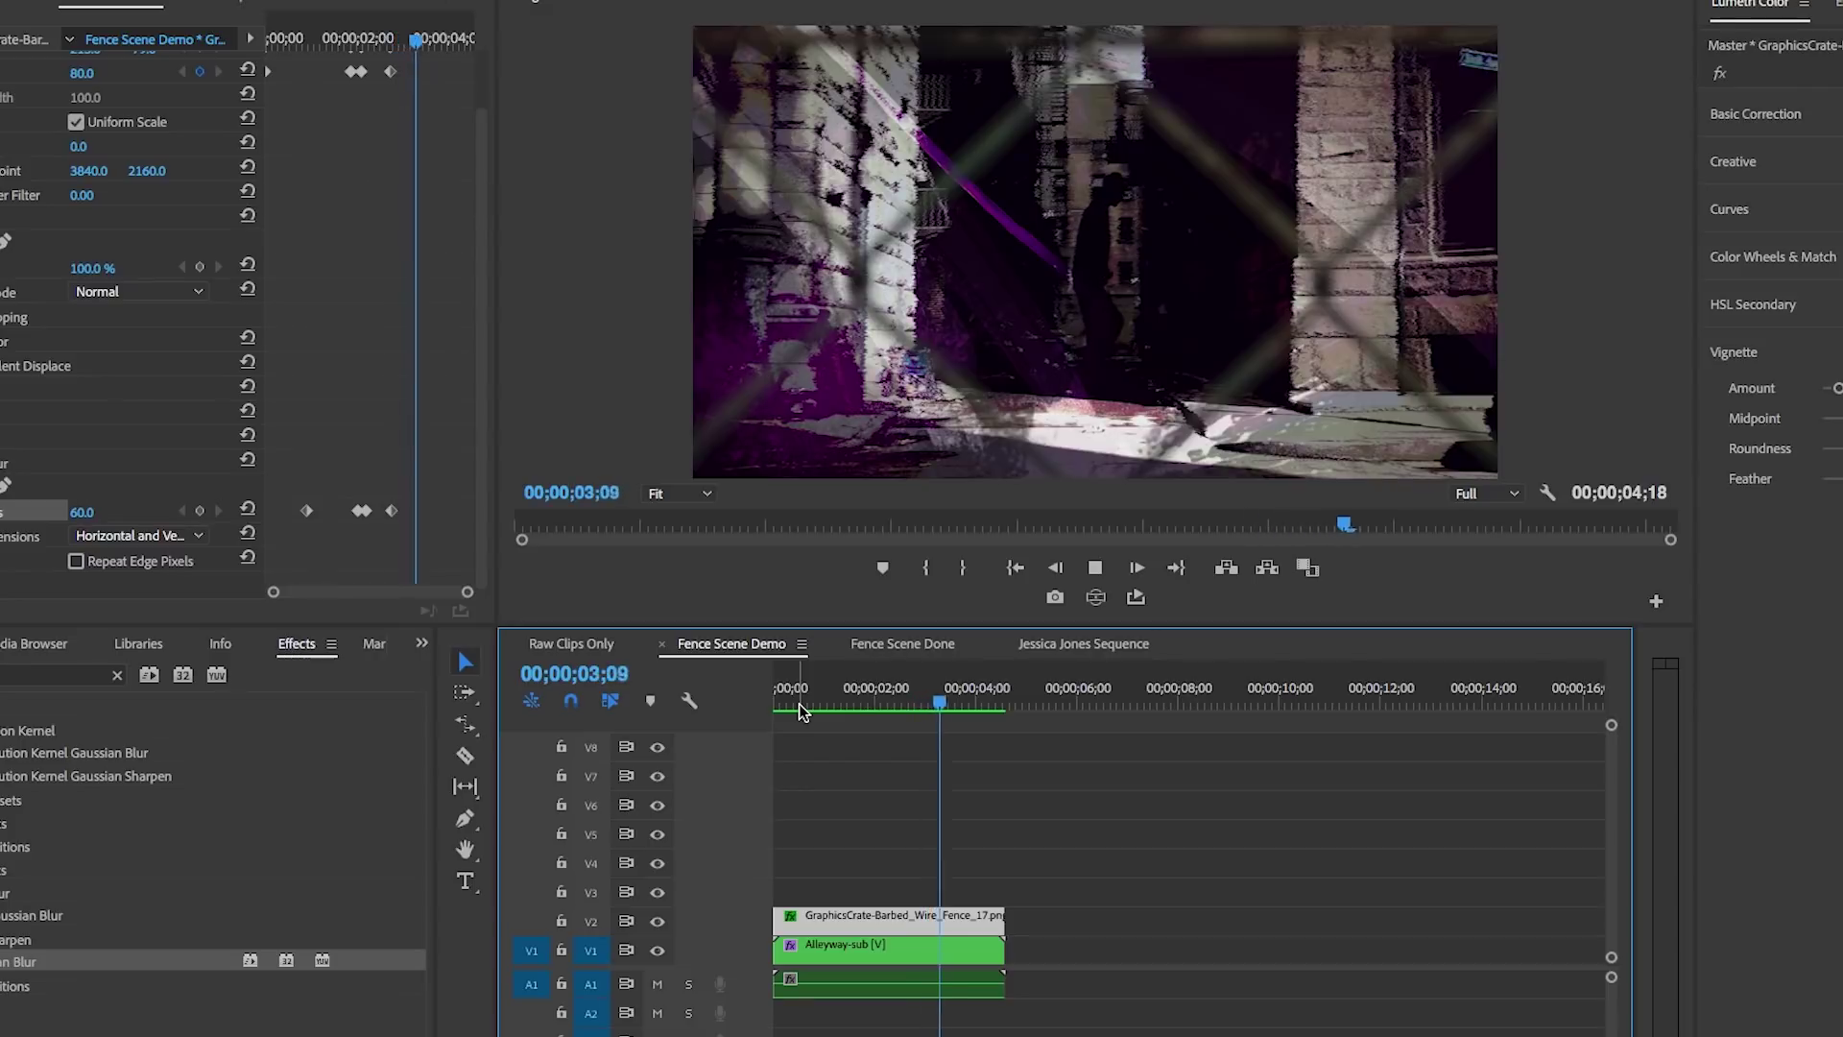
{"action": "key", "text": "space"}
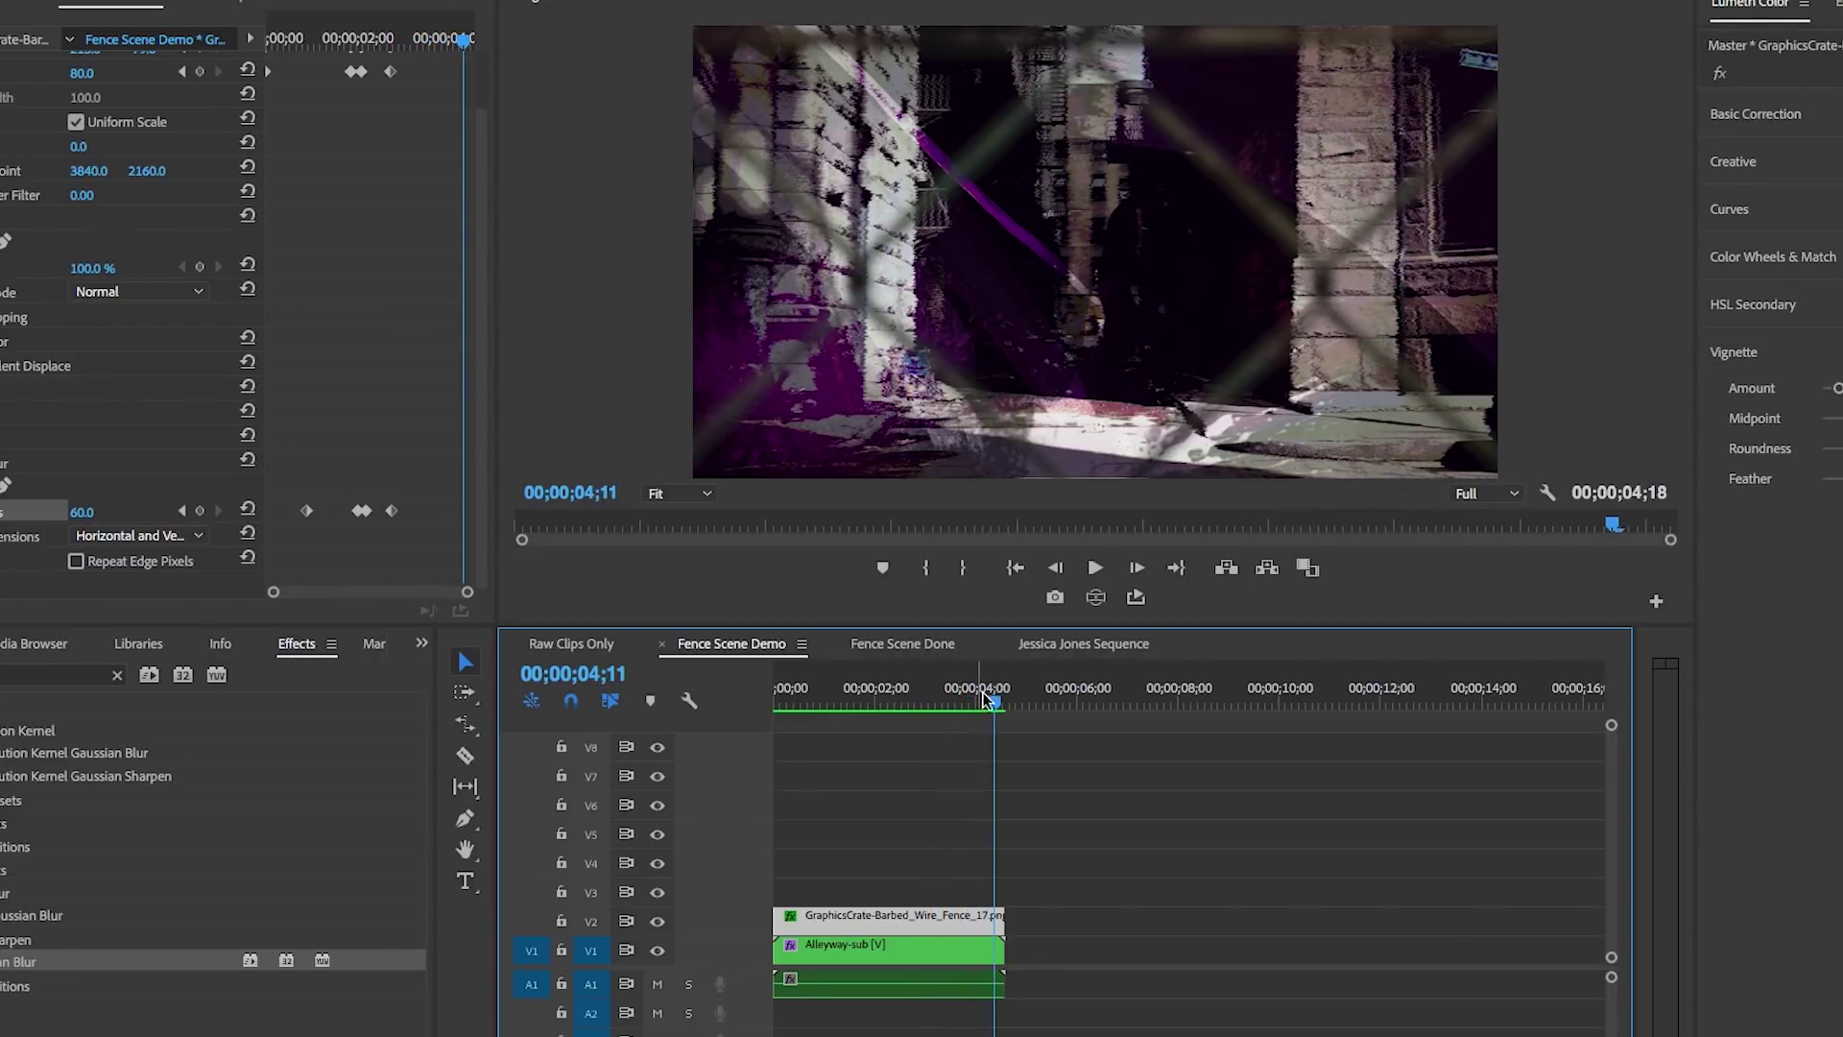
Step: Open the Jessica Jones Sequence and play the full opening from the beginning
{"action": "left_click", "coordinate": [1082, 648]}
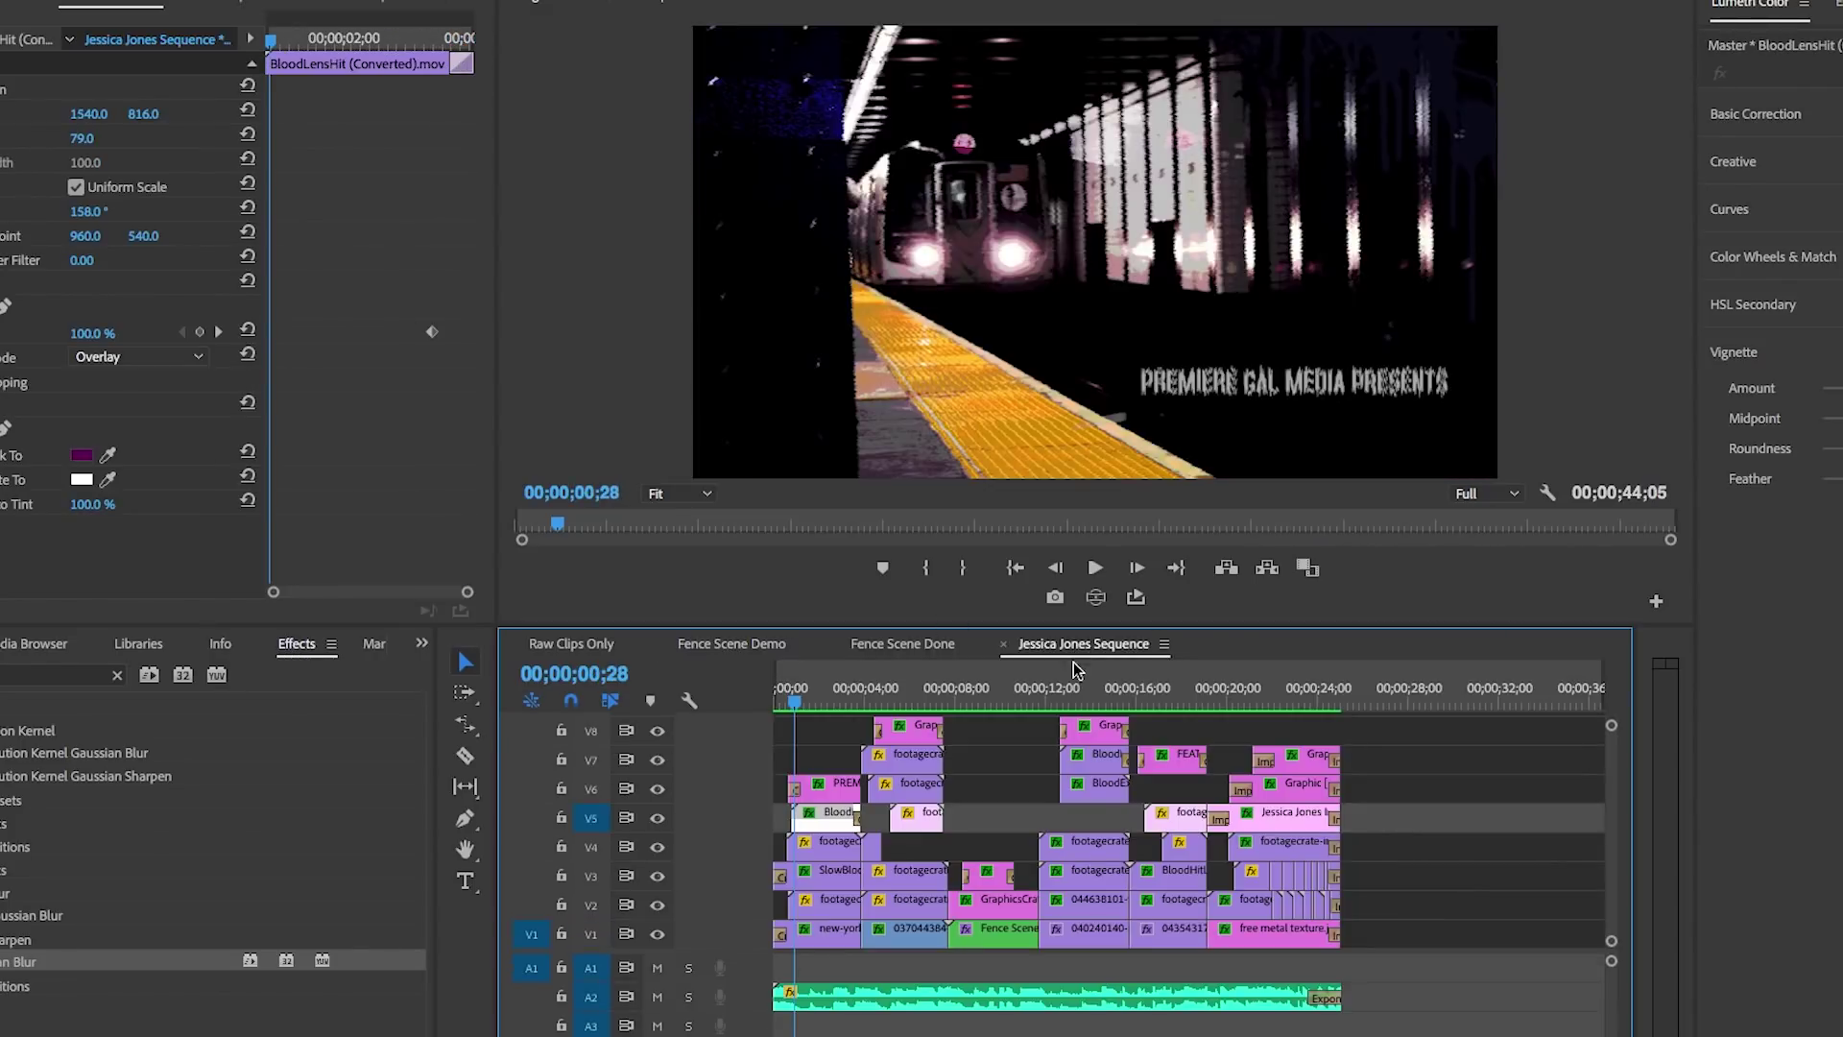
{"action": "left_click", "coordinate": [785, 698]}
{"action": "key", "text": "space"}
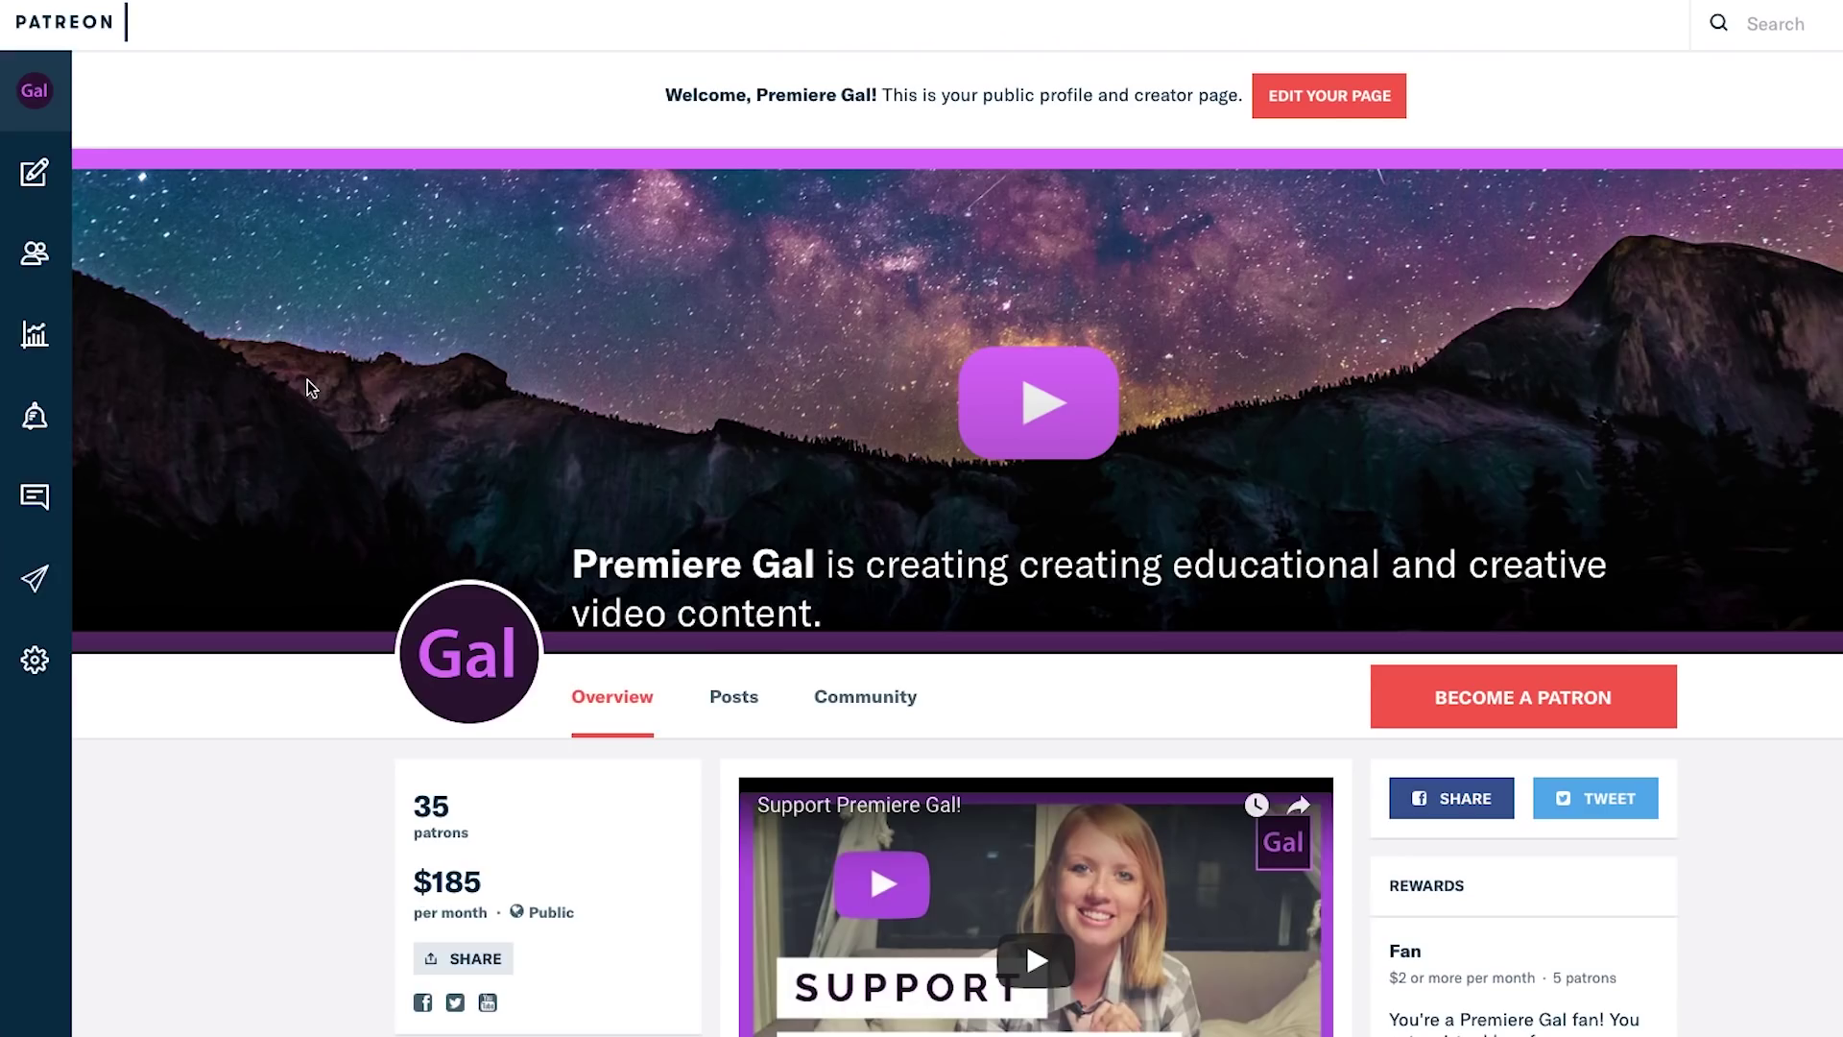
Step: Switch to the Premiere Gal Patreon page in the browser and look over its overview and rewards
{"action": "scroll", "coordinate": [307, 388], "scroll_direction": "down", "scroll_amount": 3}
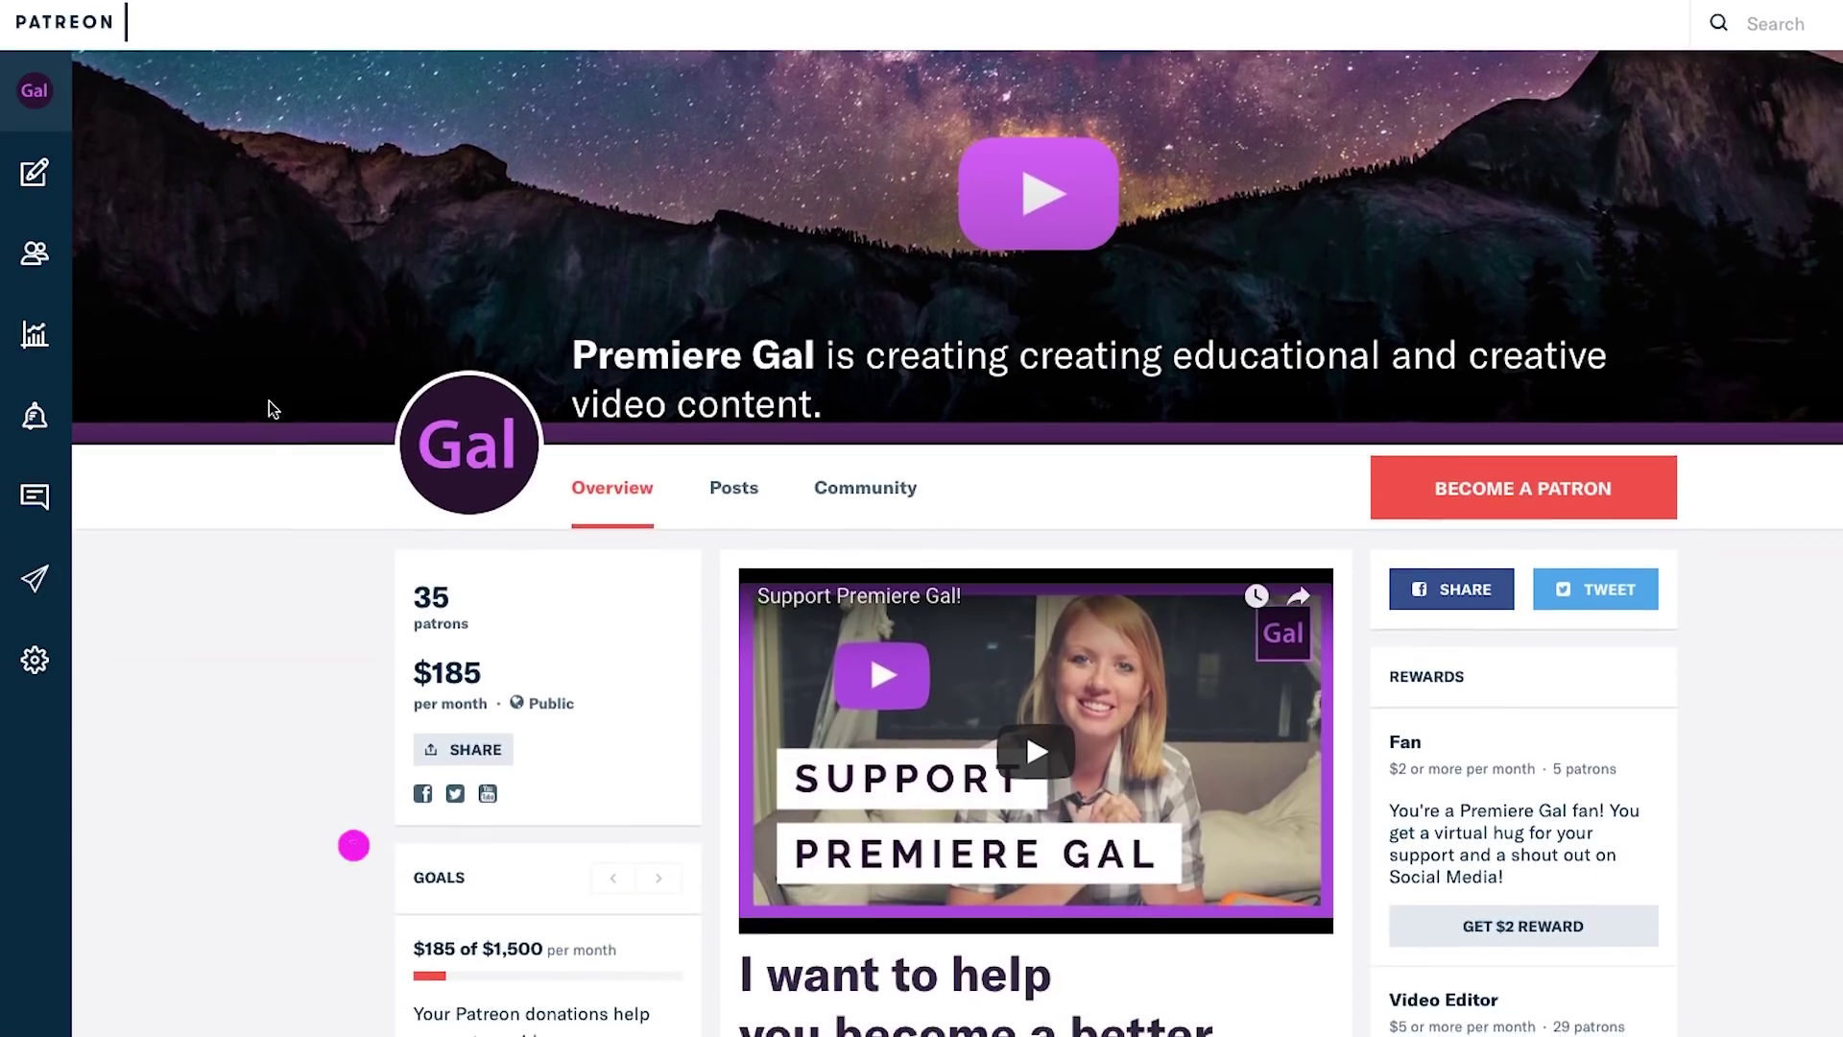
{"action": "scroll", "coordinate": [268, 401], "scroll_direction": "down", "scroll_amount": 3}
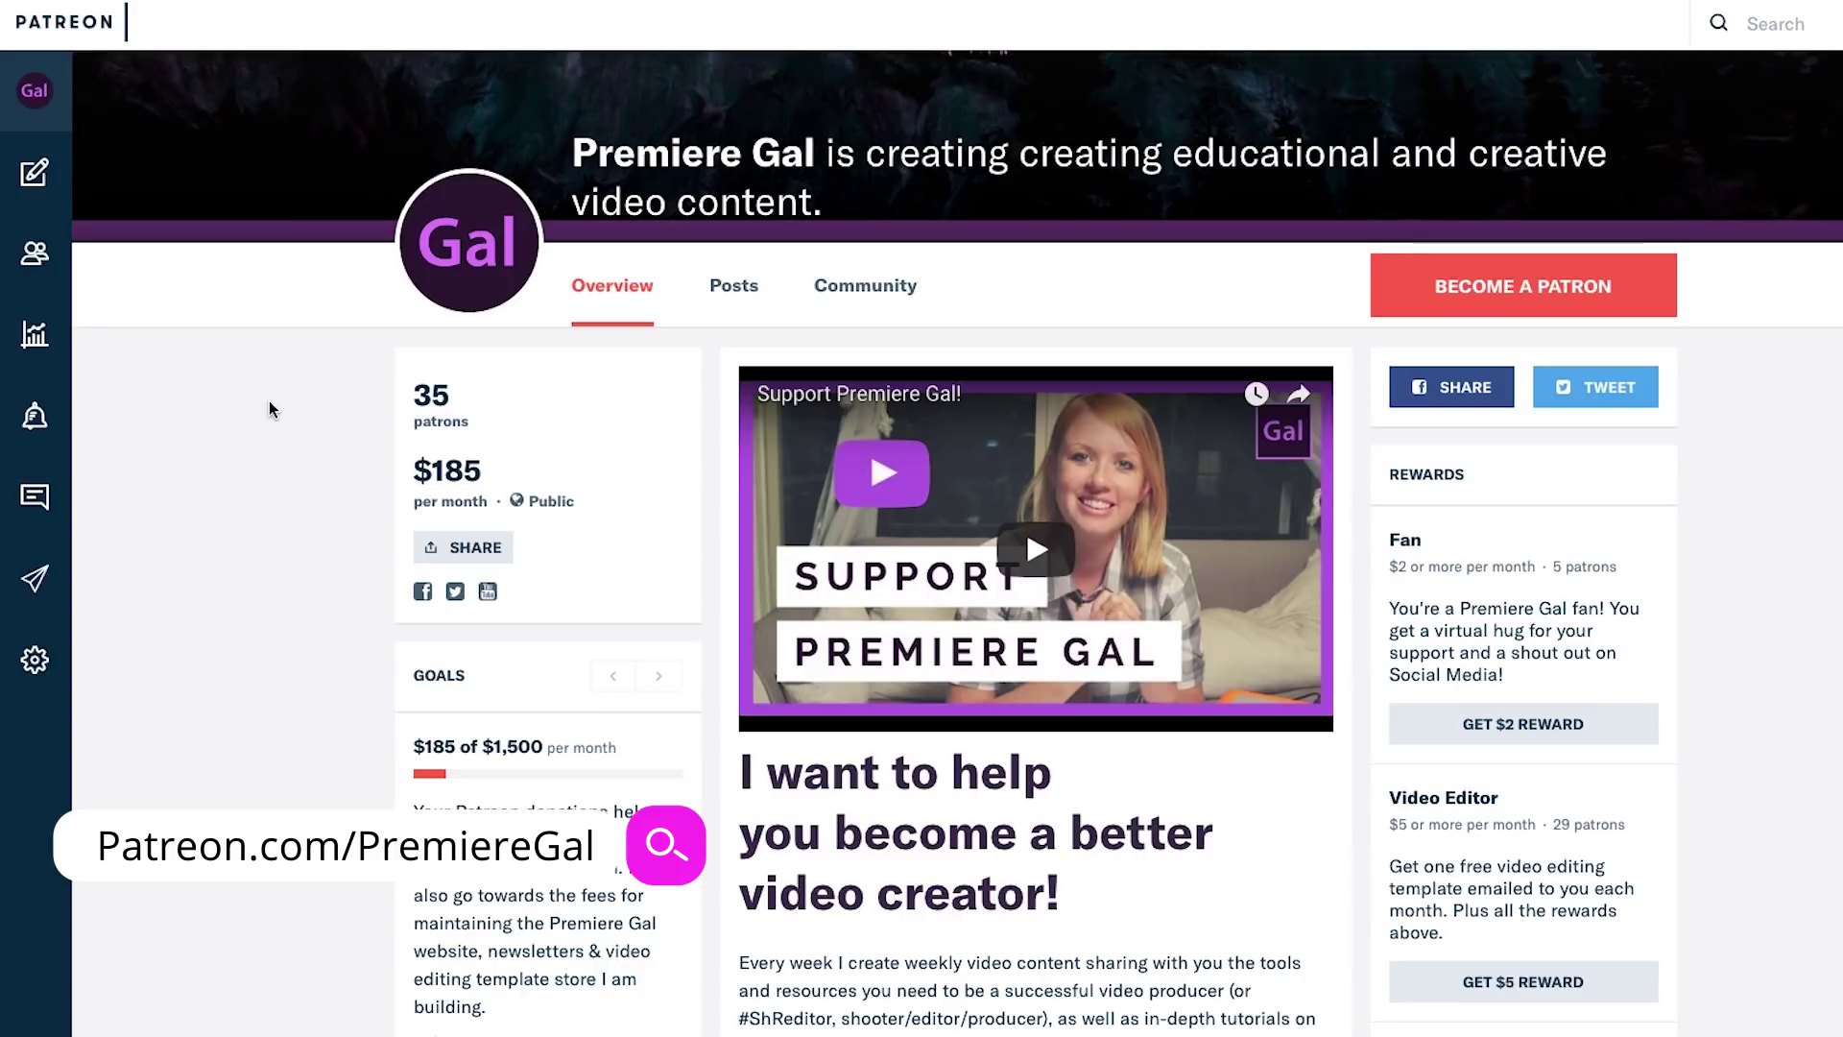